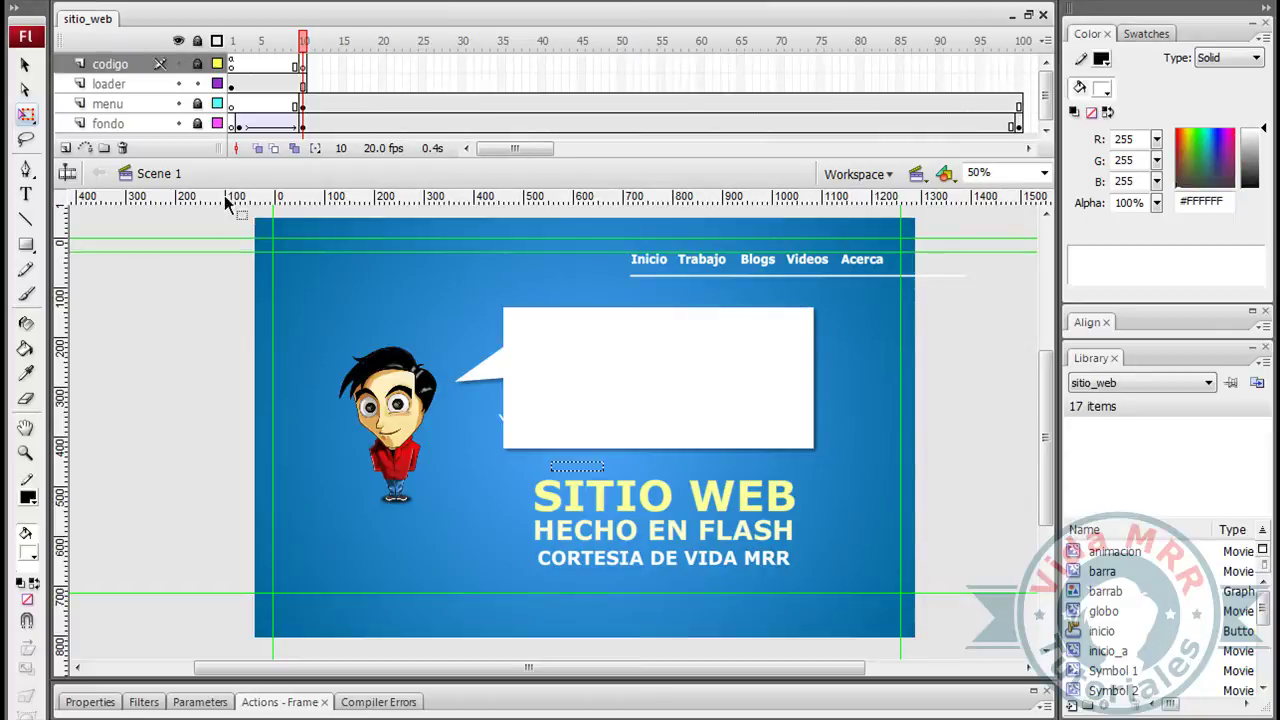
Preview the sitio_web movie in the browser, dismiss the Windows colour scheme prompt and close the preview.
key("alt+f")
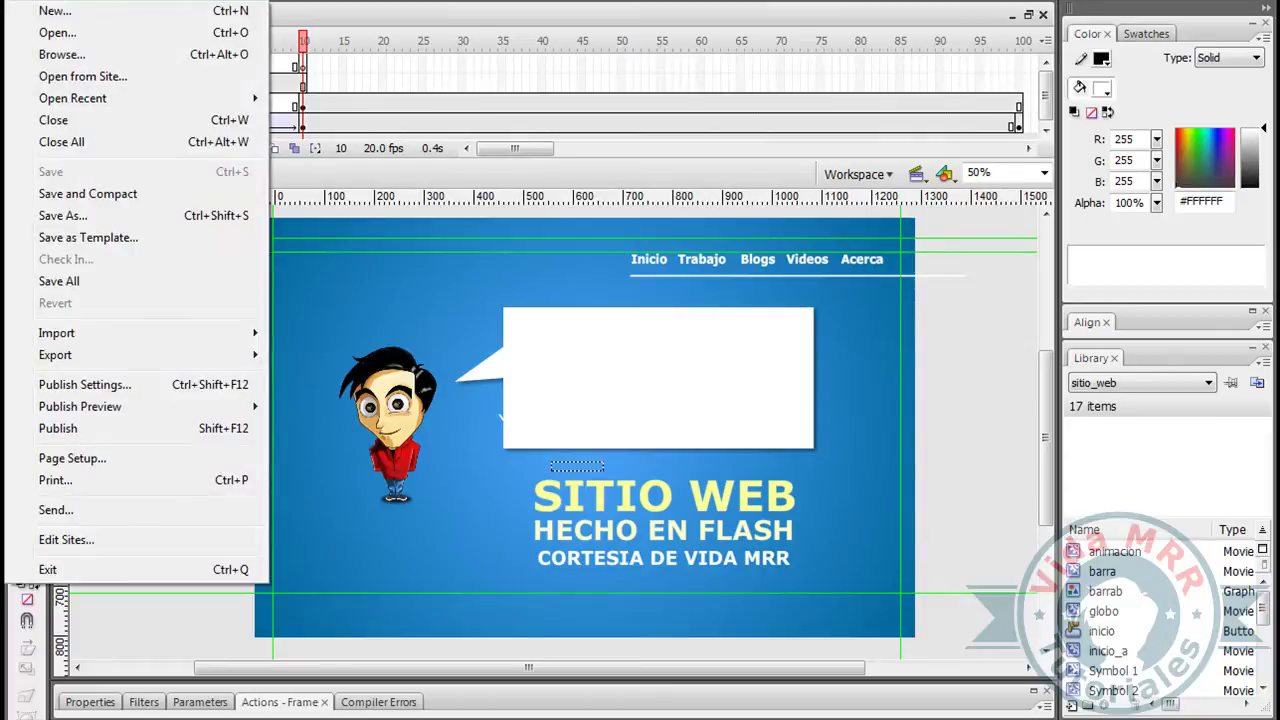
mouse_move(210, 408)
left_click(312, 428)
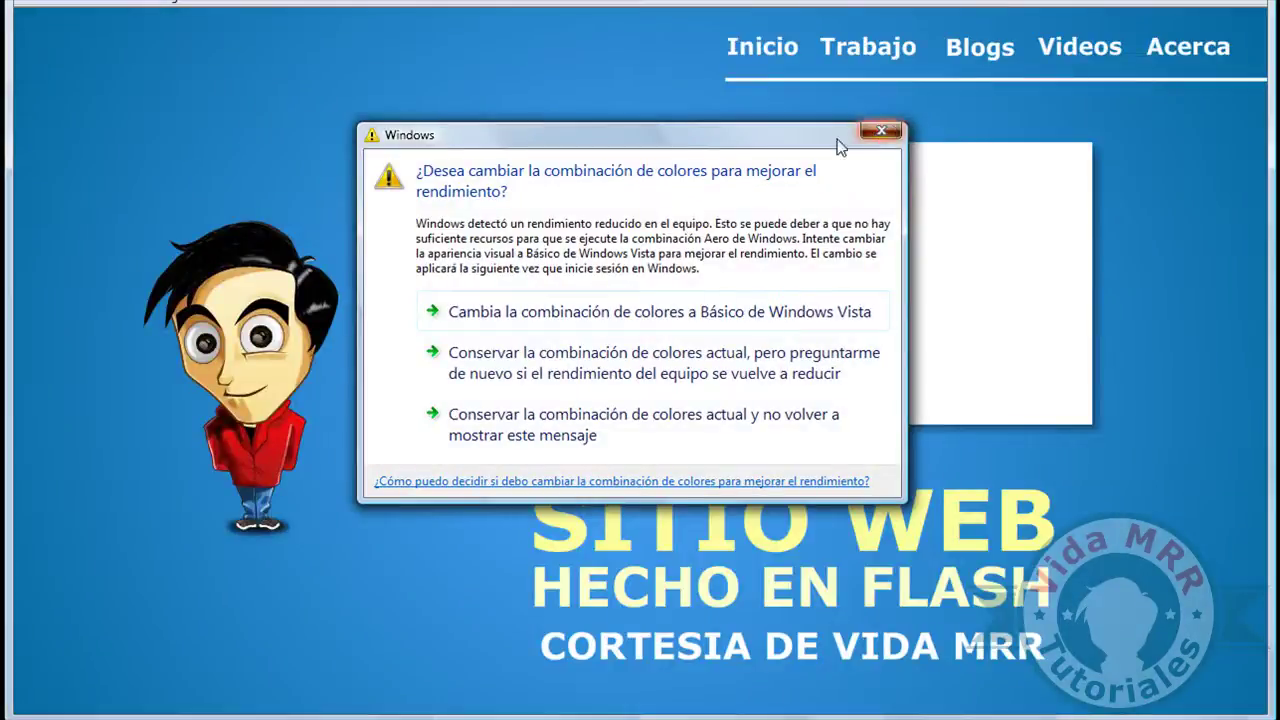
left_click(874, 132)
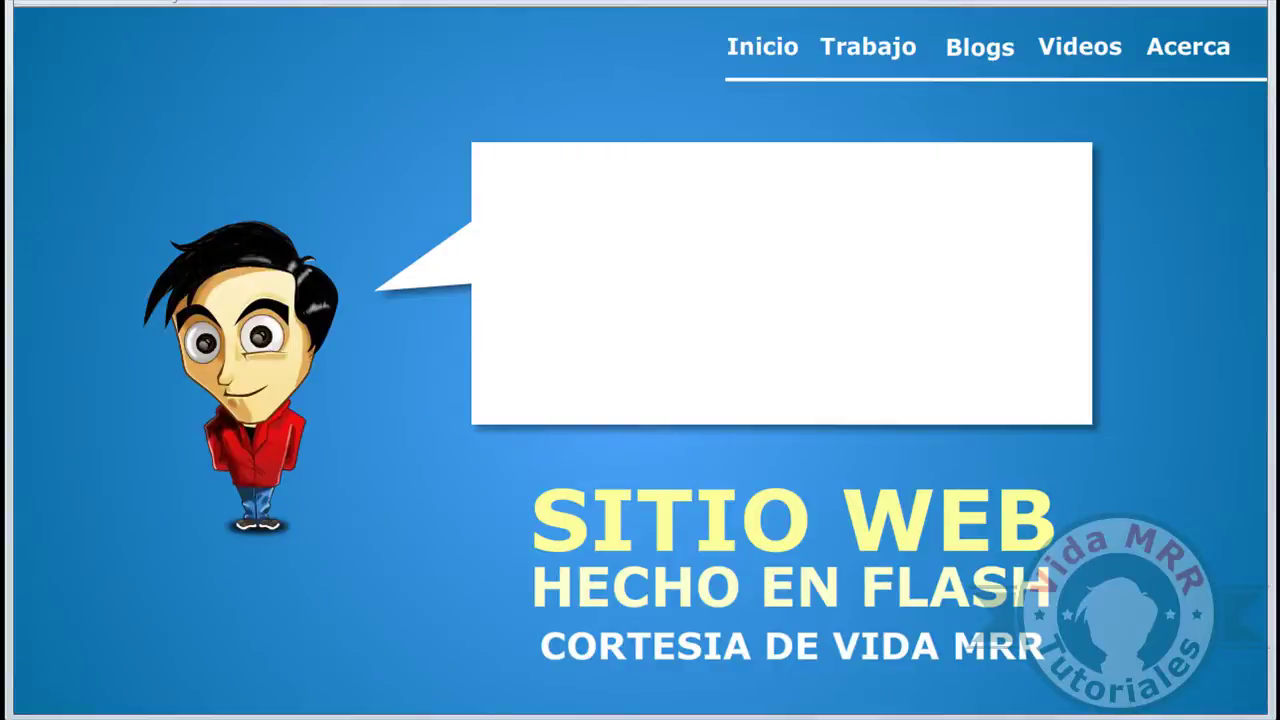
left_click(1255, 3)
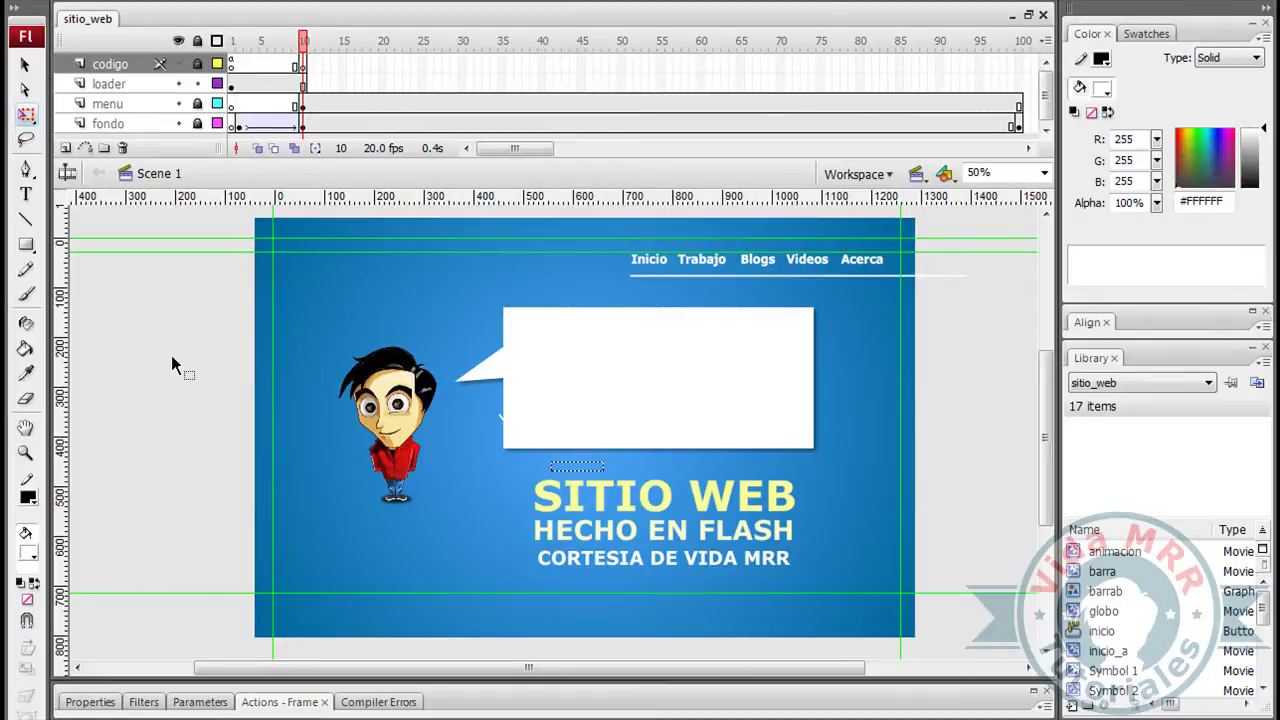
Create a new Flash File (ActionScript 3.0) document.
left_click(20, 2)
left_click(28, 10)
left_click_drag(548, 152, 517, 175)
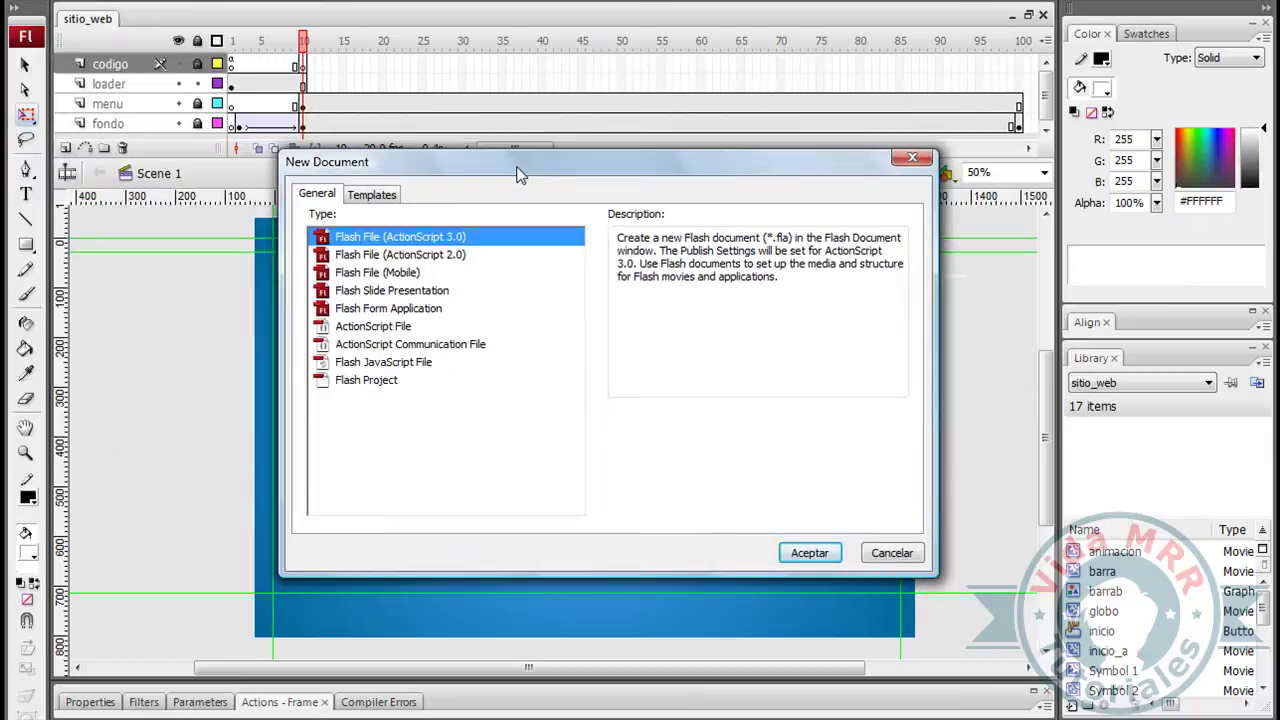
left_click(475, 265)
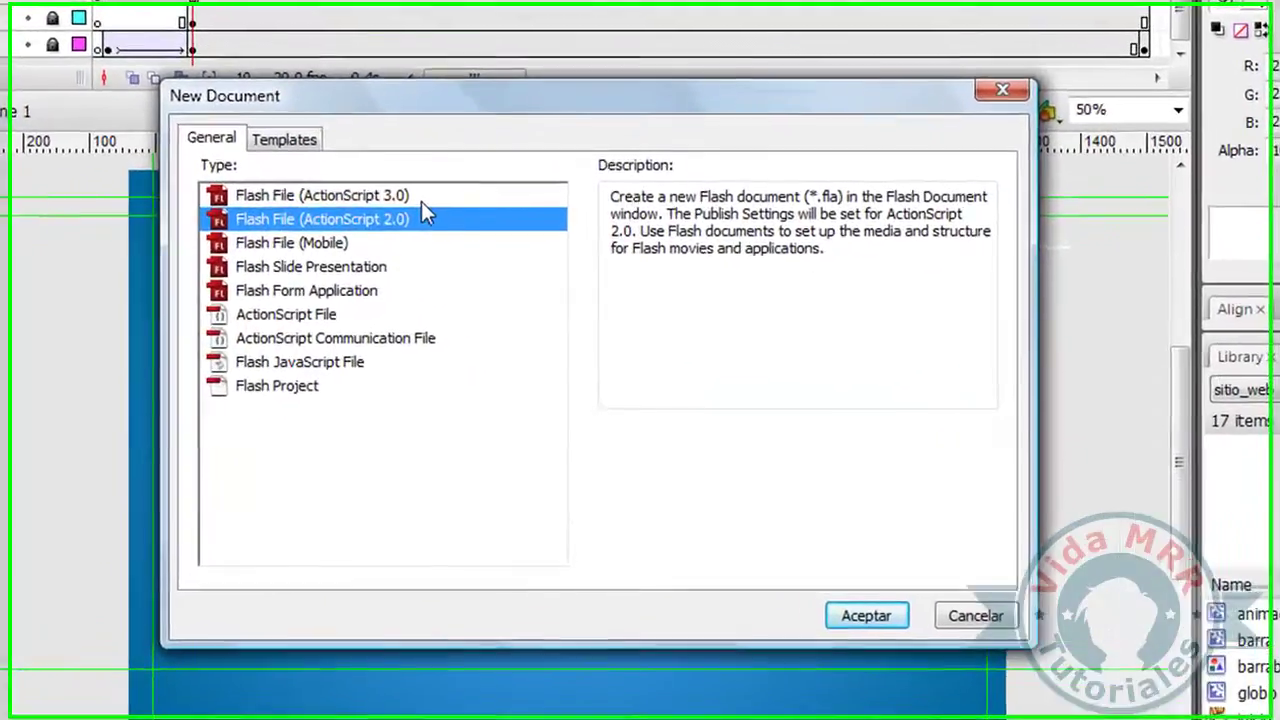
left_click(462, 237)
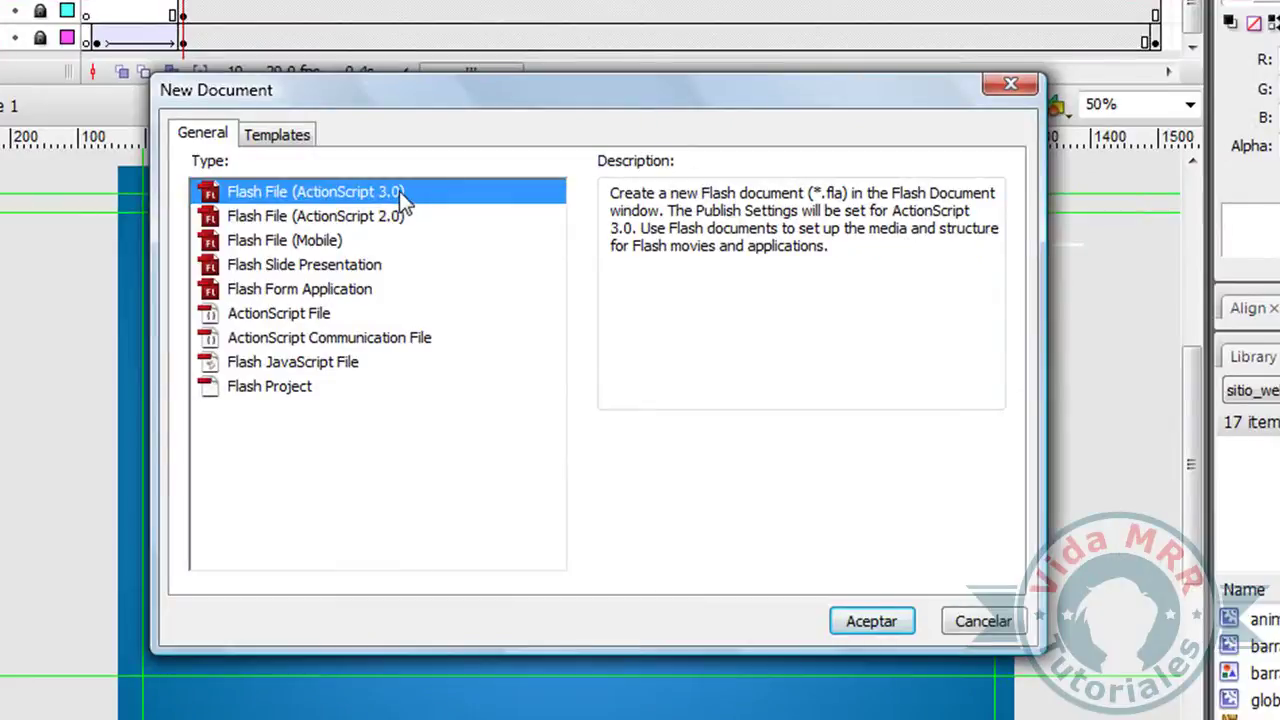
double_click(399, 191)
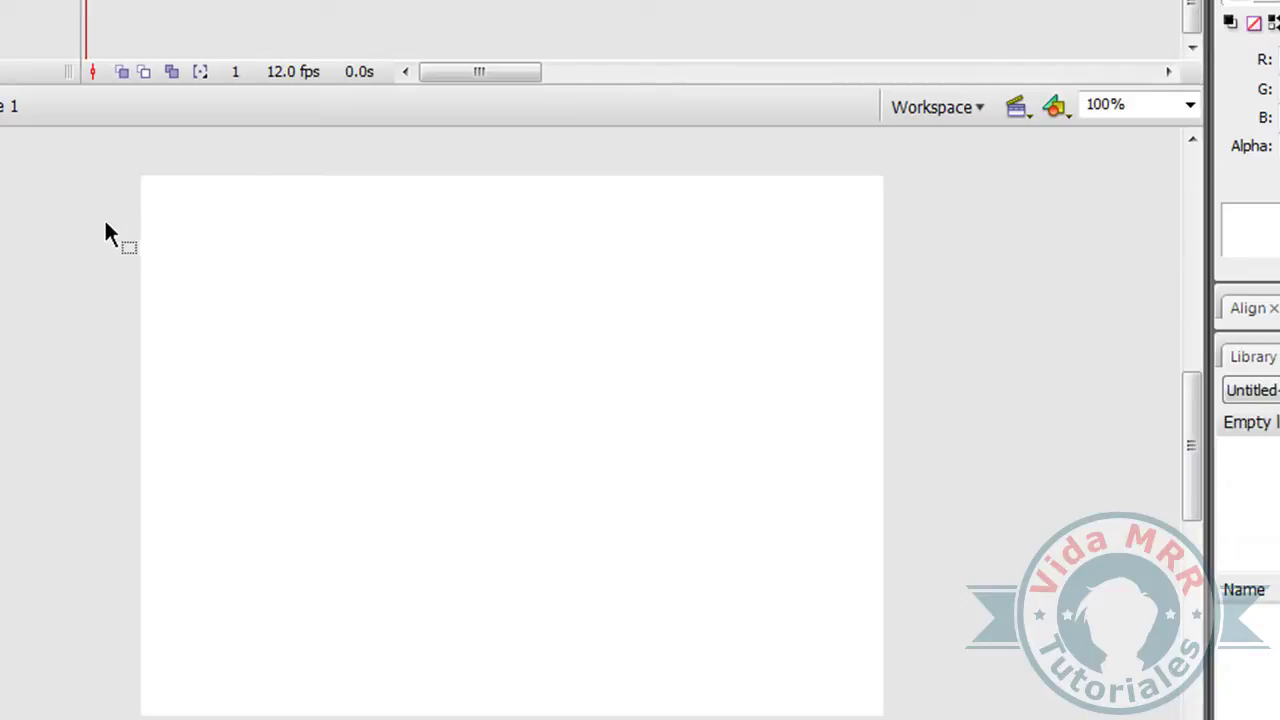
scroll(106, 222, "up", 2)
scroll(106, 222, "down", 2)
scroll(106, 222, "up", 2)
scroll(106, 222, "down", 1)
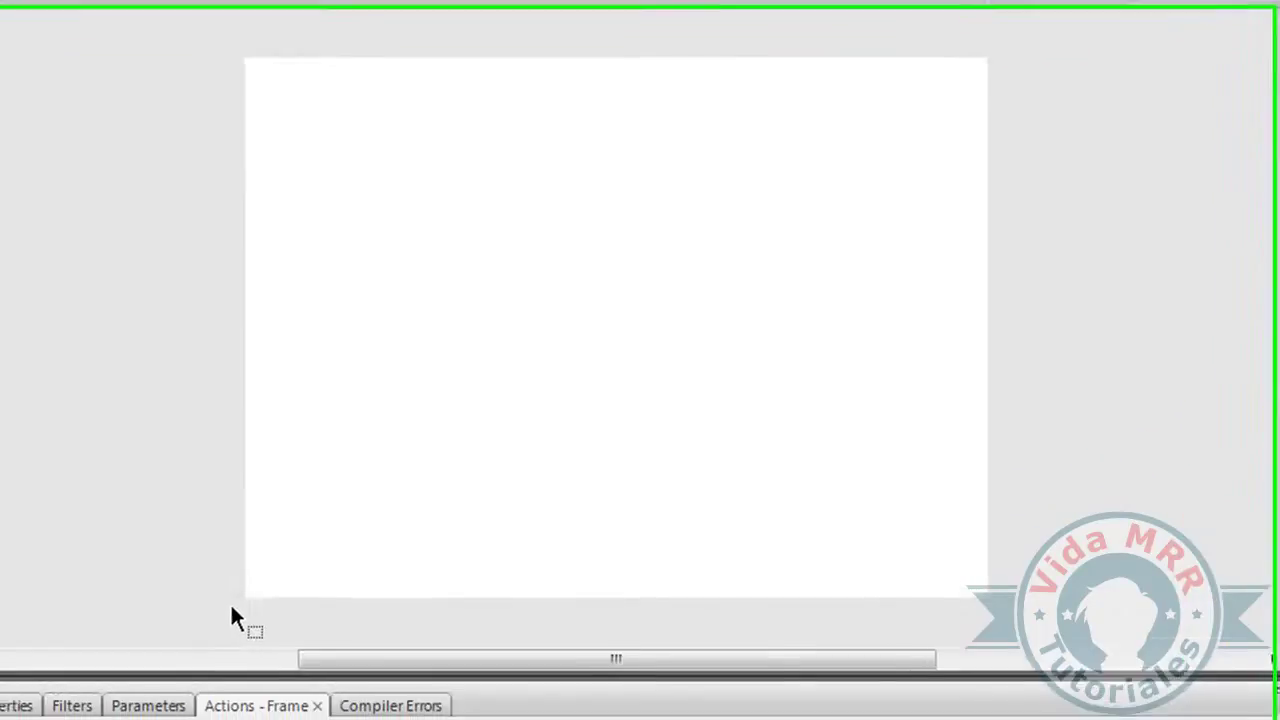
left_click_drag(119, 719, 513, 213)
left_click_drag(627, 84, 627, 84)
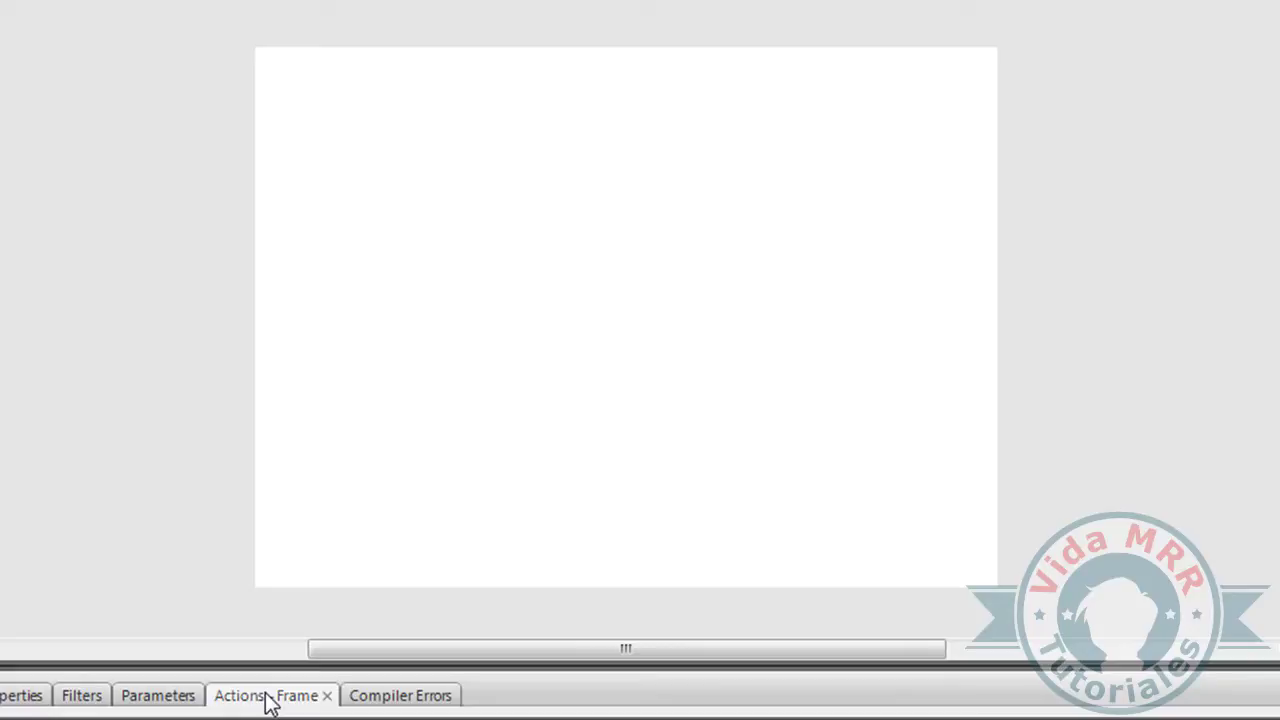
Set the new document's dimensions to 1260 px wide by 710 px high.
left_click_drag(266, 697, 207, 205)
left_click_drag(35, 605, 325, 290)
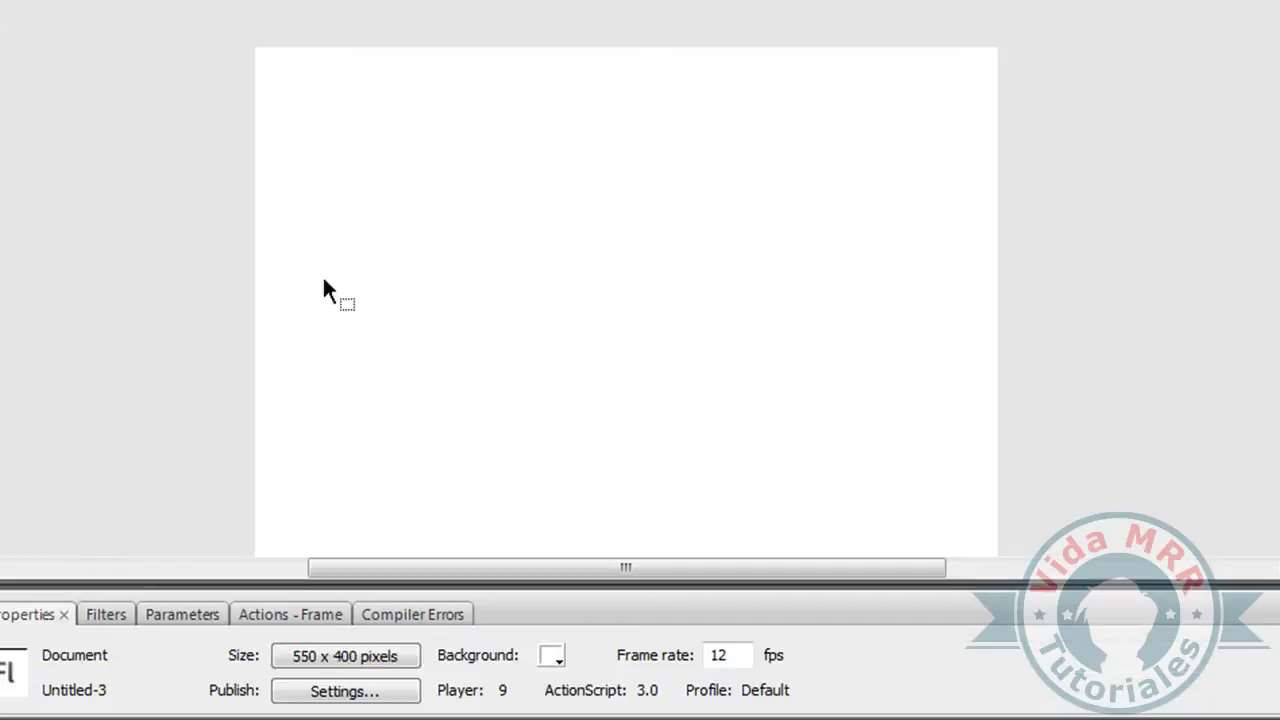
left_click(360, 658)
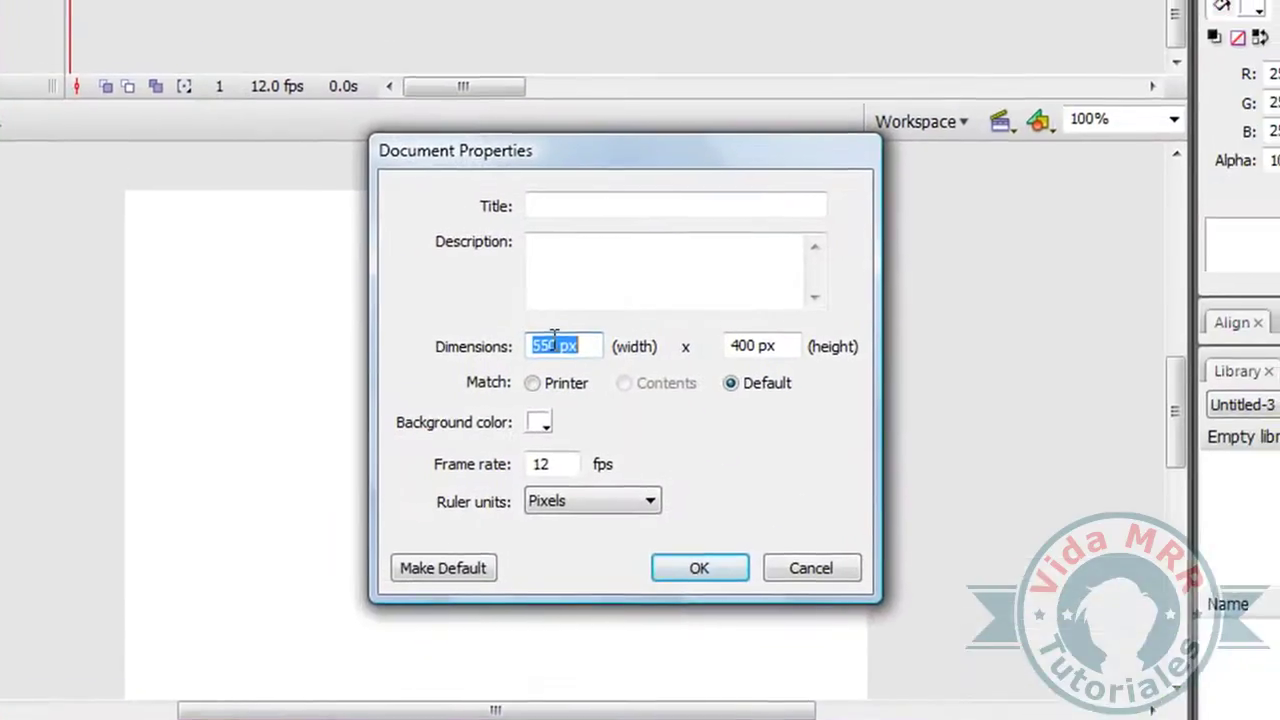
left_click_drag(556, 343, 508, 350)
type("12")
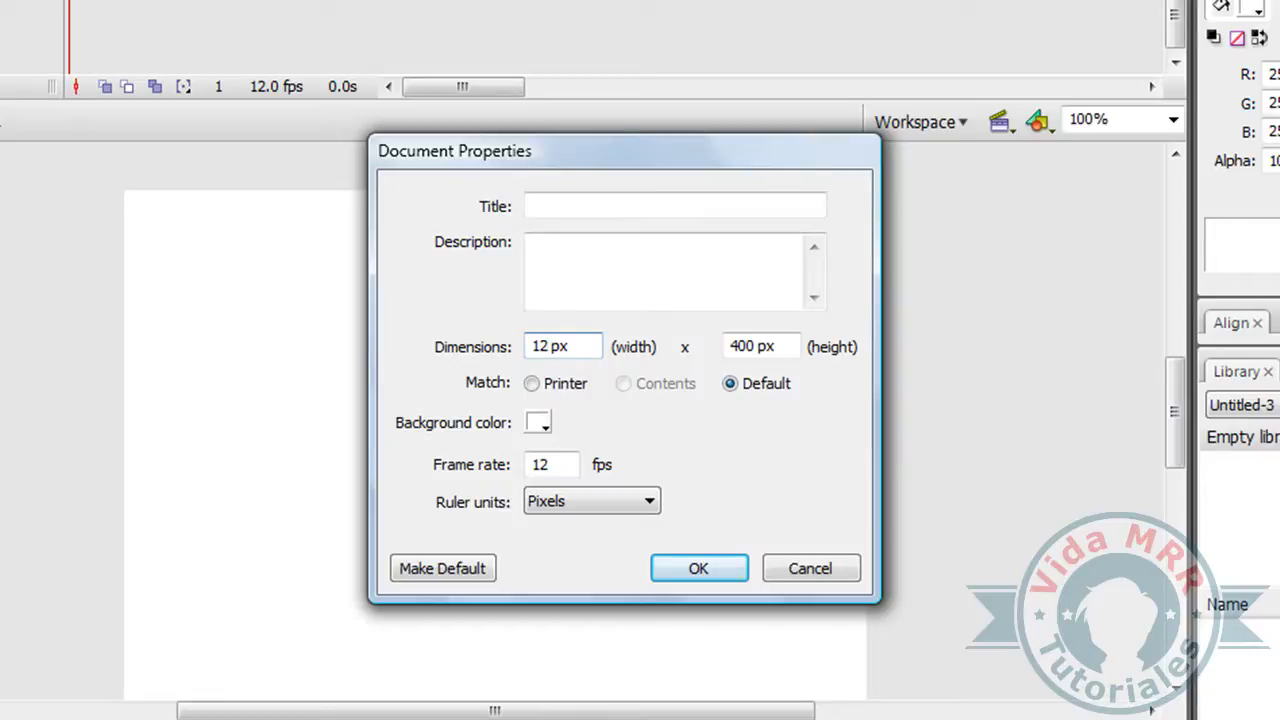
type("60")
left_click_drag(754, 346, 721, 346)
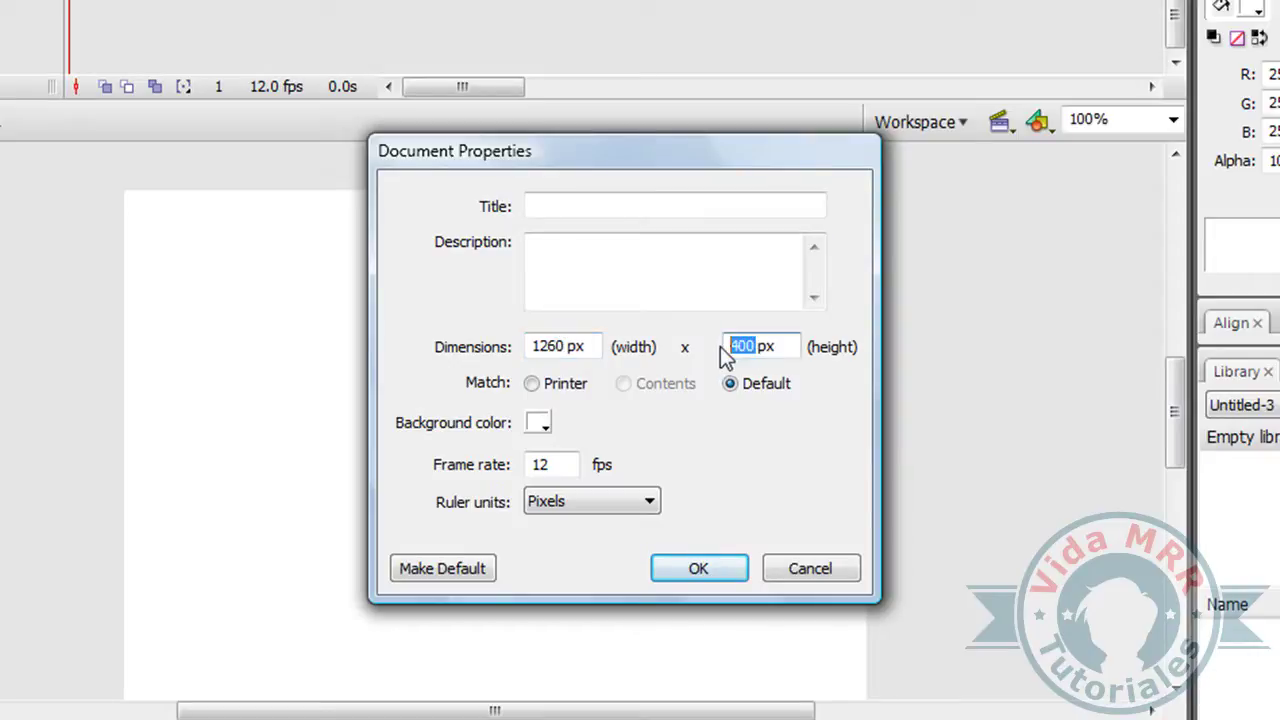
type("720")
key("BackSpace")
key("BackSpace")
type("10")
Set the document's background color to a medium blue swatch and apply the document properties.
left_click(541, 426)
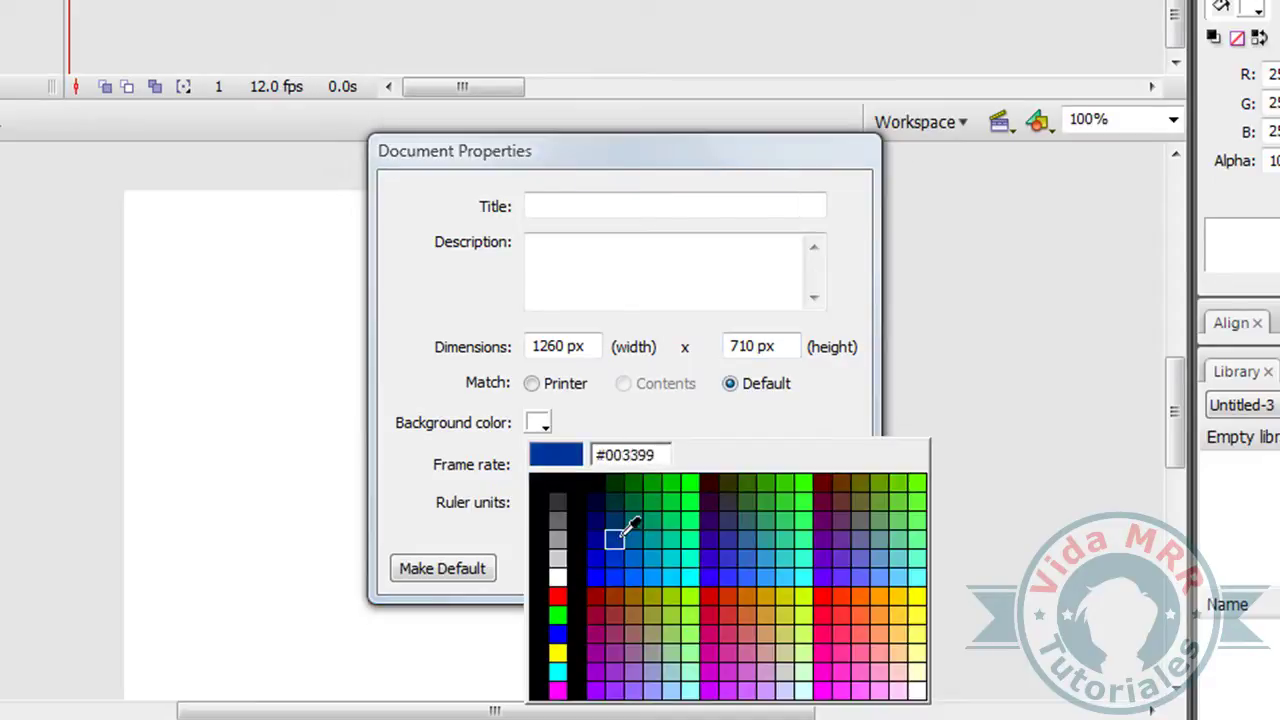
left_click(636, 538)
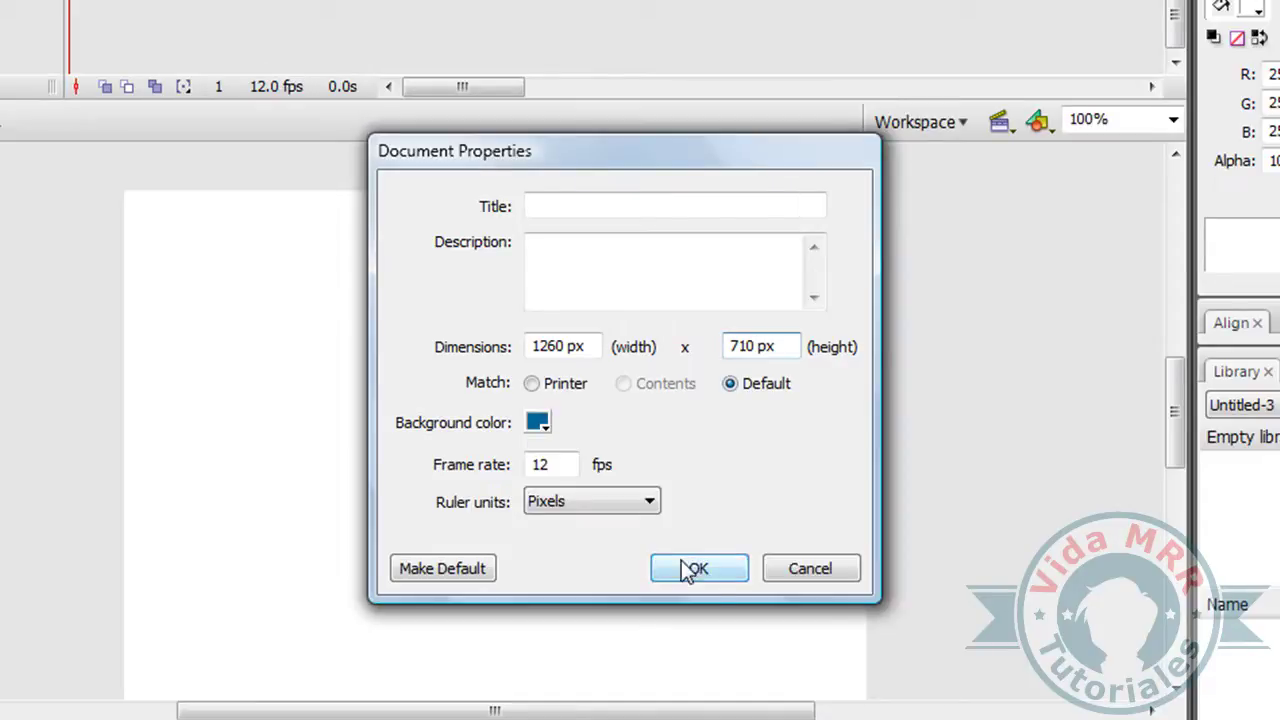
left_click(688, 568)
Set the document's frame rate to 20 fps.
left_click_drag(506, 710, 617, 710)
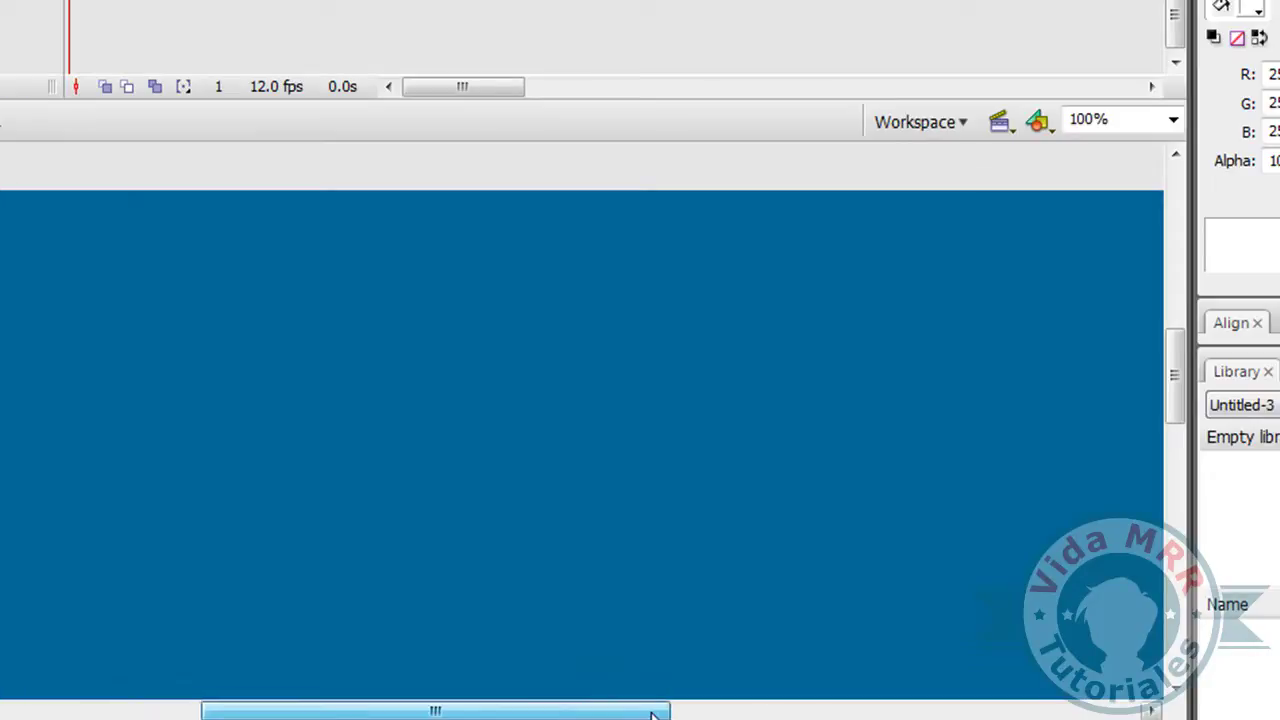
double_click(662, 681)
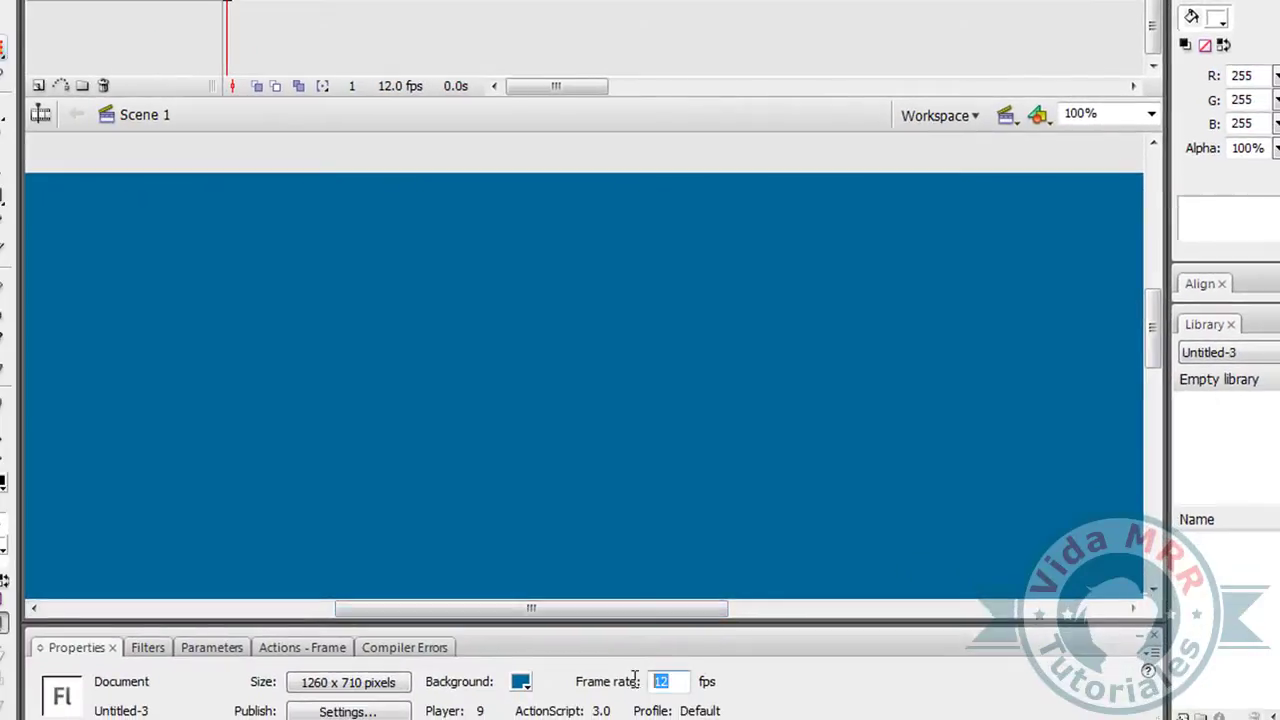
type("20")
key("Return")
left_click(181, 426)
Show the whole stage at 50% zoom and add two new layers above Layer 1.
left_click(3, 431)
left_click(3, 647)
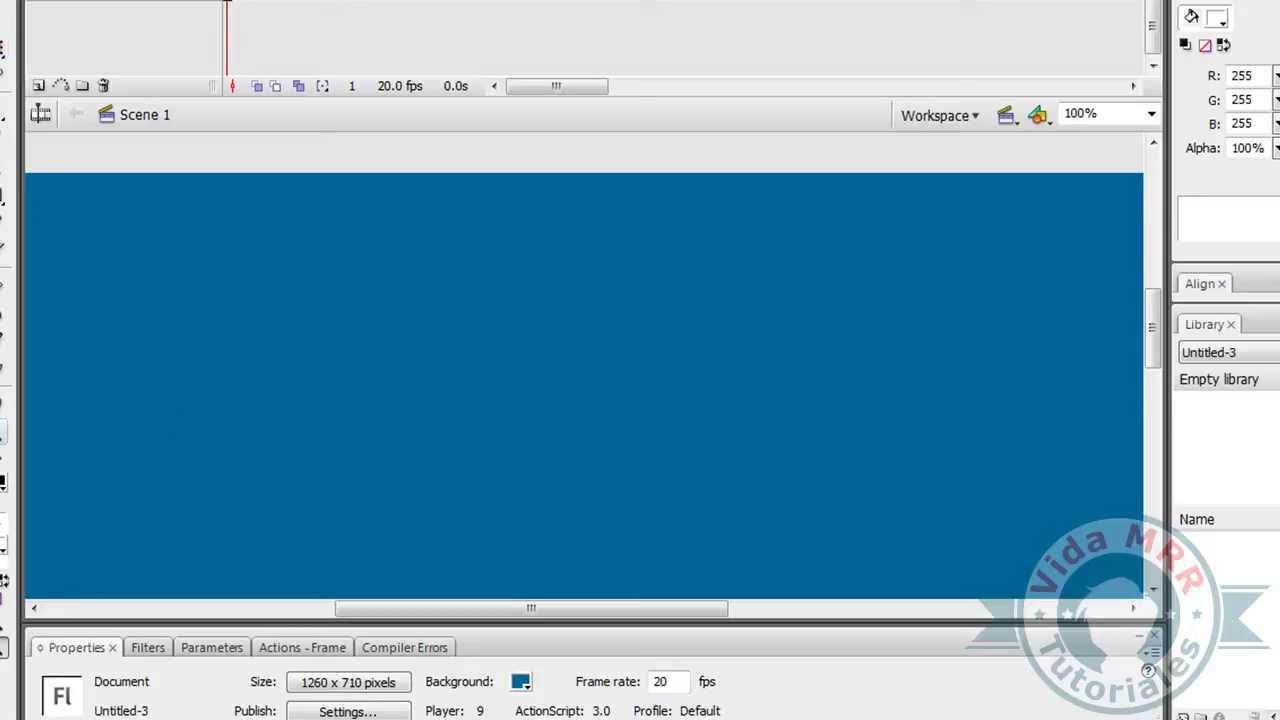
left_click(421, 409)
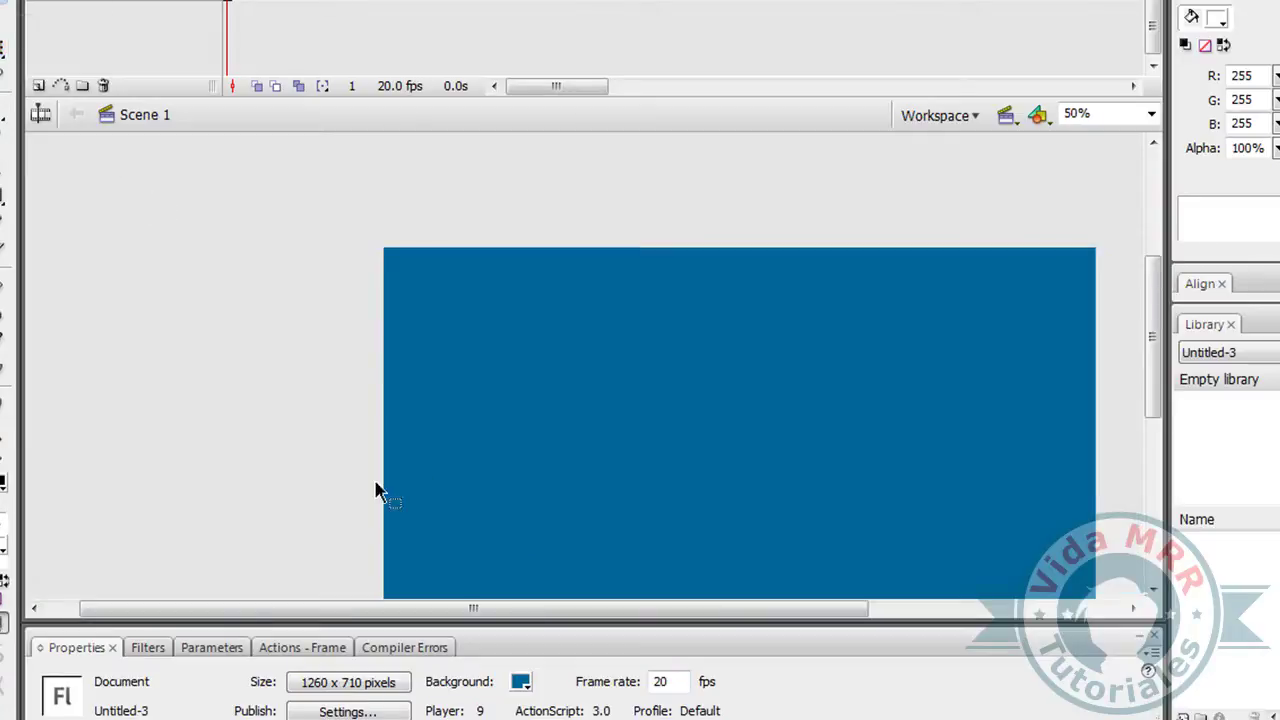
left_click_drag(473, 619, 569, 619)
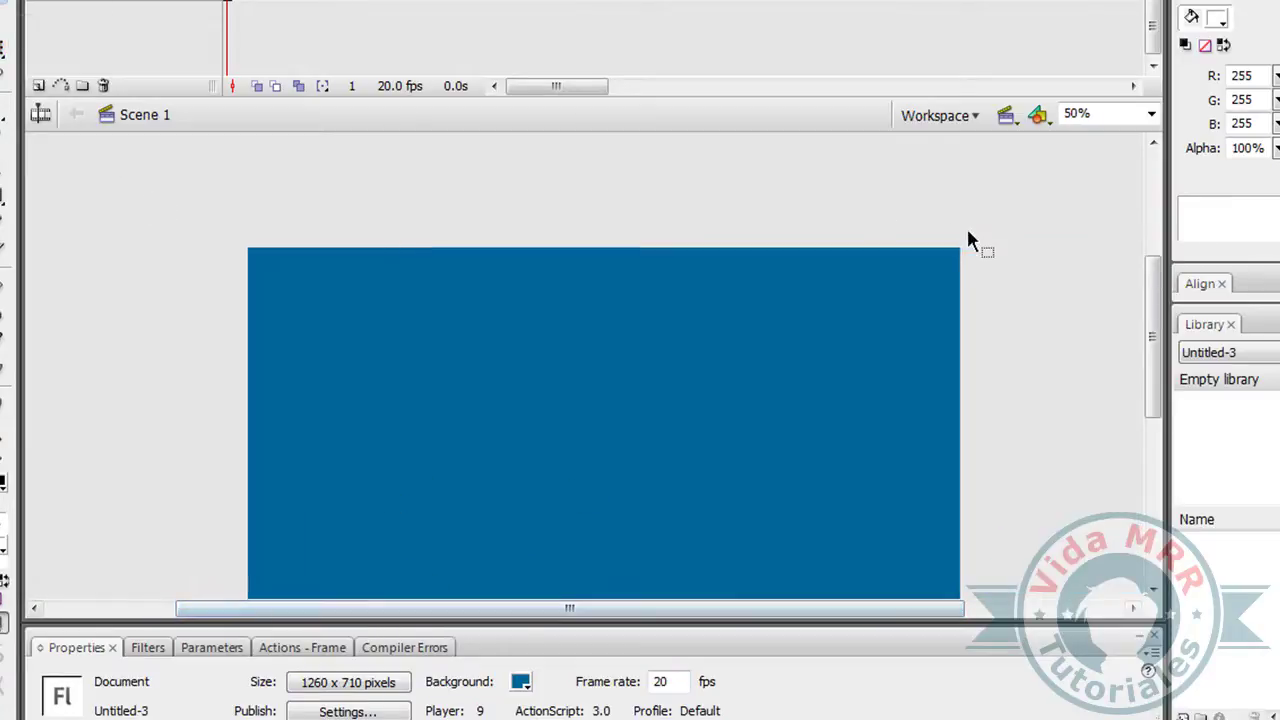
scroll(961, 227, "down", 2)
left_click_drag(1155, 375, 1155, 361)
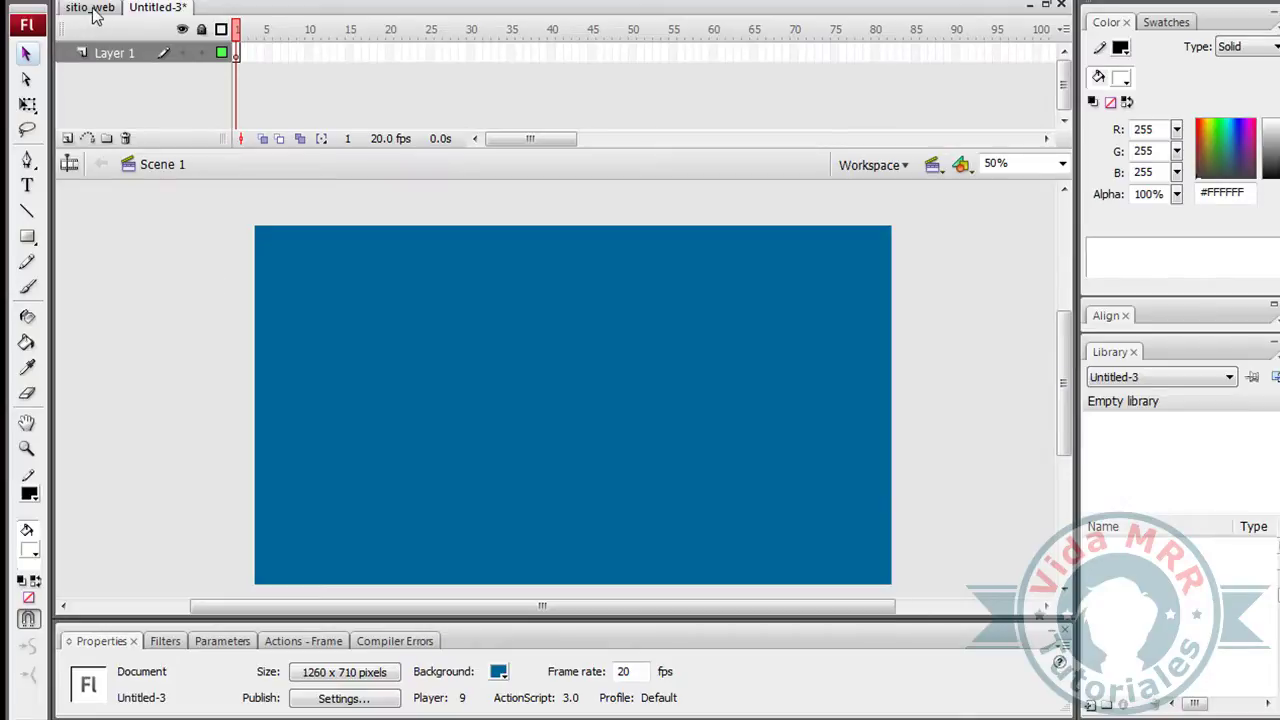
left_click(100, 53)
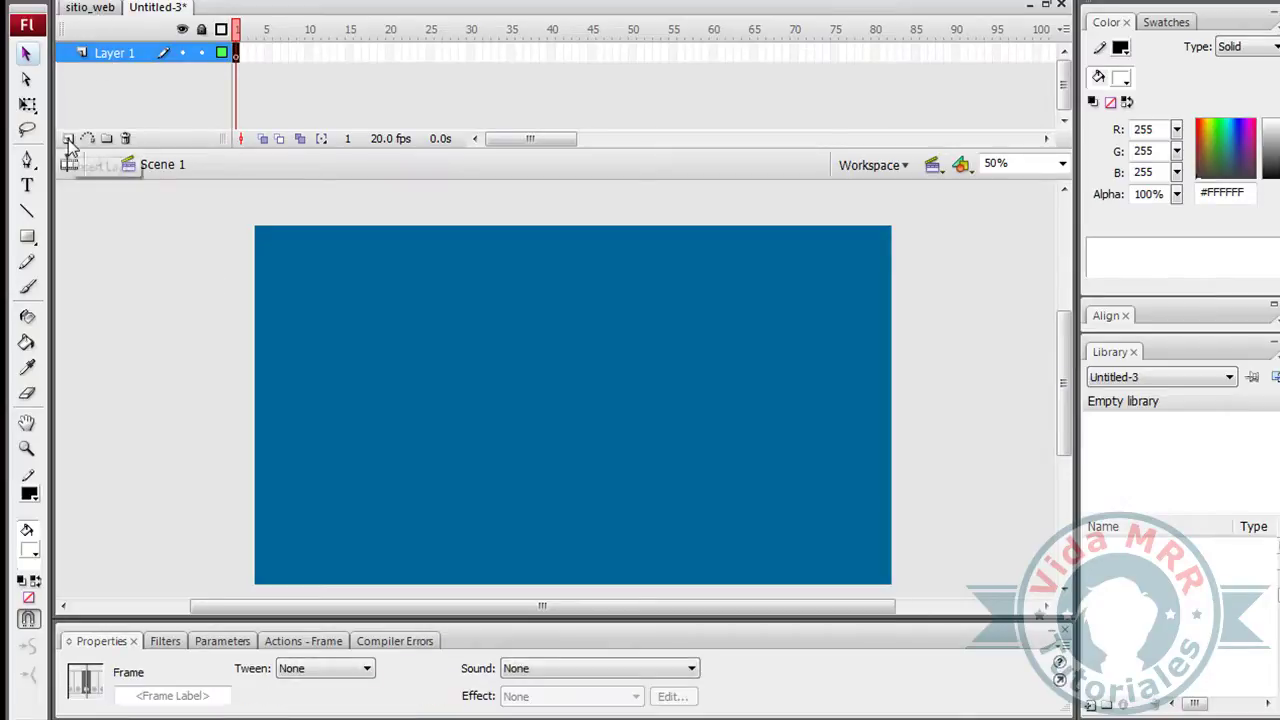
left_click(68, 139)
left_click(68, 139)
Rename the three layers, from lowest to highest, as fondo, cargas and codigo.
double_click(112, 93)
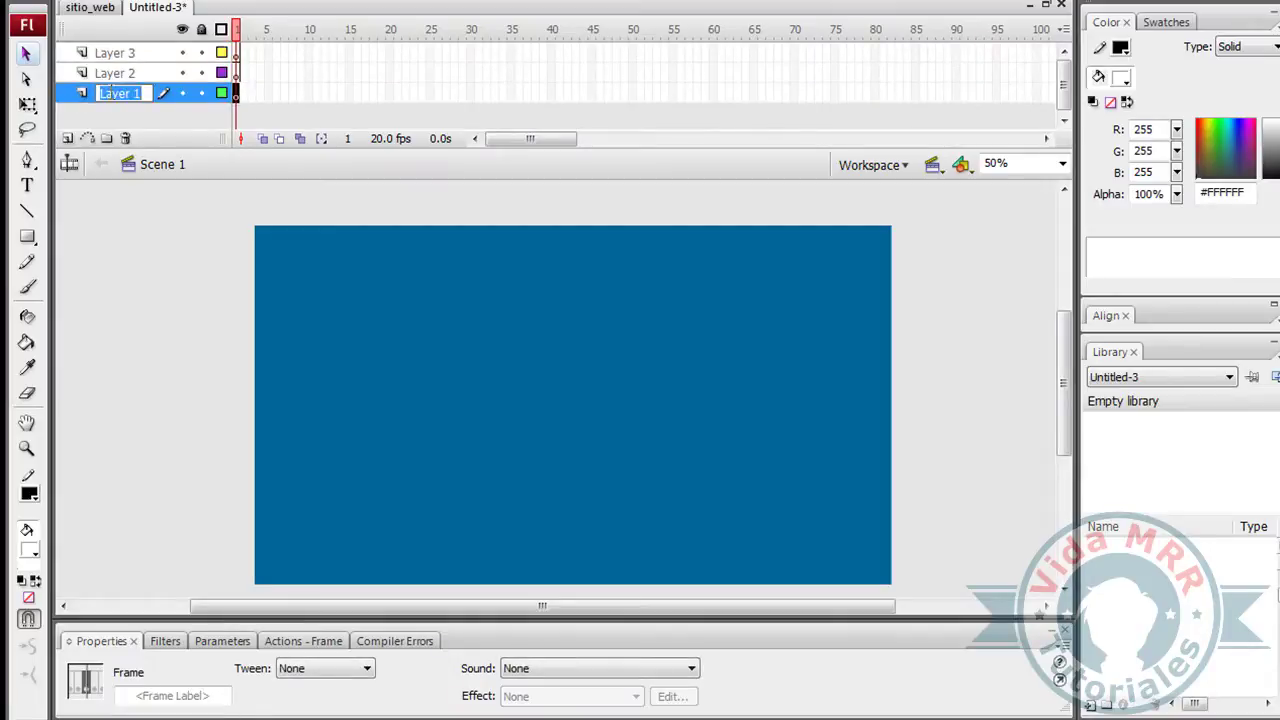
type("fondo")
key("Return")
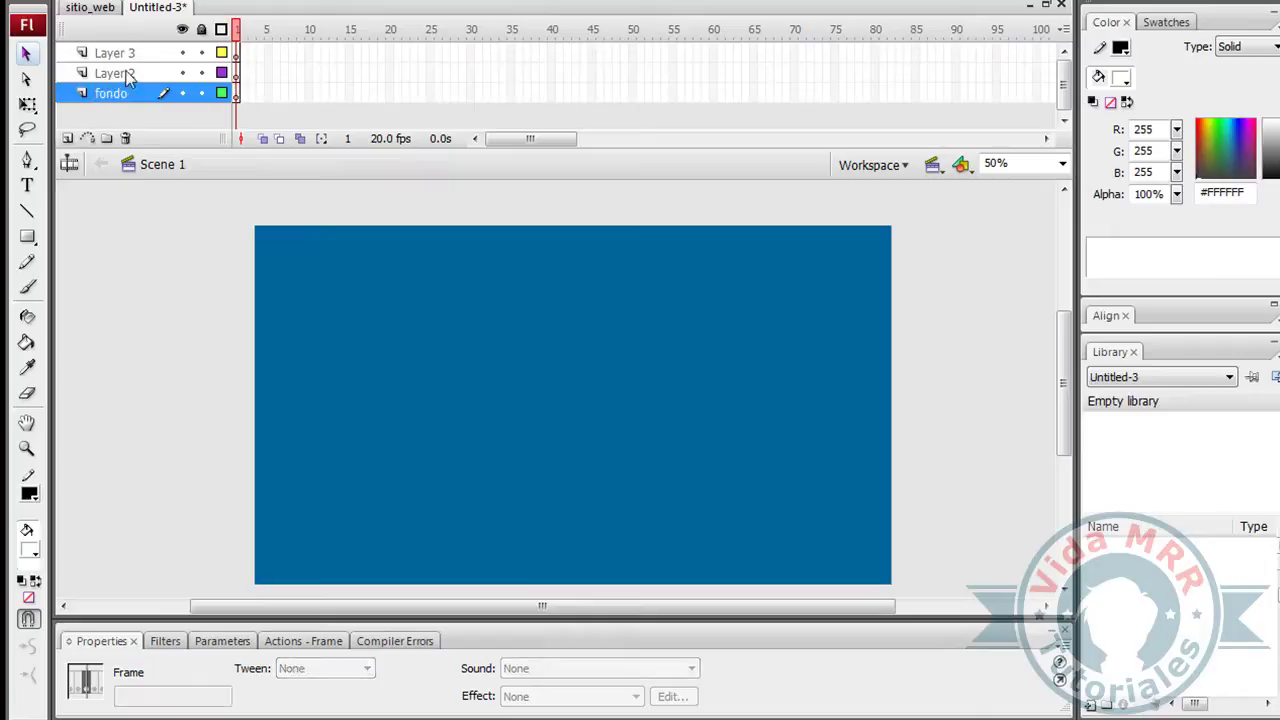
double_click(127, 75)
type("cargas")
key("Return")
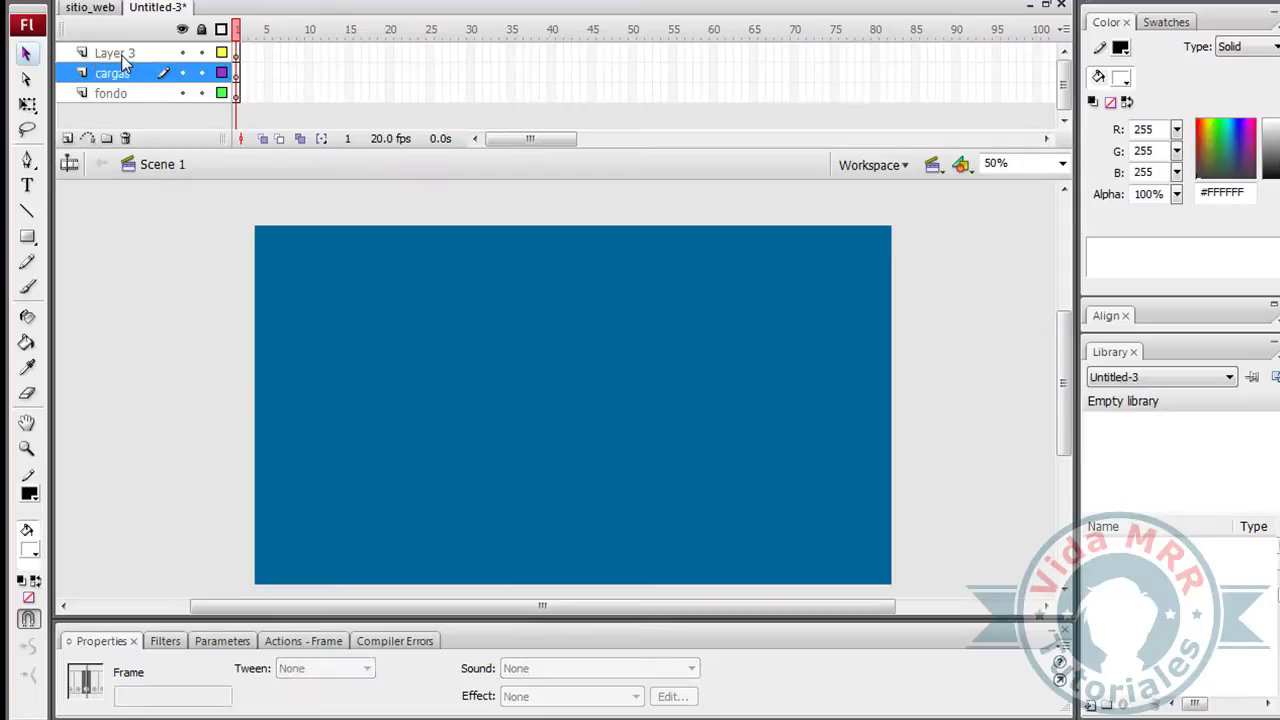
double_click(120, 55)
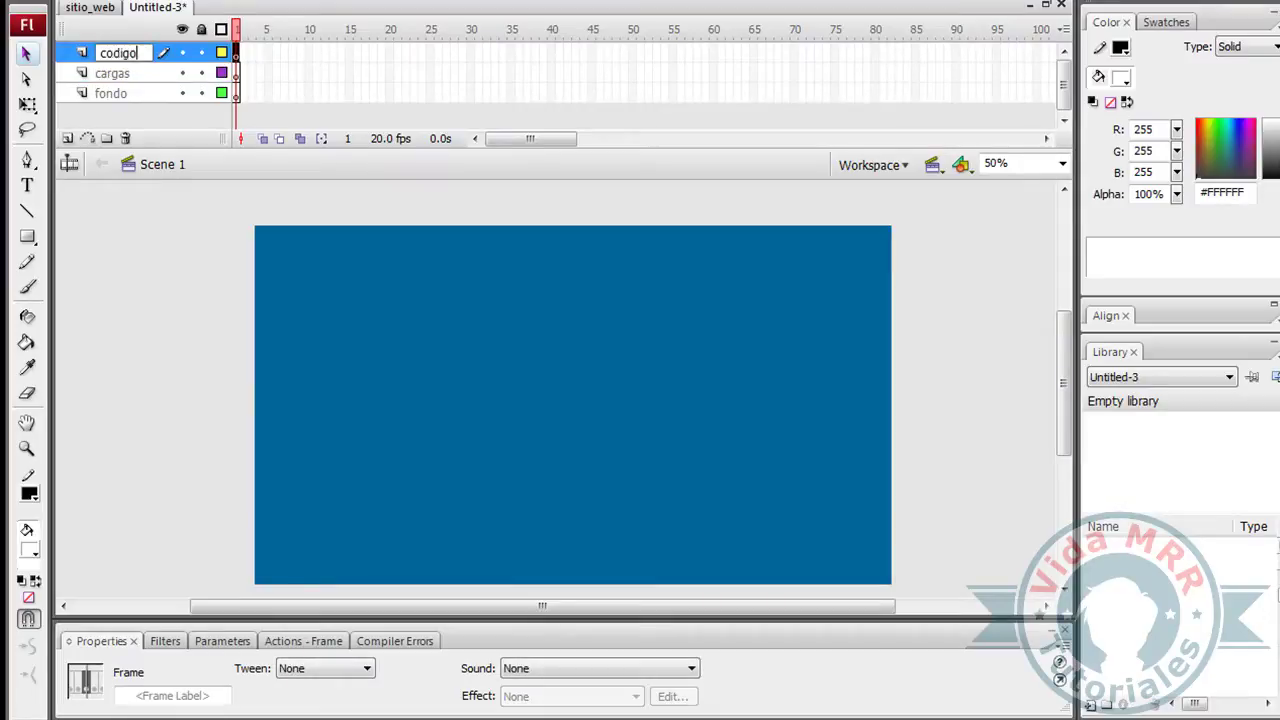
type("o")
key("Return")
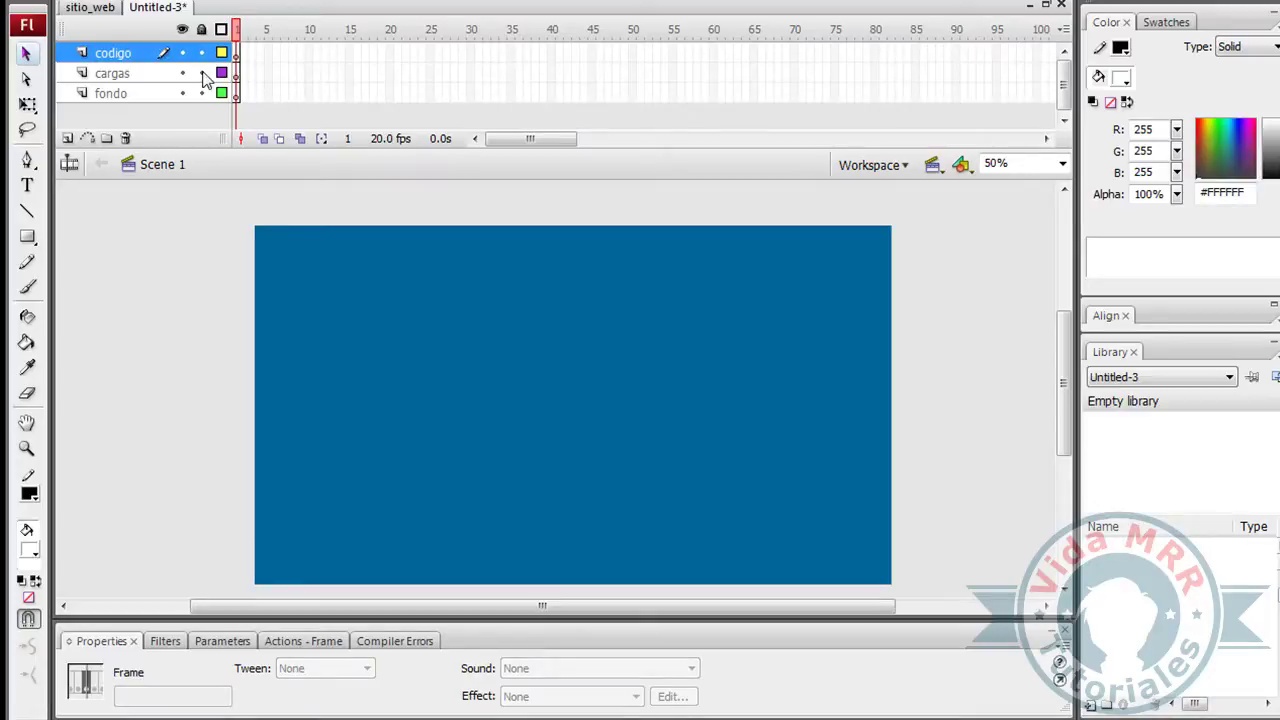
Place an empty Dynamic Text field in frame 1 of the cargas layer, near the lower middle of the stage.
left_click(237, 74)
left_click(232, 245)
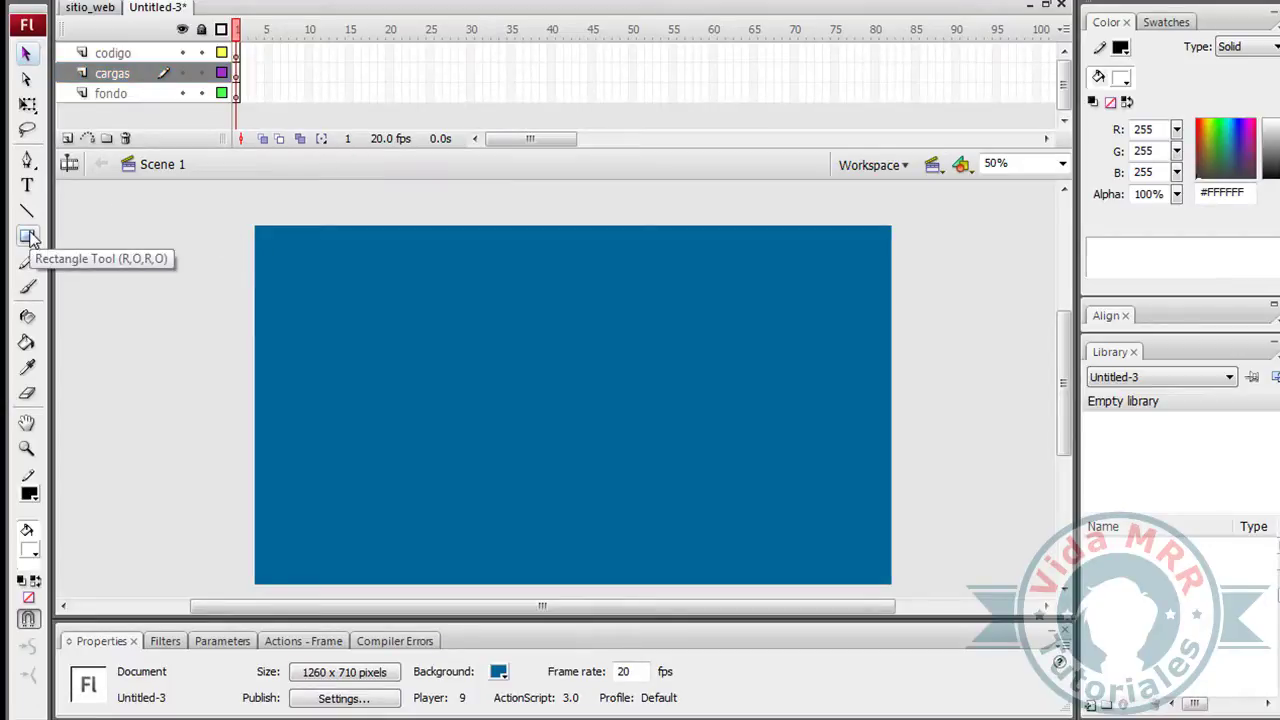
left_click(27, 186)
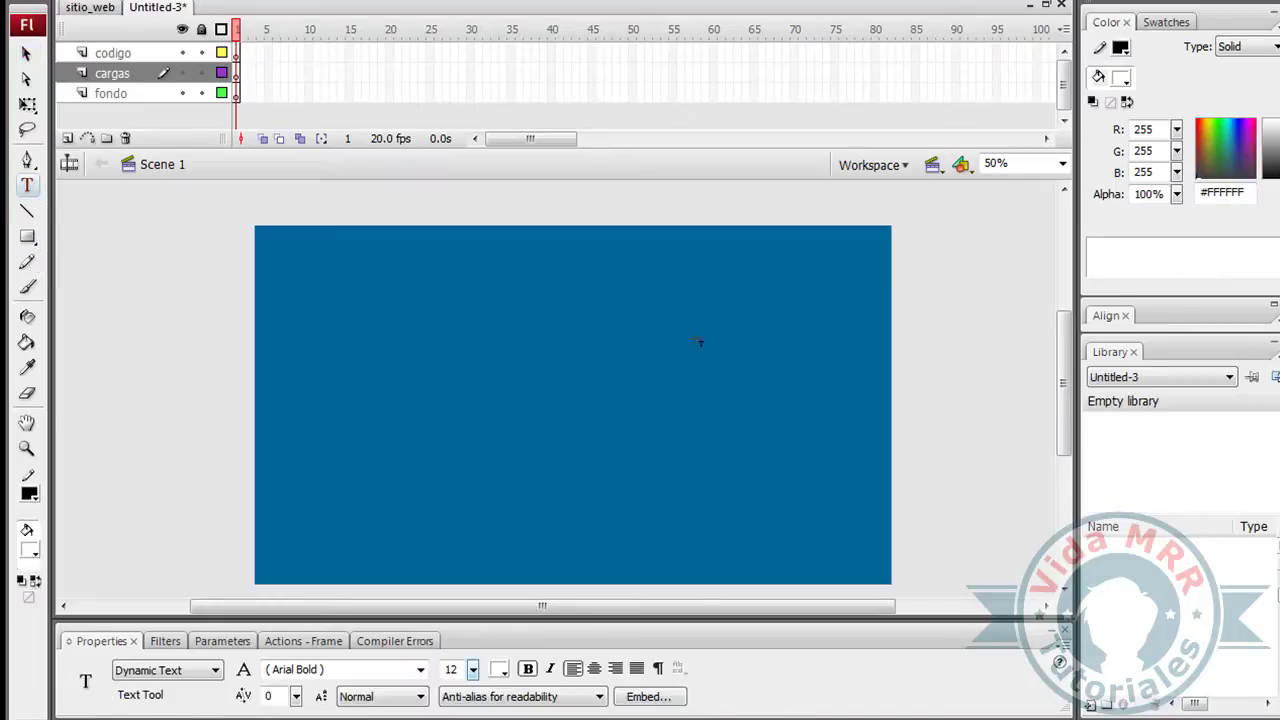
scroll(654, 372, "down", 2)
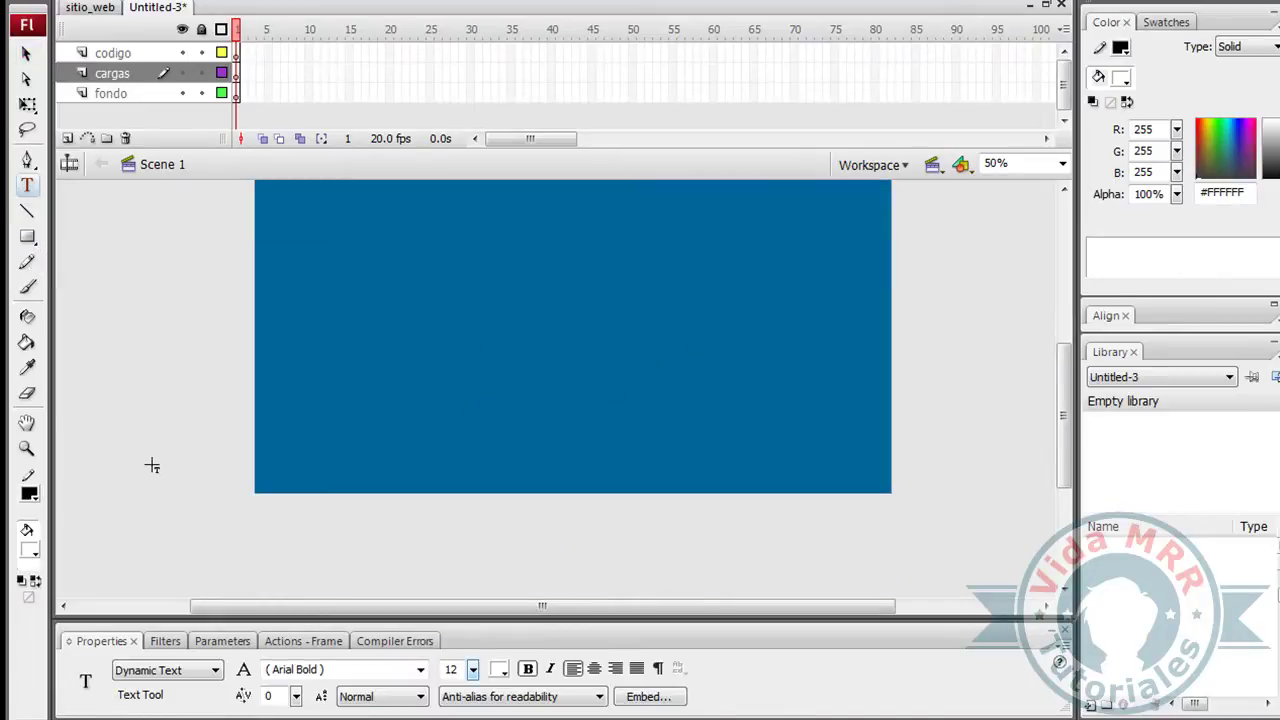
left_click(172, 680)
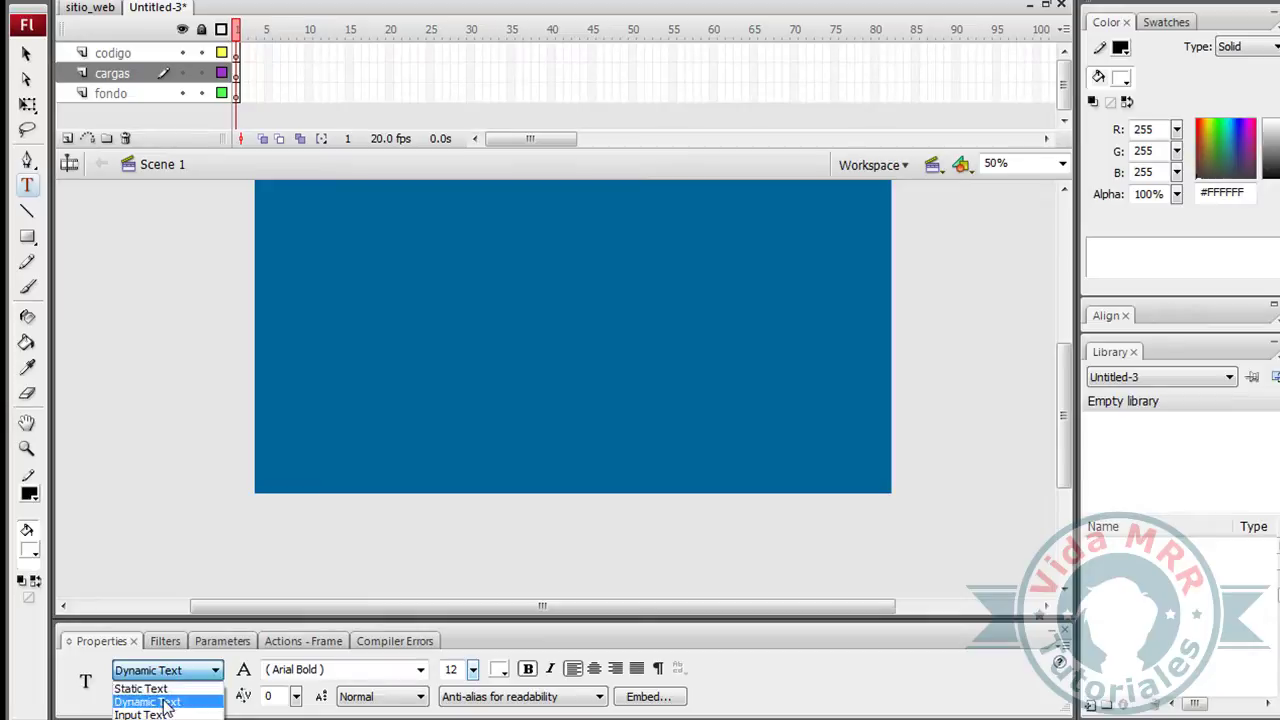
left_click(170, 673)
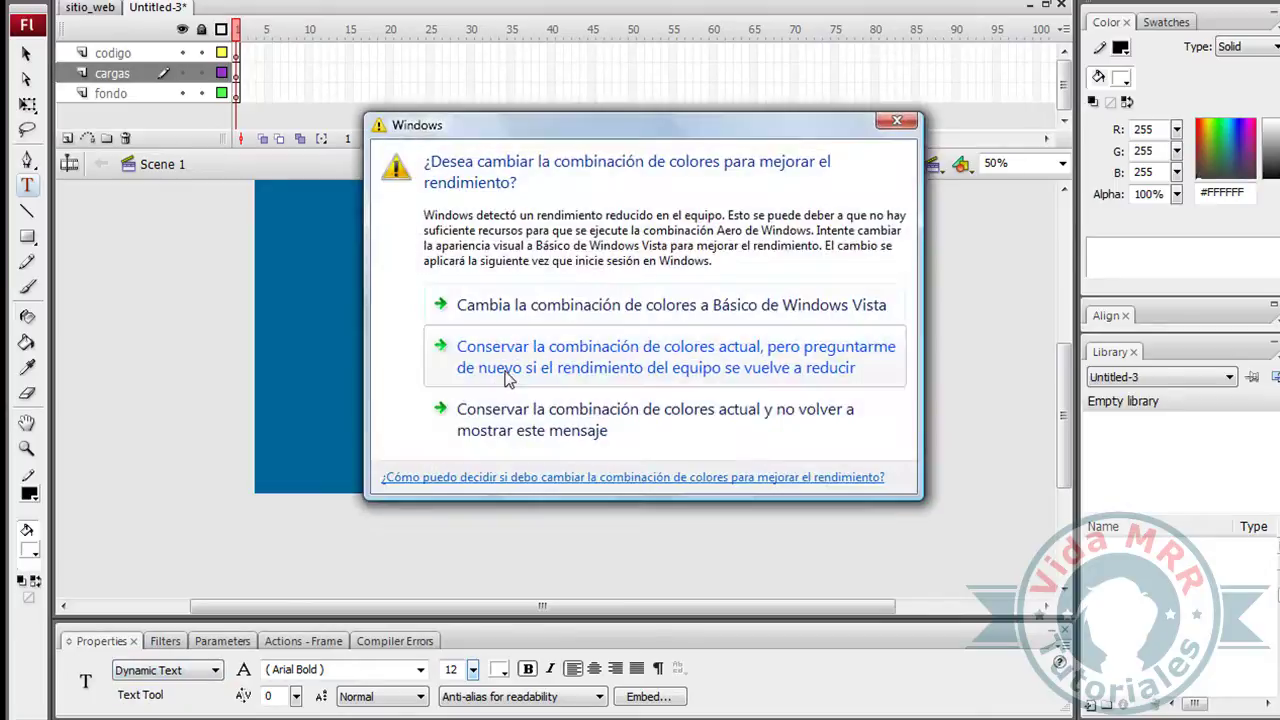
left_click(553, 421)
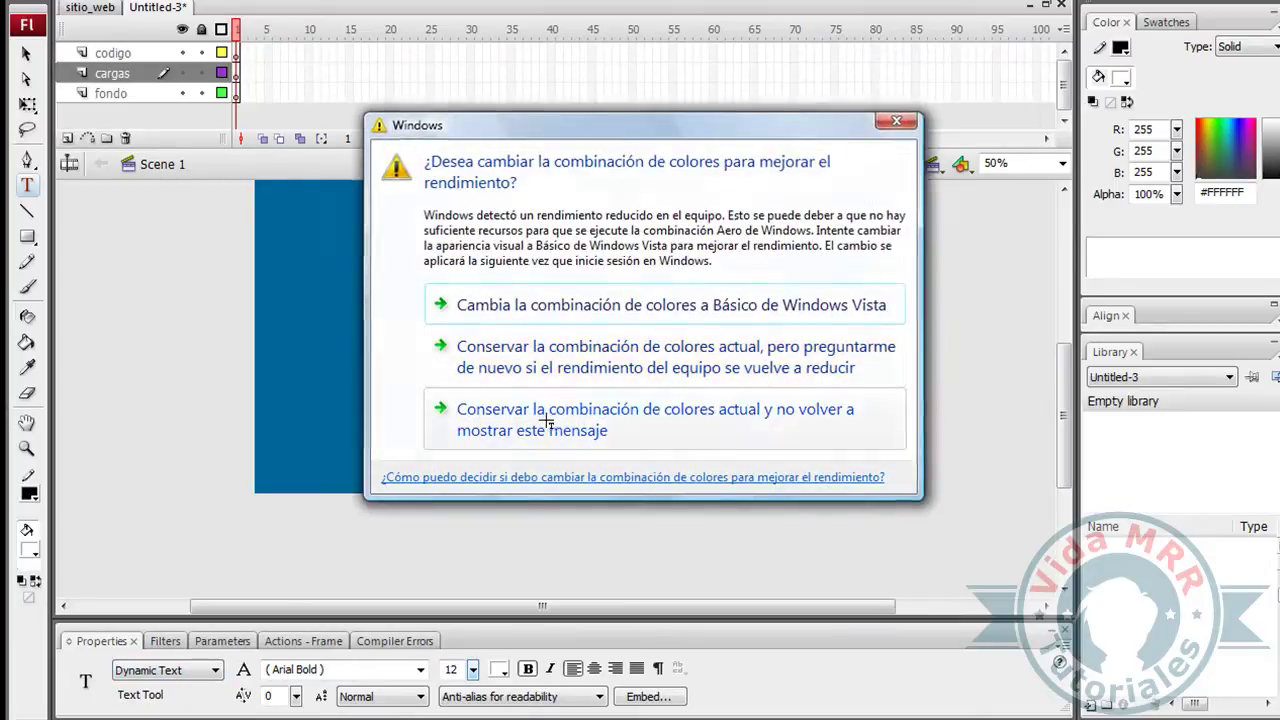
left_click(483, 422)
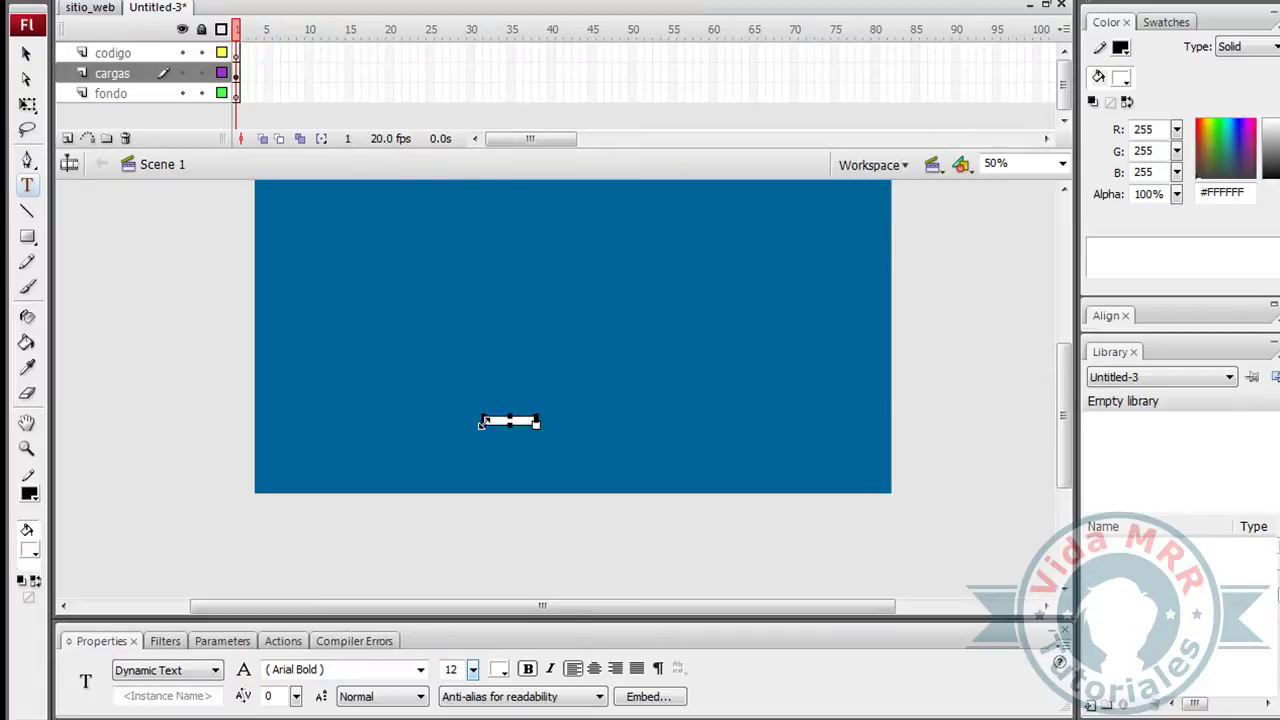
Zoom the stage to 100% and move the empty dynamic text field a short distance to the right.
left_click(26, 53)
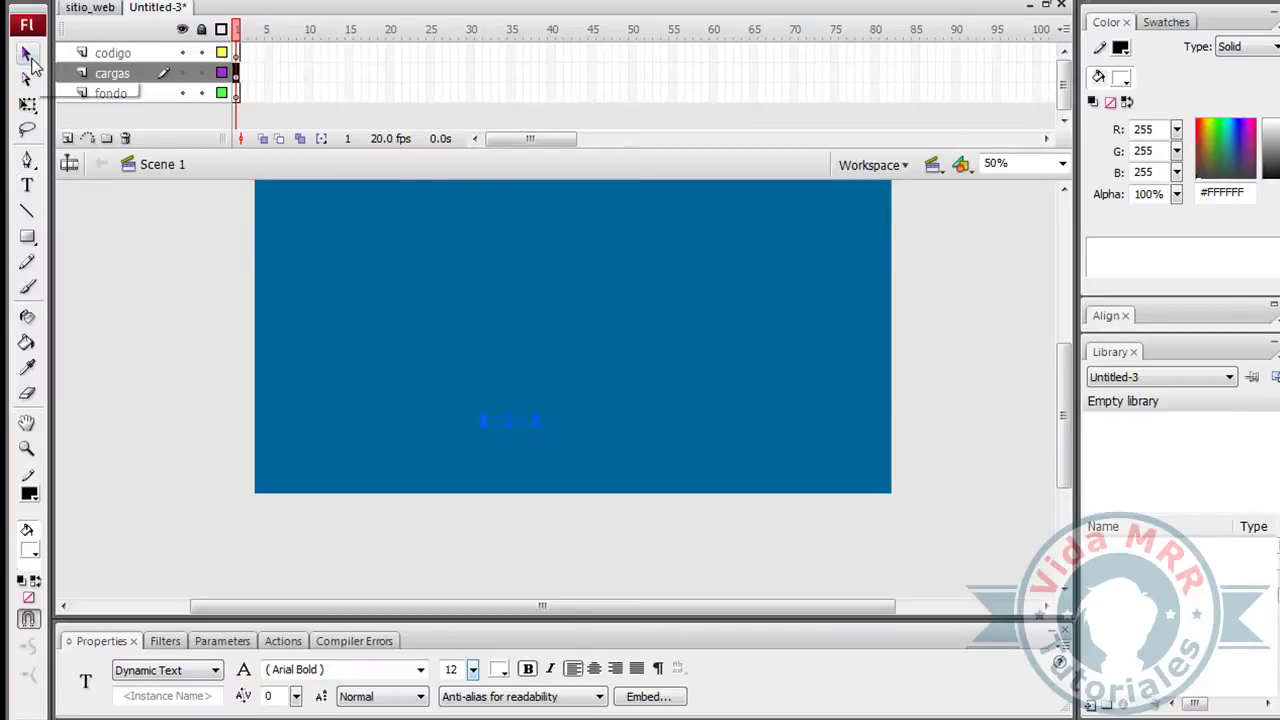
left_click(197, 440)
left_click(27, 448)
left_click(547, 450)
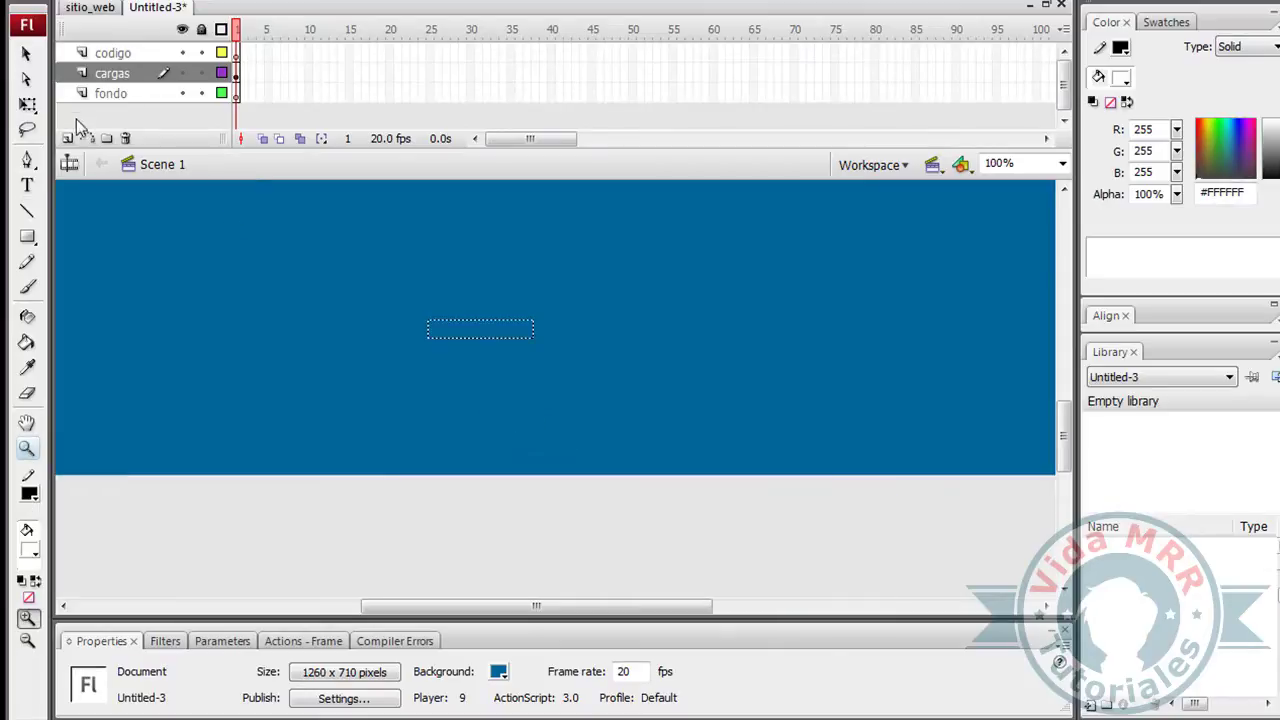
left_click(26, 53)
left_click_drag(503, 340, 597, 338)
left_click(576, 380)
left_click(586, 331)
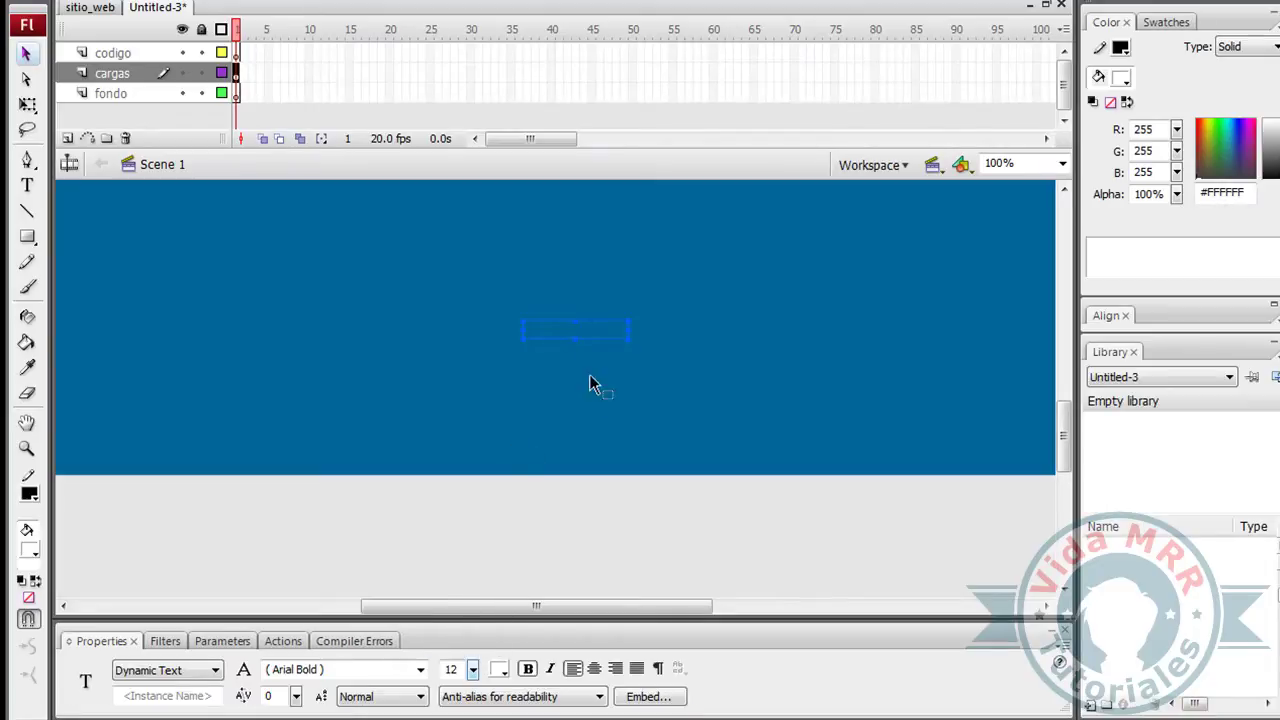
Set the dynamic text field's font to Verdana.
left_click(362, 668)
type("Ver")
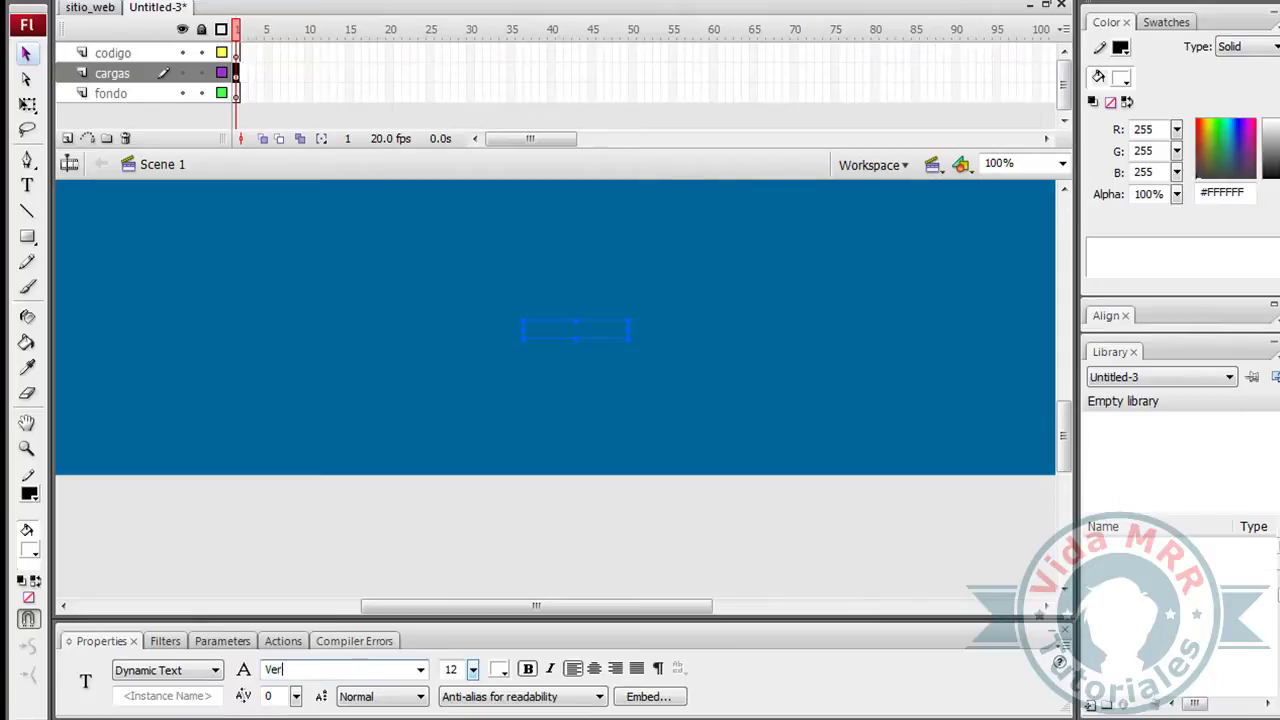
type("dana")
key("Return")
Enter the sample text asdasd in the dynamic text field and deselect it.
double_click(597, 324)
type("asdasd")
left_click(26, 53)
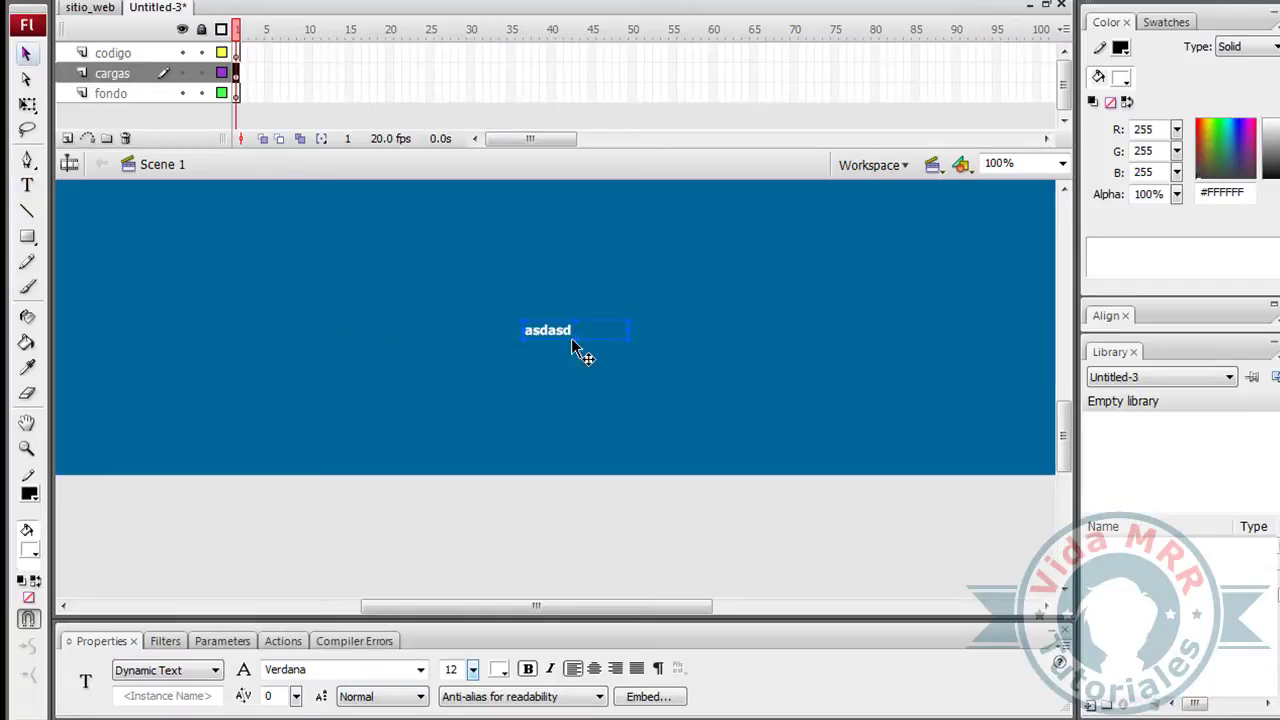
left_click(596, 381)
scroll(596, 382, "up", 3)
scroll(596, 382, "down", 3)
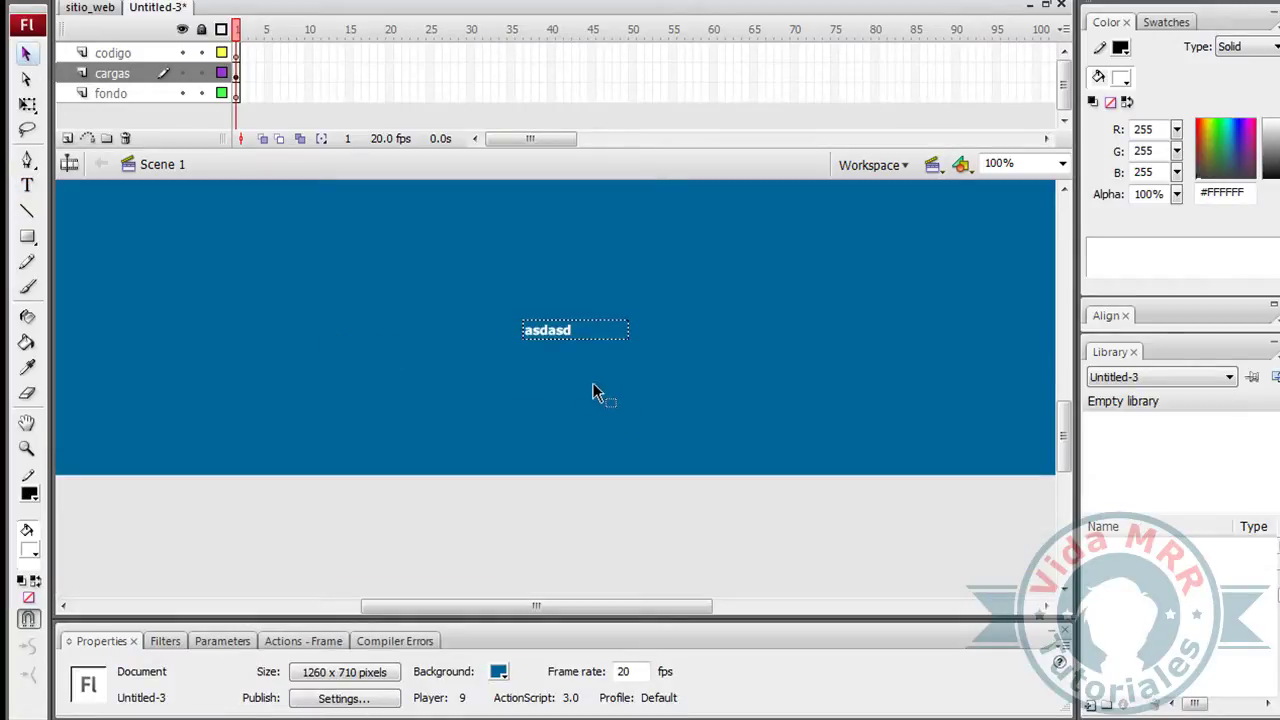
Give the dynamic text field the instance name textoP.
left_click(592, 333)
left_click(199, 697)
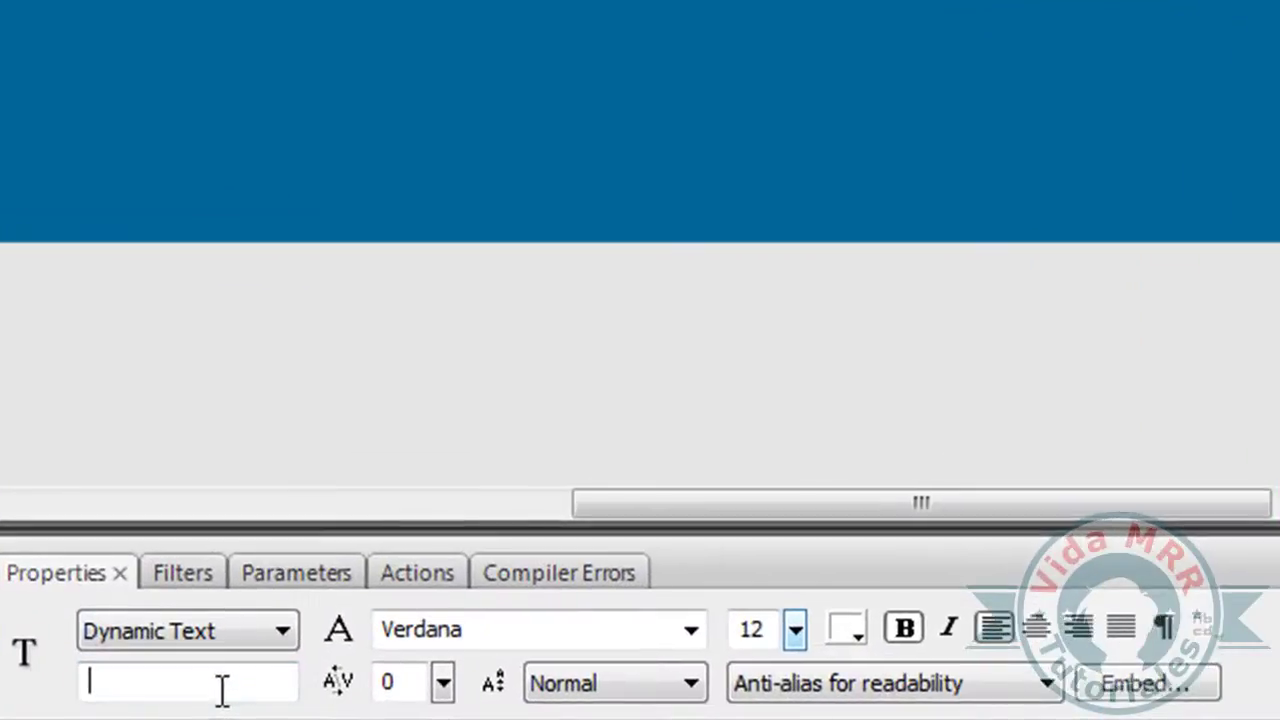
type("porcentaje")
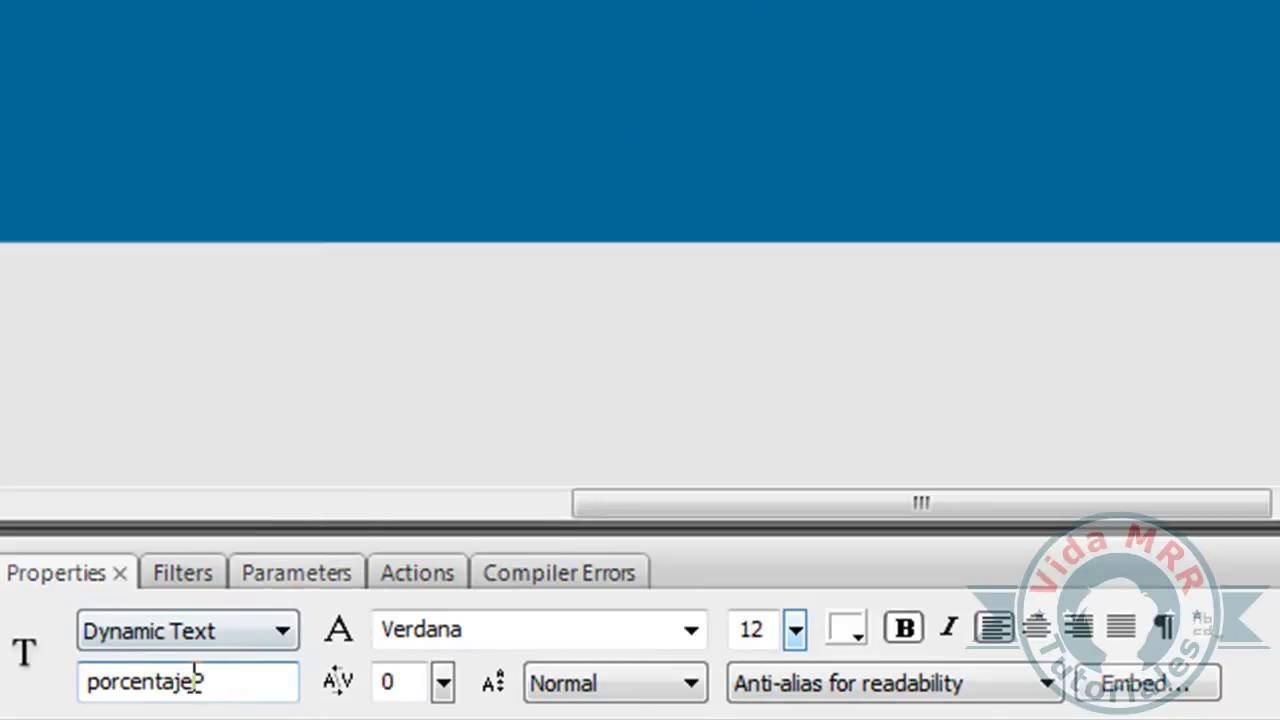
double_click(143, 680)
type("textoP")
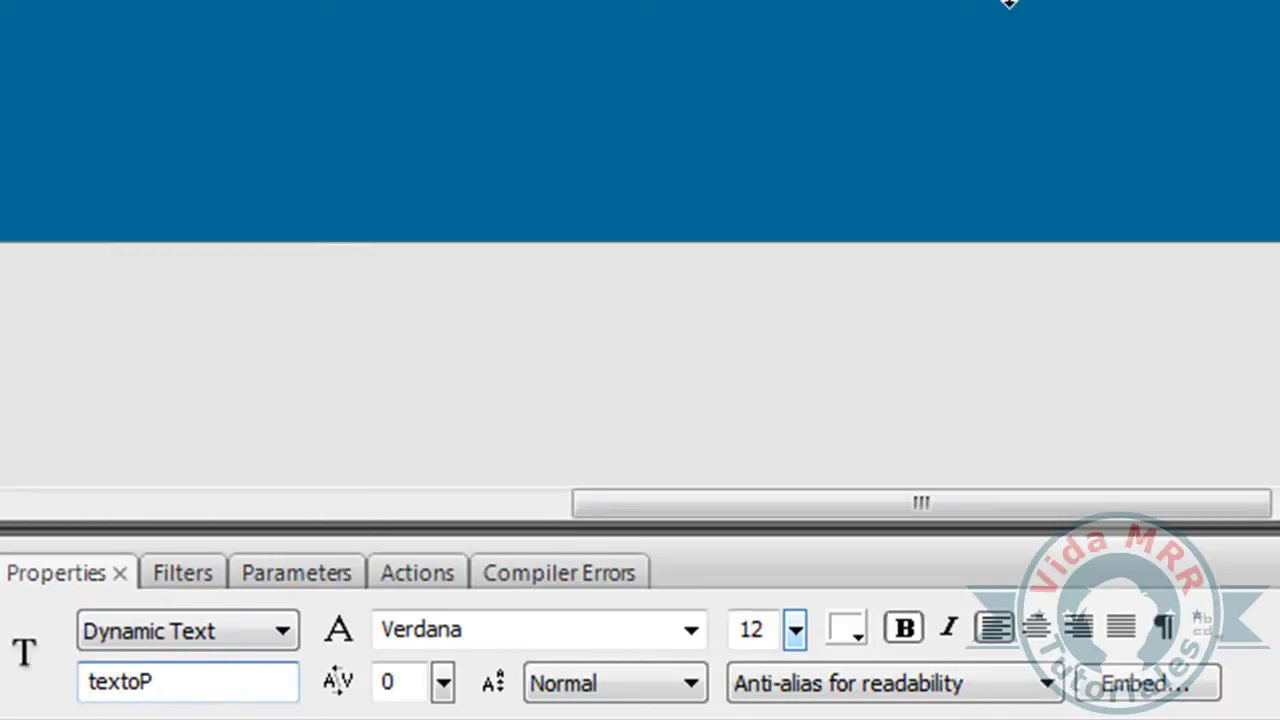
left_click(1005, 2)
scroll(834, 23, "up", 4)
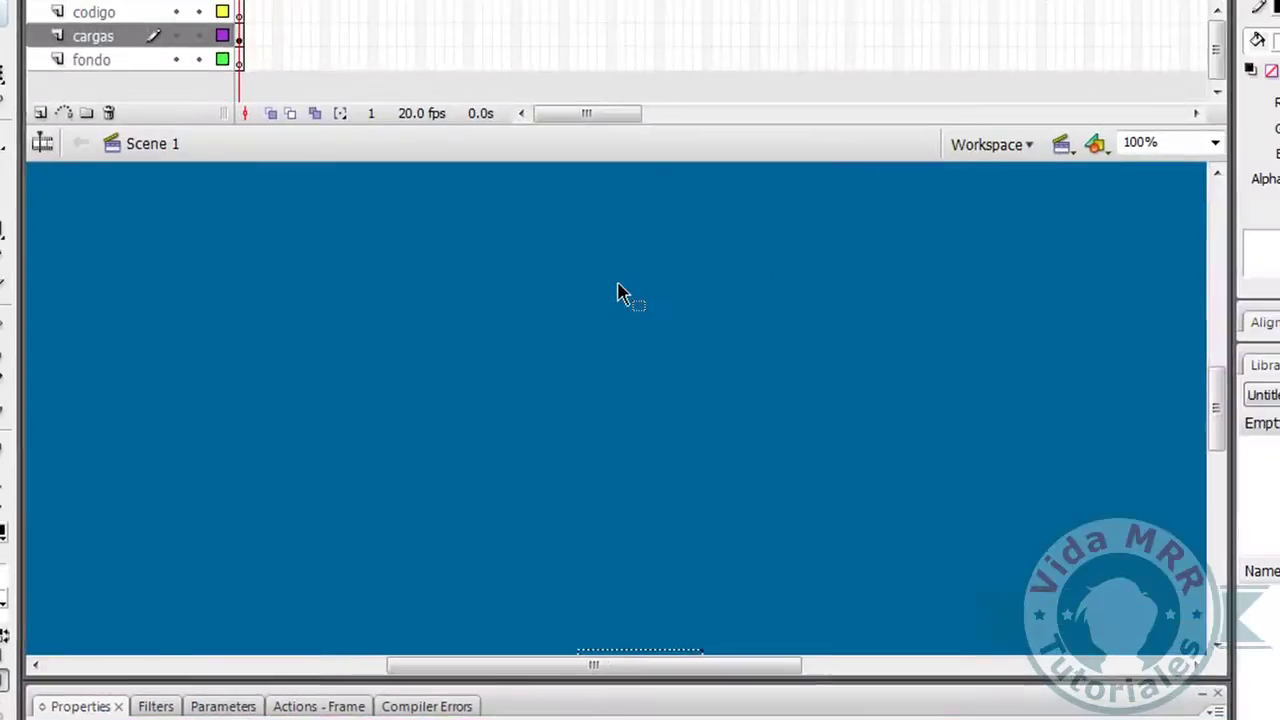
scroll(617, 285, "up", 1)
scroll(617, 285, "down", 3)
scroll(617, 285, "up", 2)
scroll(617, 285, "down", 1)
scroll(617, 295, "up", 2)
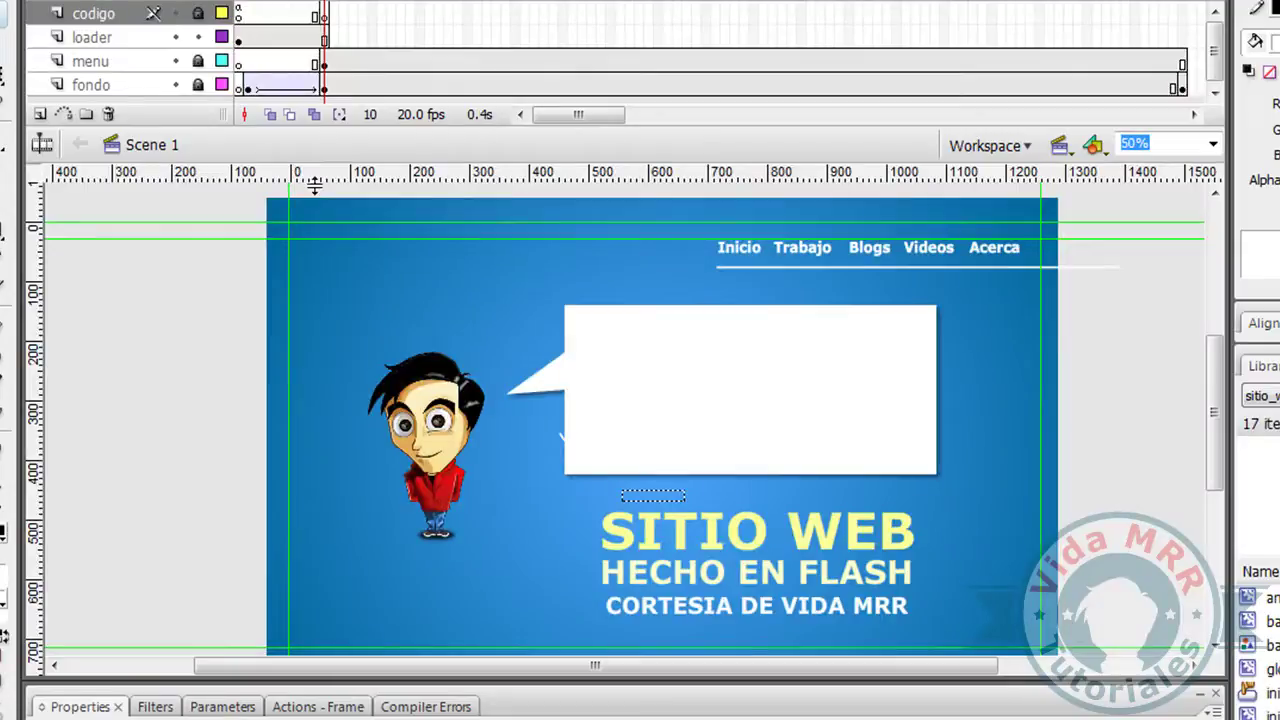
Examine the text field and the animation clip in frame 1 of the loader layer in the sitio_web document.
left_click(551, 118)
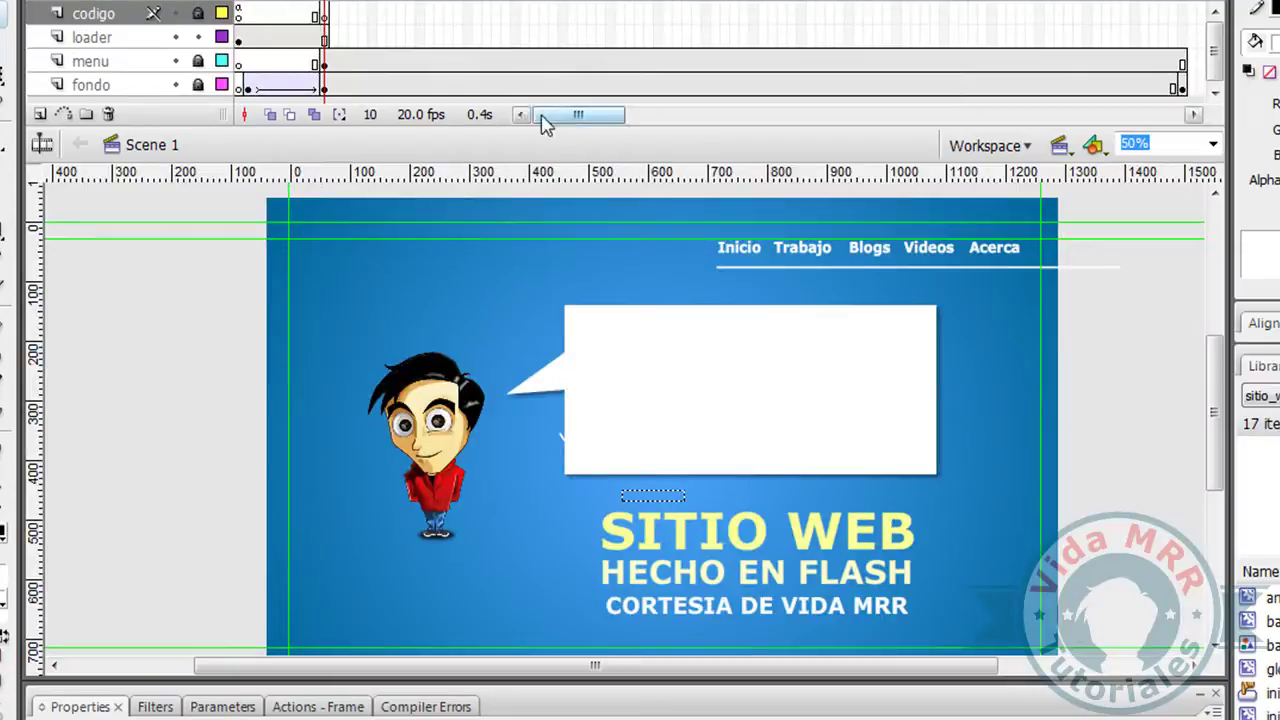
left_click(238, 37)
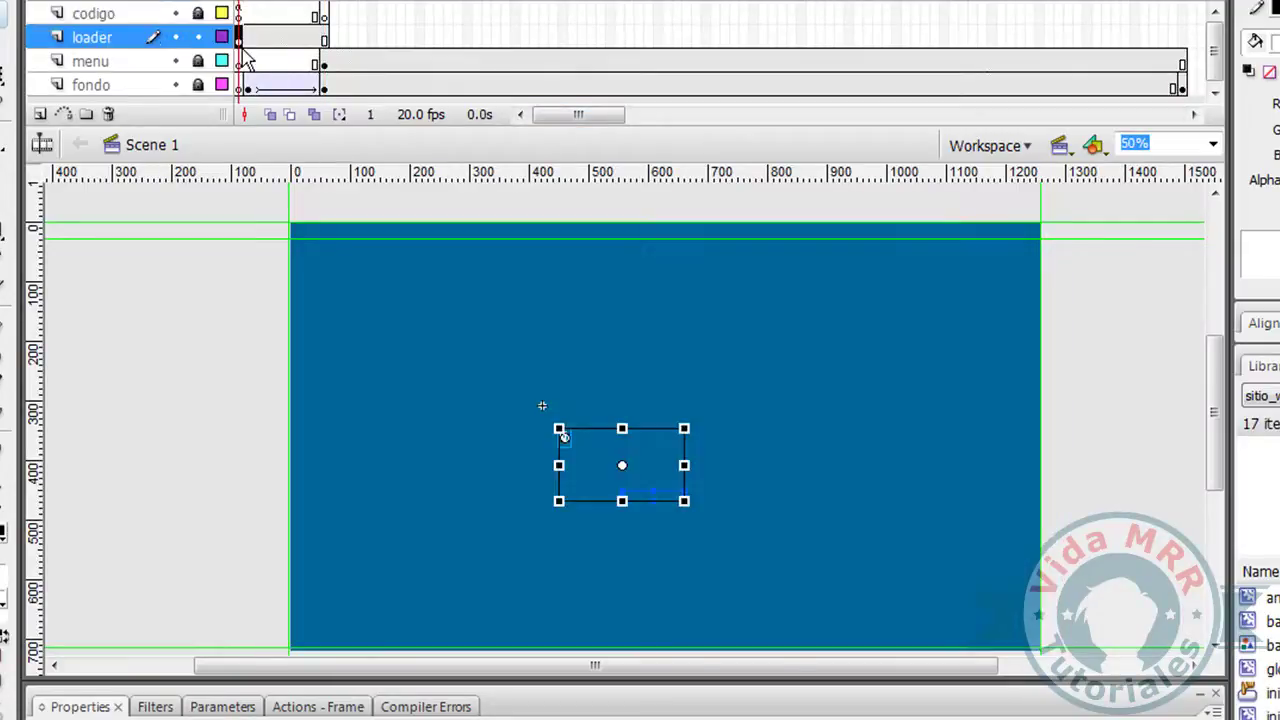
left_click(483, 331)
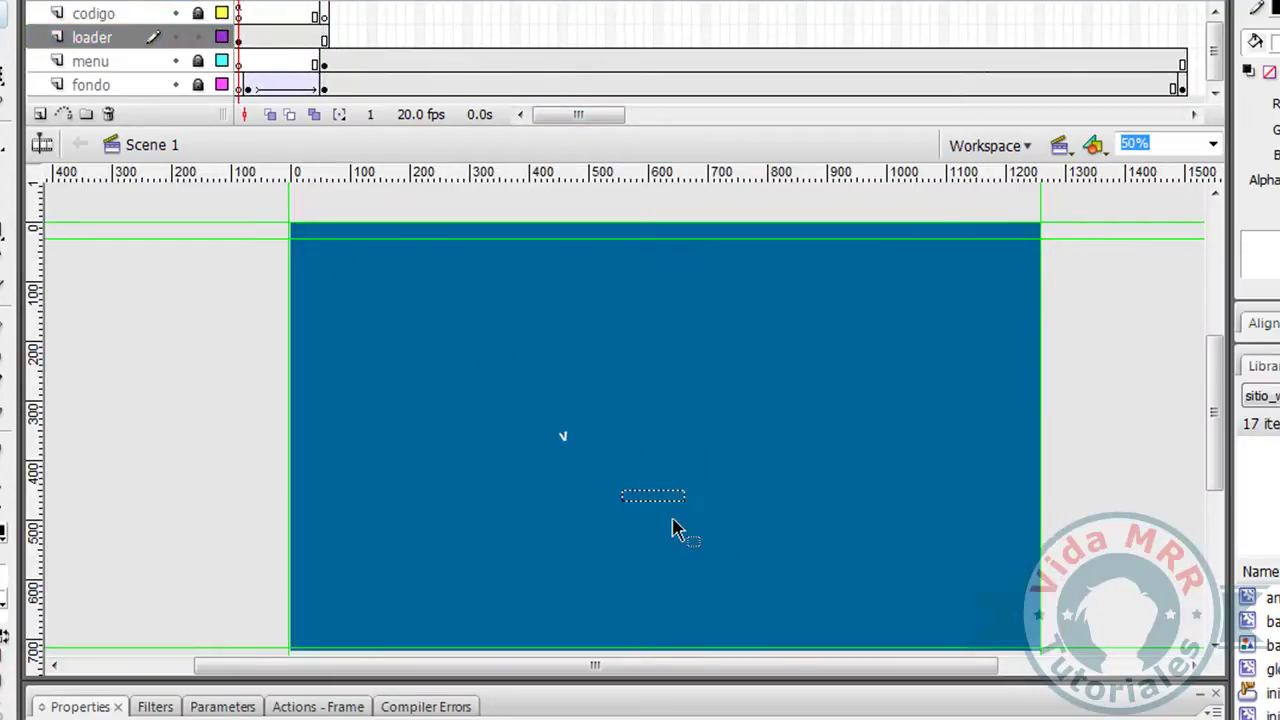
left_click(652, 496)
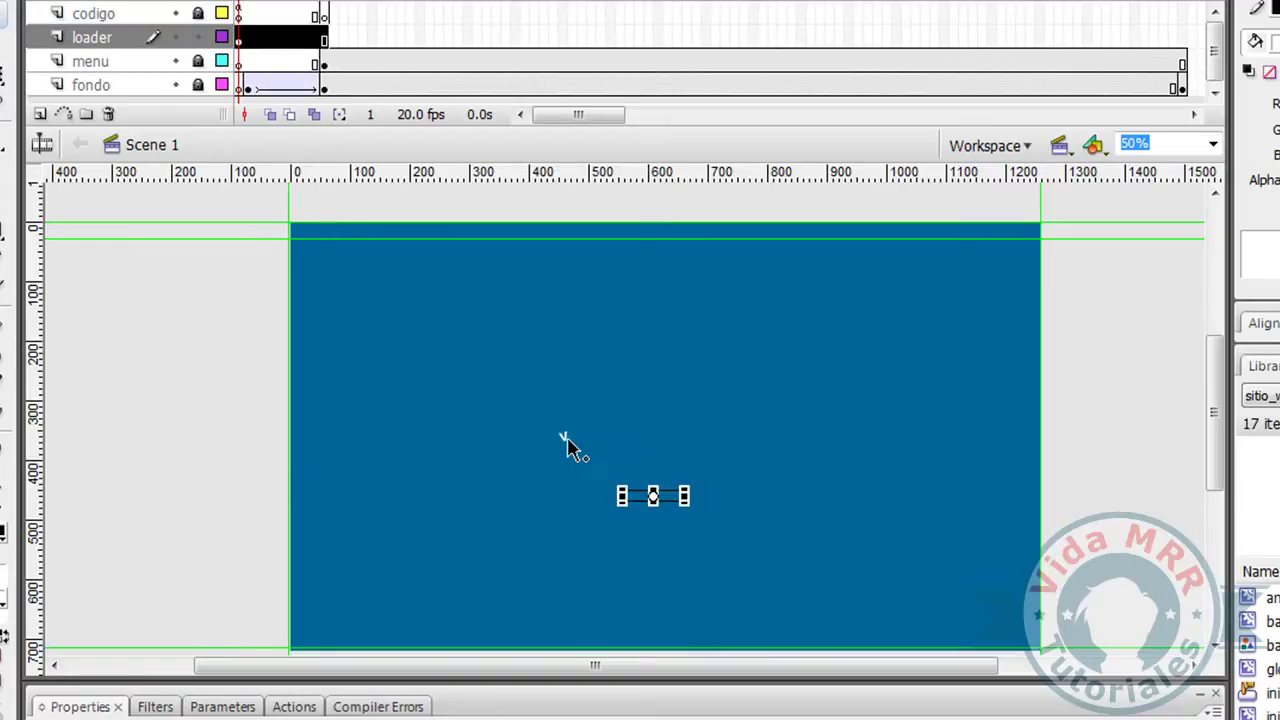
left_click(568, 440)
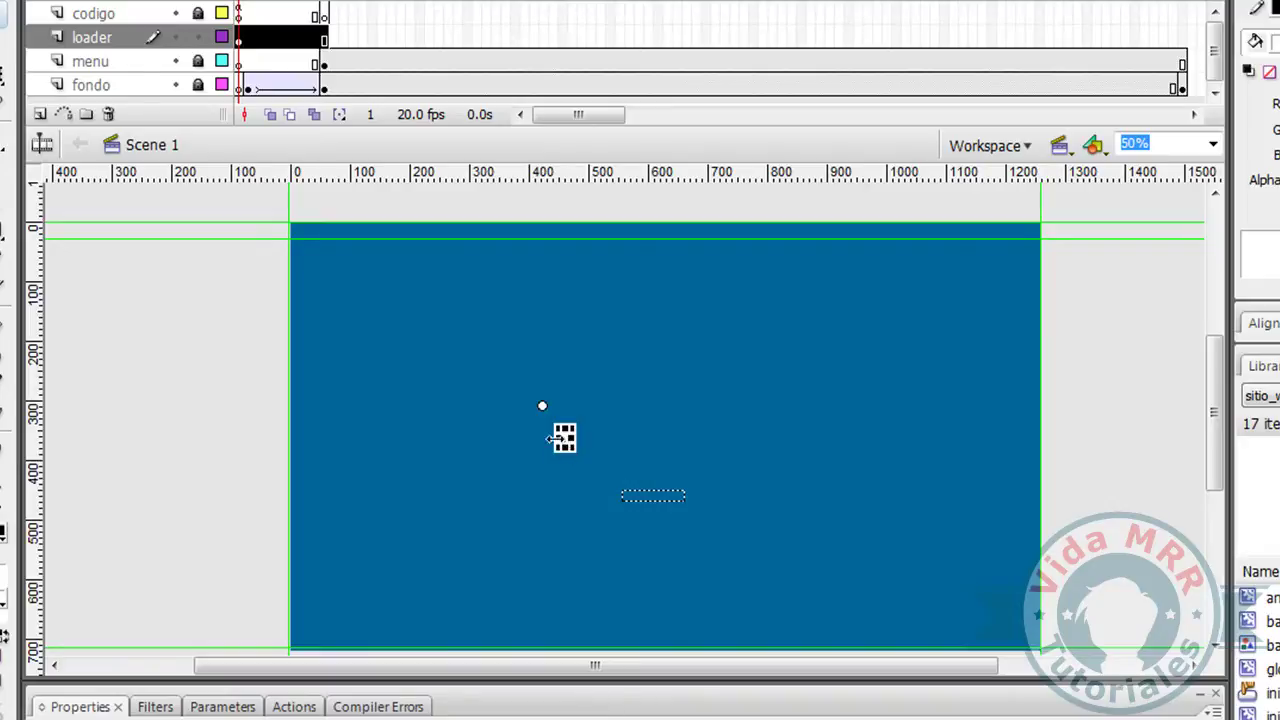
left_click(583, 432)
Open the animacion clip and examine the letter animations on its layers from frame 1 to frame 100.
double_click(566, 440)
left_click_drag(566, 442, 563, 442)
double_click(563, 442)
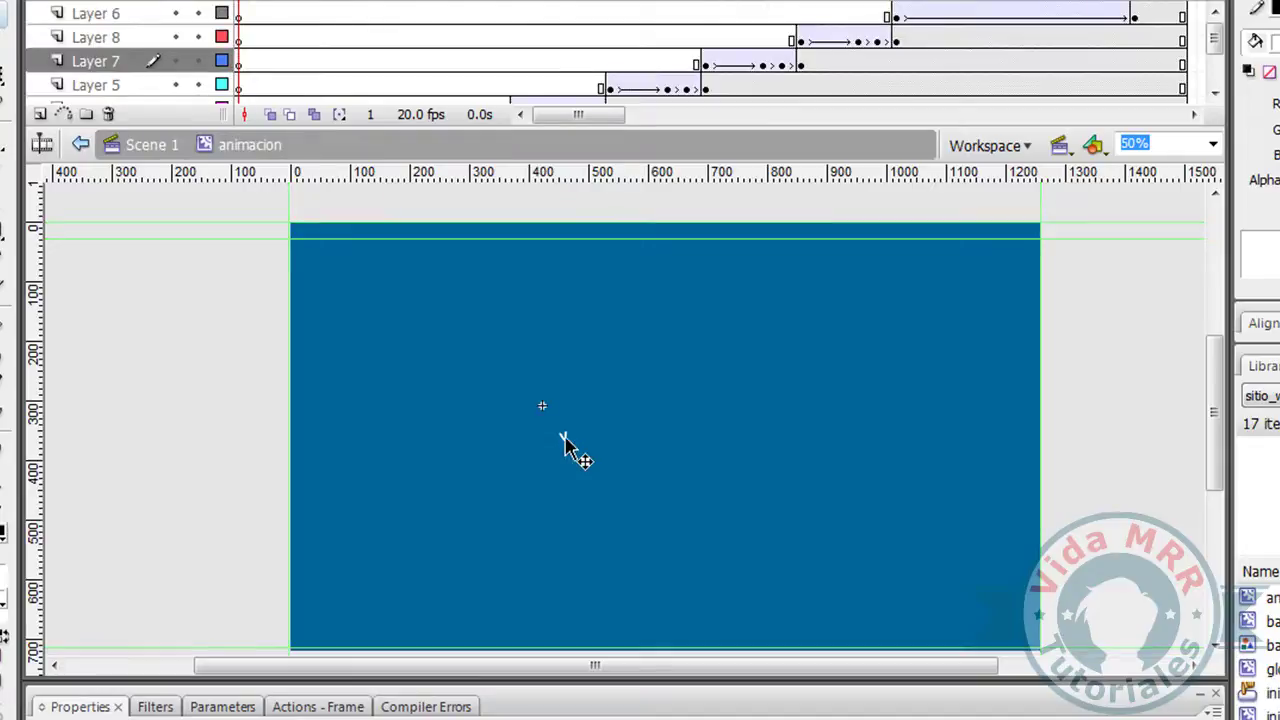
left_click(268, 14)
left_click(343, 13)
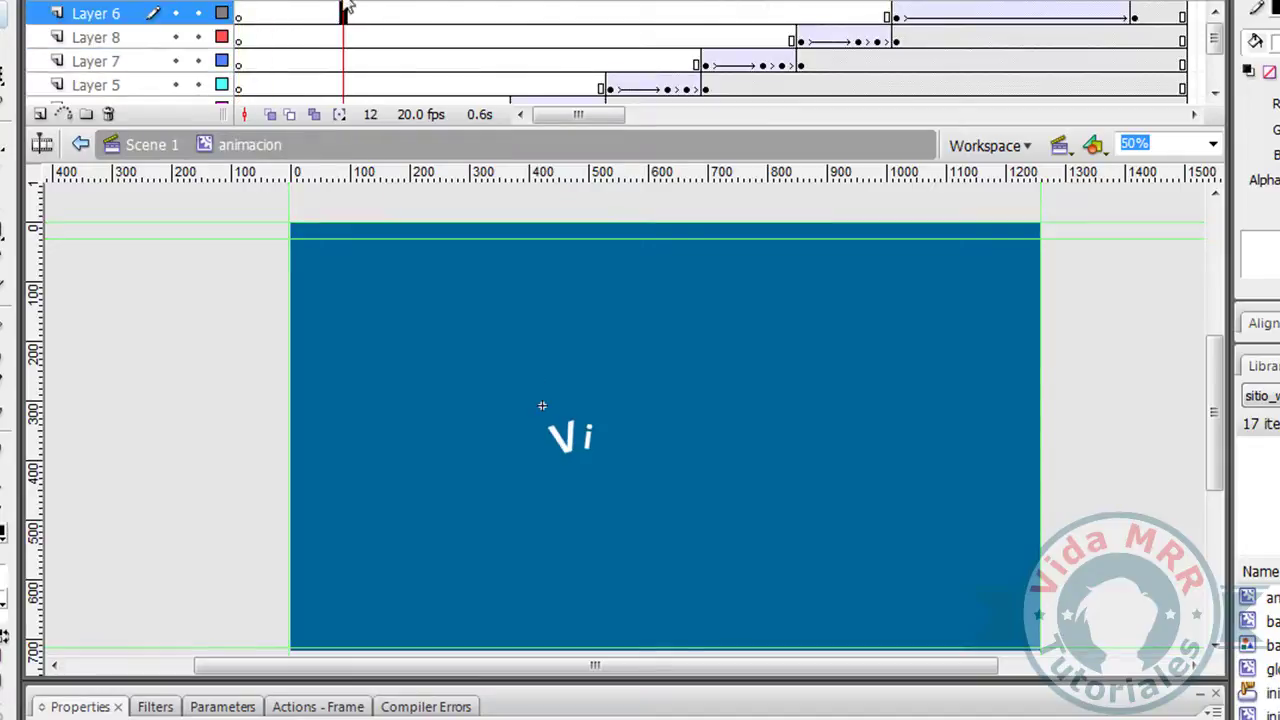
left_click(1215, 52)
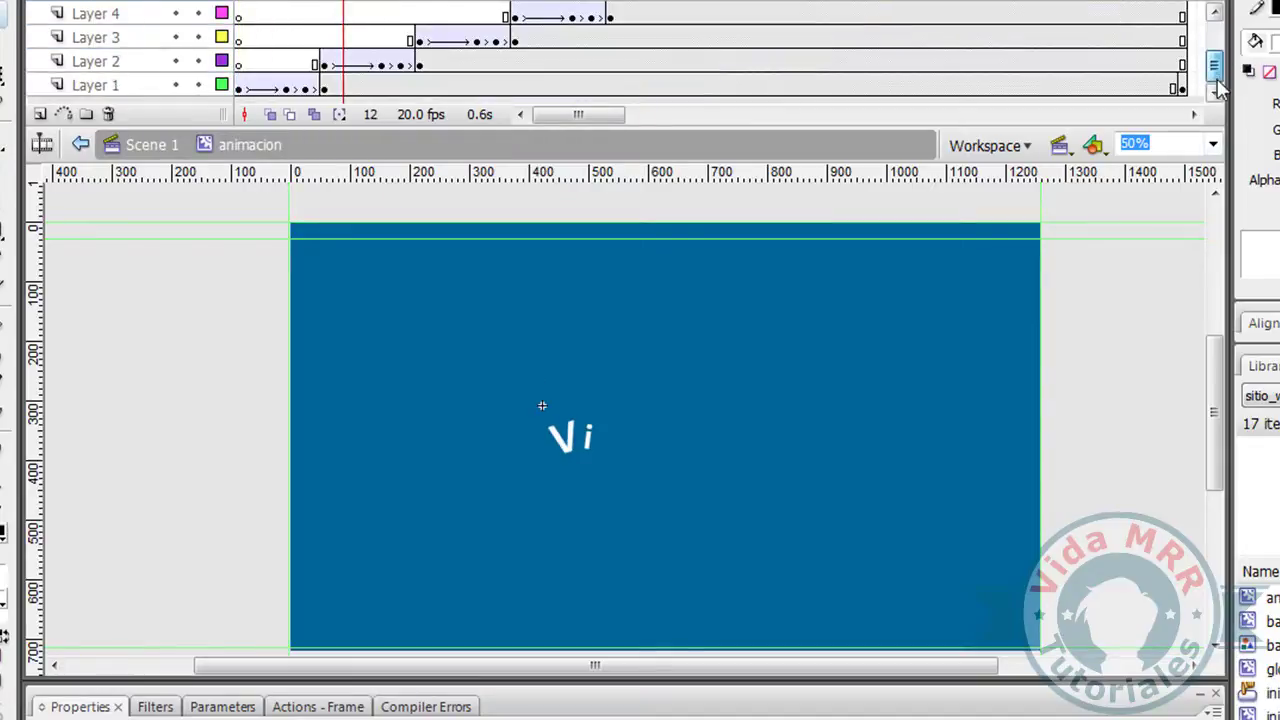
left_click(240, 87)
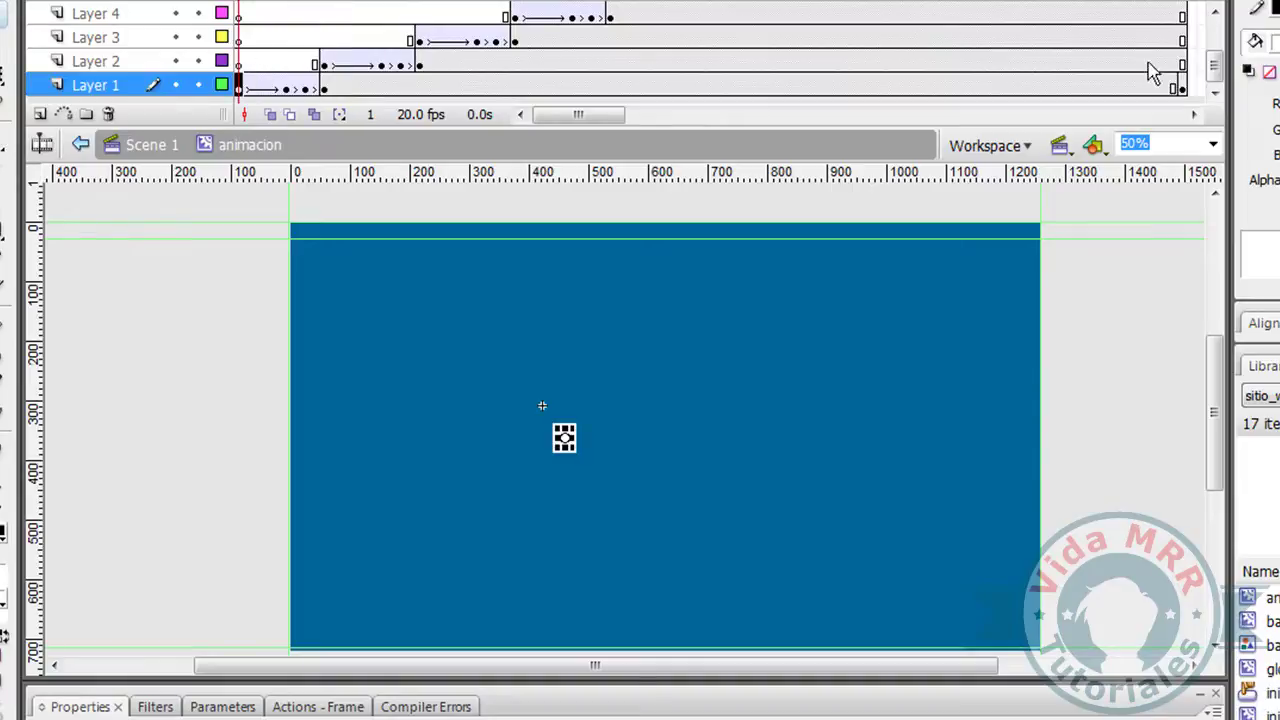
left_click(1178, 88)
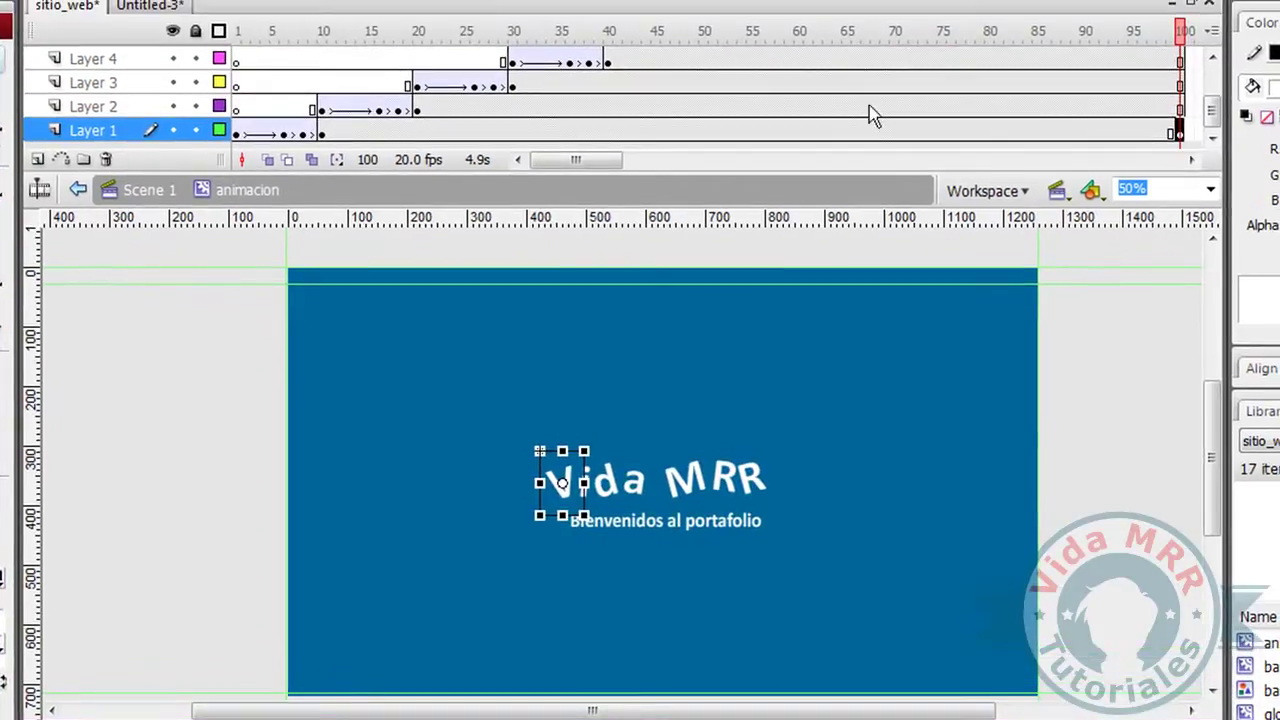
left_click(352, 107)
left_click_drag(360, 112, 1180, 108)
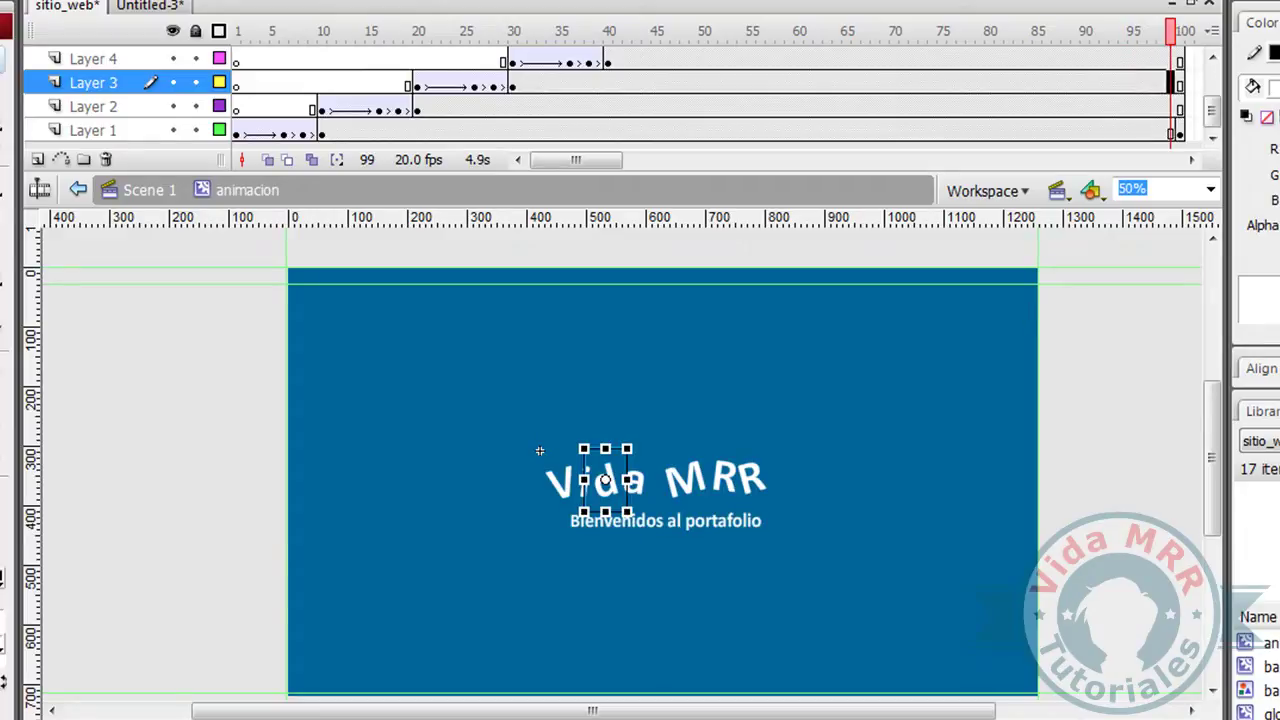
Select Symbol 1 through Symbol 7 in the sitio_web library and try to copy them.
scroll(1258, 666, "down", 3)
left_click(1262, 642)
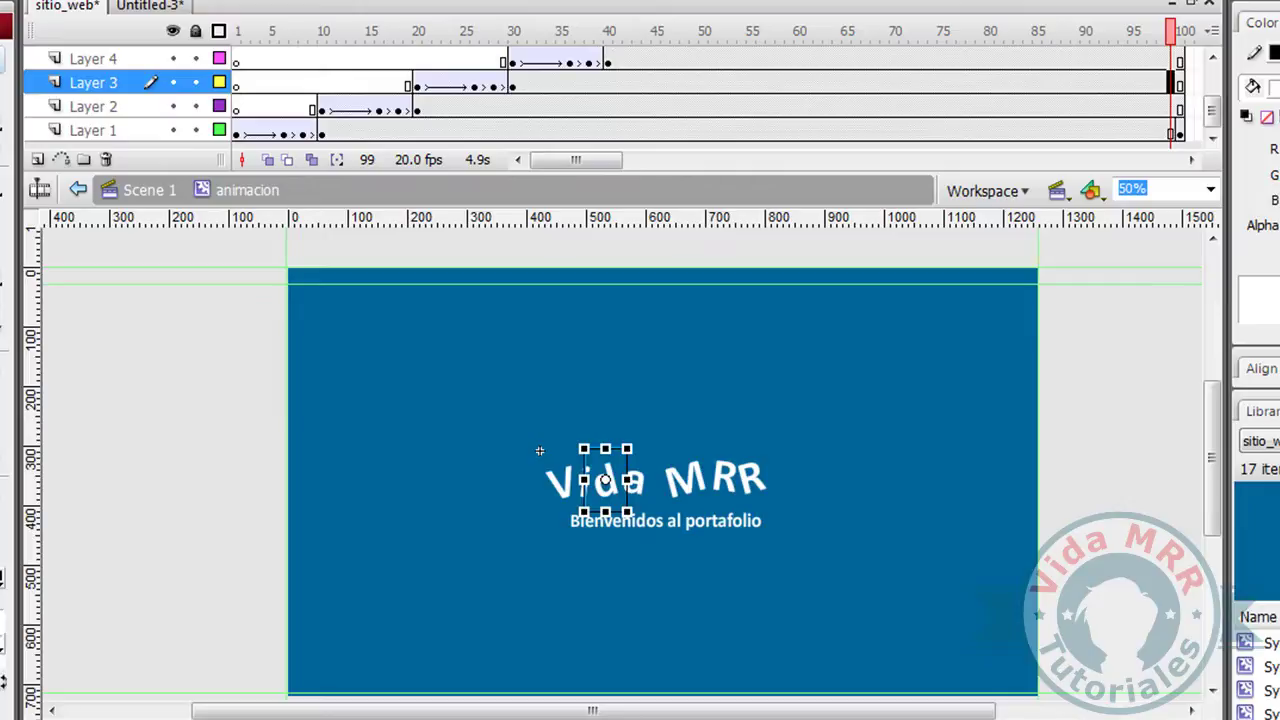
left_click(1262, 642)
left_click(1122, 672, "shift")
right_click(1121, 668)
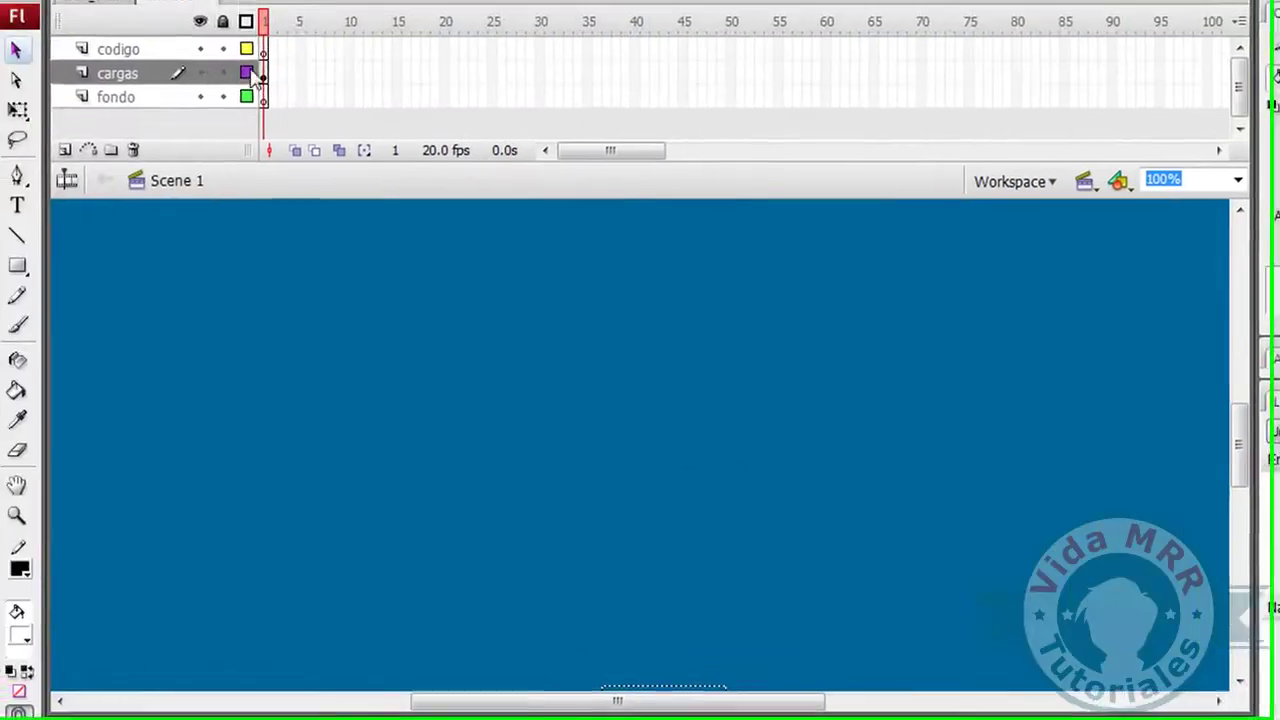
Lock all layers of the Untitled-3 document and try to paste the copied symbols into its library.
left_click(222, 23)
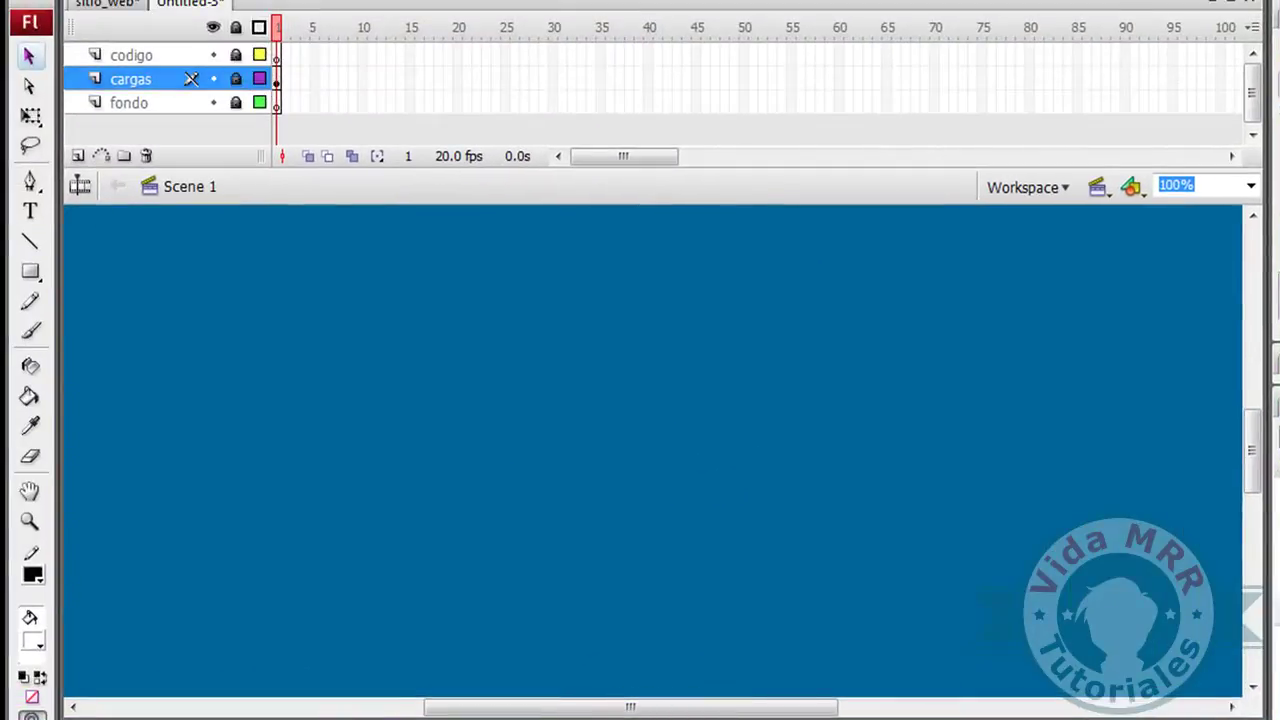
right_click(1276, 590)
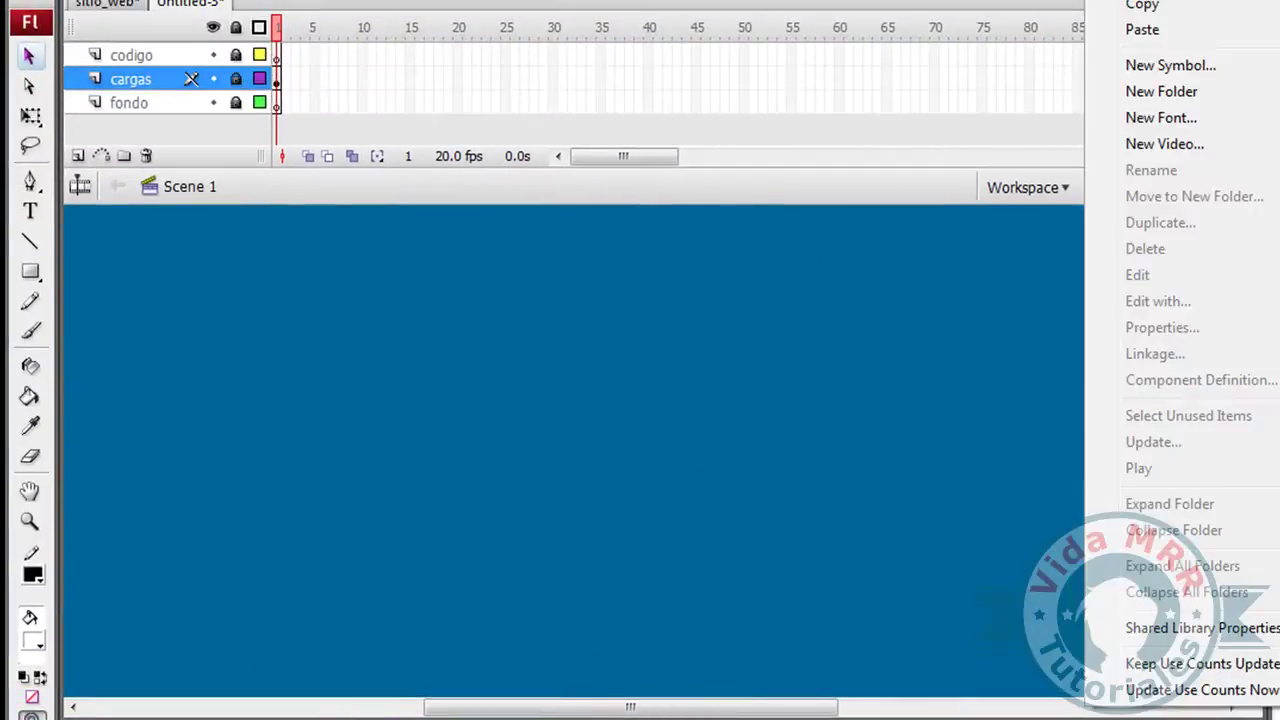
left_click(1178, 33)
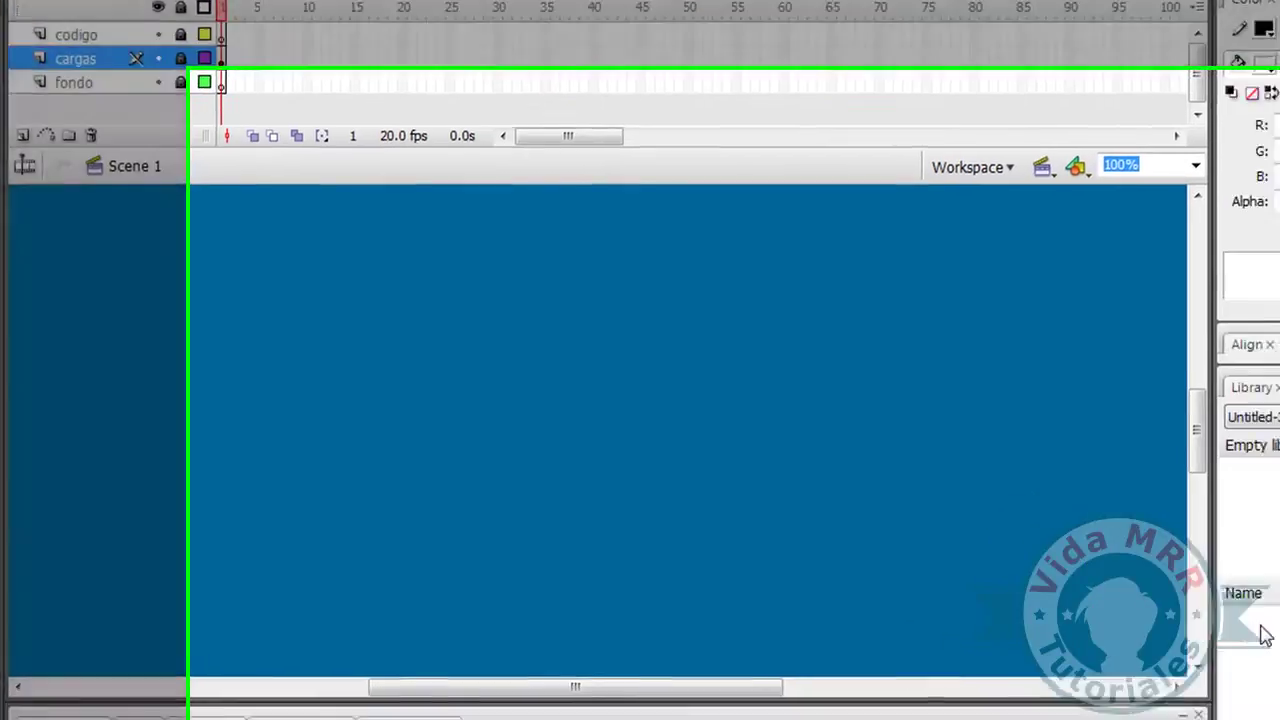
right_click(1260, 634)
left_click(894, 84)
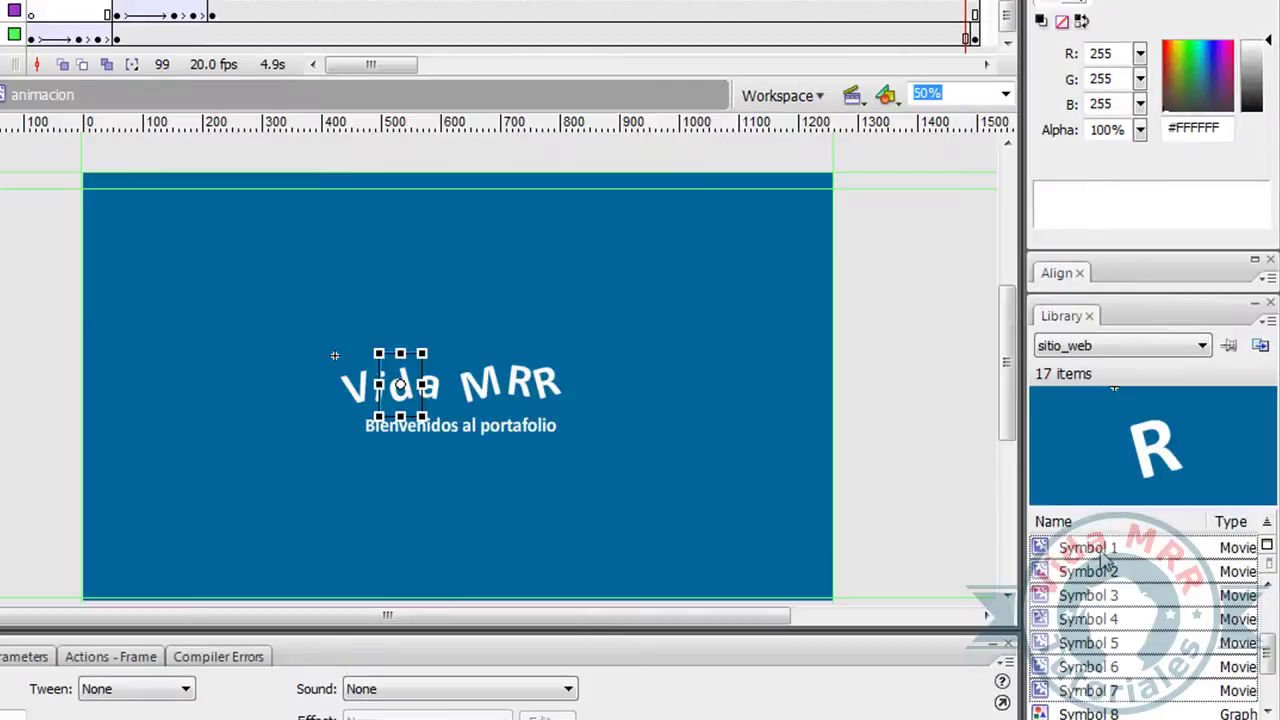
Copy Symbol 1 through Symbol 7 from the sitio_web library again and paste them into the Untitled-3 library.
right_click(1092, 548)
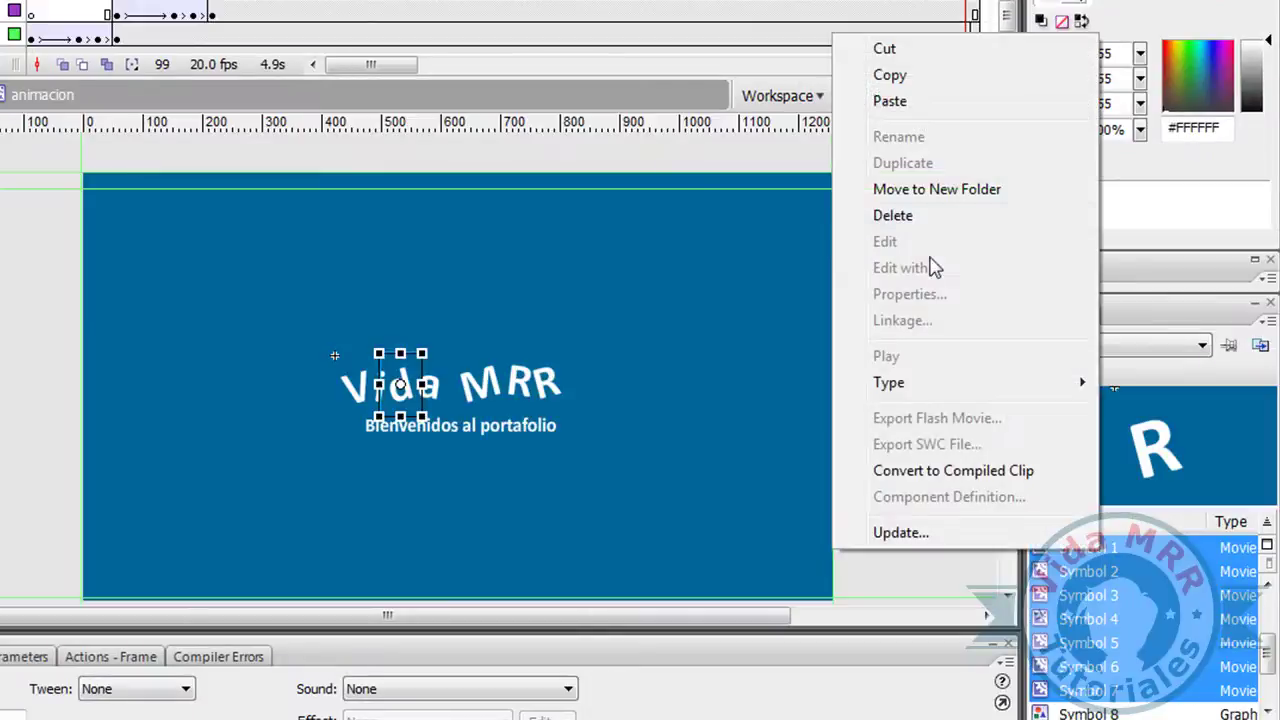
left_click(870, 101)
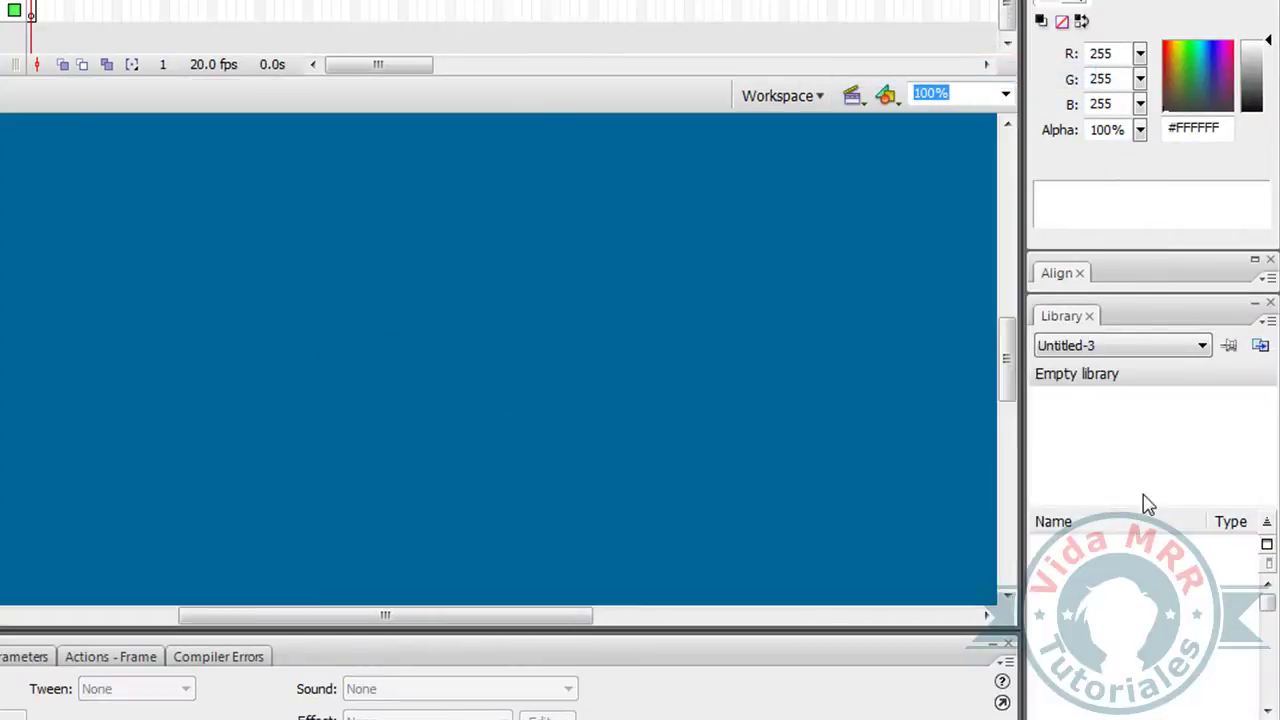
right_click(1091, 600)
left_click(880, 2)
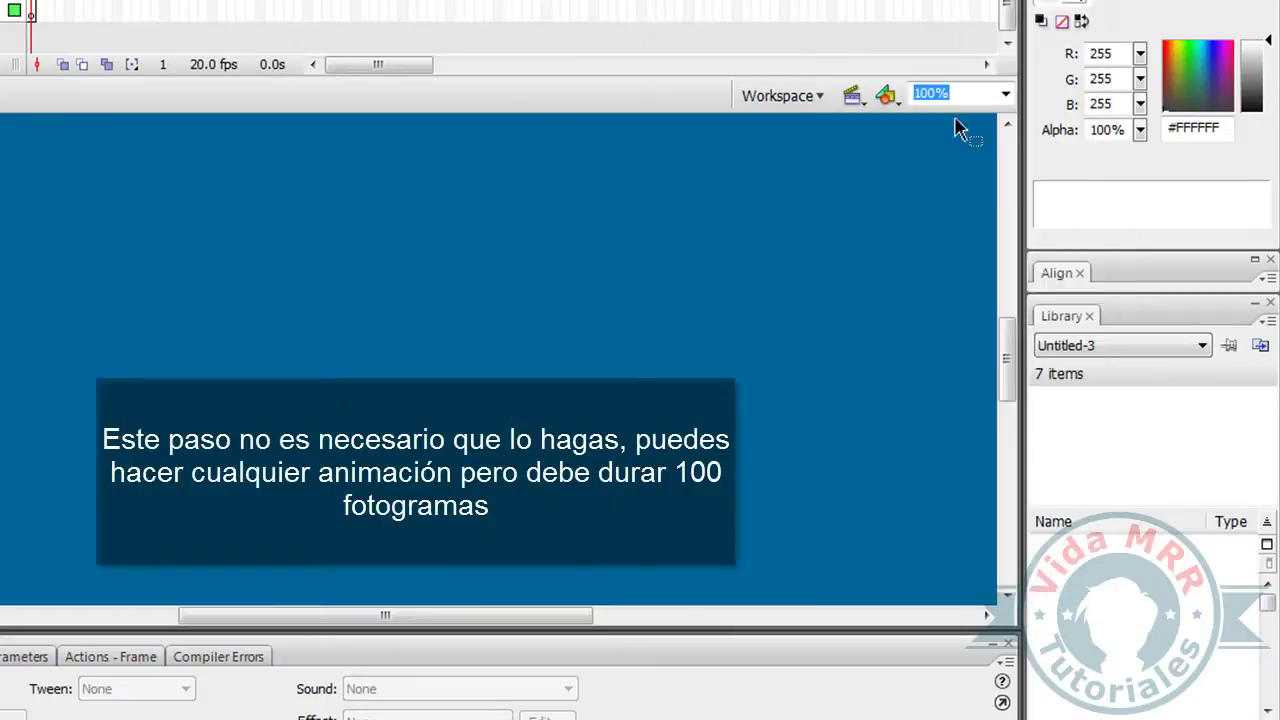
Preview Symbol 3, Symbol 1 and Symbol 2 in the Untitled-3 library.
left_click(1140, 594)
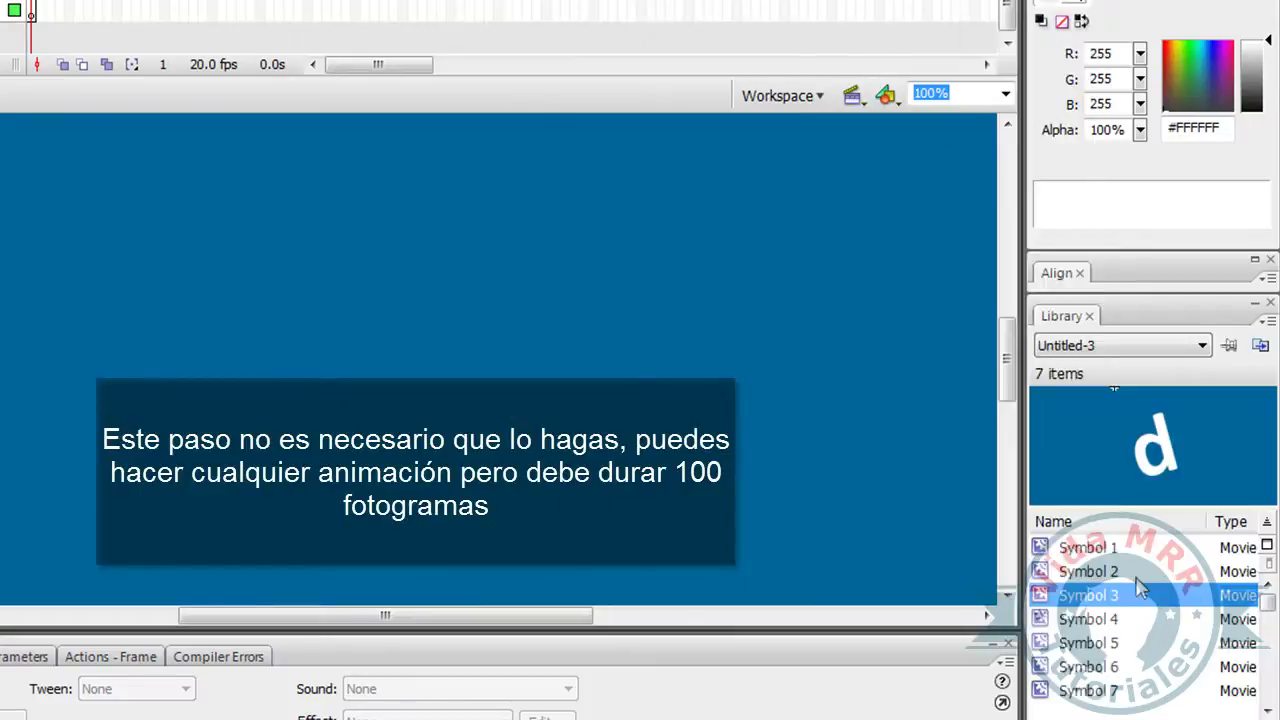
left_click(1115, 548)
left_click(1105, 572)
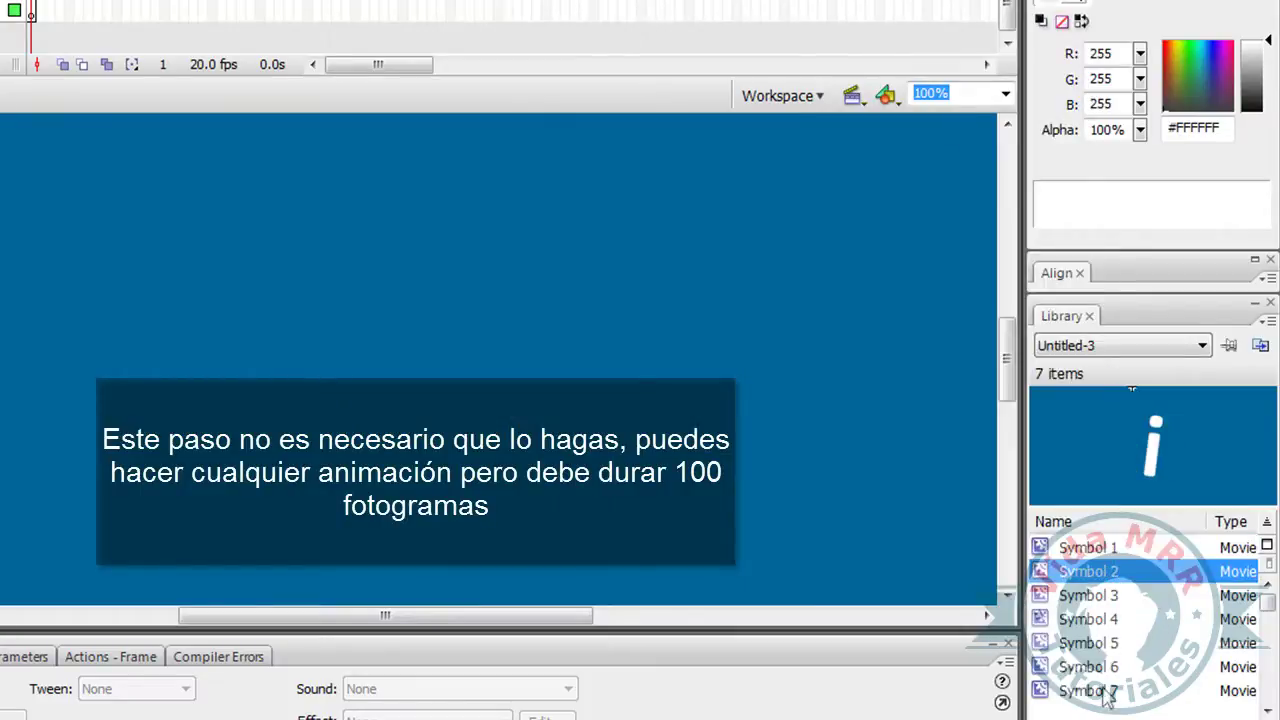
left_click(1100, 550)
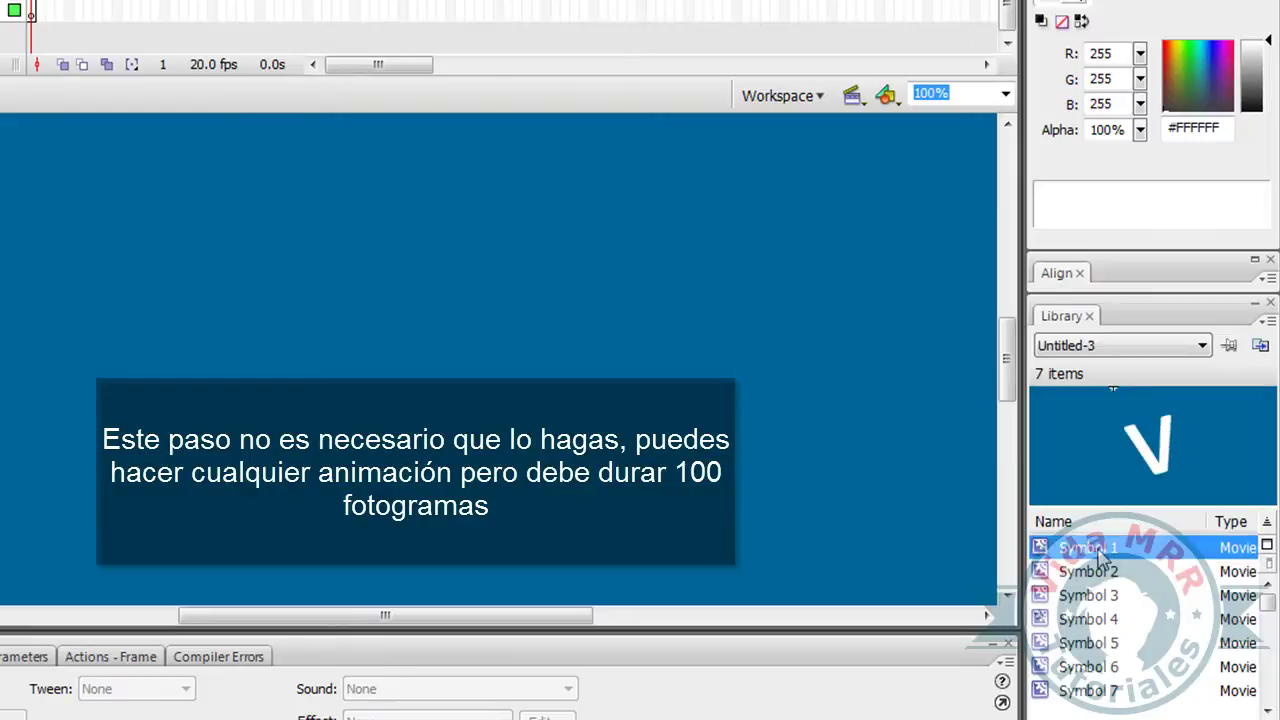
left_click(251, 257)
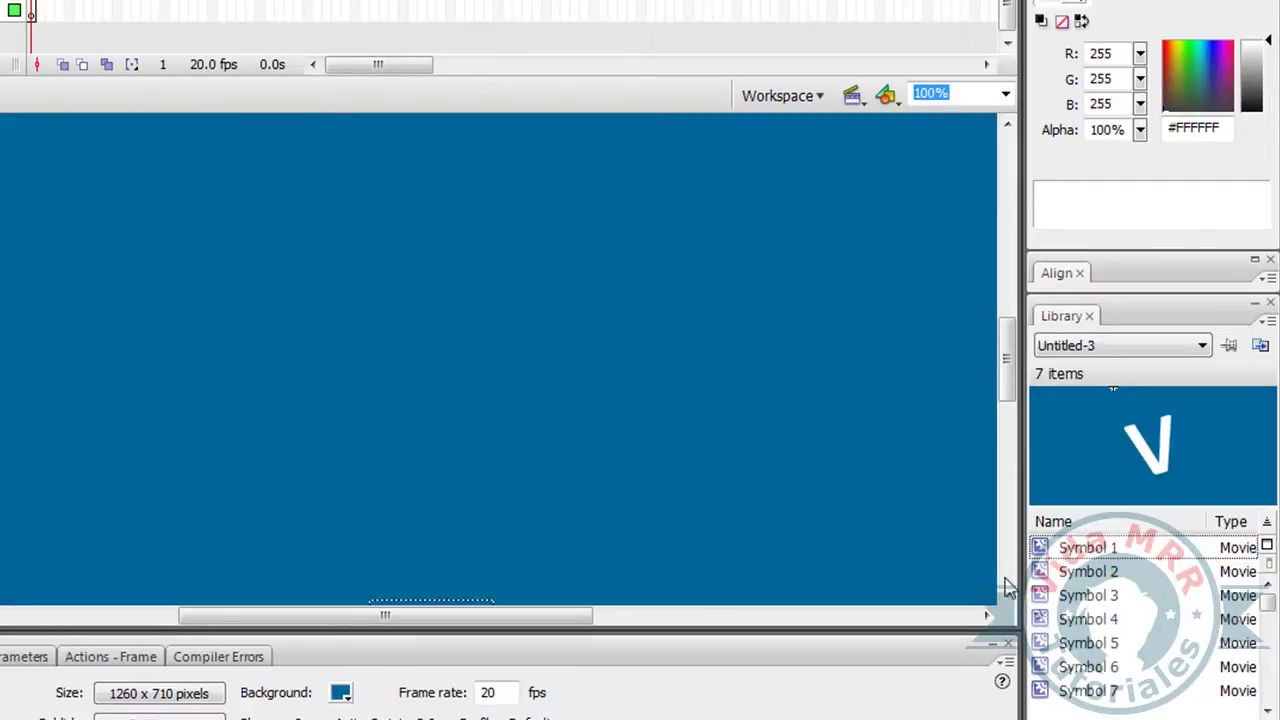
Place Symbol 1, the letter V, on the stage in the cargas layer and convert it to a movie clip named animacion.
left_click_drag(1082, 549, 307, 318)
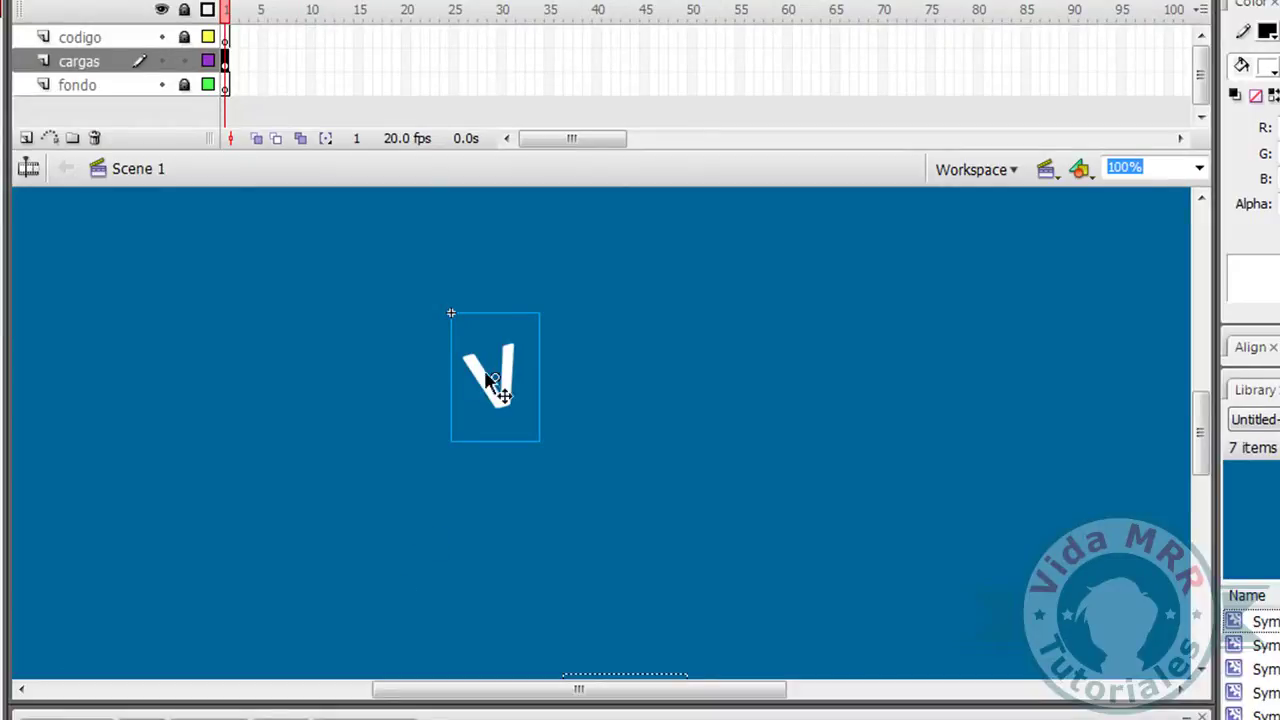
key("F8")
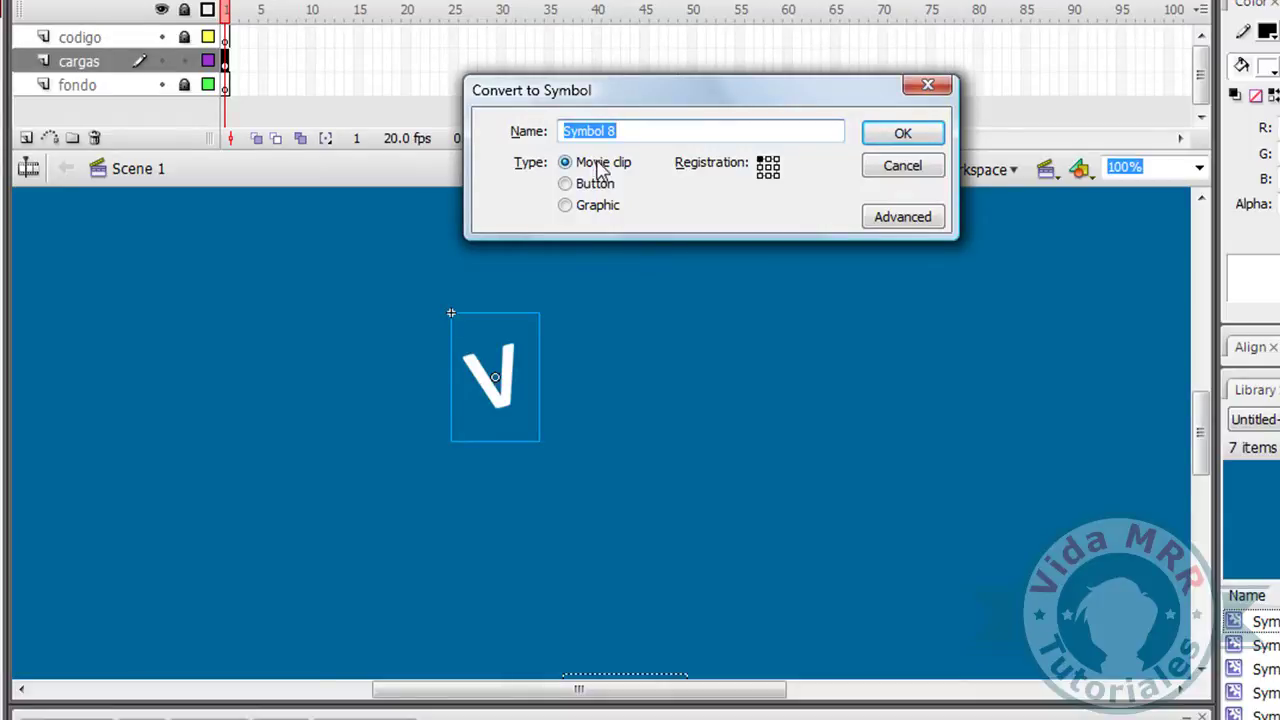
type("ca")
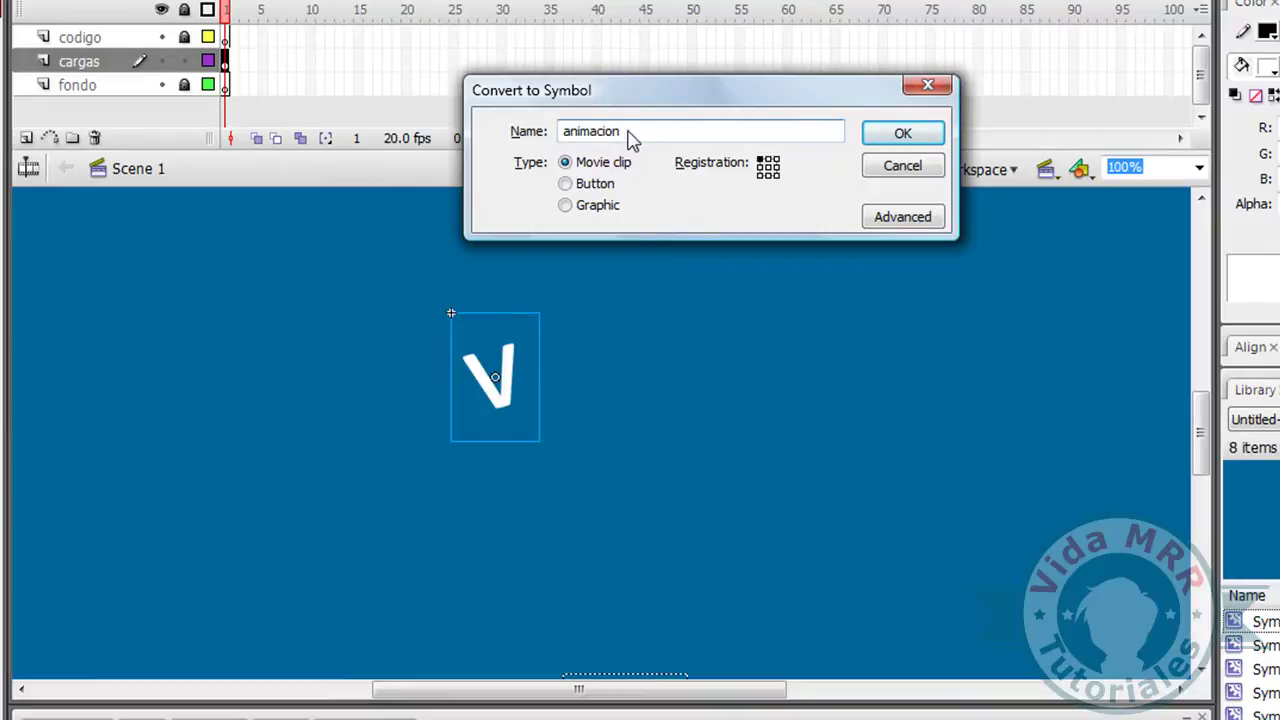
key("Return")
left_click(573, 370)
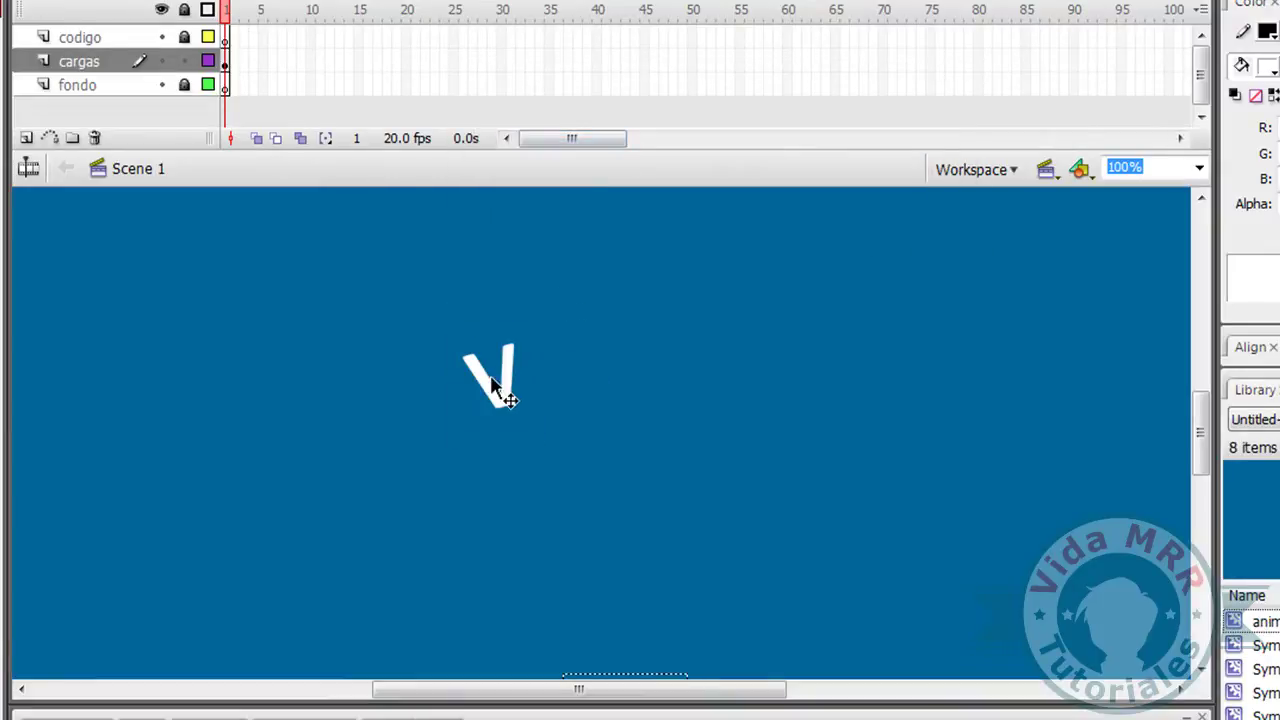
Open the animacion movie clip for editing and select the letter V inside it.
left_click(500, 379)
double_click(505, 381)
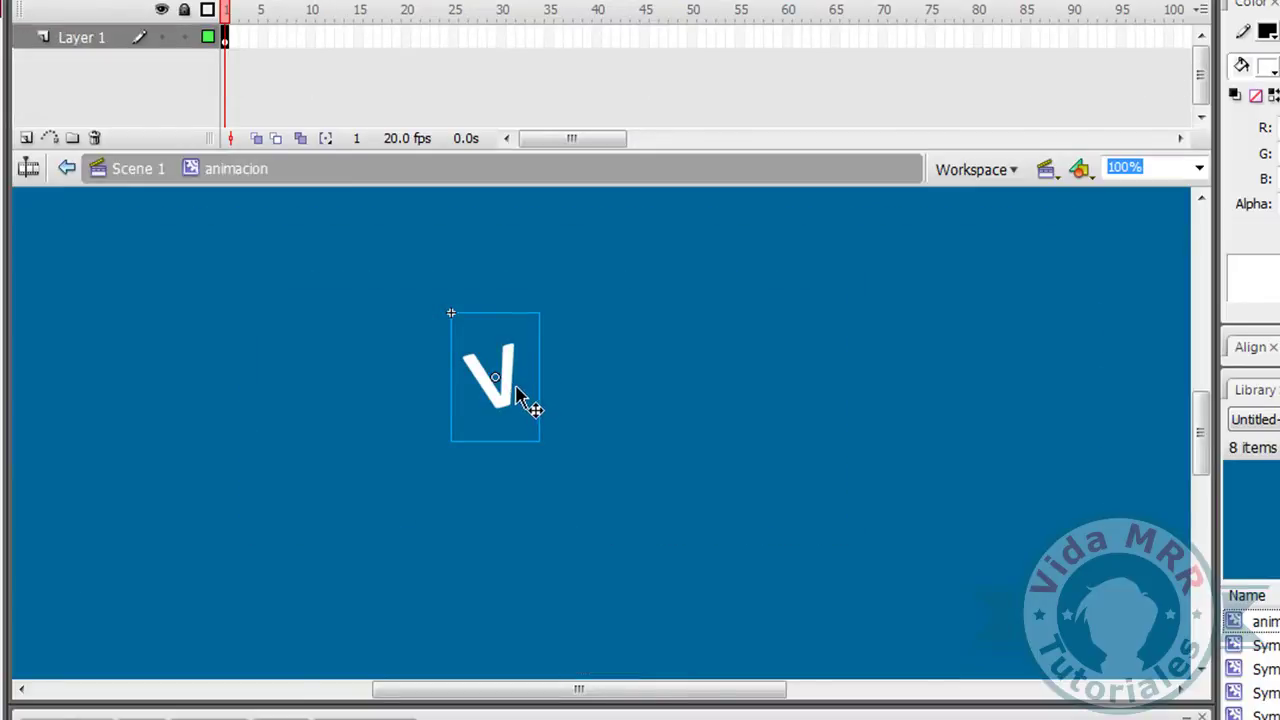
left_click(549, 409)
left_click(528, 397)
left_click(474, 445)
key("v")
left_click(501, 330)
scroll(525, 368, "up", 2)
scroll(525, 370, "down", 2)
left_click(617, 418)
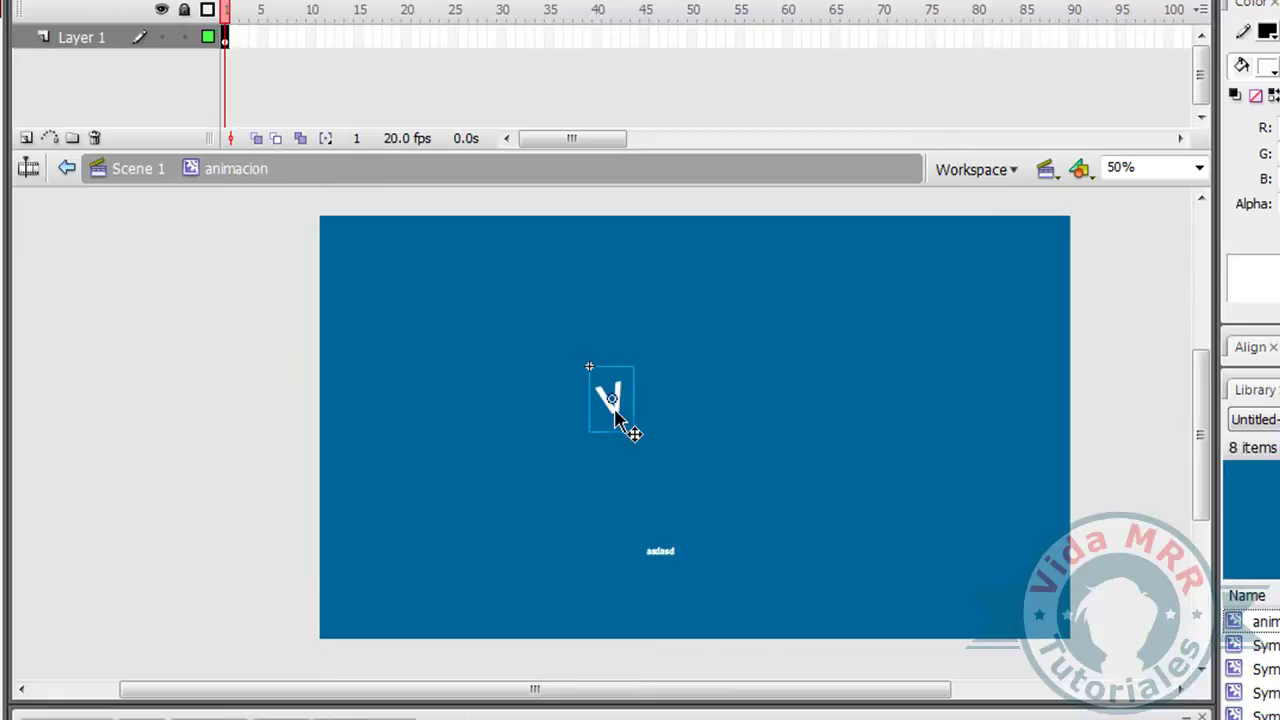
Add four new layers above Layer 1 in the animacion timeline.
left_click(26, 138)
left_click(26, 138)
left_click(26, 138)
left_click(26, 138)
left_click(339, 65)
scroll(339, 65, "down", 1)
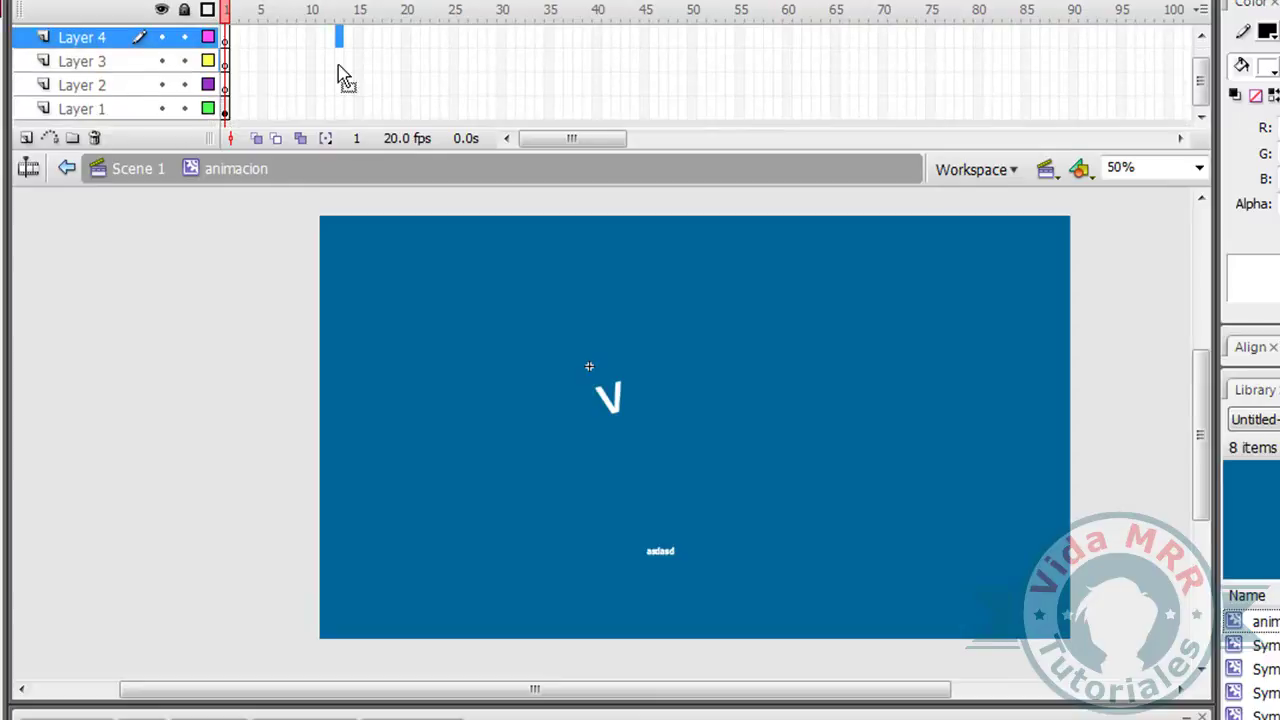
Insert keyframes at frame 100 on all five layers of the animacion timeline.
left_click_drag(1171, 114, 1175, 40)
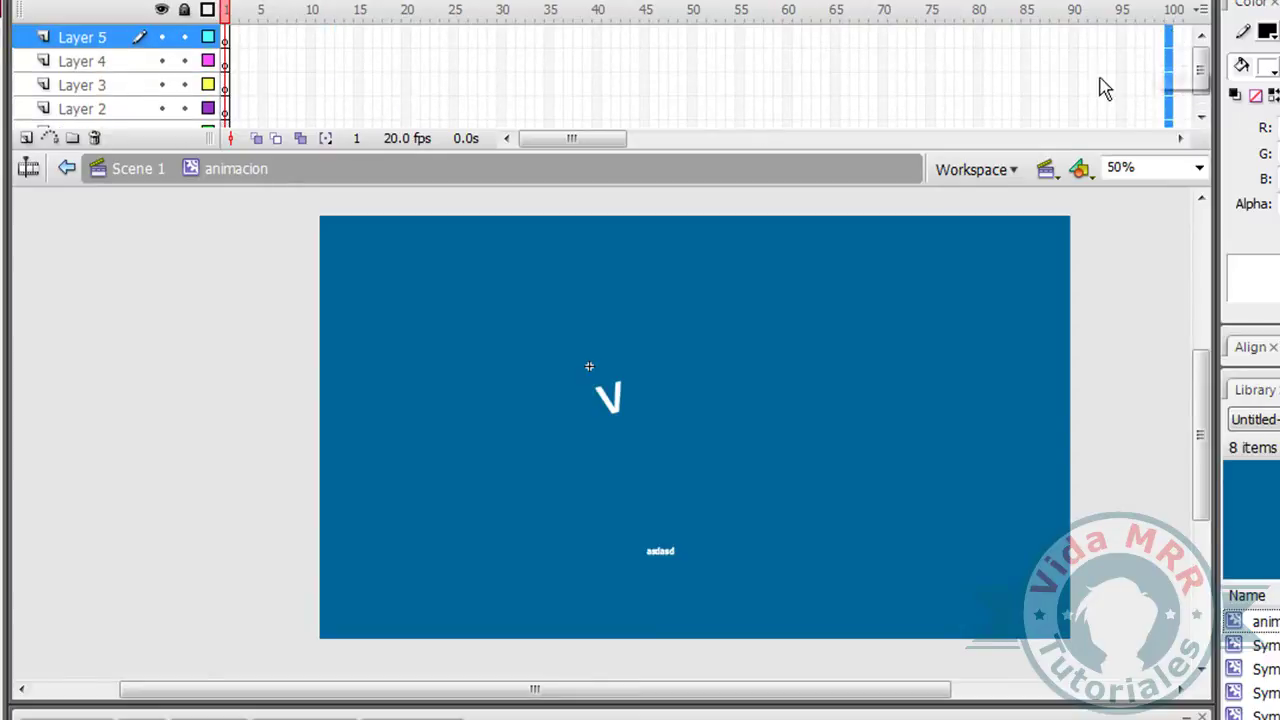
key("F5")
left_click(800, 387)
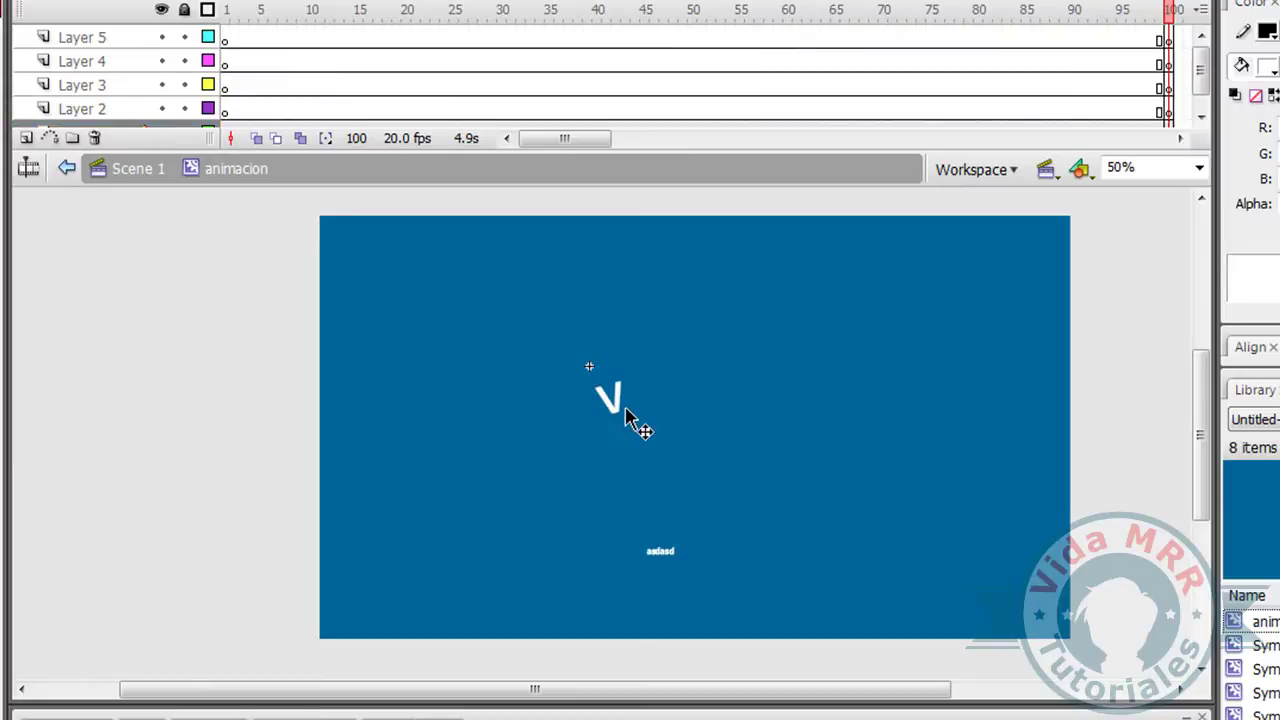
Insert a keyframe at frame 10 on Layer 1 for the letter V.
left_click(624, 412)
left_click(672, 458)
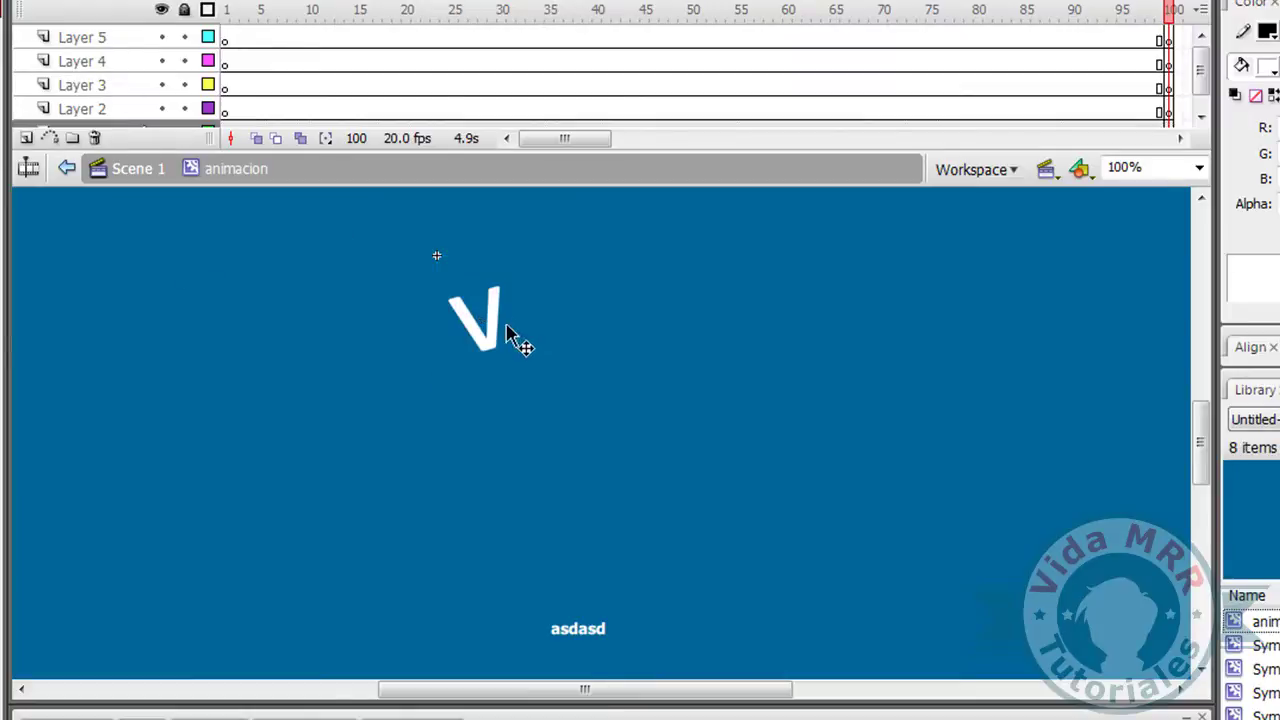
left_click(503, 337)
left_click(429, 108)
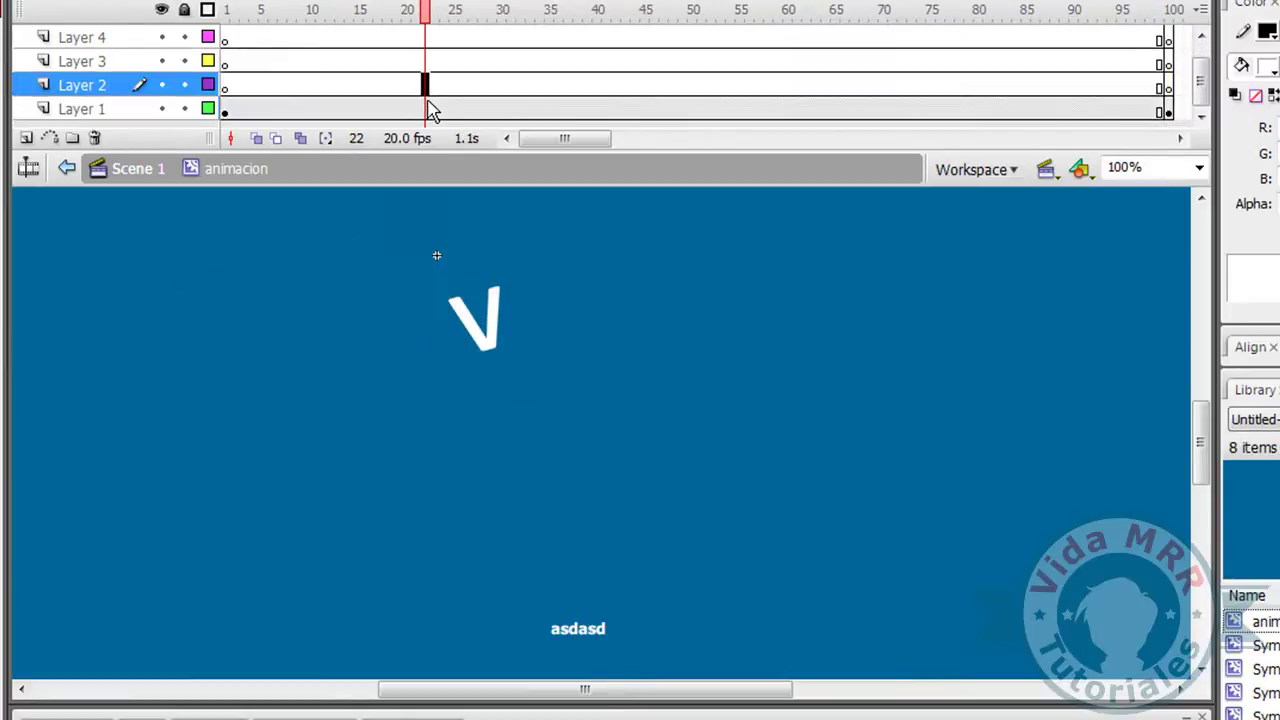
left_click(225, 110)
left_click(318, 112)
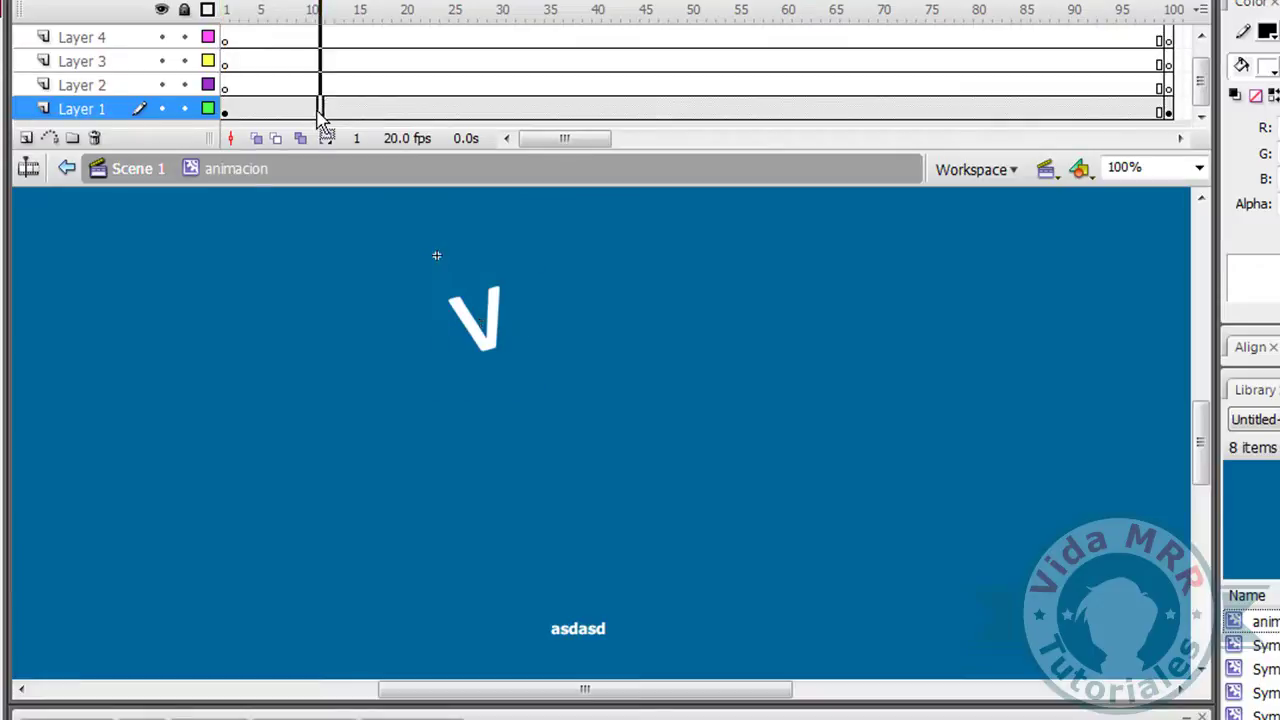
left_click(311, 112)
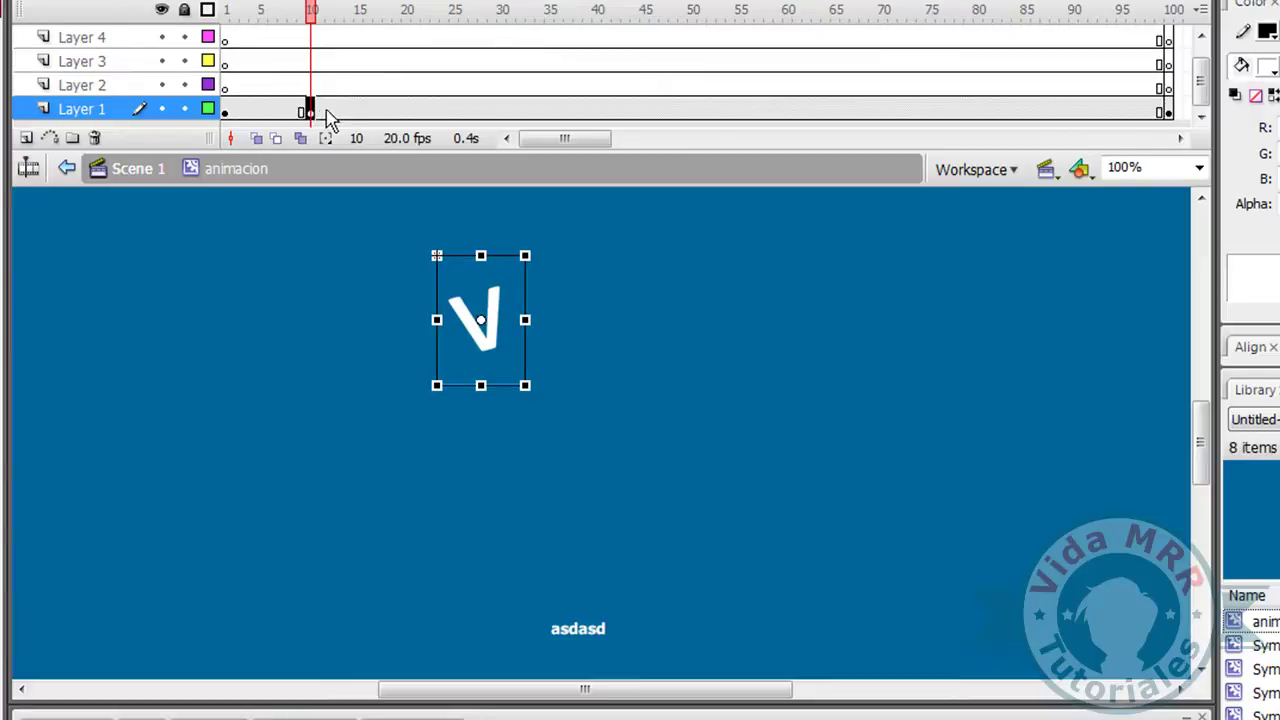
Insert keyframes at frames 6 and 8 on Layer 1.
left_click(264, 110)
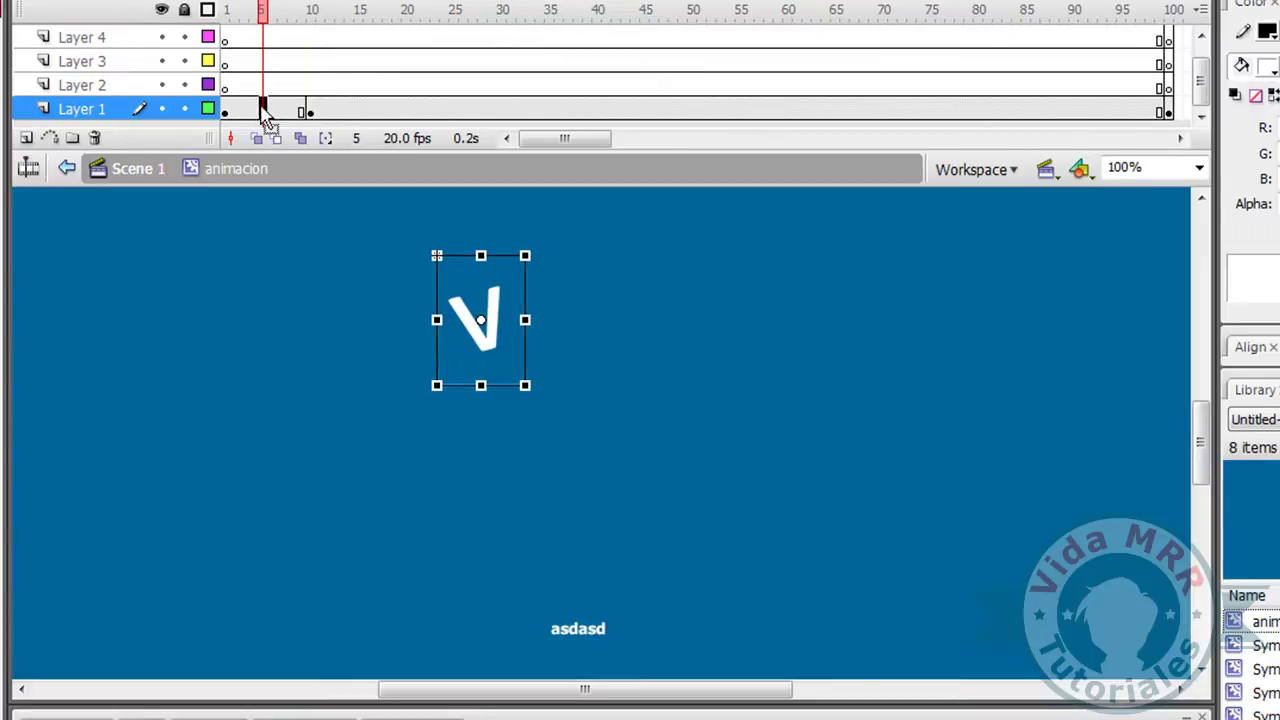
left_click(272, 110)
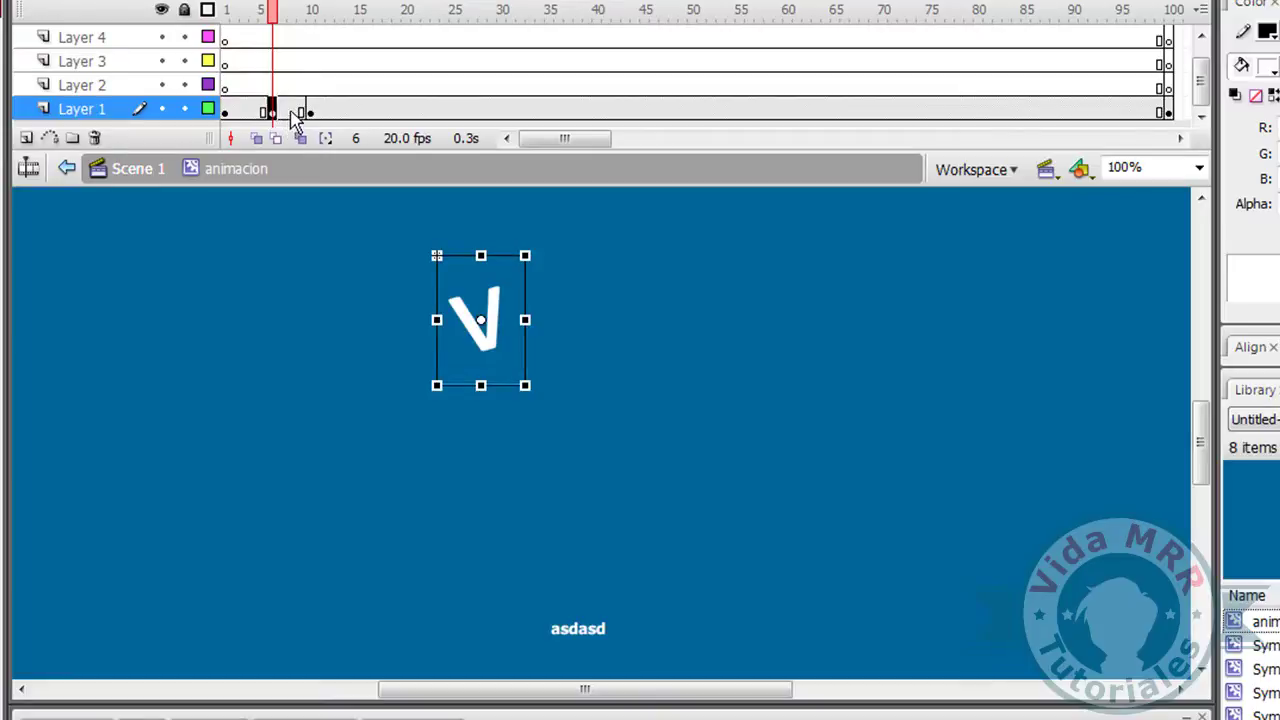
left_click(292, 111)
left_click(283, 111)
left_click(299, 112)
left_click(291, 111)
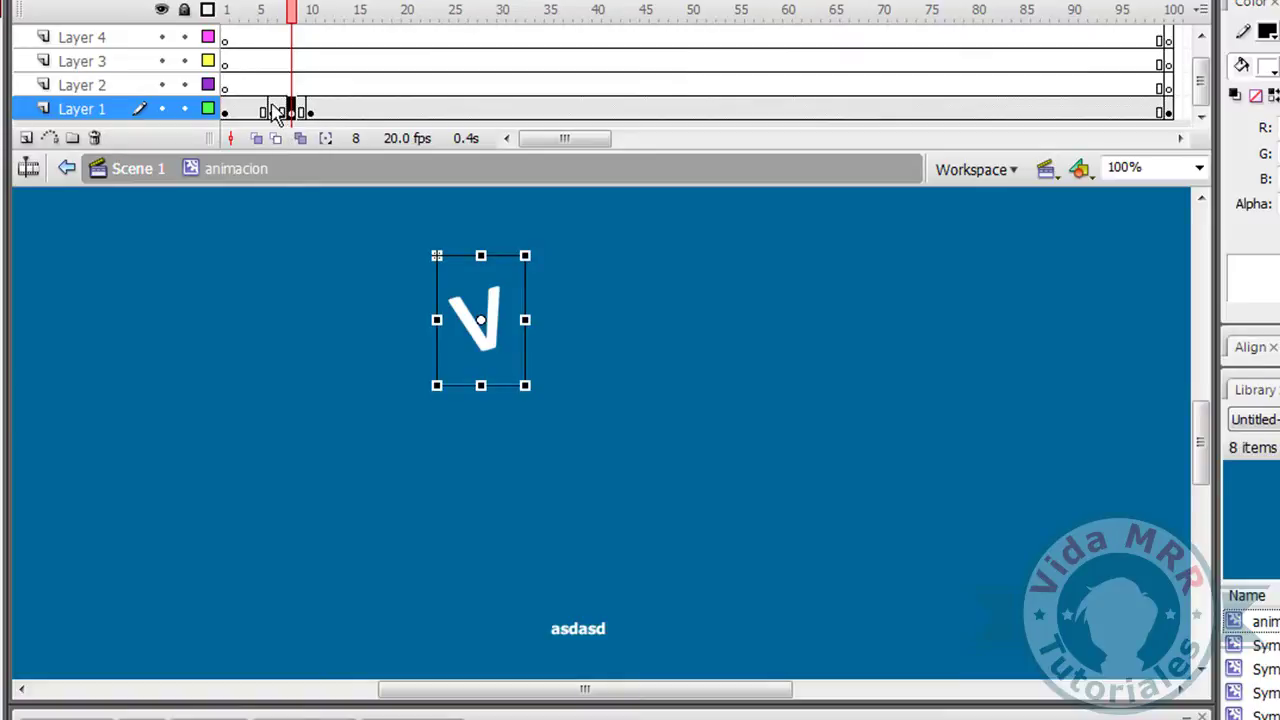
left_click(273, 111)
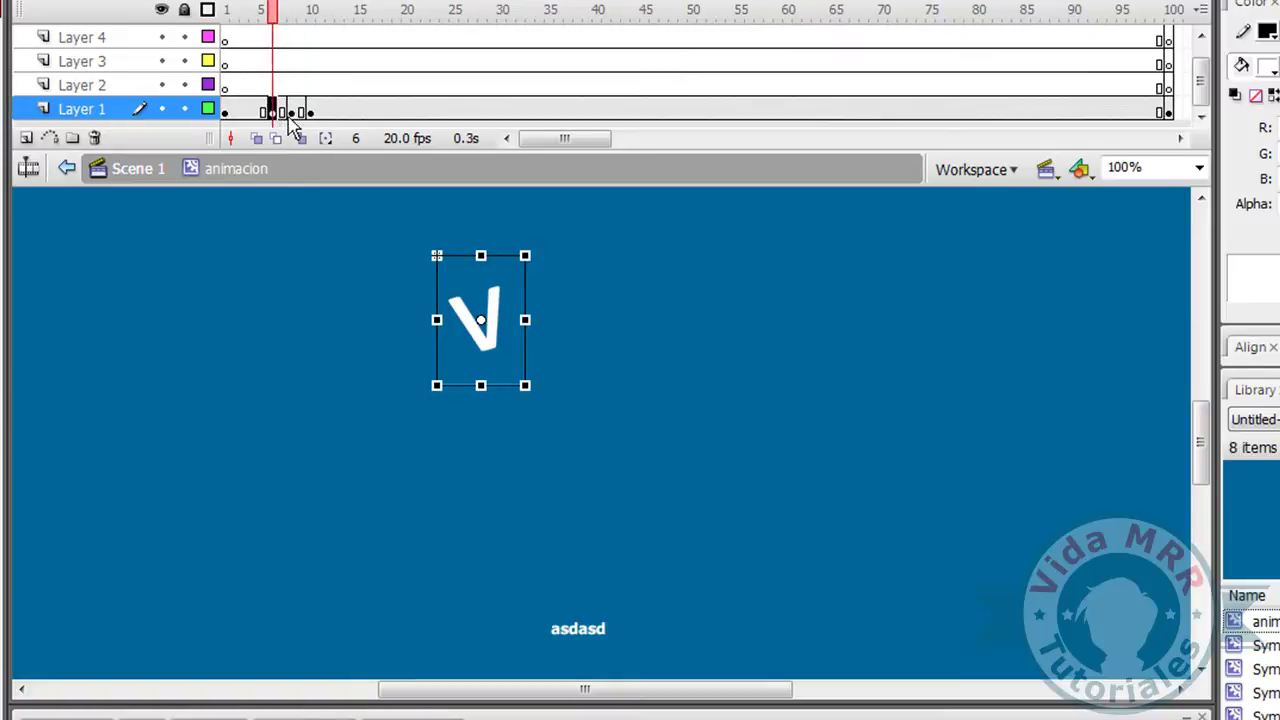
left_click(291, 112)
left_click(311, 112)
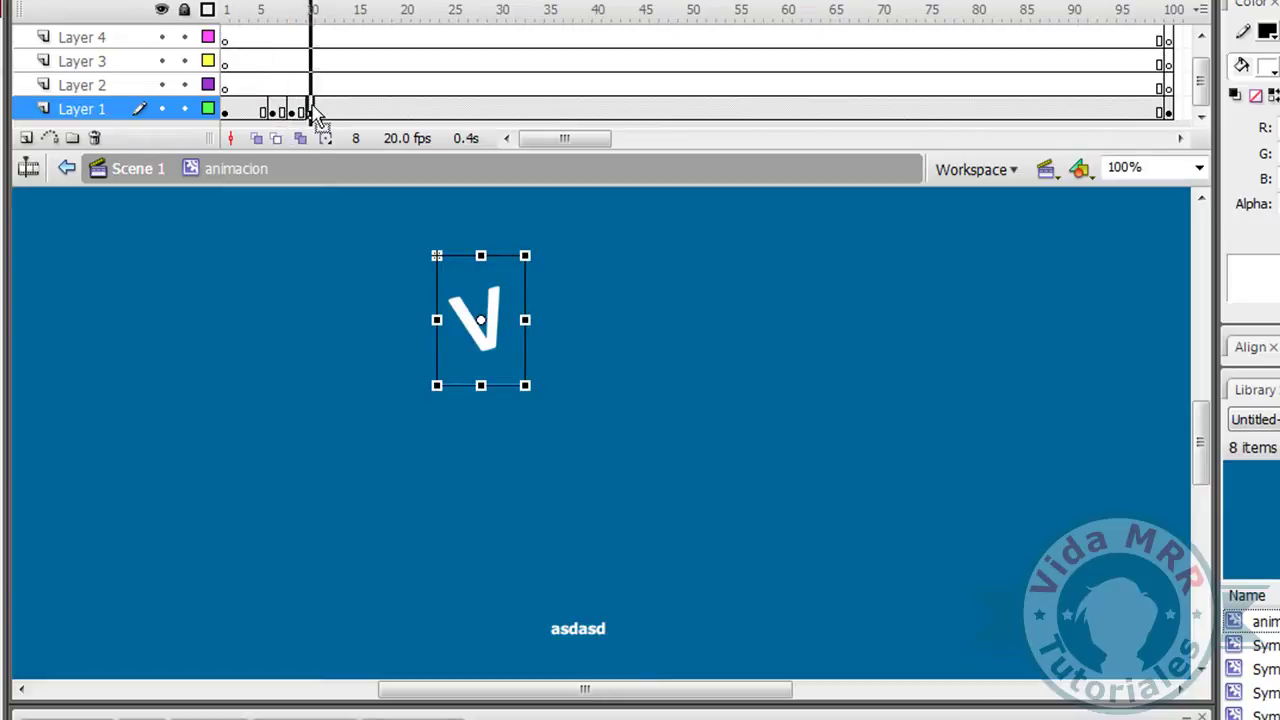
Scale the V down to a tiny size at frame 1, enlarge it at frame 6 and shrink it slightly at frame 8.
left_click(226, 112)
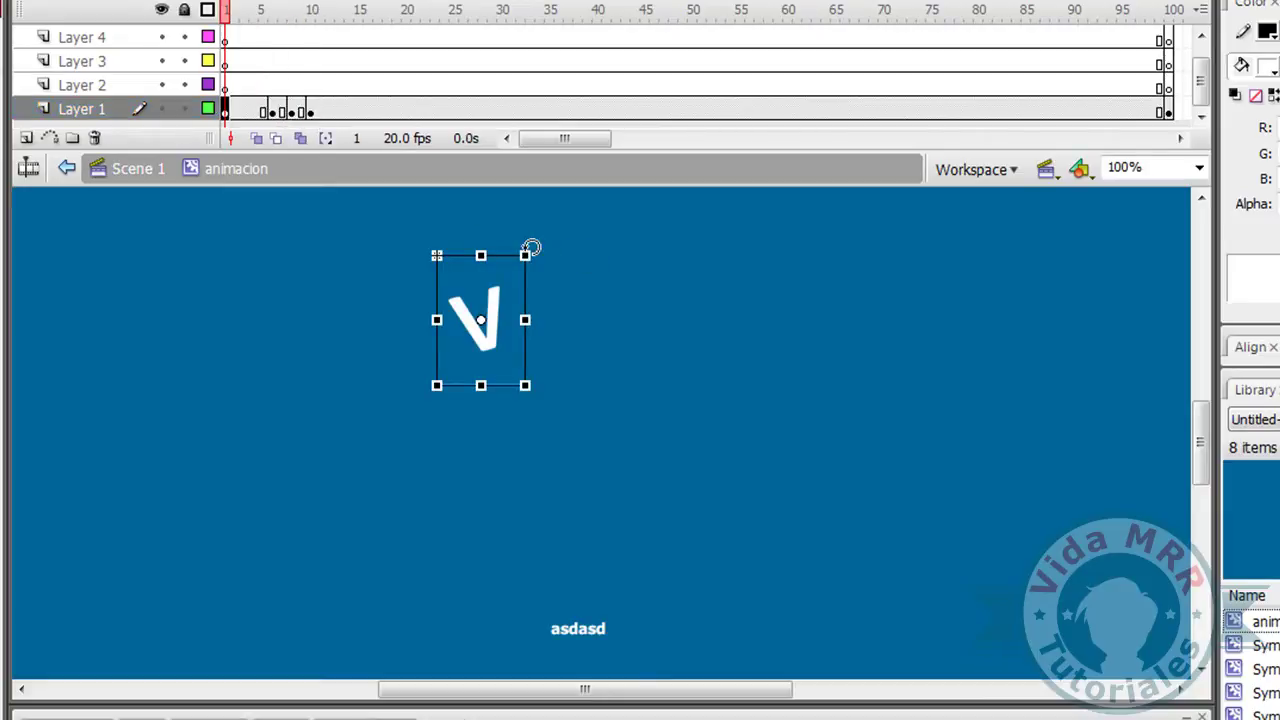
left_click_drag(525, 257, 492, 306)
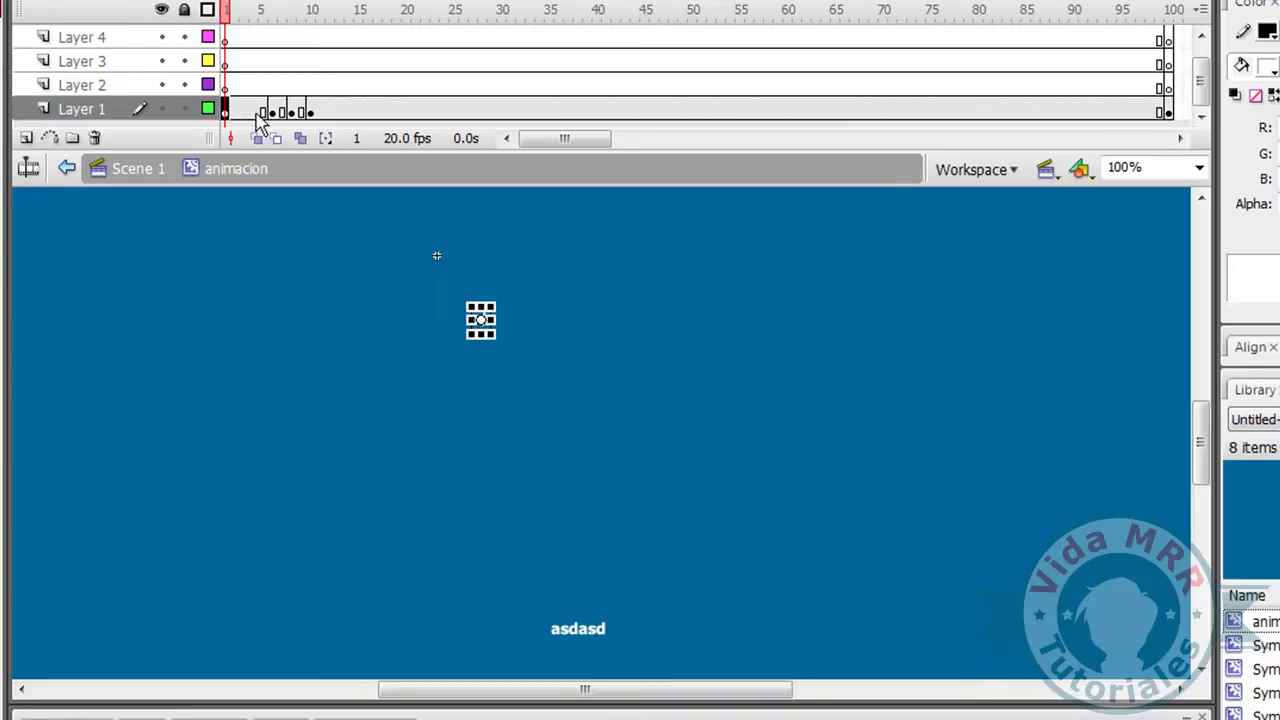
left_click(271, 112)
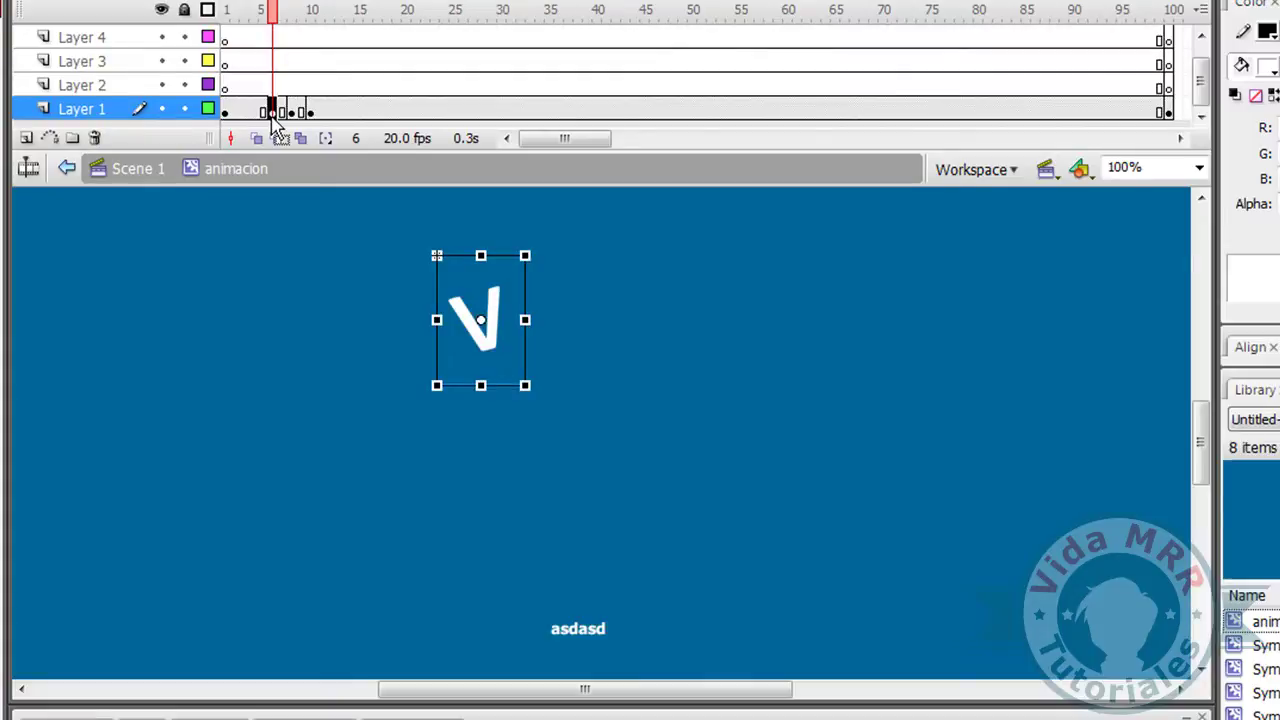
left_click_drag(527, 253, 597, 177)
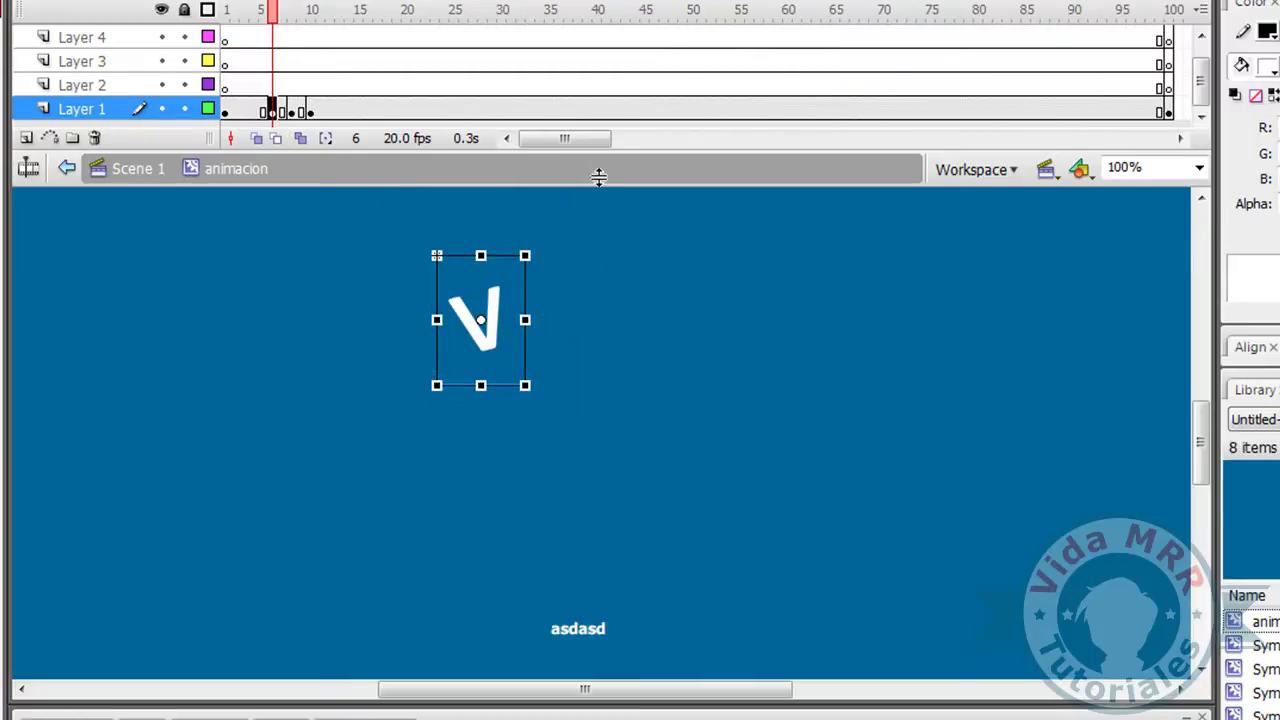
left_click(294, 112)
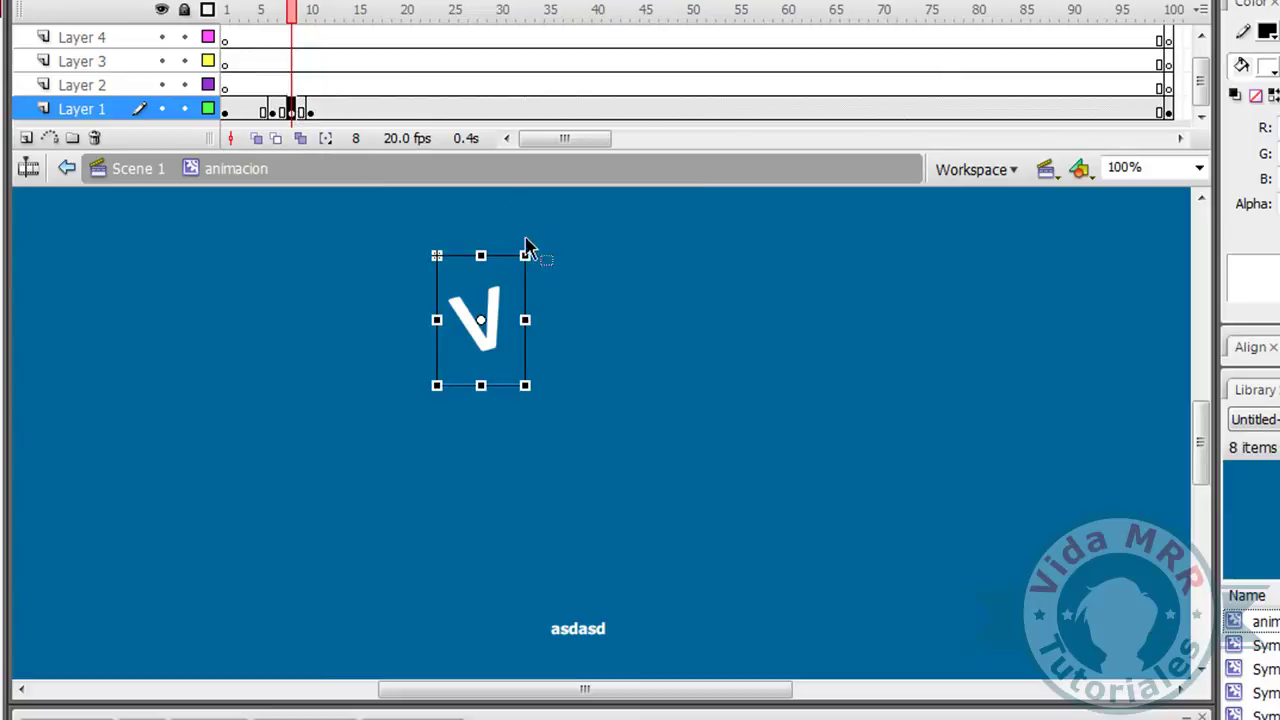
left_click_drag(527, 253, 512, 278)
left_click(310, 112)
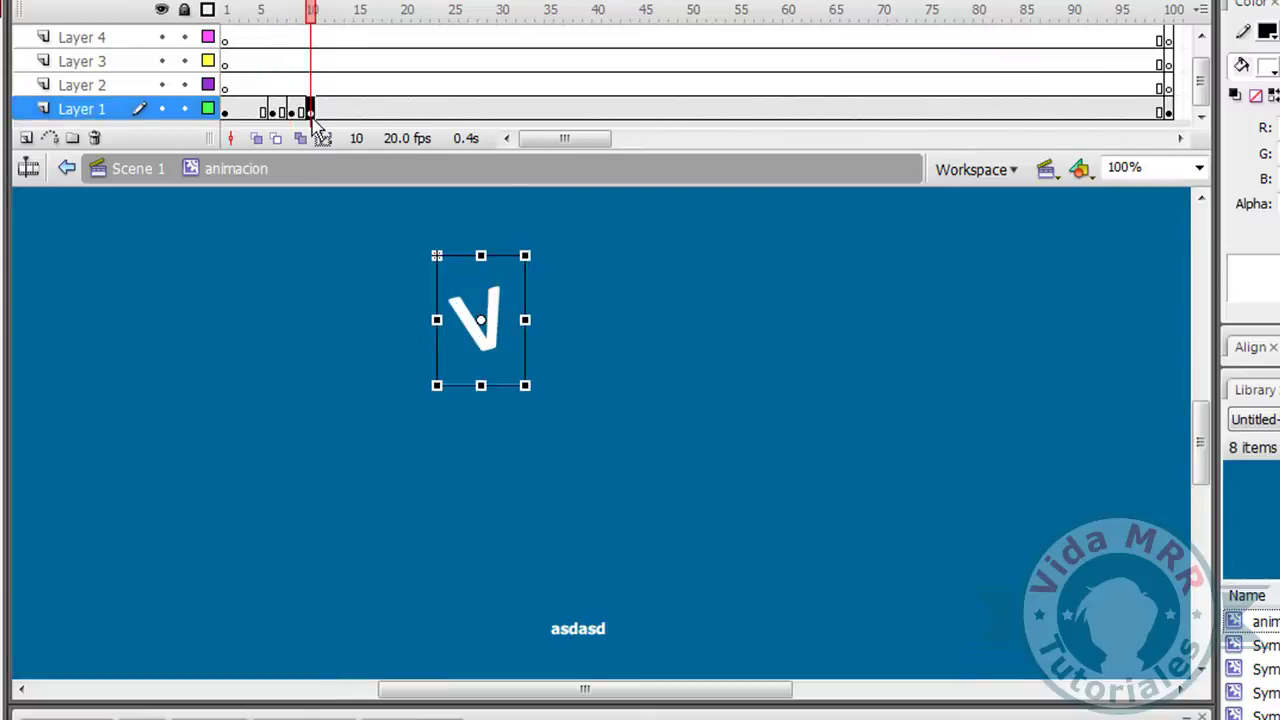
Create motion tweens between the Layer 1 keyframes up to frame 10 and play the letter V animation.
left_click_drag(243, 112, 300, 112)
right_click(300, 112)
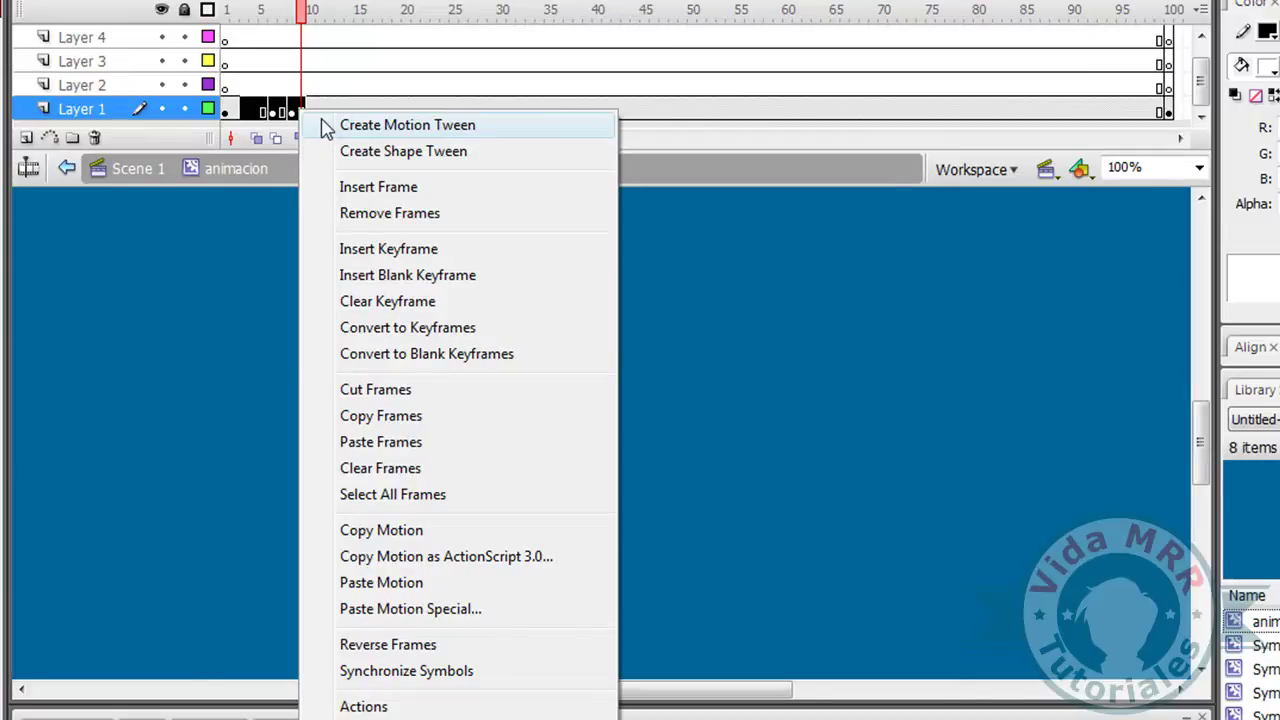
left_click(407, 125)
left_click(226, 112)
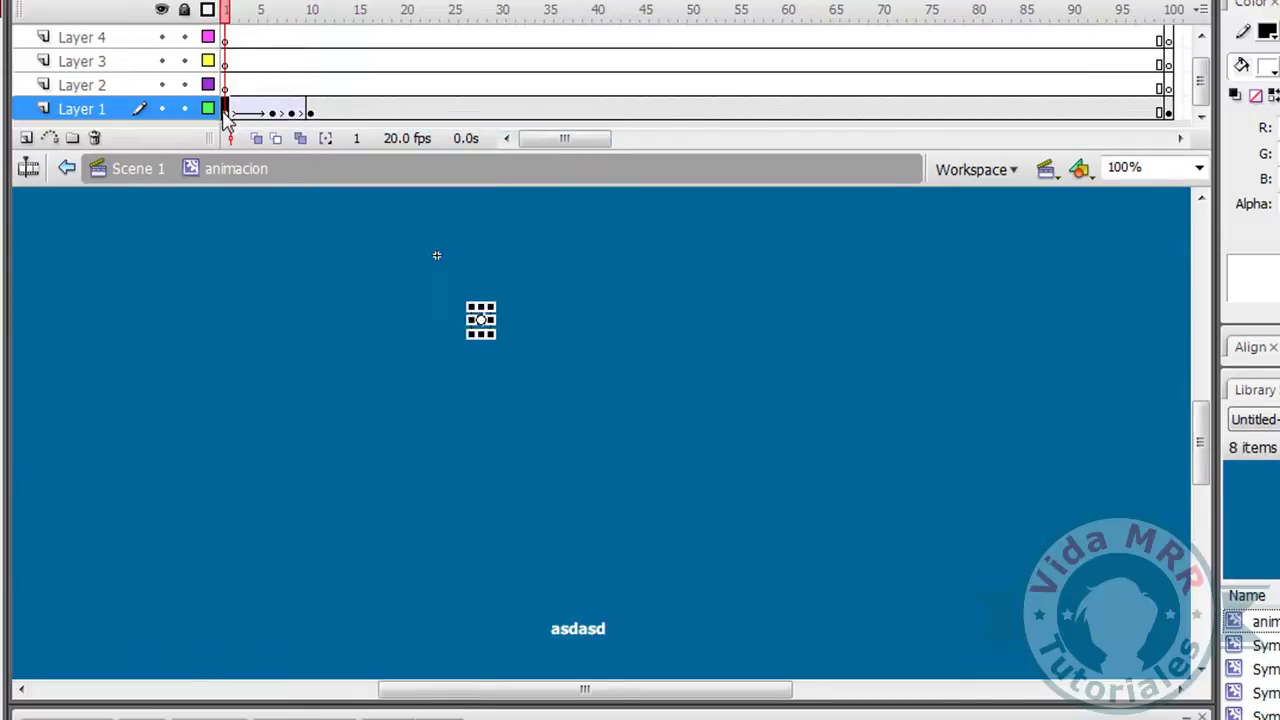
key("Return")
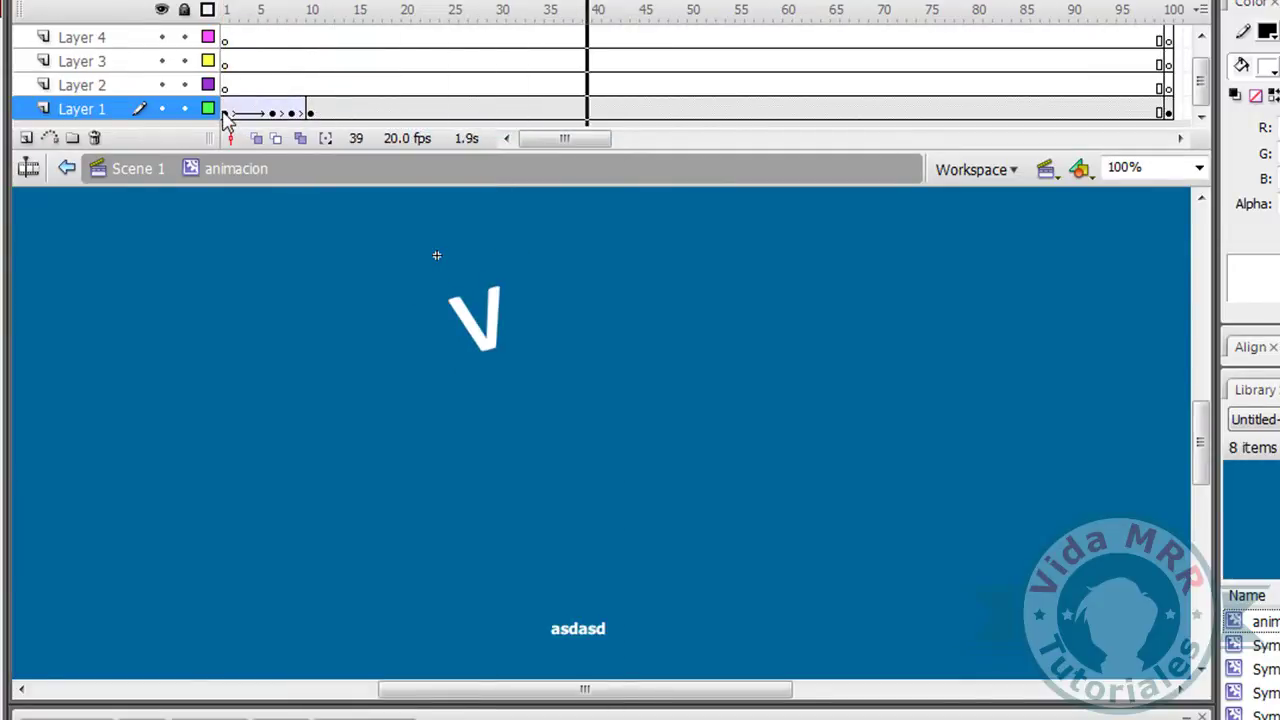
left_click(229, 116)
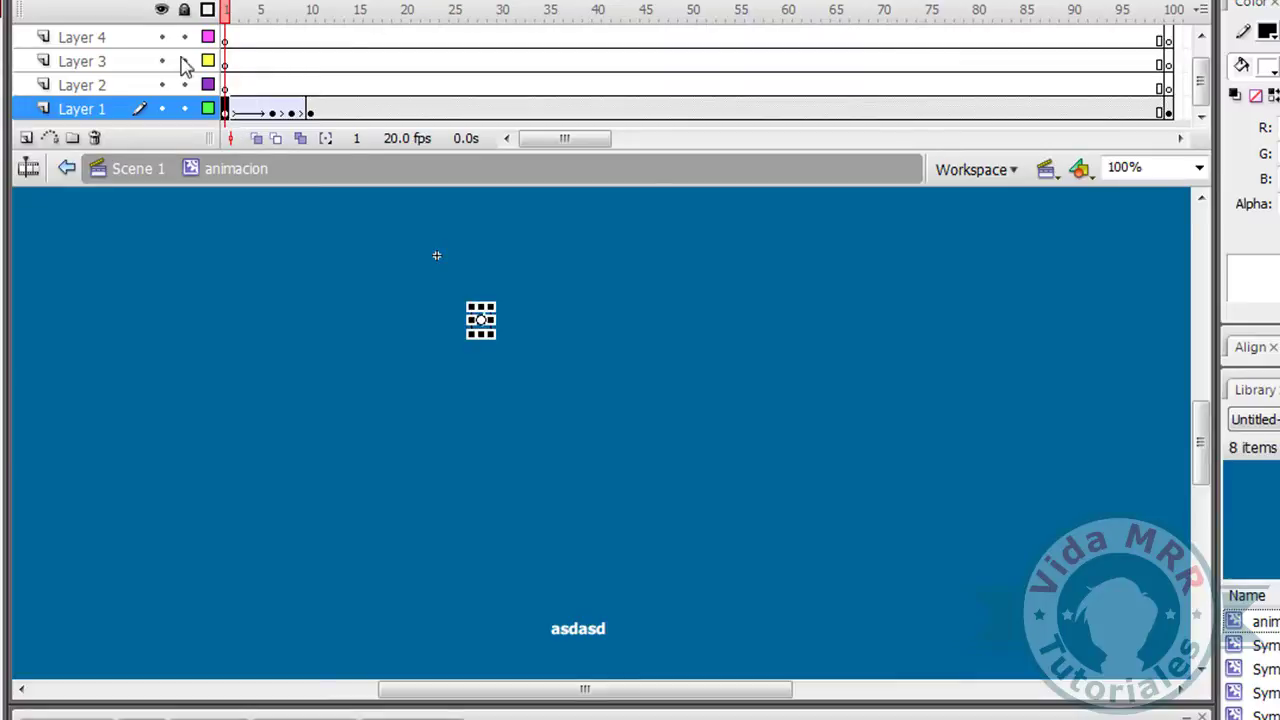
Lock Layer 1, insert a keyframe at frame 10 on Layer 2 and place Symbol 2, the letter i, beside the V.
left_click(281, 85)
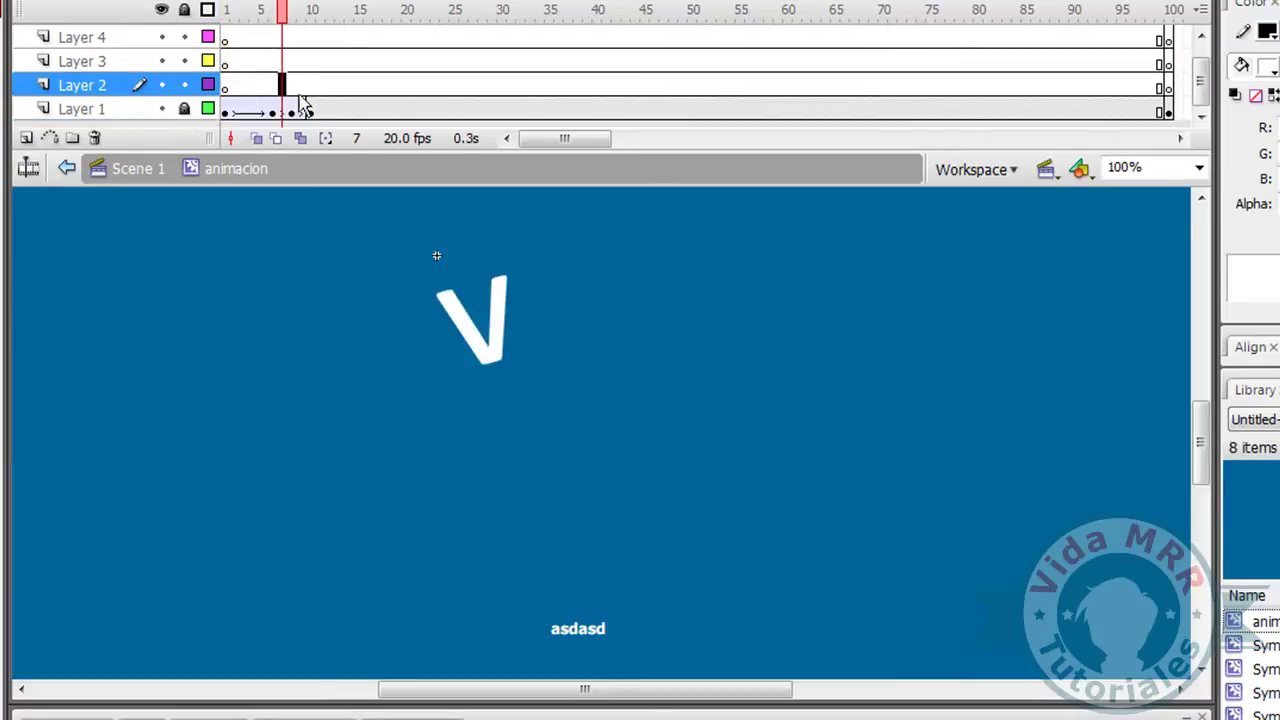
left_click(310, 87)
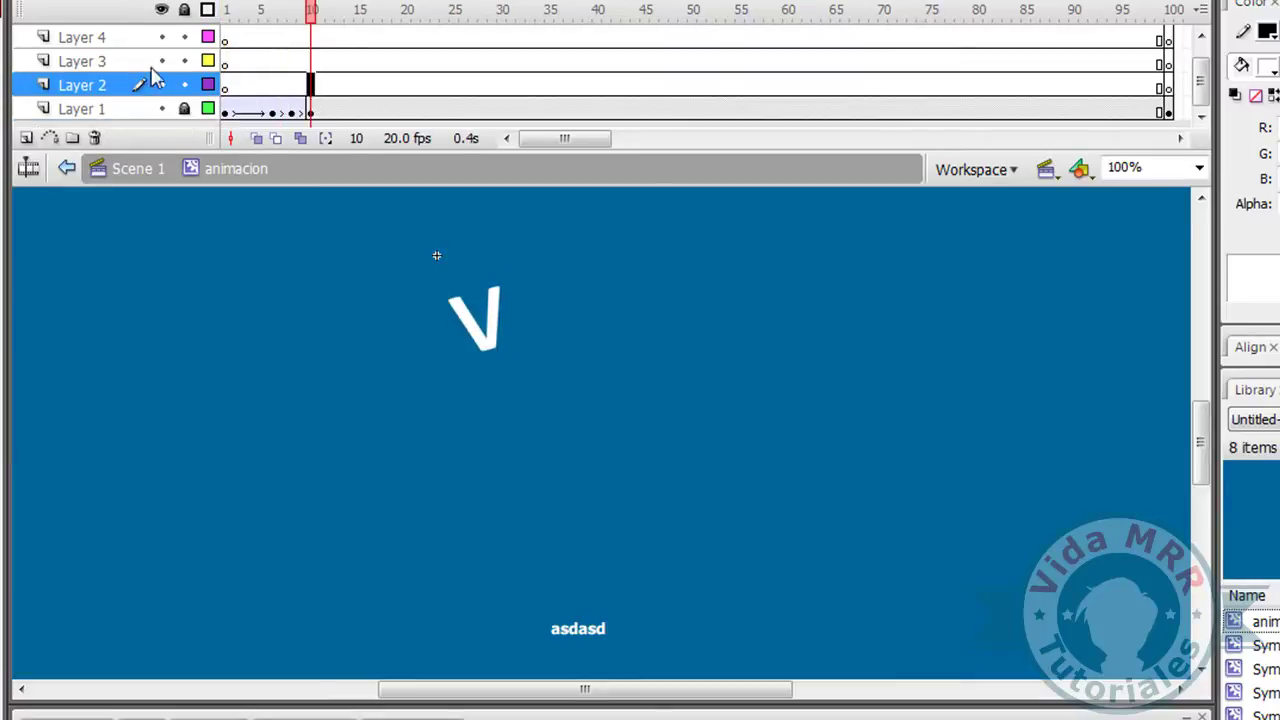
key("F6")
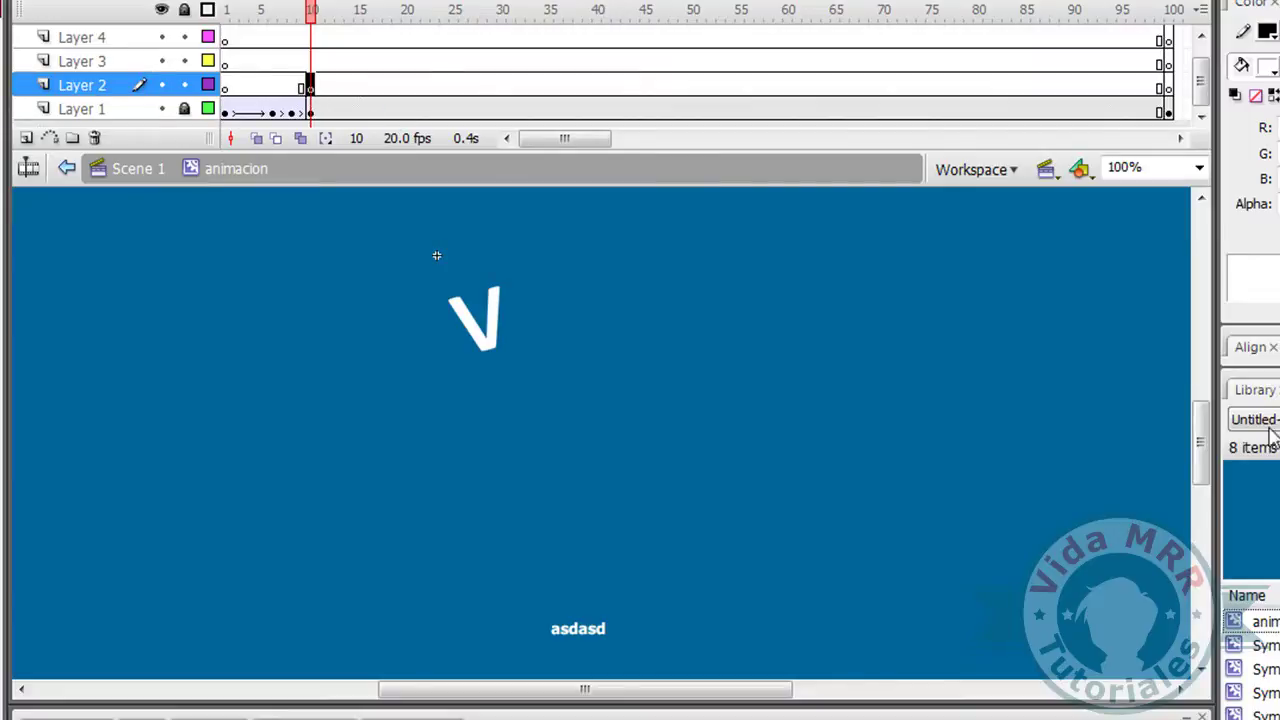
left_click(1265, 645)
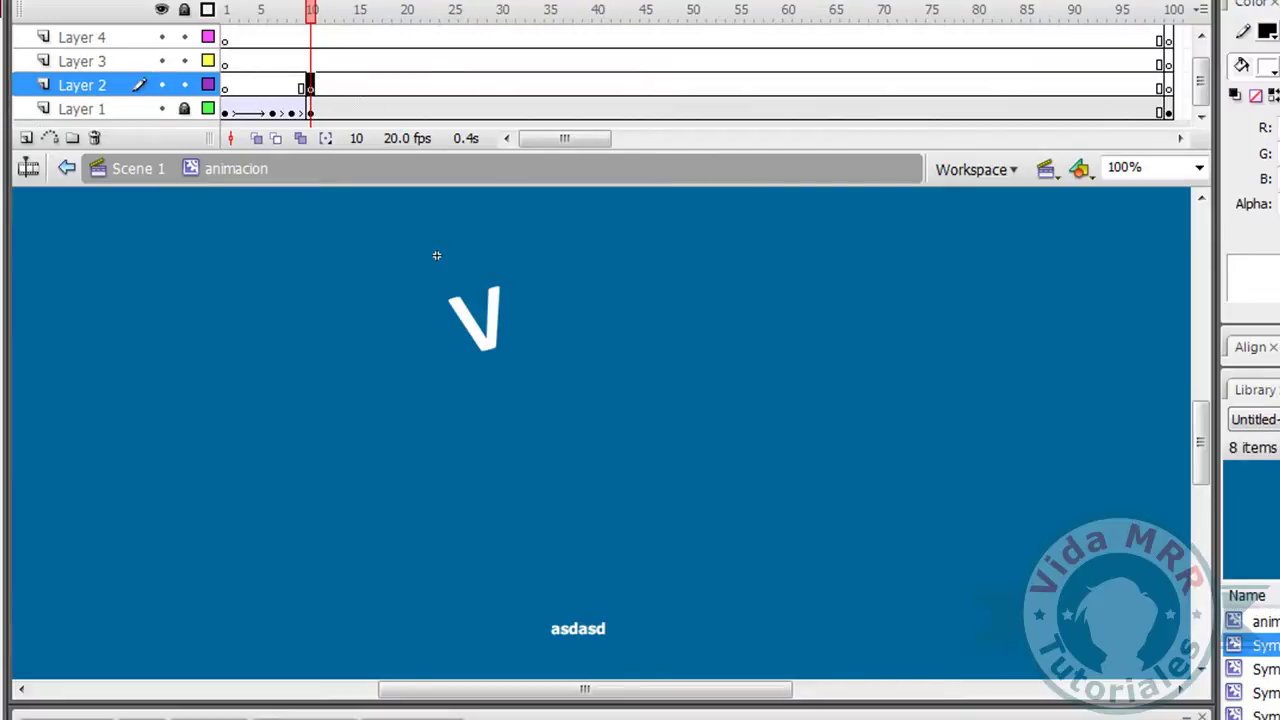
key("Down")
left_click_drag(1250, 669, 530, 325)
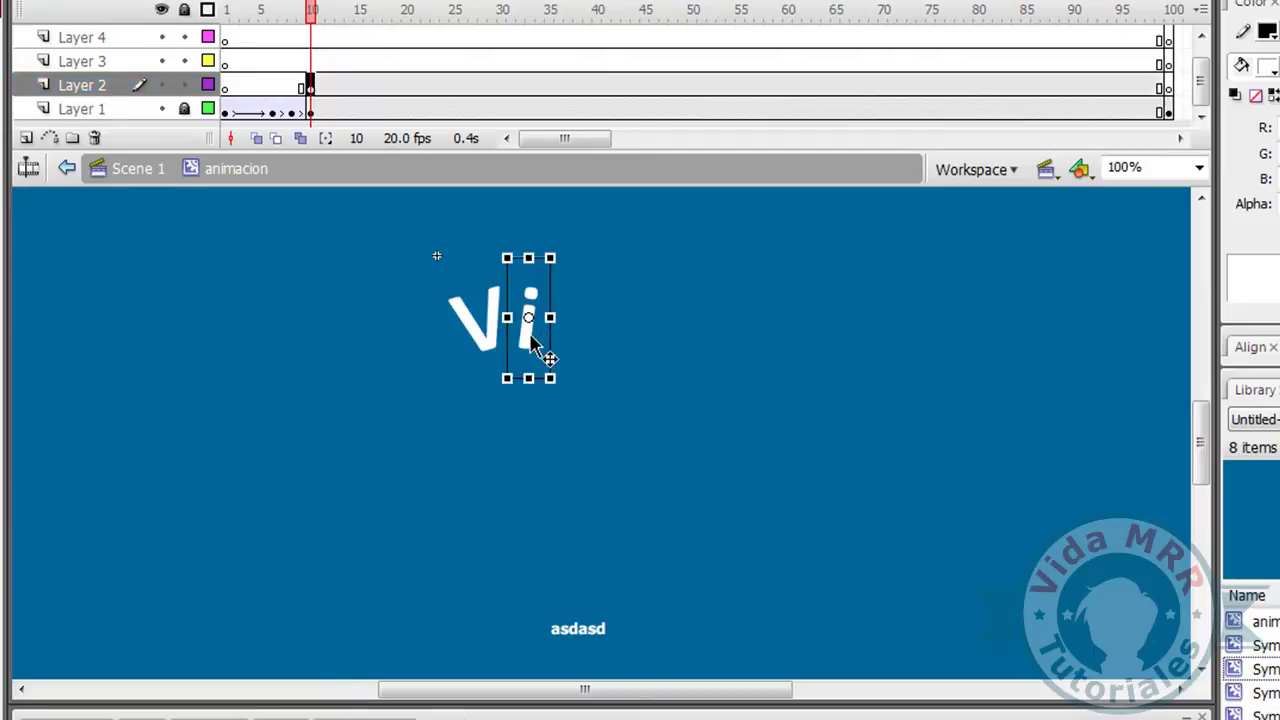
Insert keyframes at frames 20, 16 and 18 on Layer 2.
left_click(407, 87)
mouse_move(410, 90)
left_mouse_down()
mouse_move(366, 88)
mouse_move(378, 97)
left_mouse_up()
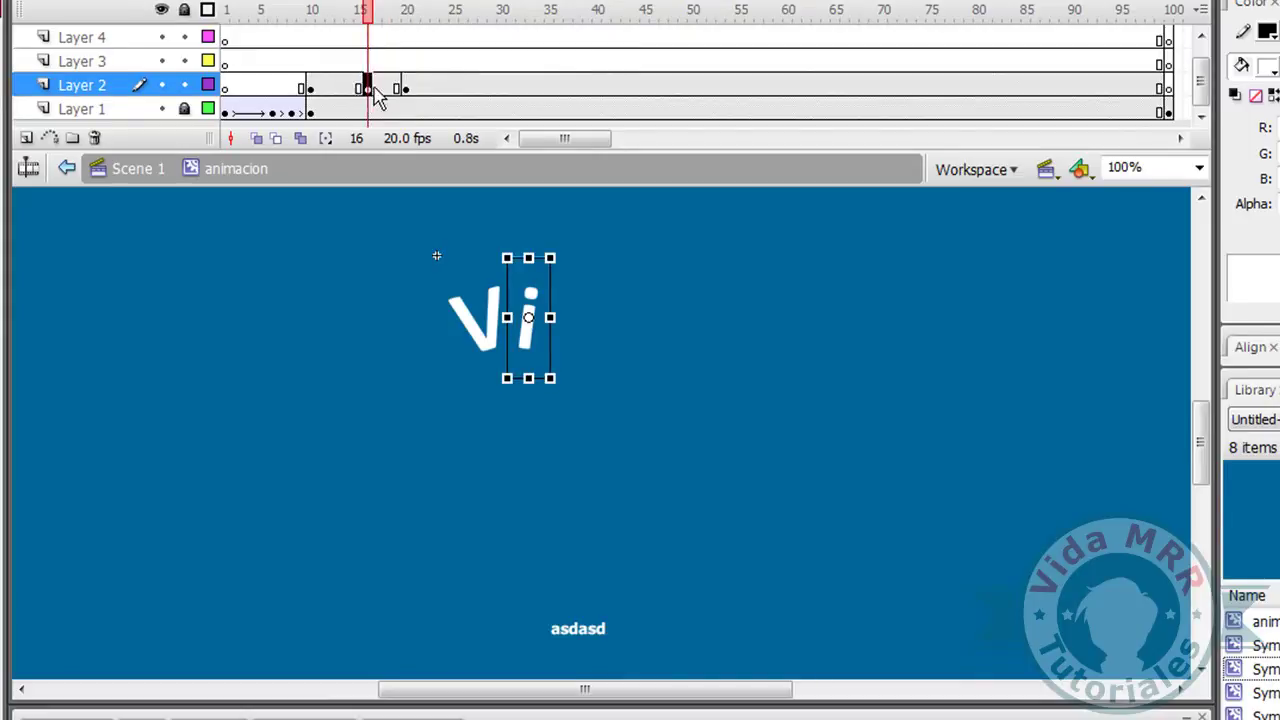
left_click(387, 88)
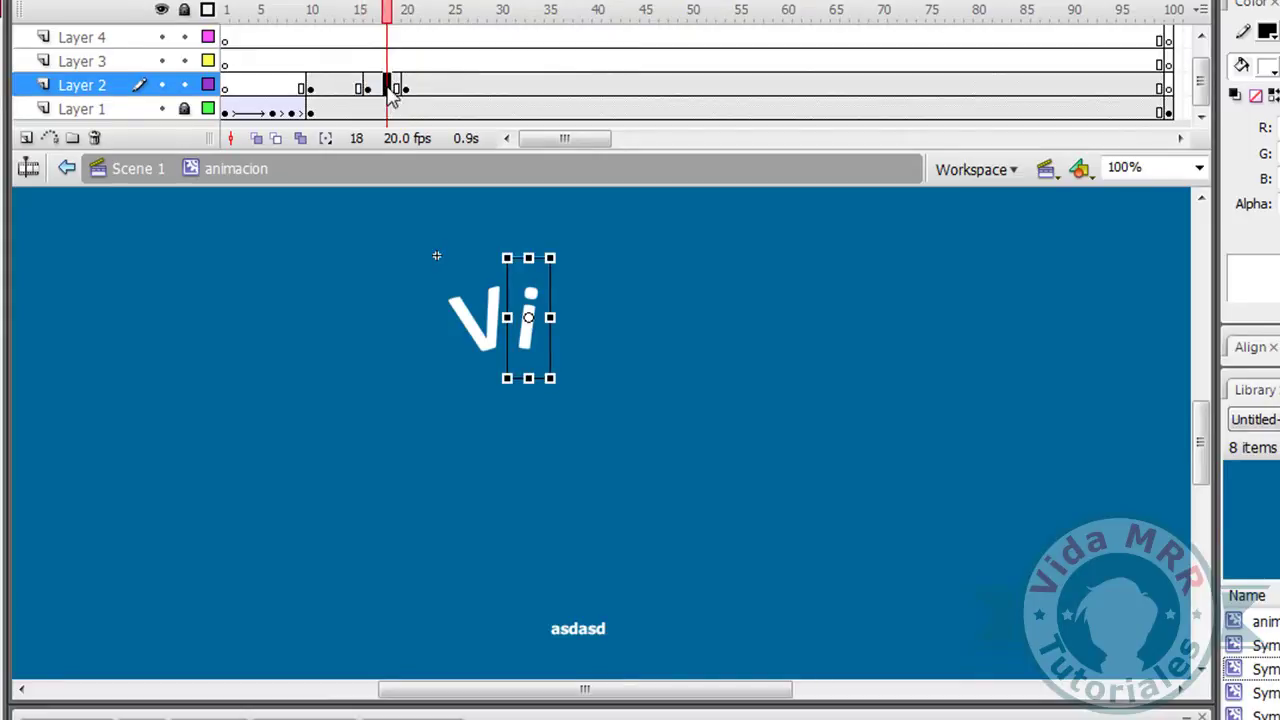
key("F6")
Scale the letter i down at frame 10, enlarge it at frame 16 and shrink it slightly at frame 18.
left_click(310, 89)
left_click_drag(550, 257, 600, 215)
left_click(368, 89)
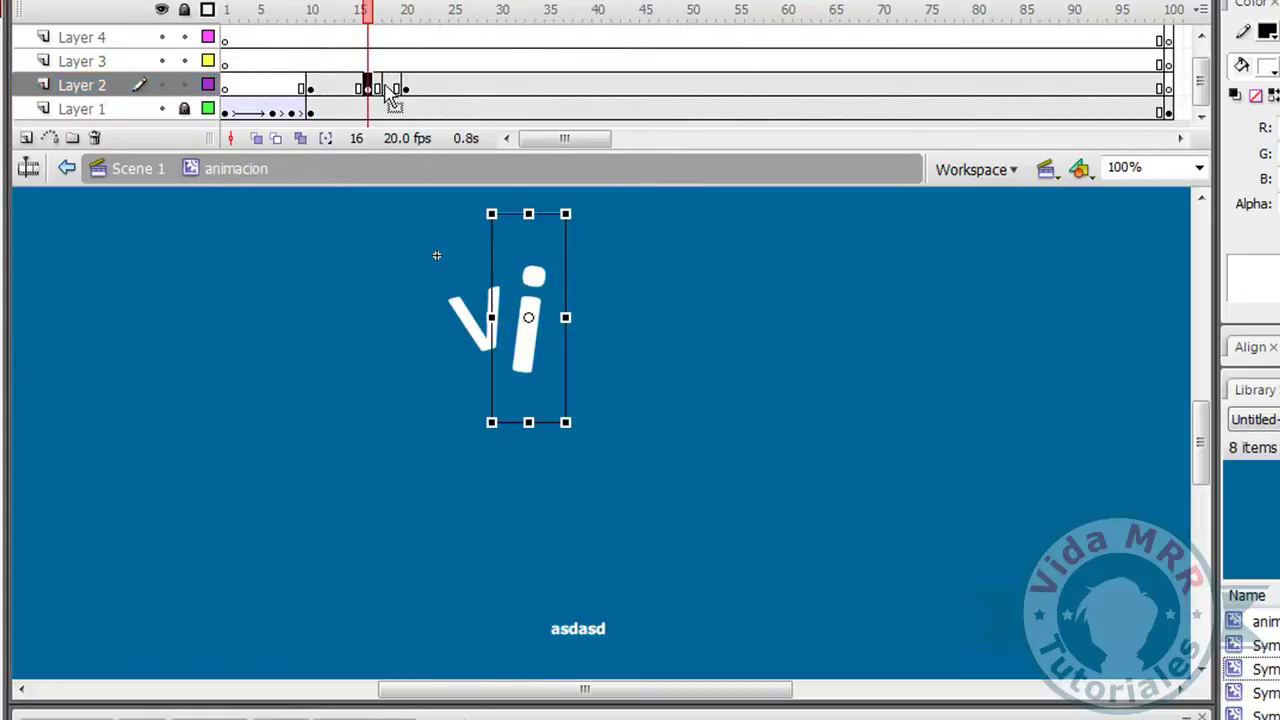
left_click(389, 89)
left_click_drag(552, 251, 542, 278)
Create motion tweens between the Layer 2 keyframes from frame 10 to 20 and play the letter animation.
left_click_drag(341, 86, 397, 94)
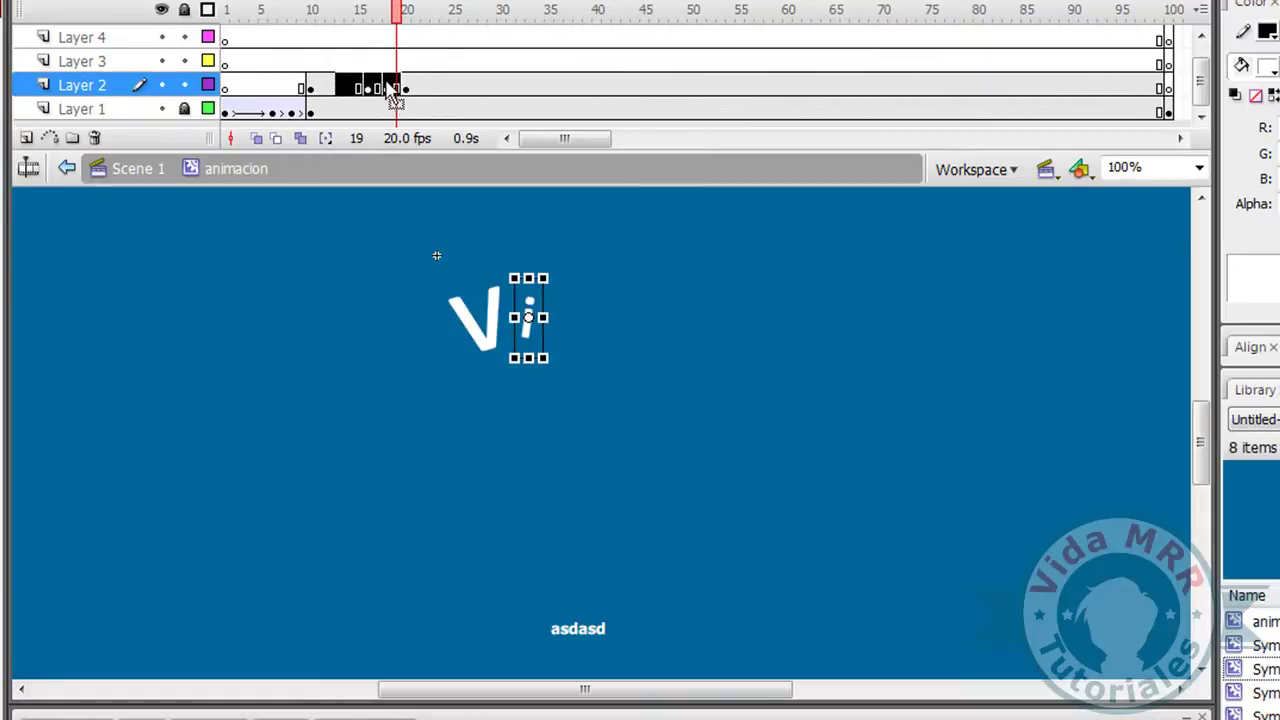
right_click(398, 93)
left_click(420, 100)
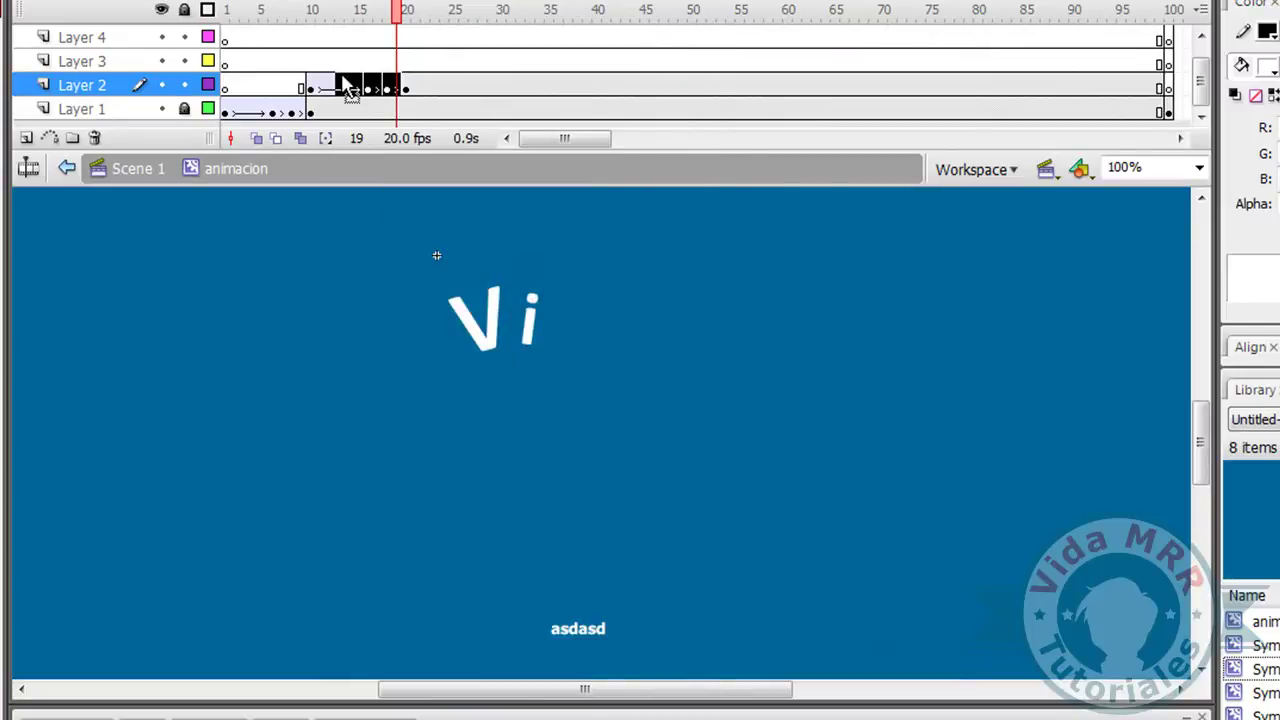
left_click(350, 88)
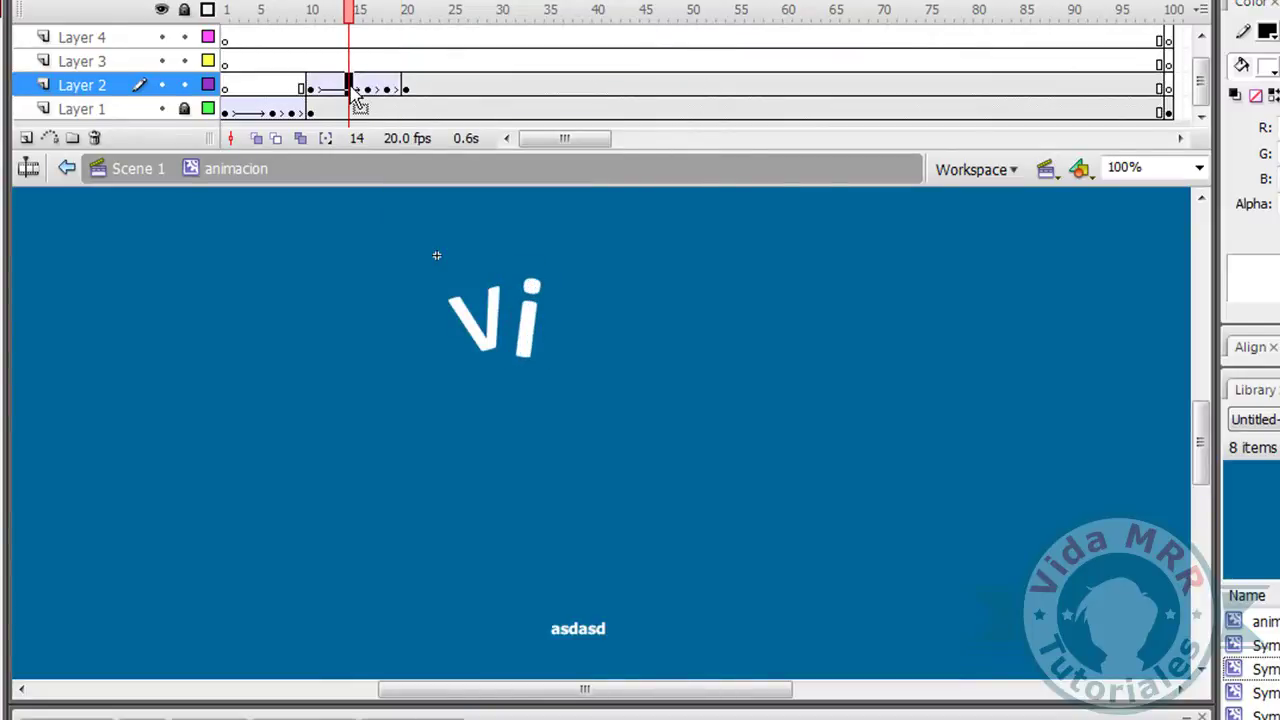
left_click(254, 85)
key("Return")
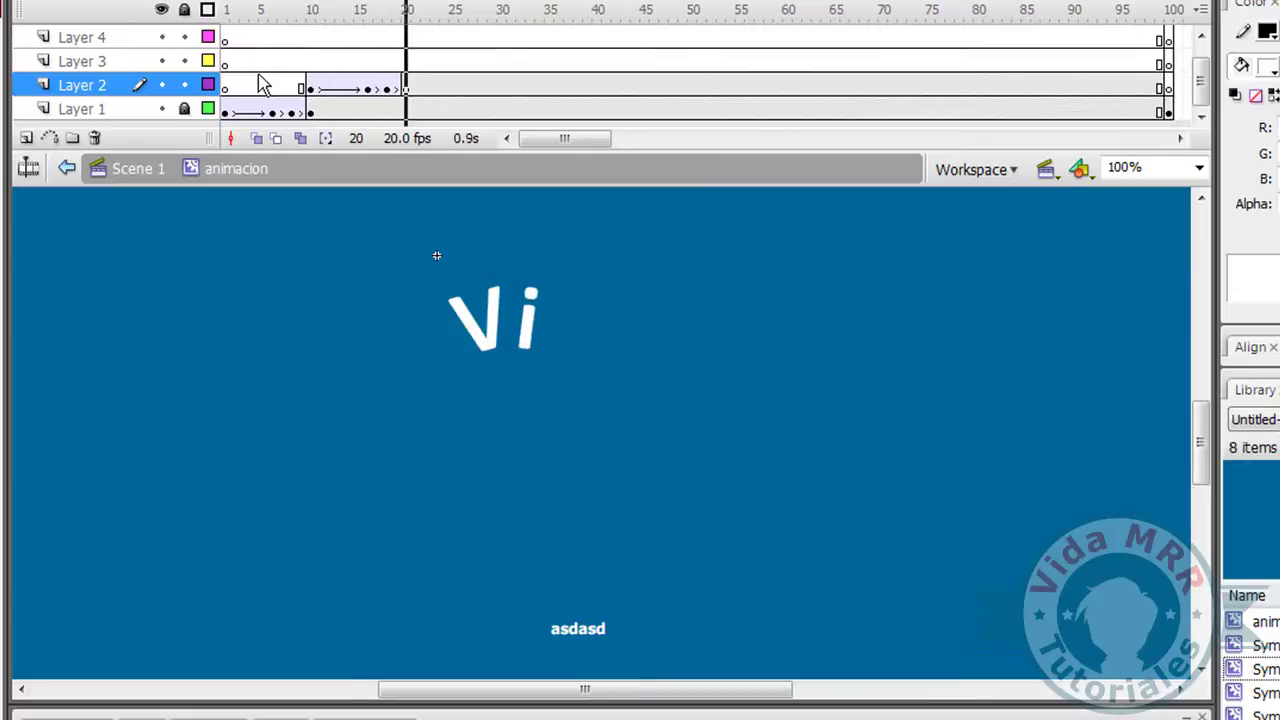
Step through the Layer 2 keyframes at frames 16, 18 and 20 and select frame 20 on Layer 3.
left_click(340, 62)
left_click(368, 86)
left_click(388, 86)
left_click(397, 86)
left_click(406, 88)
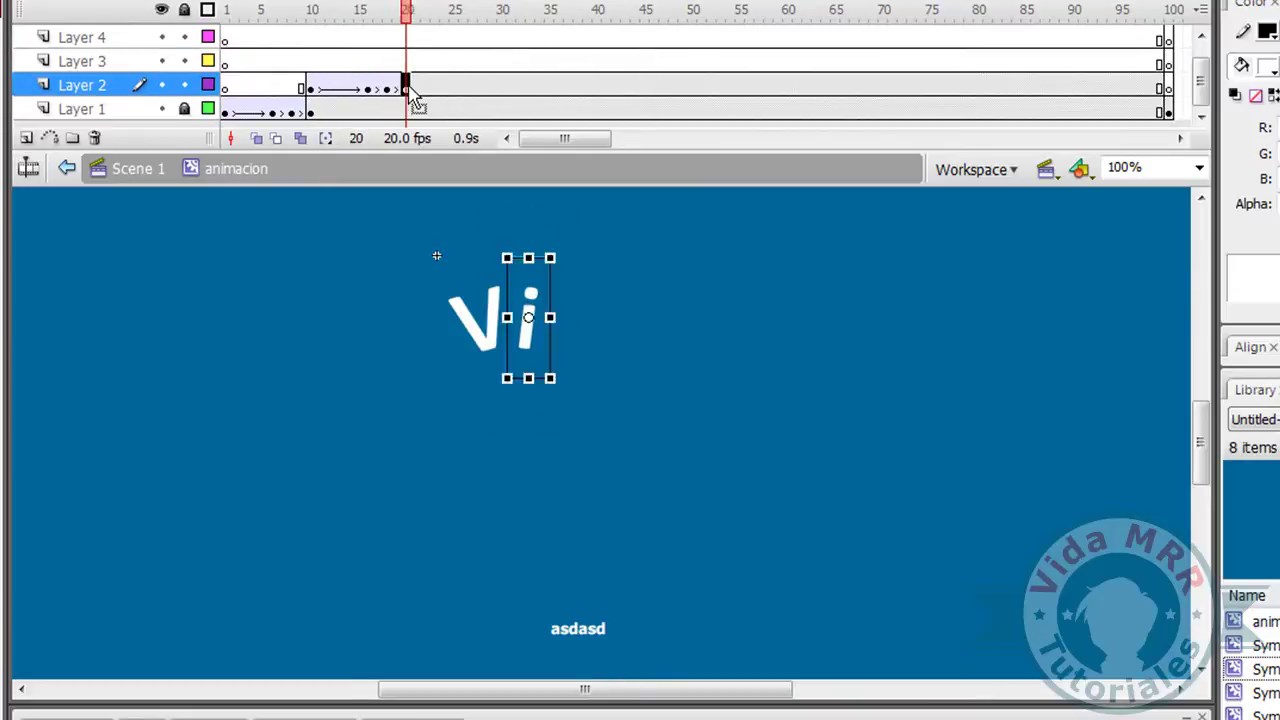
left_click(387, 66)
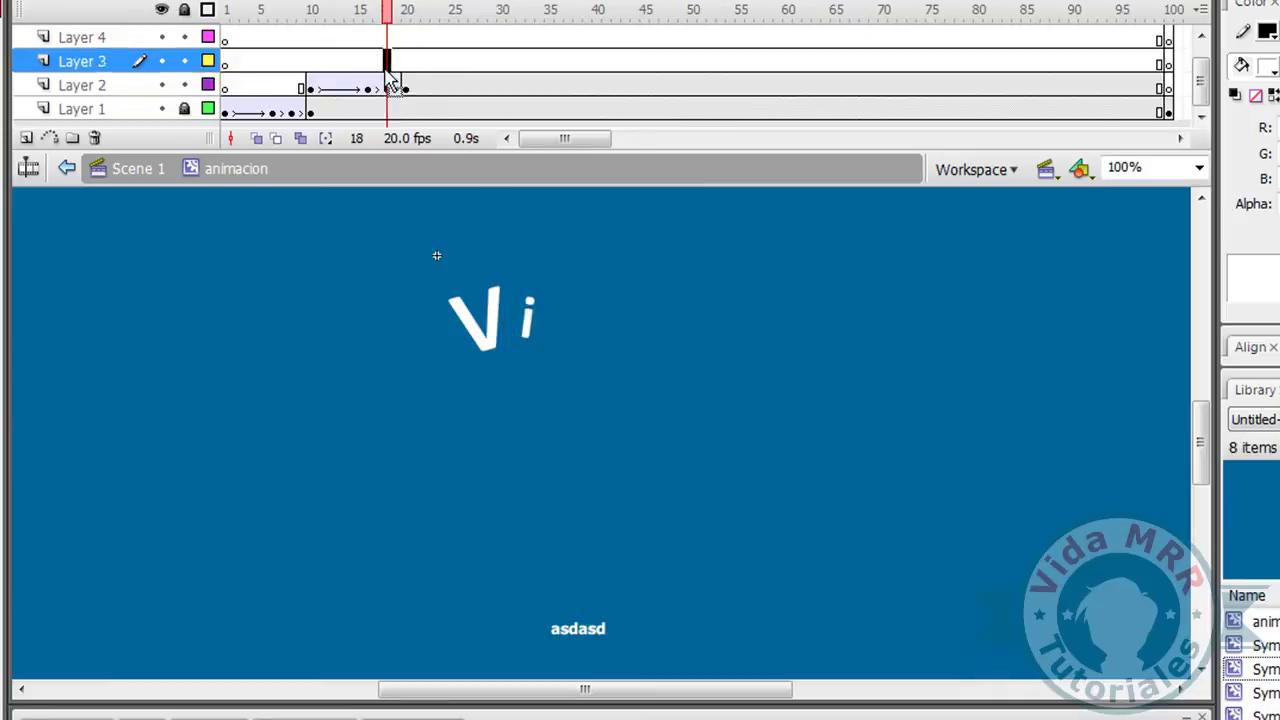
left_click(406, 64)
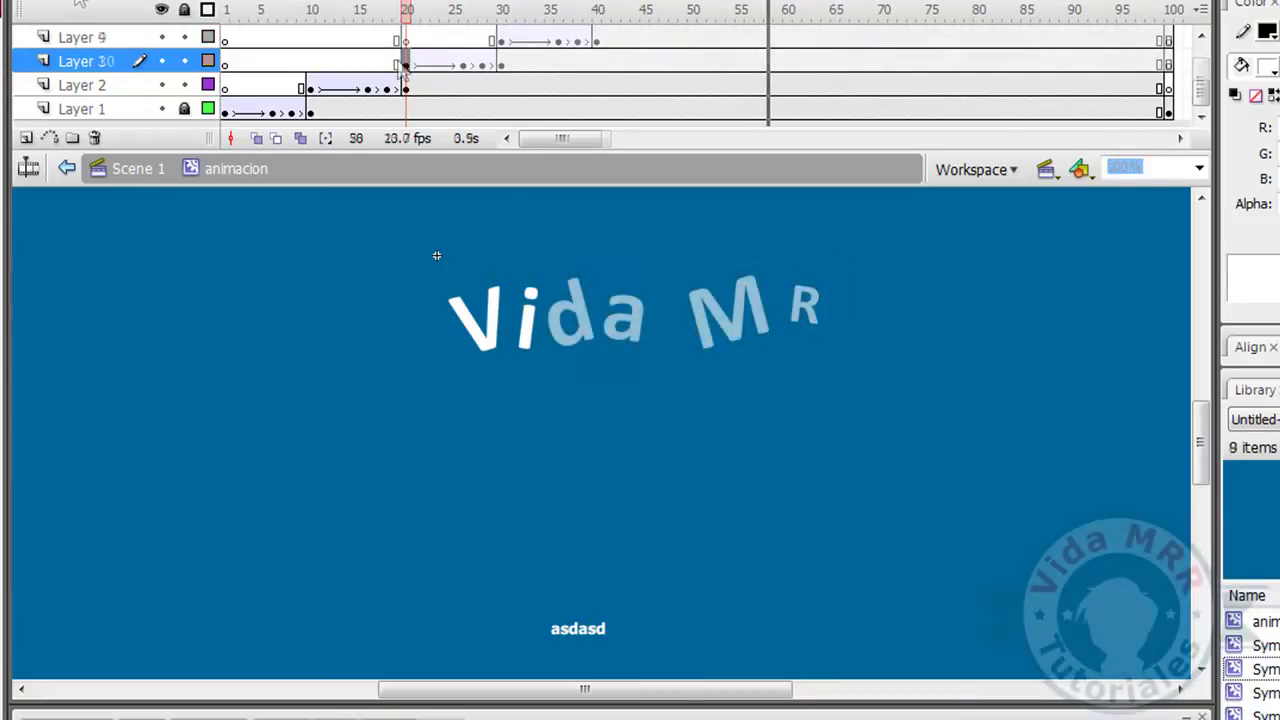
Play the complete Vida MRR animation and examine how the layers end around frame 100.
left_click(398, 65)
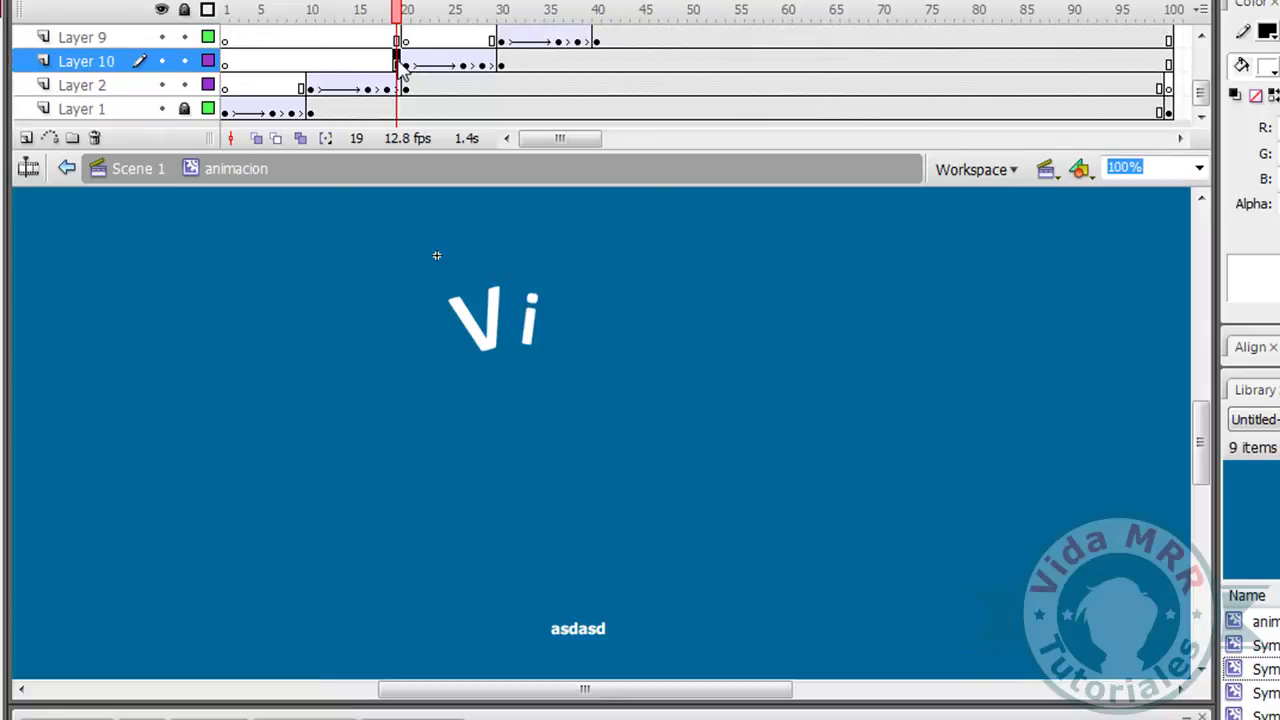
key("Return")
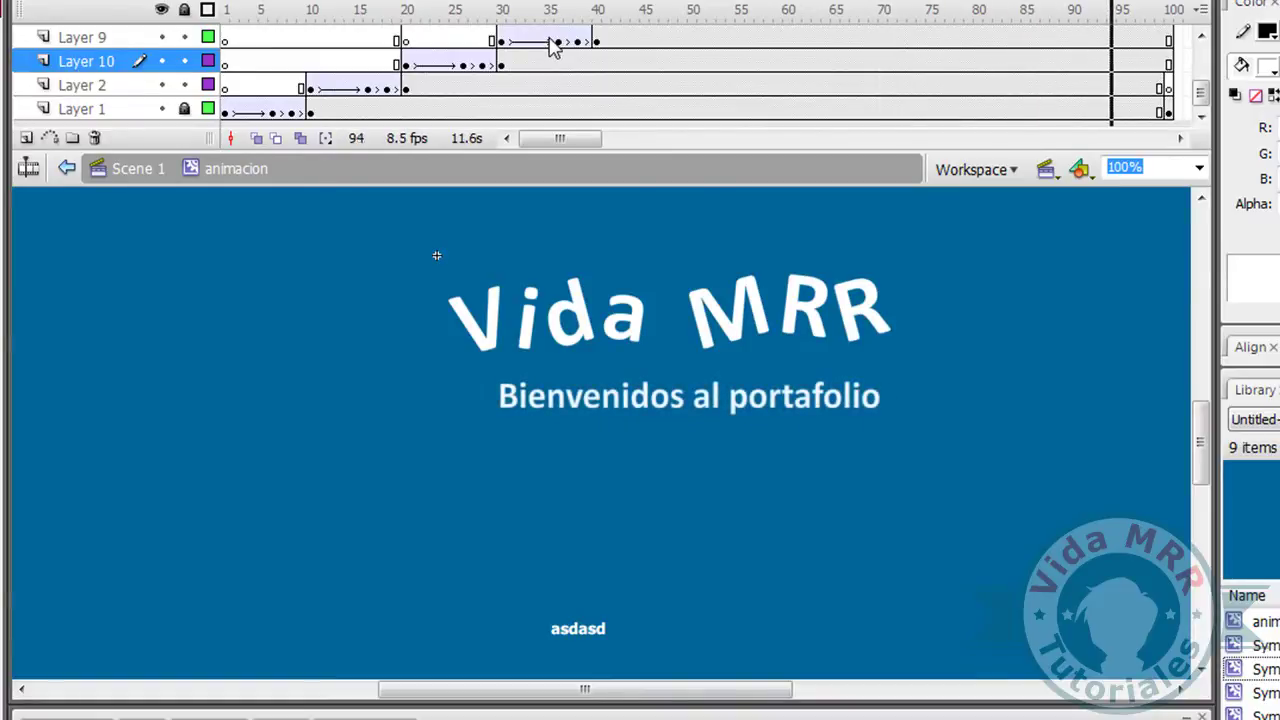
left_click_drag(648, 141, 596, 139)
left_click(1043, 106)
scroll(1014, 105, "up", 2)
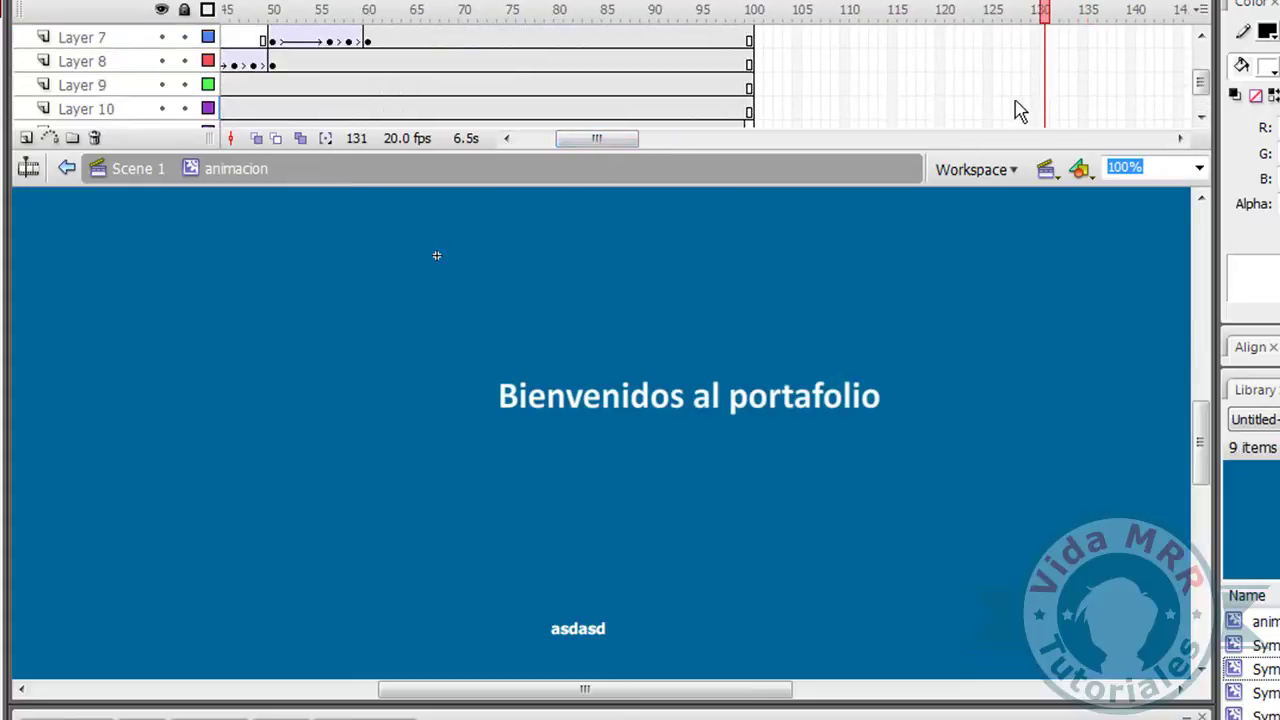
scroll(770, 120, "down", 2)
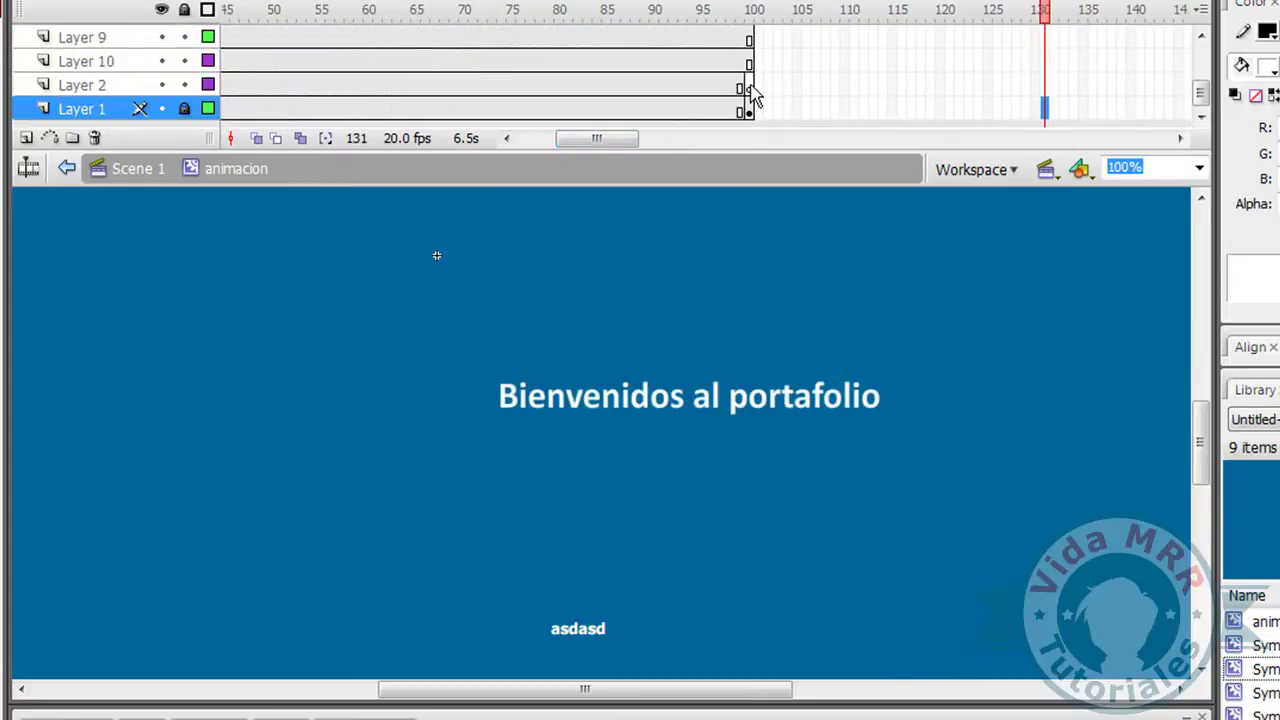
Remove the blank keyframe at frame 100 on Layer 2 so the letter i lasts until that frame.
right_click(752, 95)
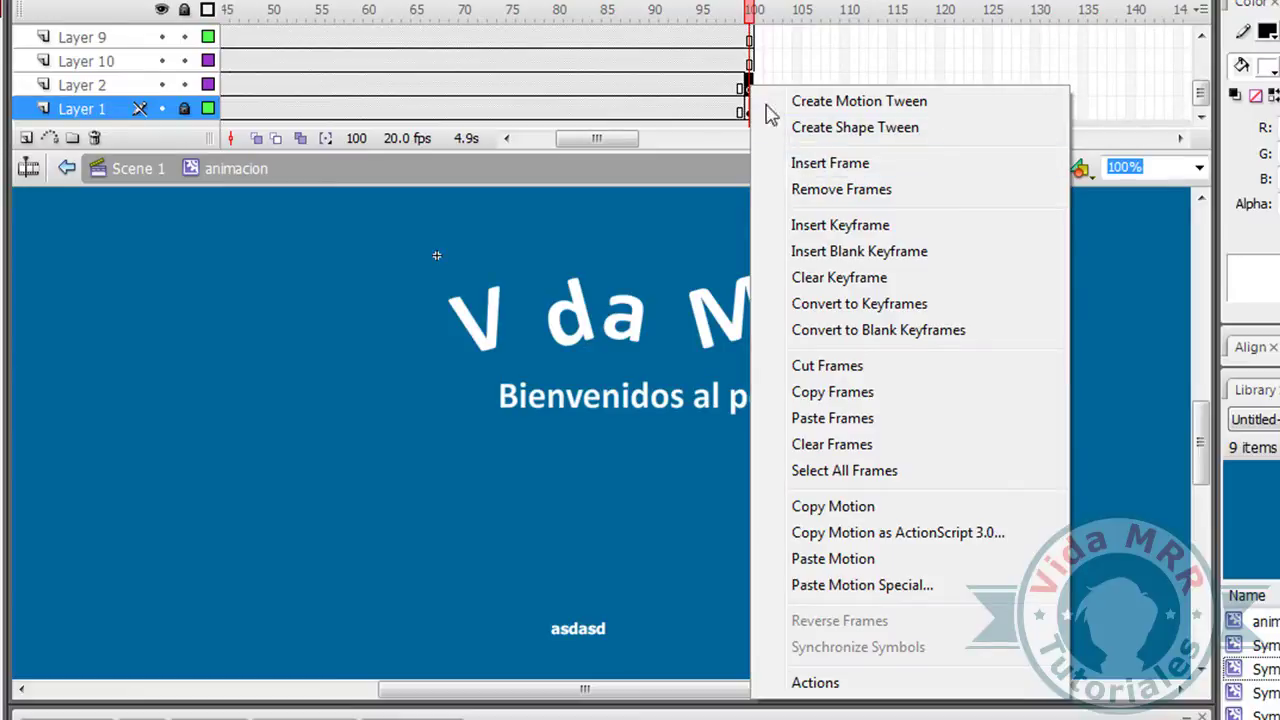
left_click(757, 97)
left_click(750, 88)
right_click(750, 87)
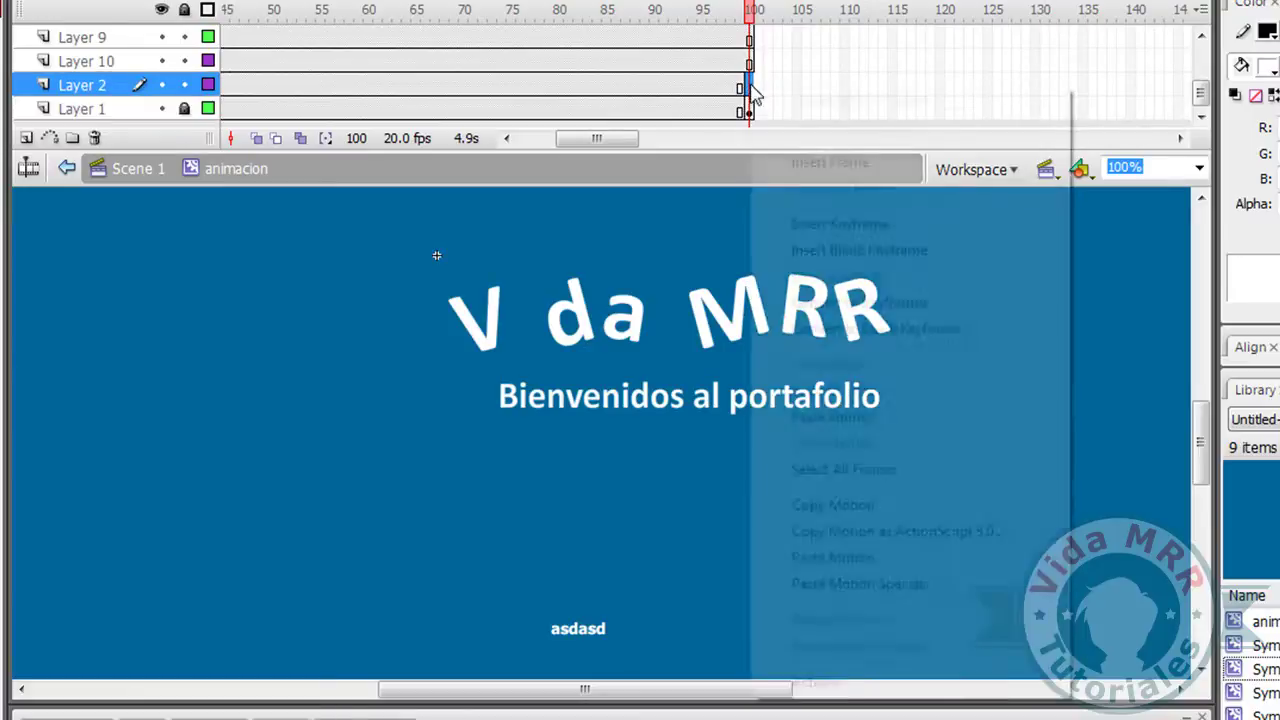
left_click(823, 161)
Remove the surplus frames after frame 100 on Layer 3.
left_click(777, 87)
scroll(777, 88, "up", 3)
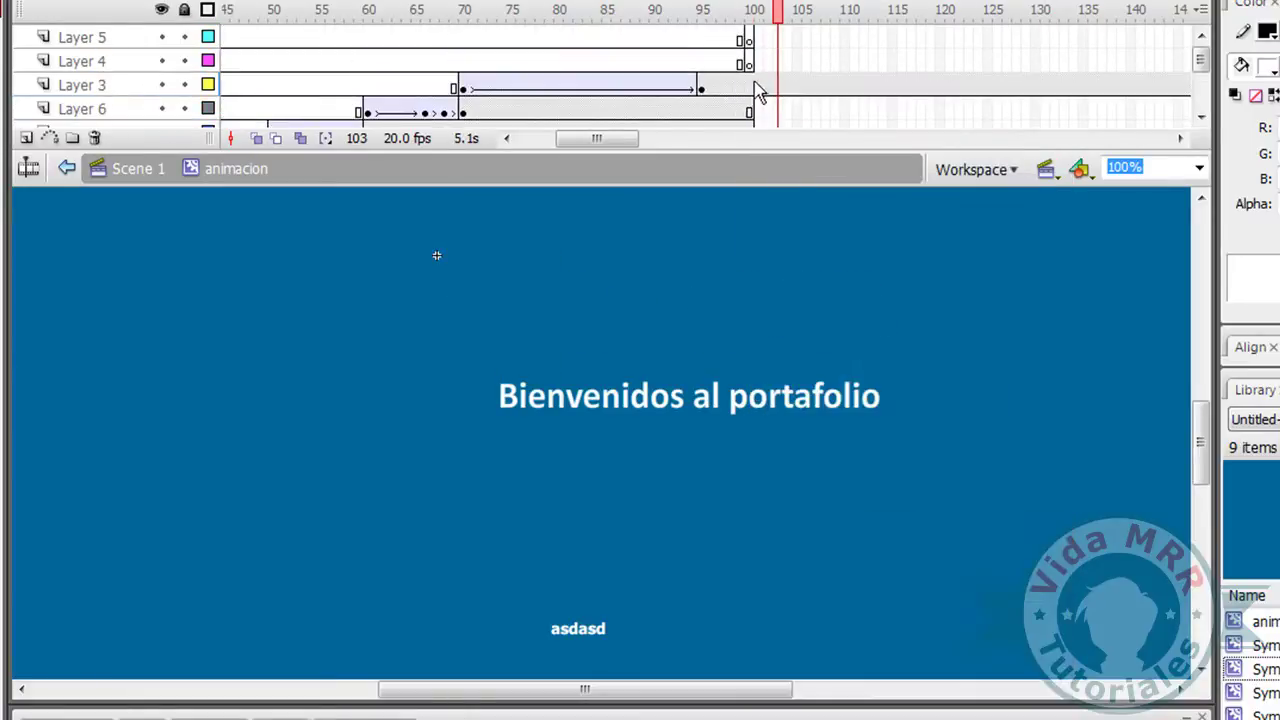
left_click(473, 89)
left_click(492, 88)
left_click(577, 87)
left_click_drag(757, 95, 1198, 80)
key("shift+F5")
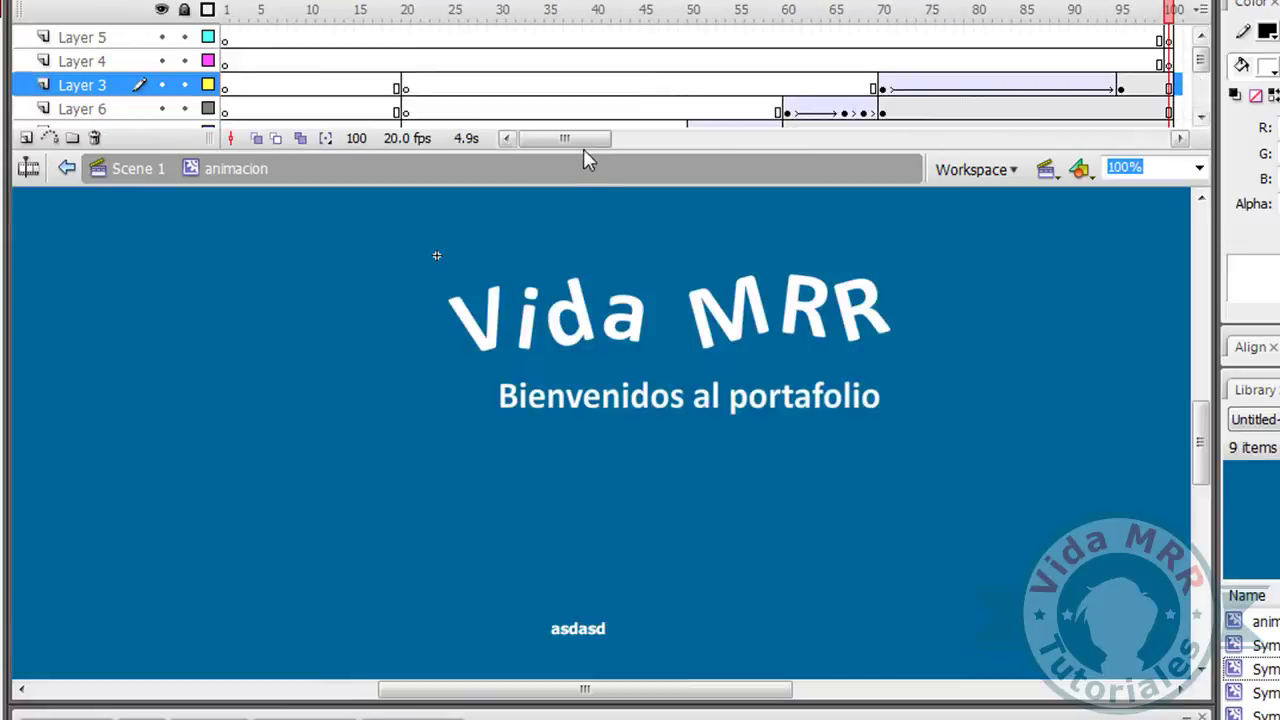
Enlarge the timeline to show all layers and examine the fade-in of the Bienvenidos al portafolio text on Layer 3.
left_click_drag(560, 150, 585, 344)
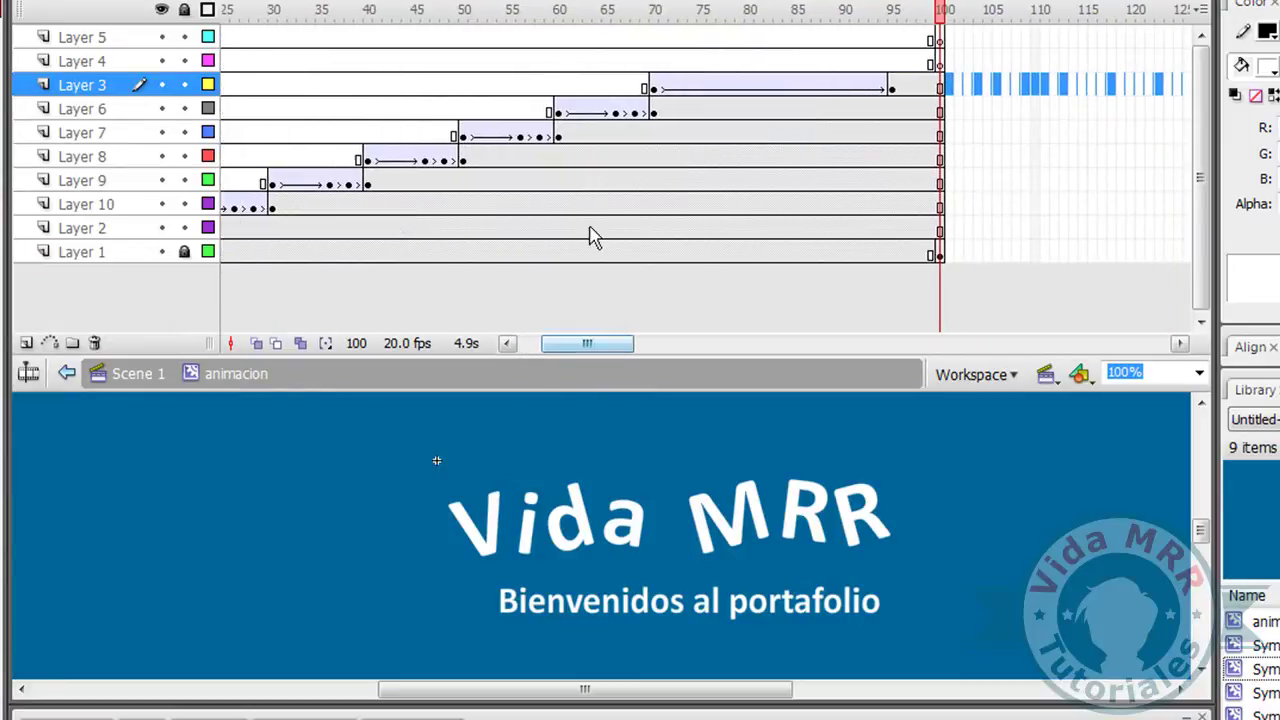
left_click(575, 114)
left_click(655, 113)
left_click(655, 88)
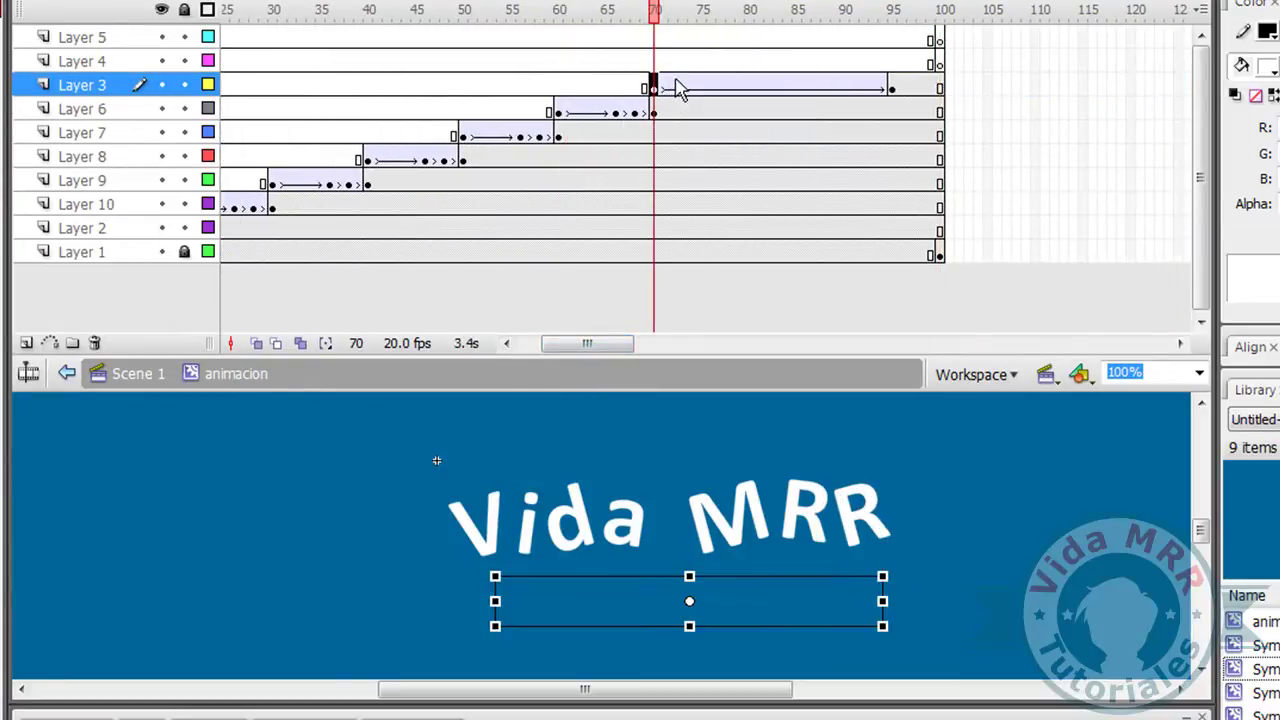
left_click(678, 90)
left_click(657, 88)
left_click(674, 92)
left_click(712, 92)
left_click(789, 89)
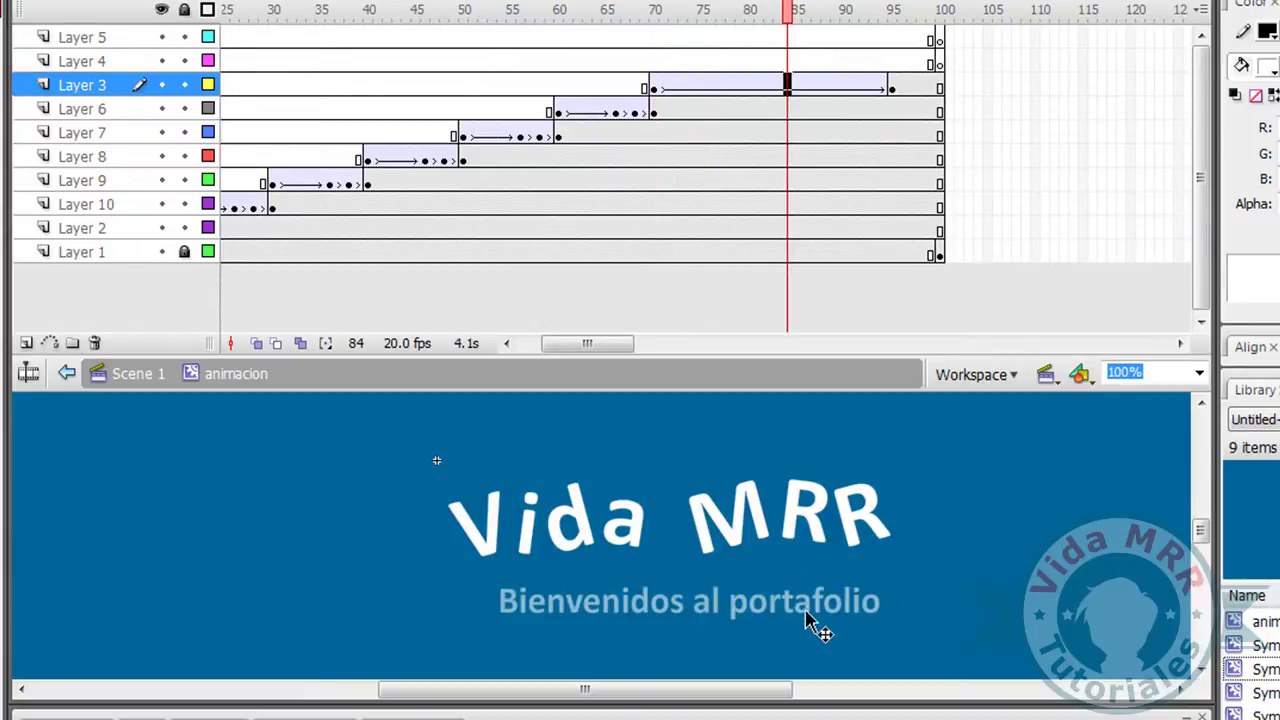
Scrub the Layer 3 text tween and compare the text at frames 70, 95 and 100.
left_click(658, 91)
left_click_drag(658, 91, 882, 86)
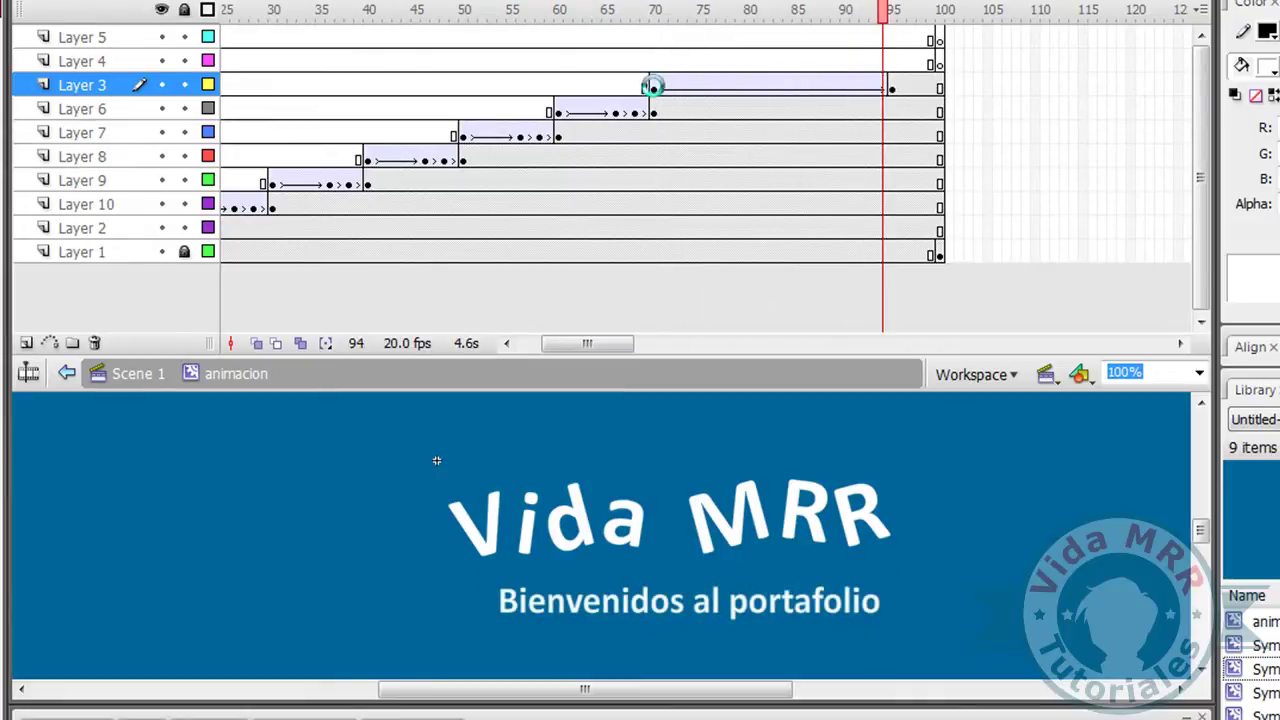
left_click(653, 88)
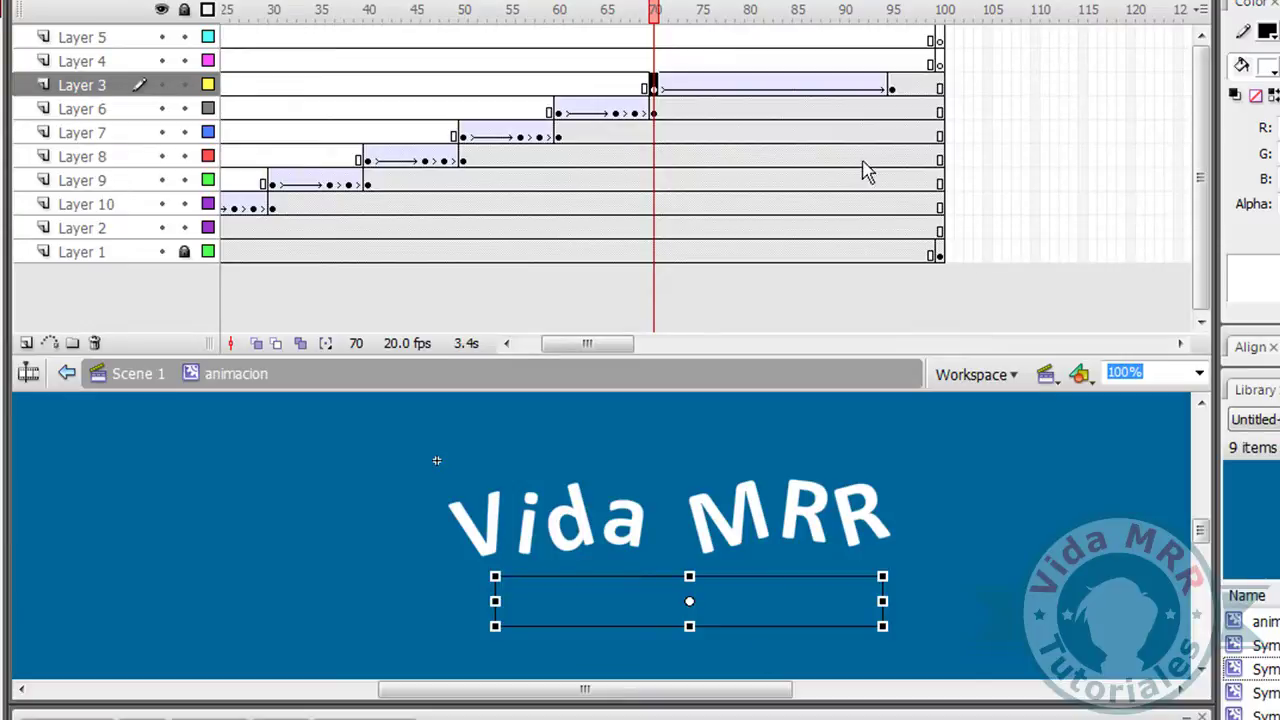
left_click(893, 88)
left_click(726, 603)
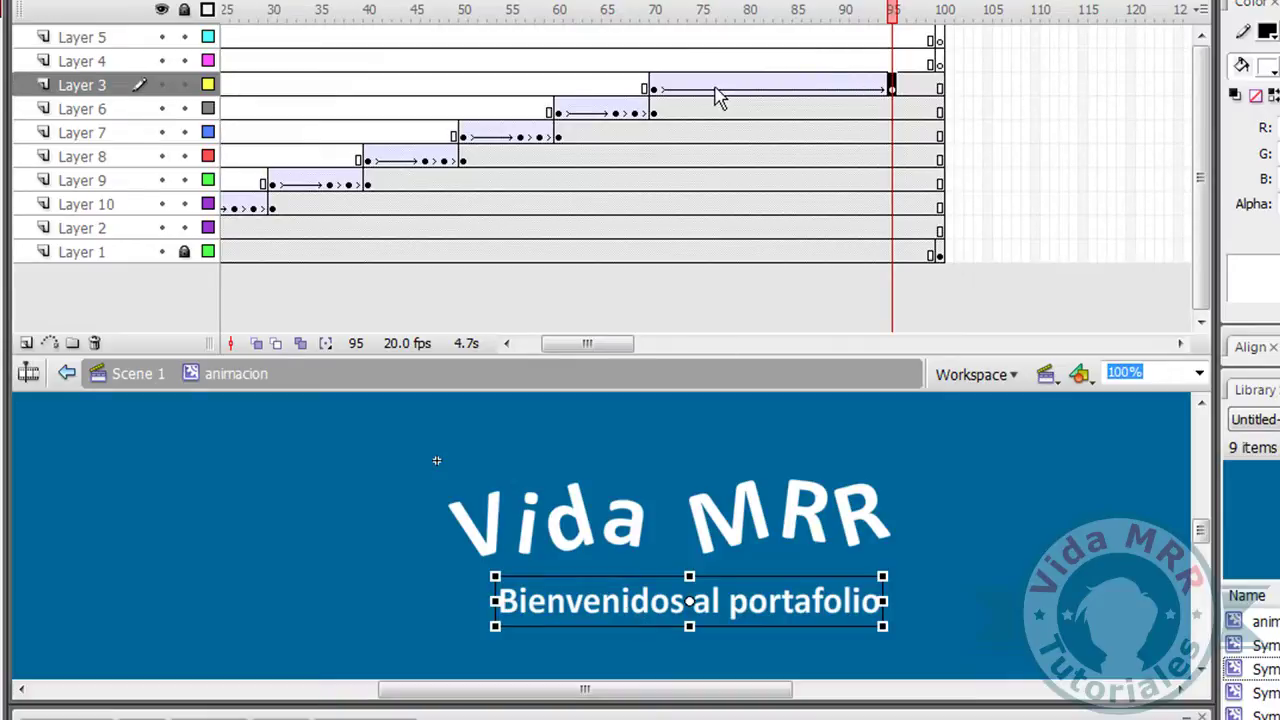
left_click_drag(928, 88, 940, 88)
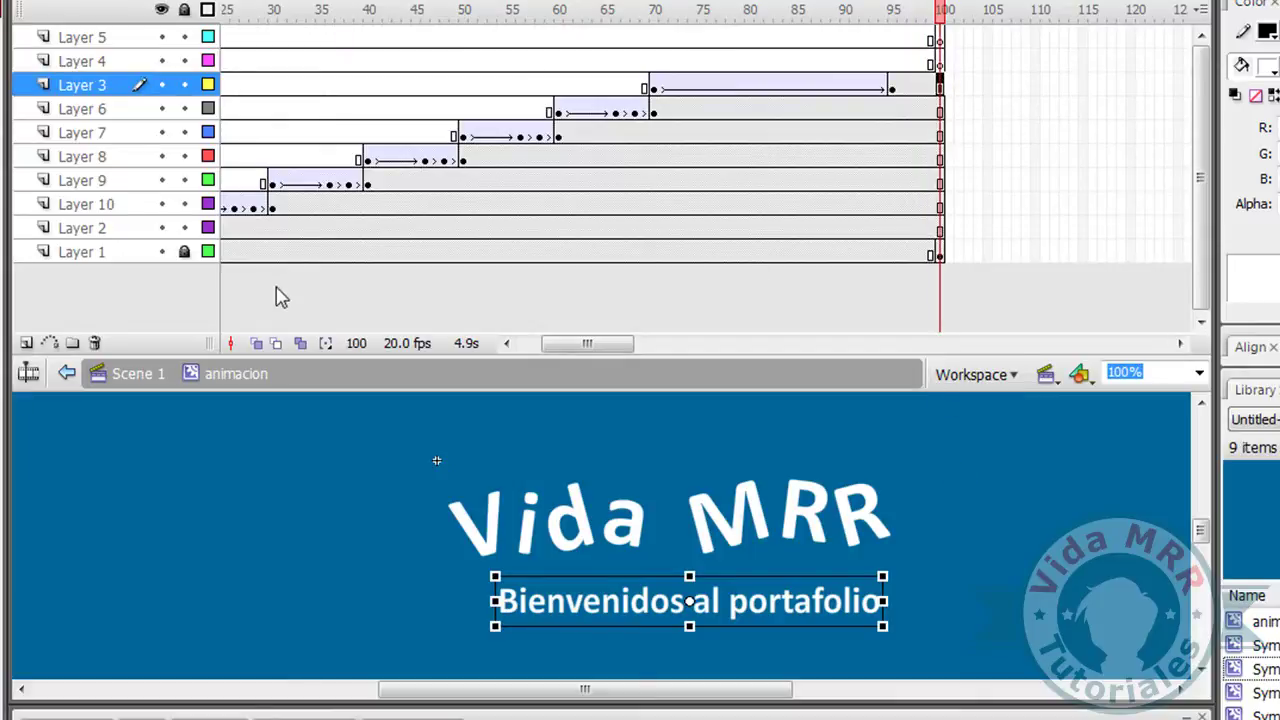
left_click(257, 311)
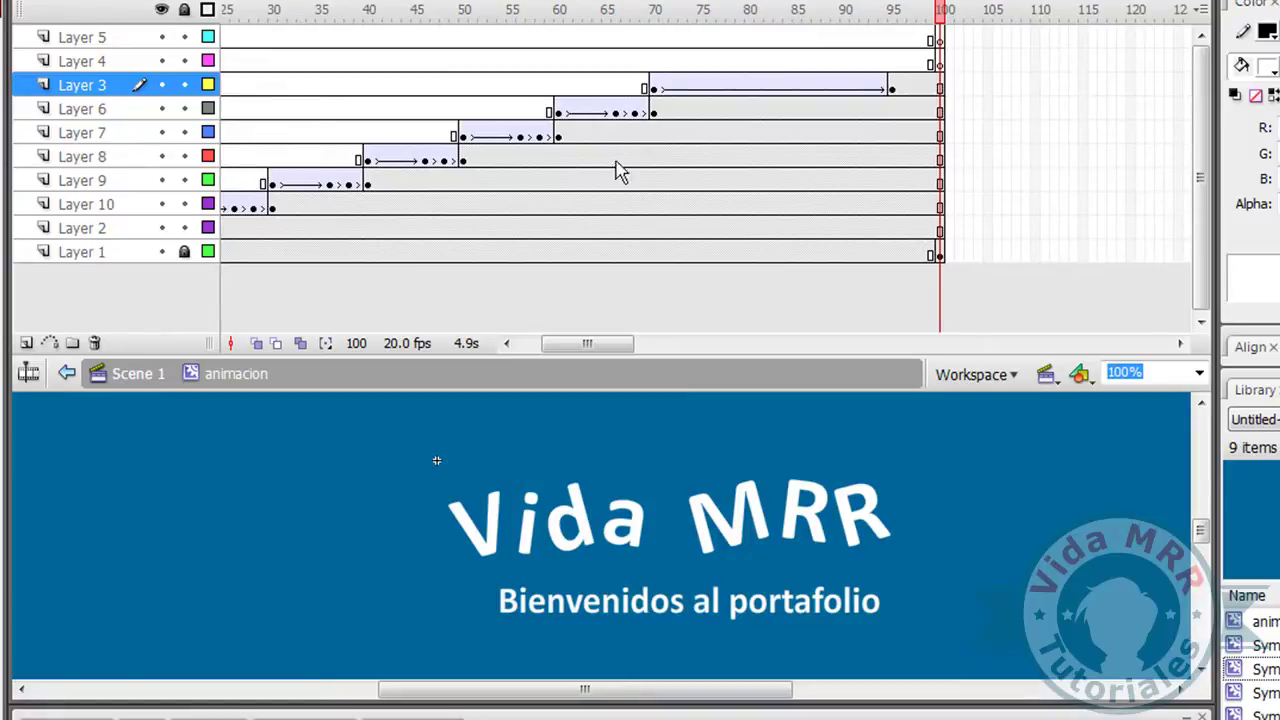
Lock all layers and add the script stop(); to frame 100 of Layer 4.
left_click(940, 62)
left_click(184, 10)
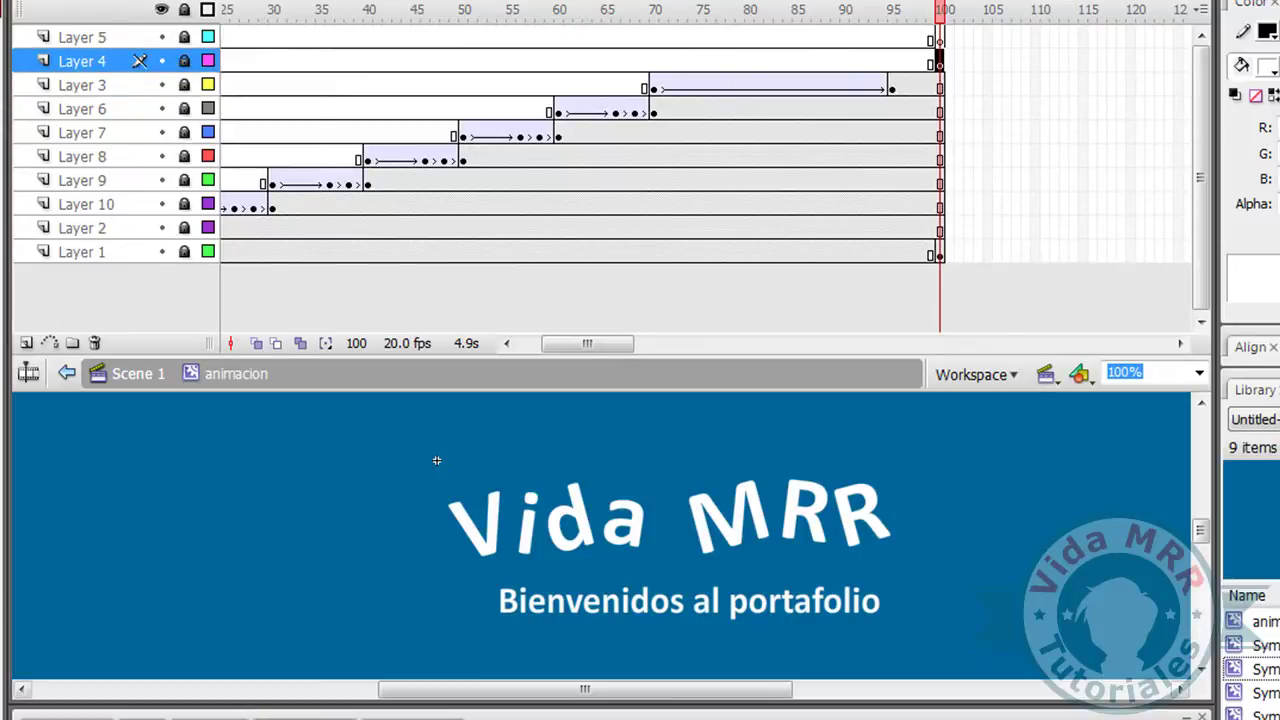
left_click(310, 716)
type("stop();")
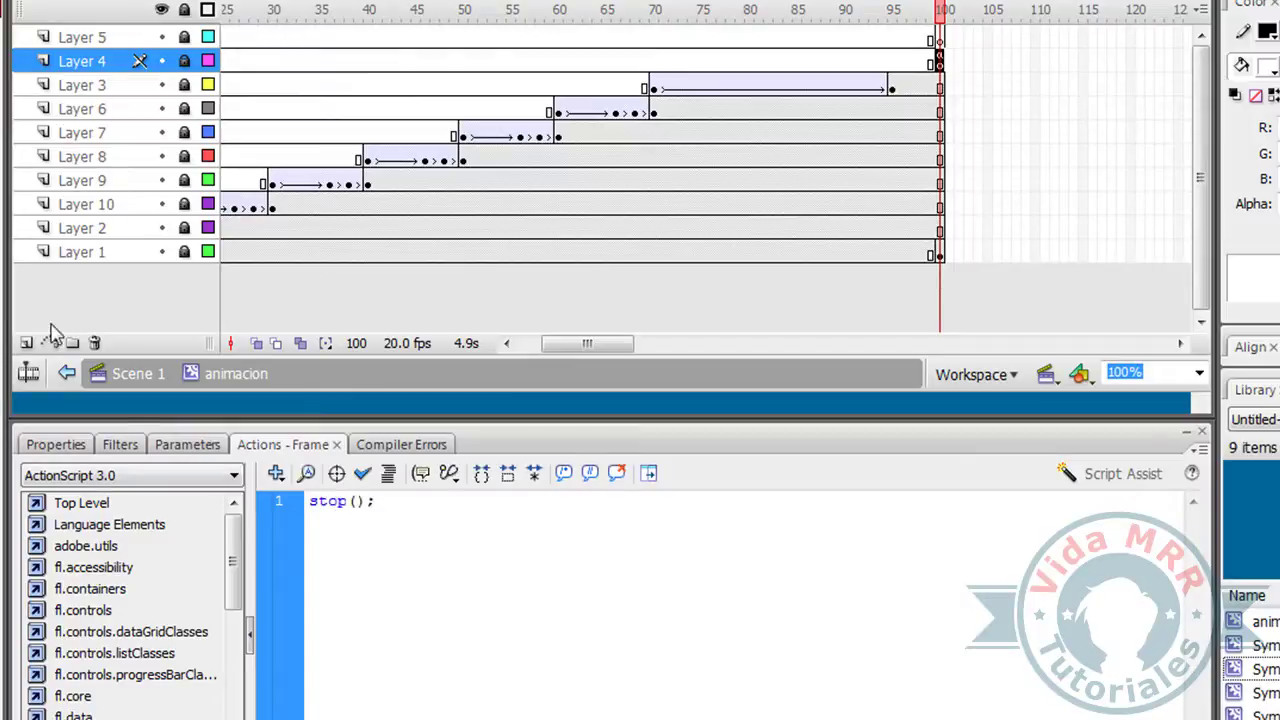
Show the properties again, return to Scene 1 and shrink the timeline's height.
left_click(75, 444)
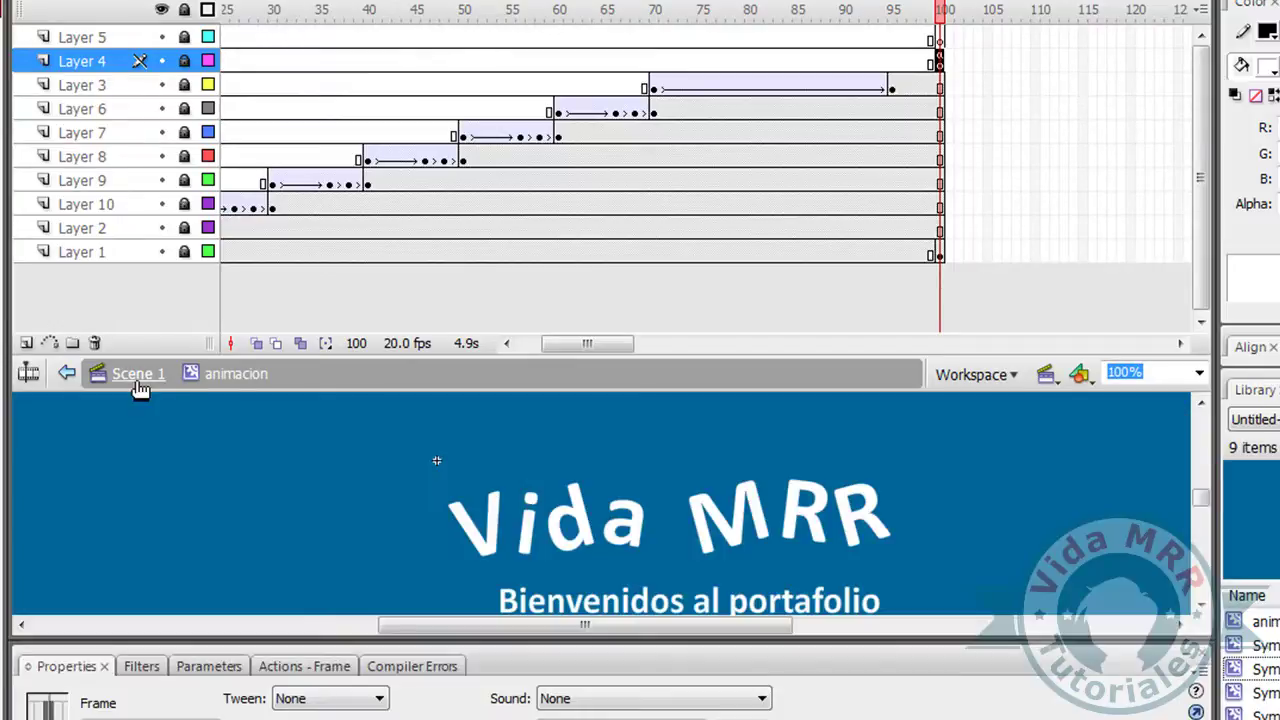
left_click(138, 376)
left_click_drag(331, 364, 338, 128)
left_click(329, 222)
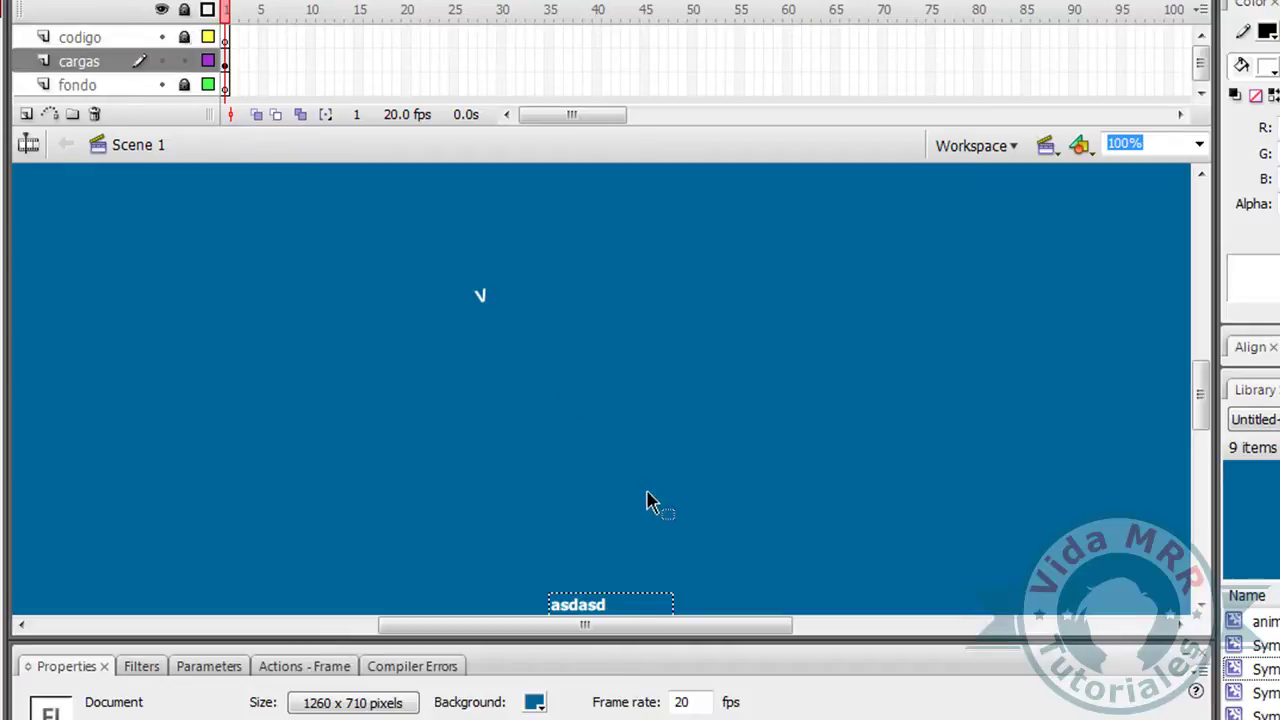
scroll(651, 497, "down", 2)
scroll(590, 392, "up", 2)
key("alt+f")
key("Escape")
left_click(227, 62)
left_click(226, 38)
left_click(186, 60)
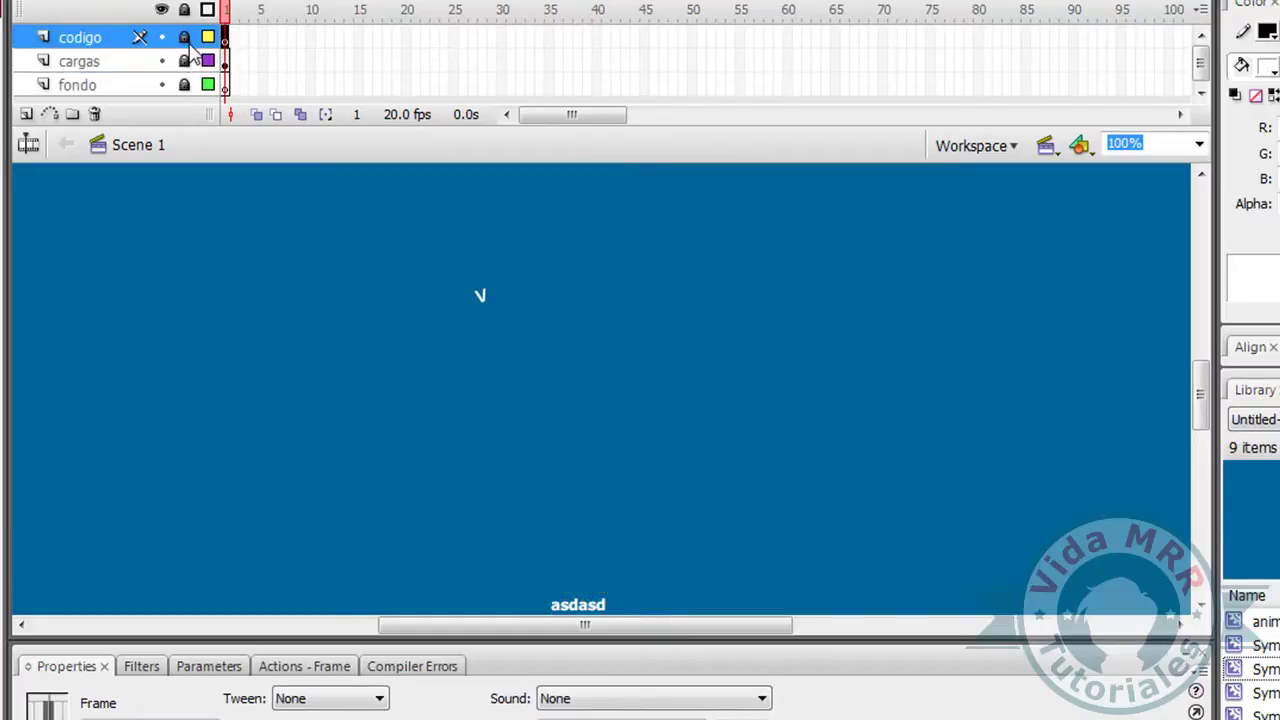
left_click(184, 37)
left_click(184, 61)
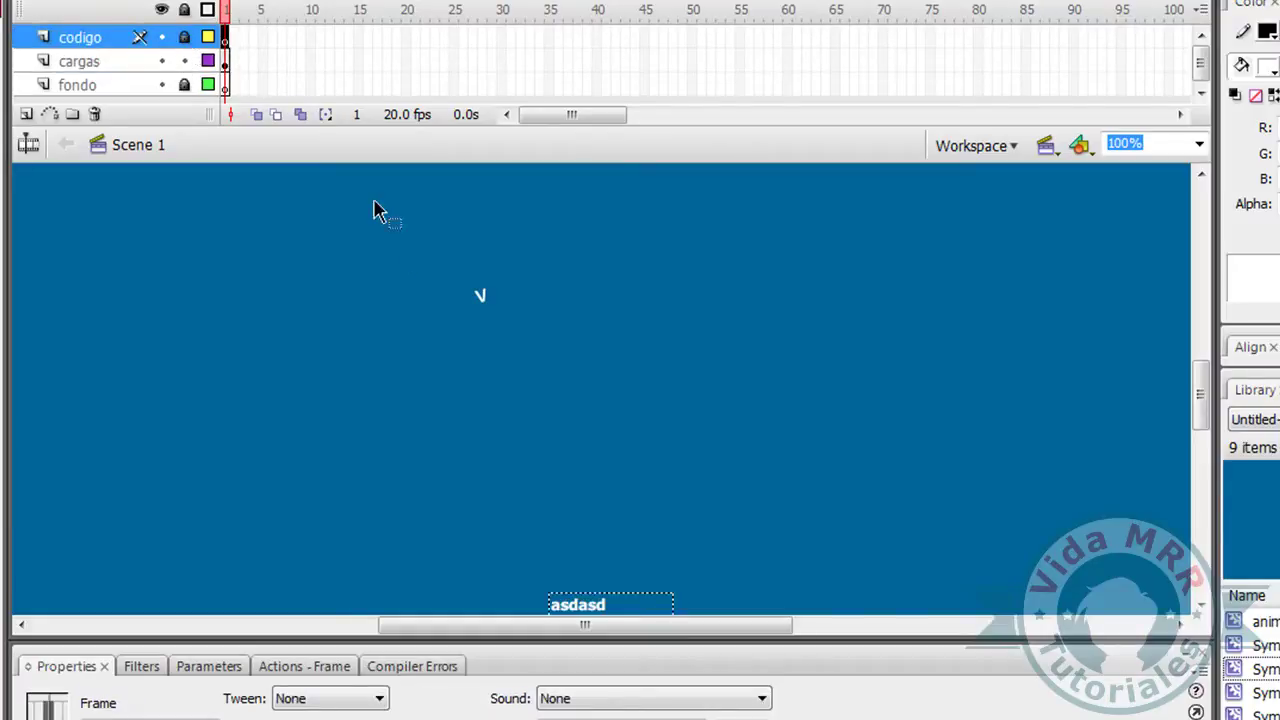
Give the animacion movie clip the instance name cargador and lock the cargas layer.
left_click(479, 298)
left_click(144, 698)
left_click(120, 660)
left_click(179, 718)
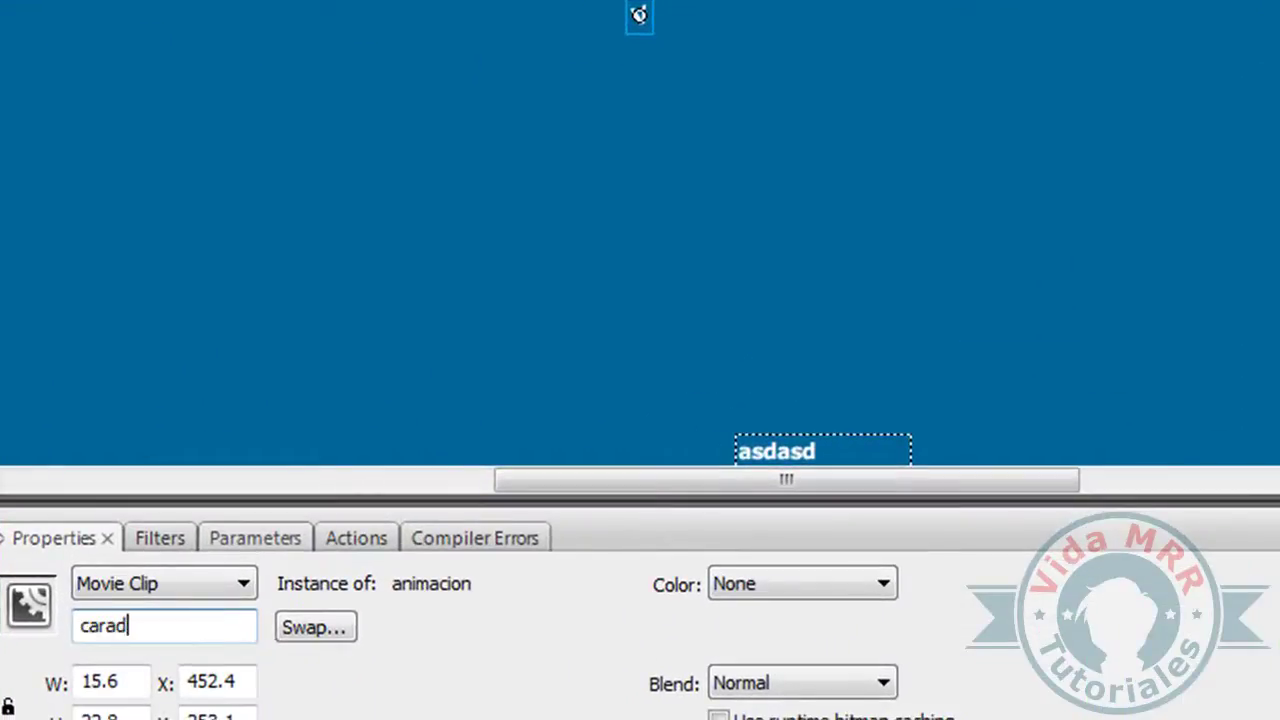
type("cargador")
double_click(211, 626)
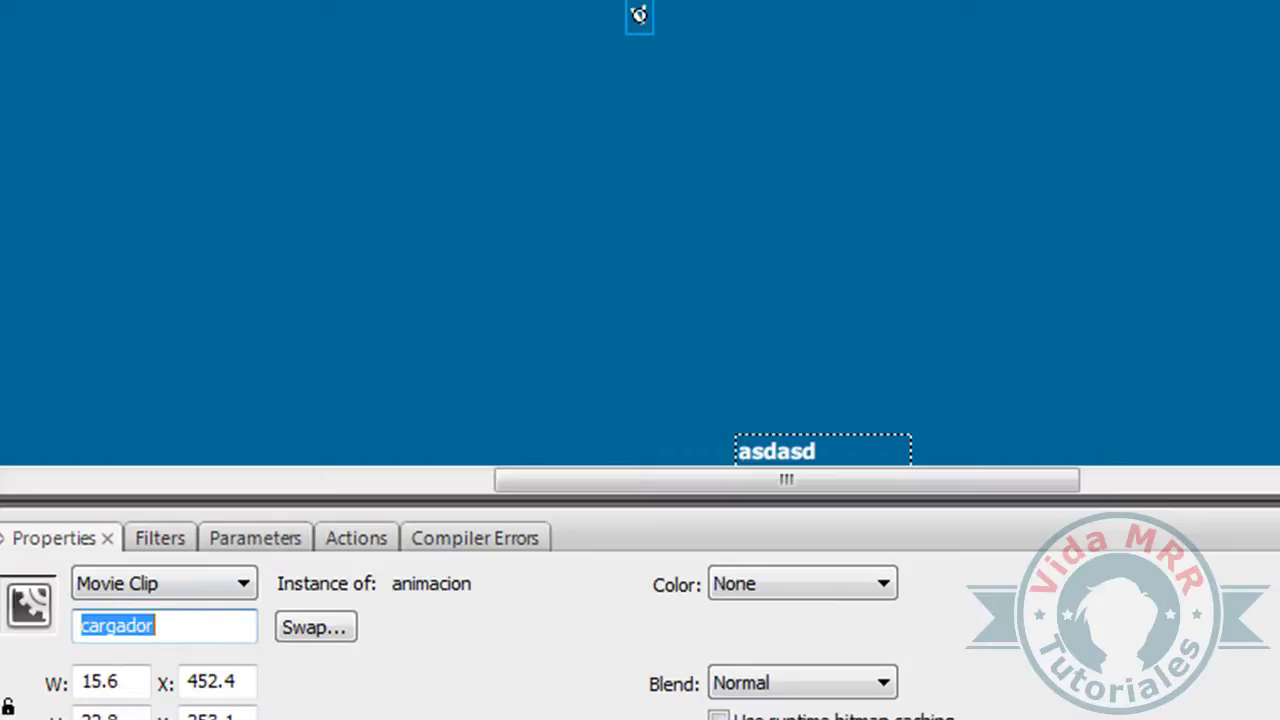
left_click(192, 49)
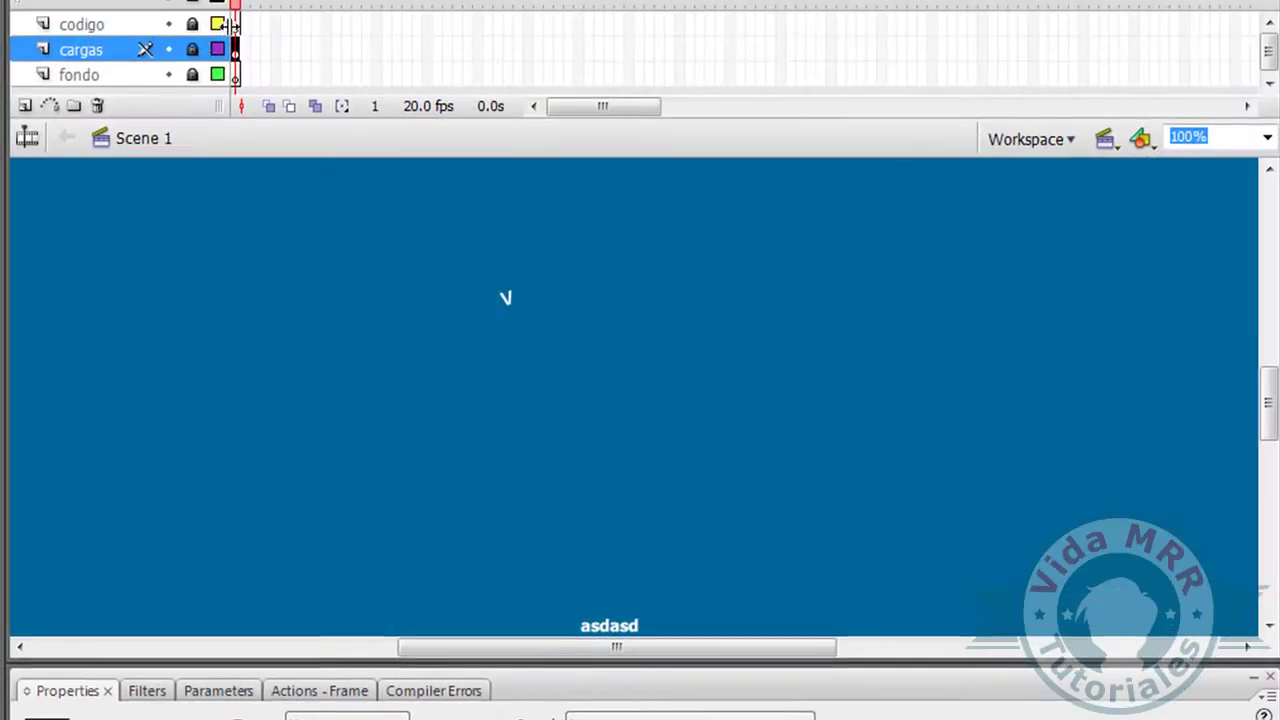
Make the codigo layer active and start its frame 1 script with stop();.
left_click(94, 27)
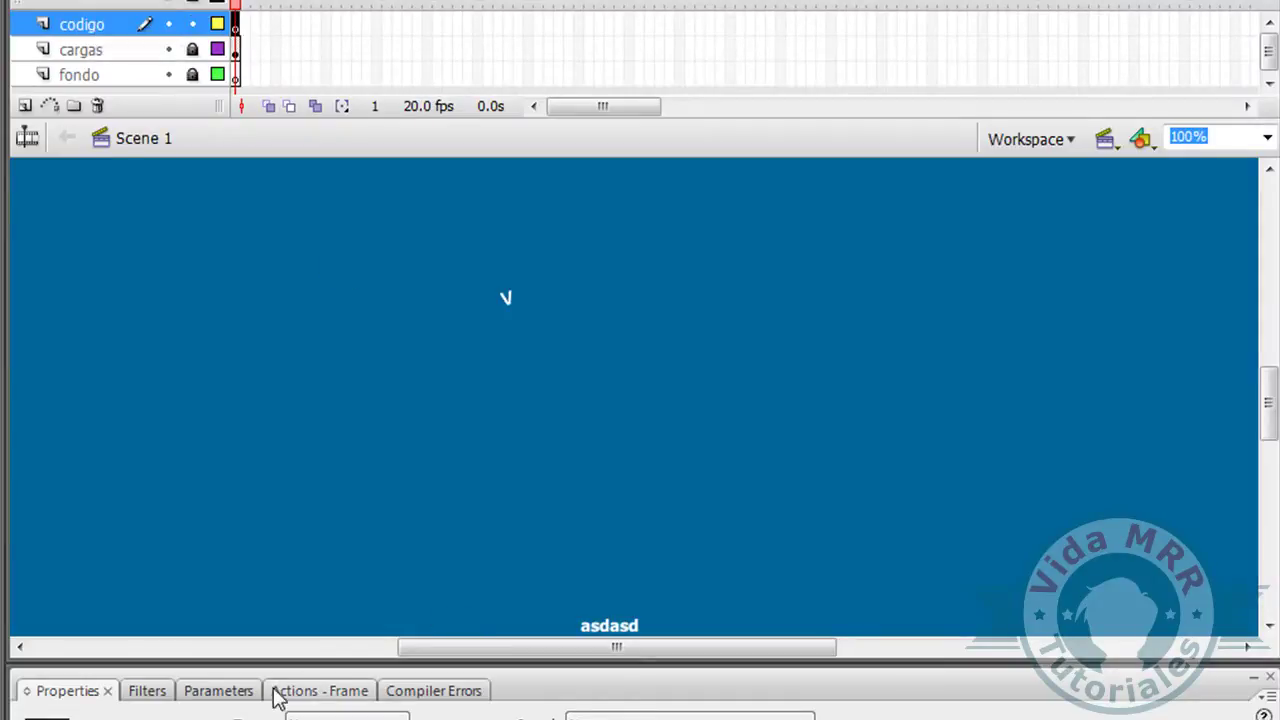
left_click(306, 691)
type("s")
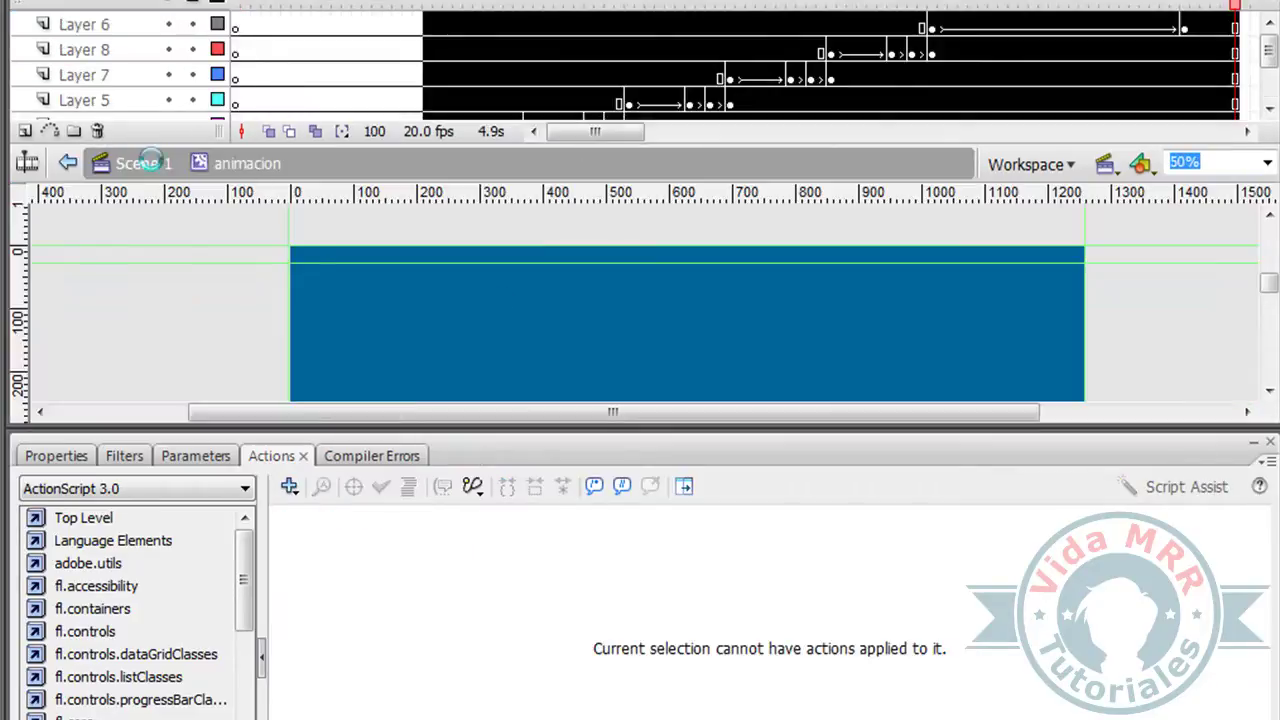
In the finished site document, return to Scene 1 and copy the entire preloader script from frame 1 of the codigo layer.
left_click(148, 162)
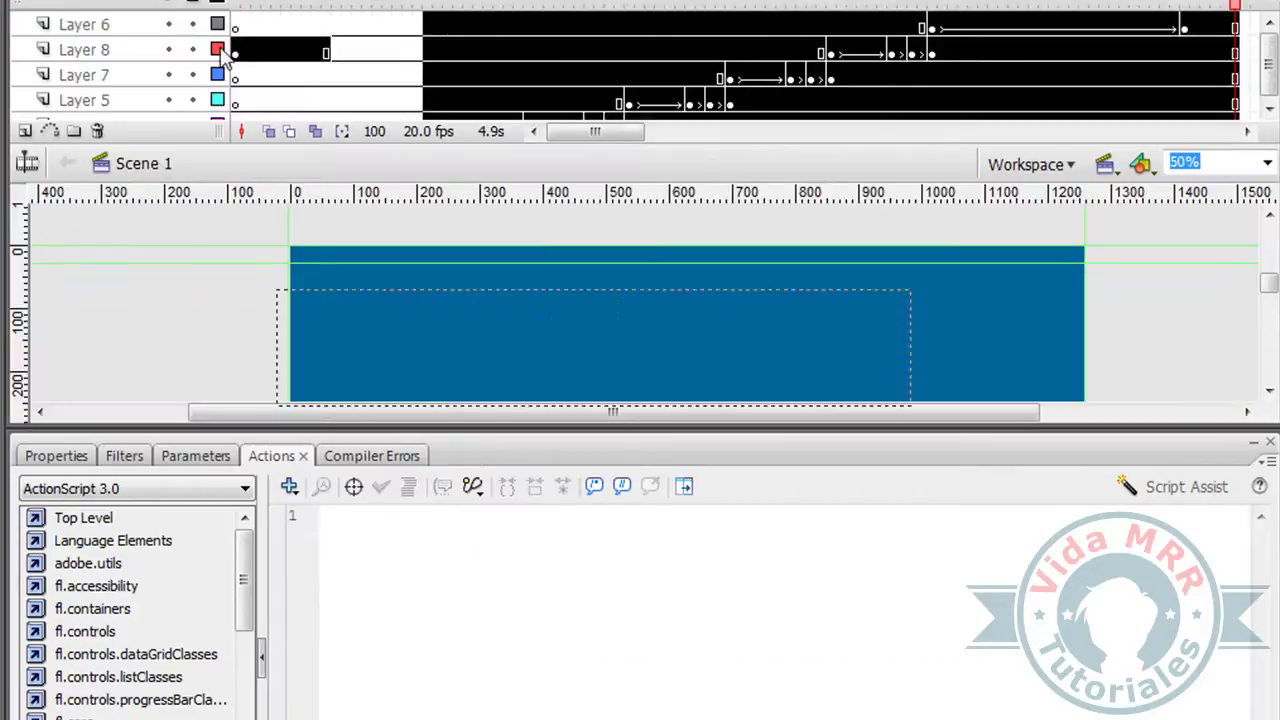
left_click(237, 26)
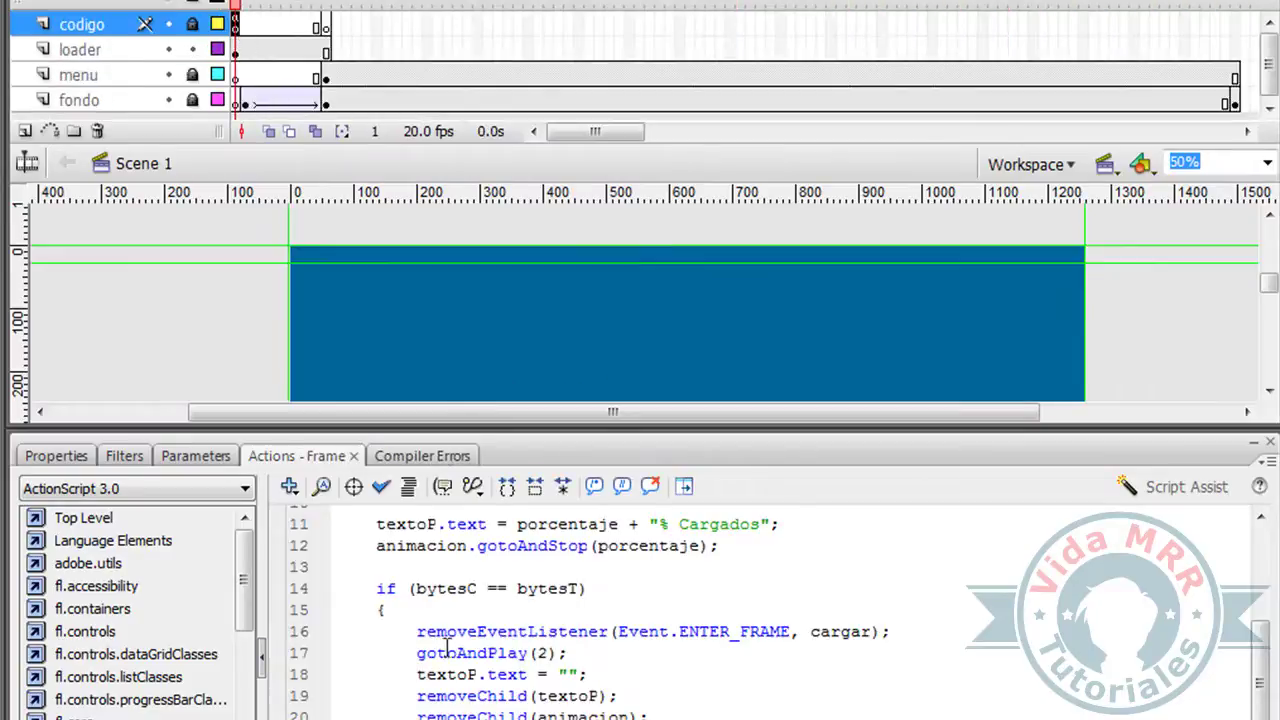
key("ctrl+a")
left_click_drag(340, 716, 297, 405)
key("ctrl+c")
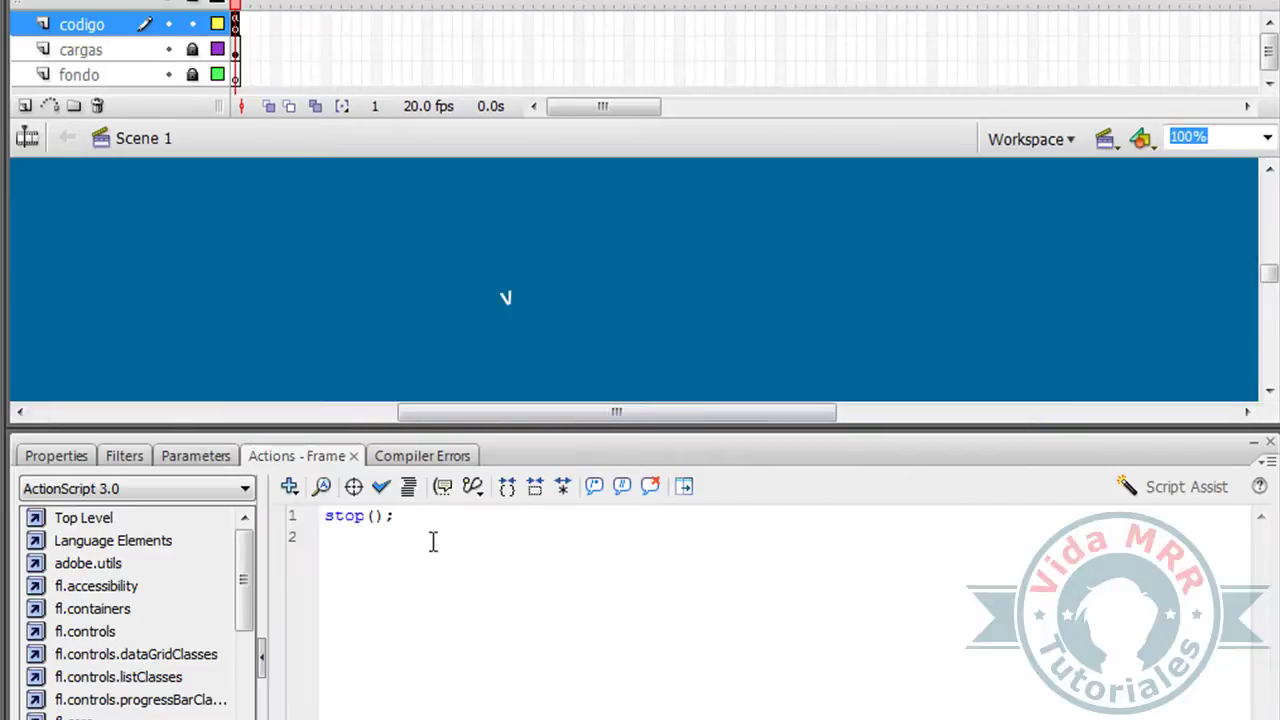
Back in the new document, replace the codigo layer's frame 1 script with the copied preloader code.
left_click(433, 541)
triple_click(326, 513)
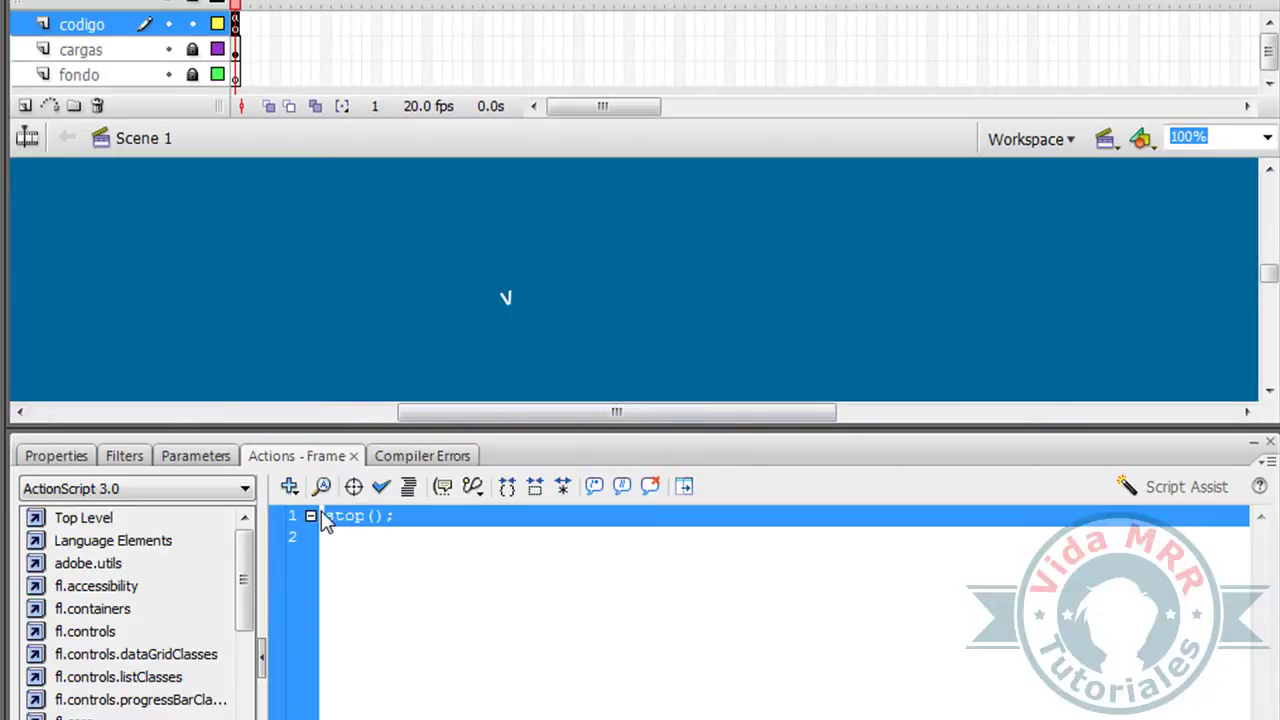
key("ctrl+v")
scroll(383, 566, "up", 3)
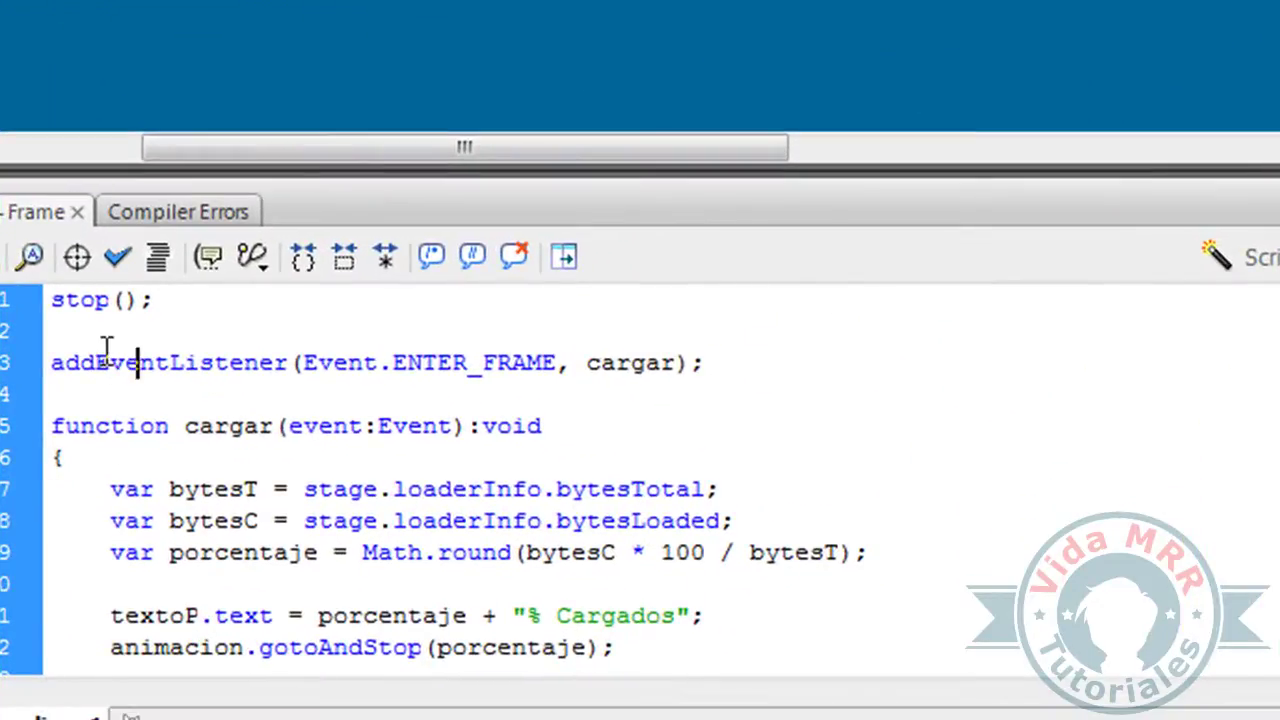
Examine the addEventListener line, its ENTER_FRAME event and the cargar function it calls.
mouse_move(54, 360)
left_mouse_down()
mouse_move(726, 363)
mouse_move(311, 380)
mouse_move(110, 365)
mouse_move(64, 380)
left_mouse_up()
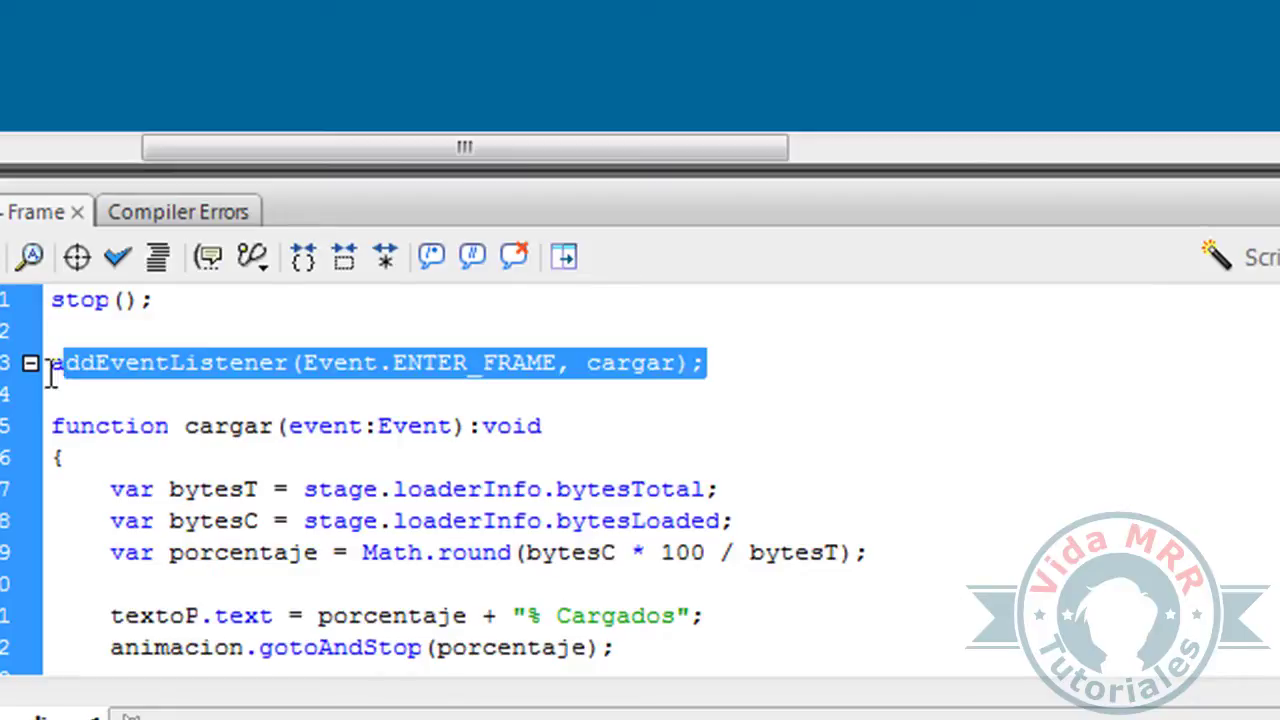
left_click(50, 370)
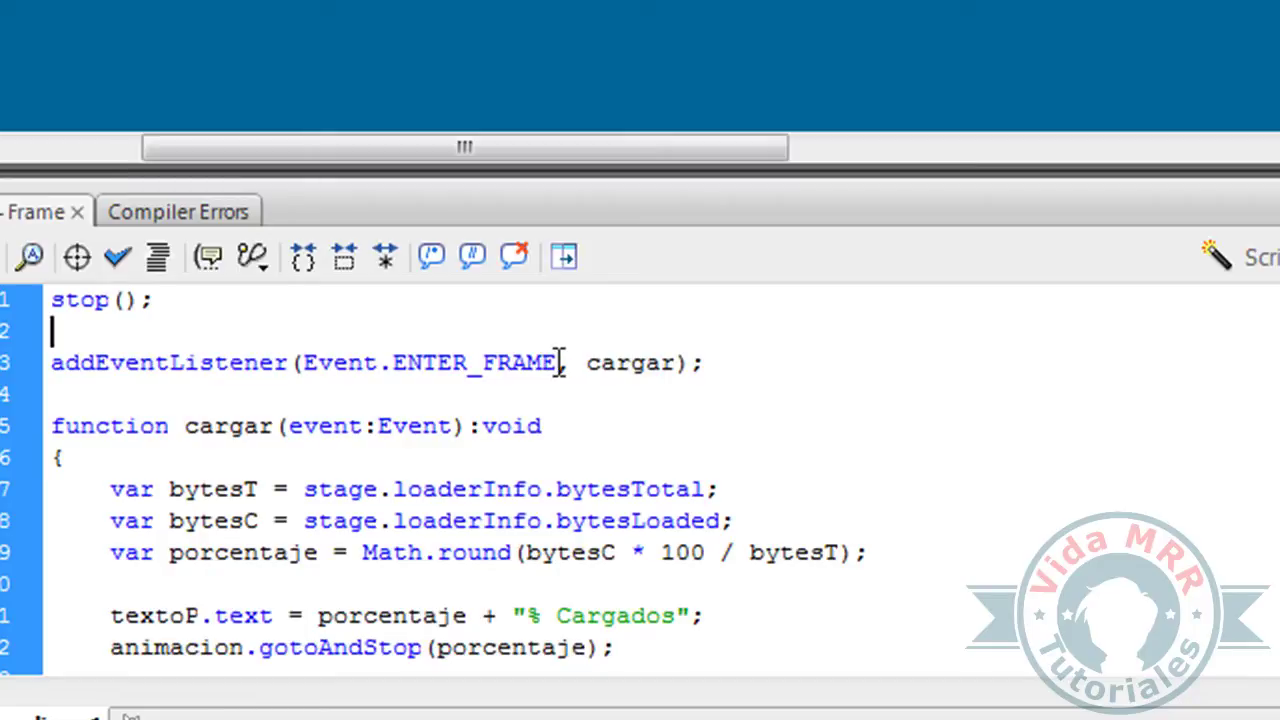
left_click_drag(676, 363, 596, 377)
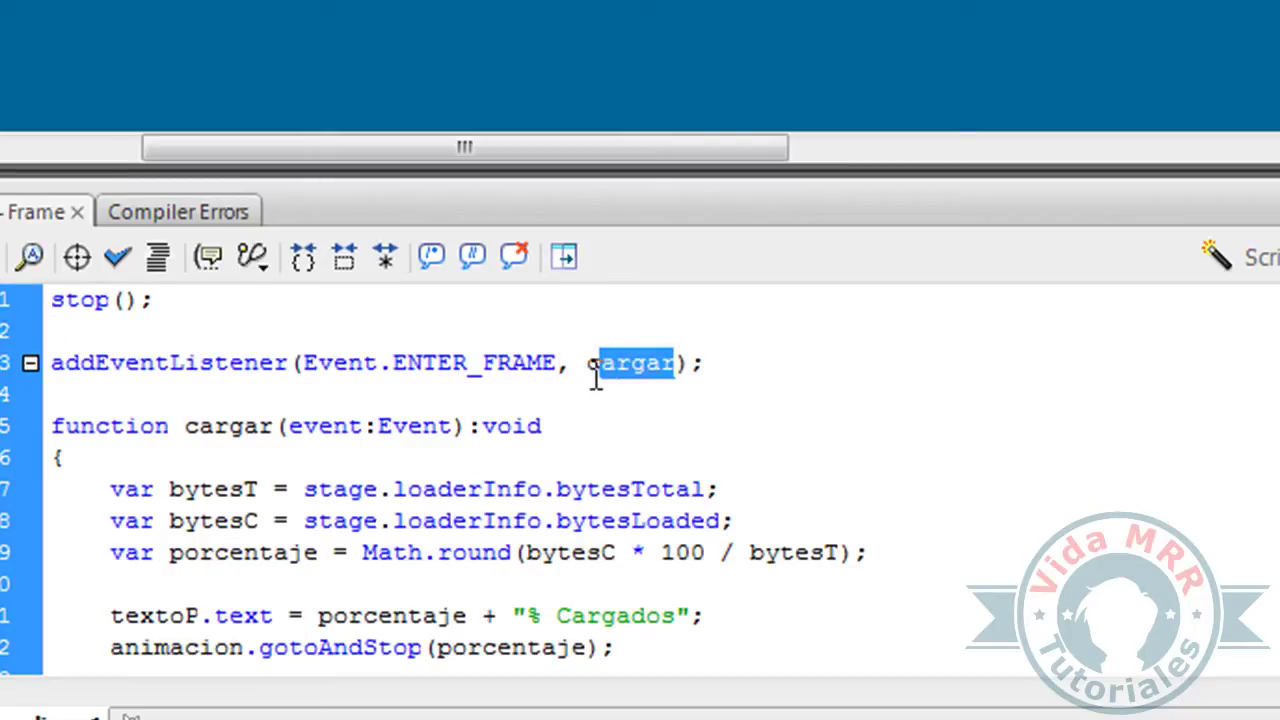
left_click(587, 370)
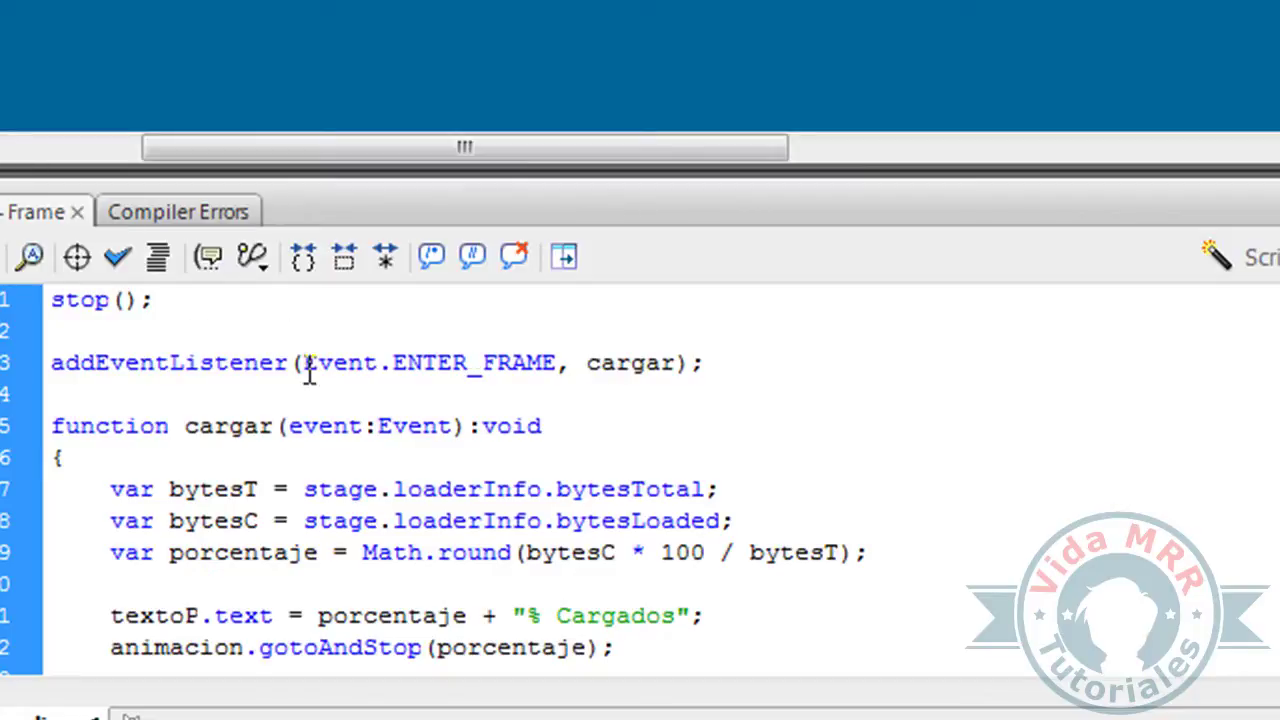
Review the three variables in the cargar function, focusing on how bytesT uses stage.loaderInfo.bytesTotal.
scroll(732, 345, "down", 1)
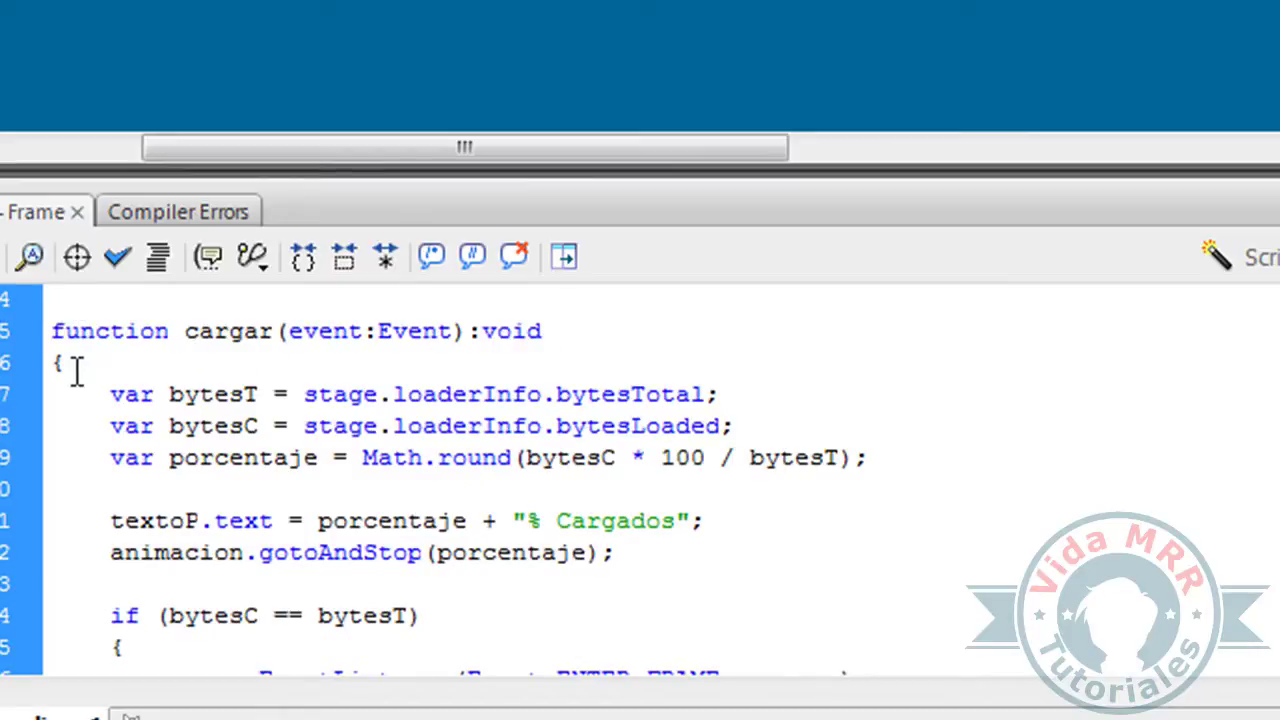
scroll(92, 368, "down", 1)
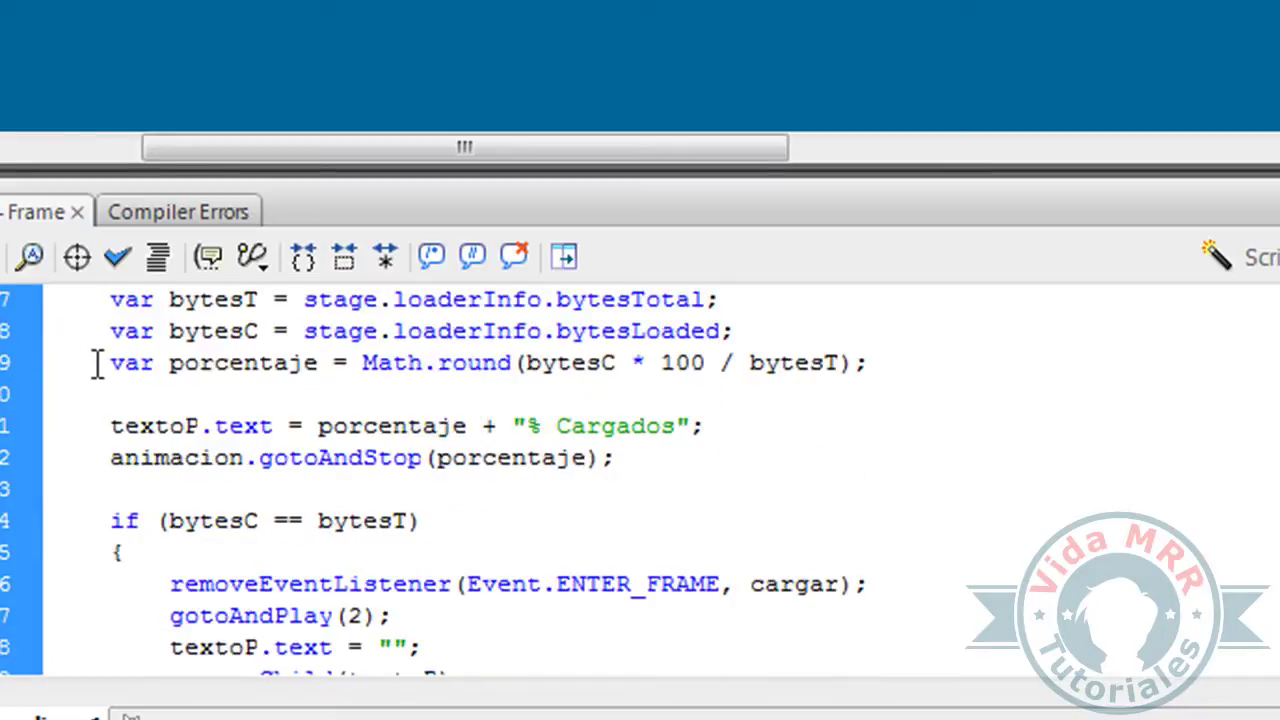
scroll(96, 363, "up", 1)
left_click_drag(112, 392, 871, 457)
left_click(788, 450)
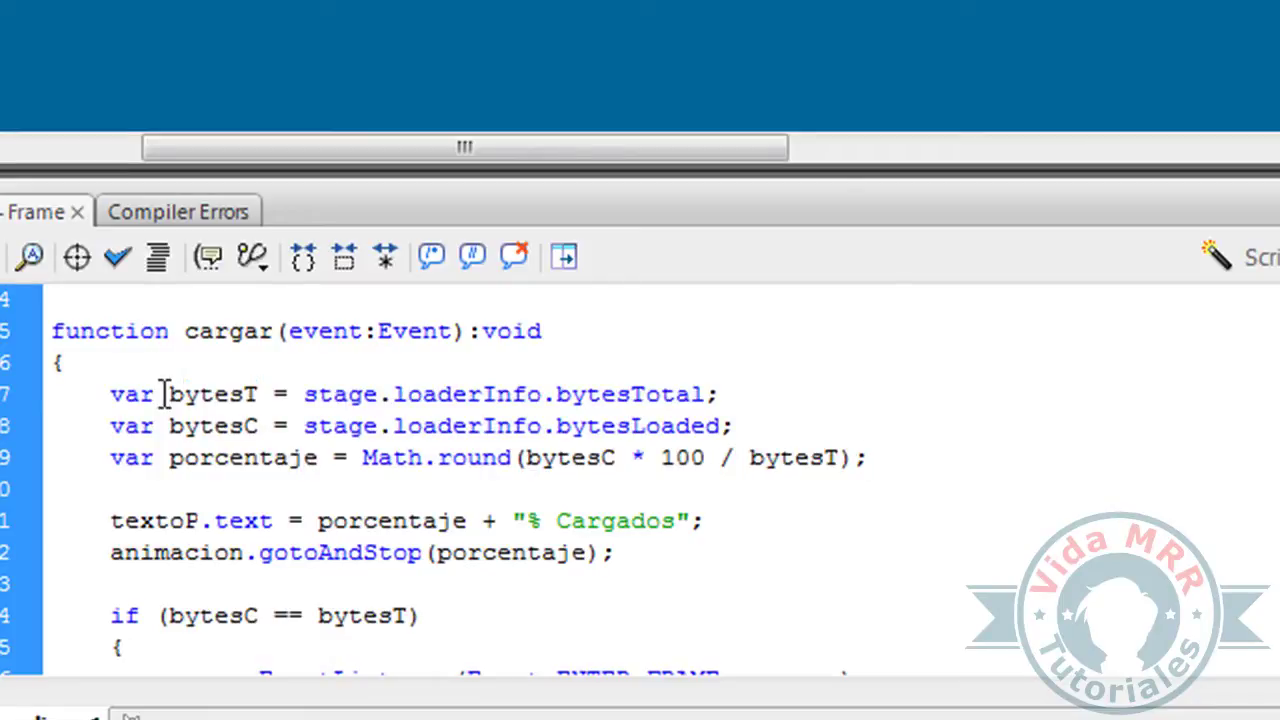
double_click(225, 390)
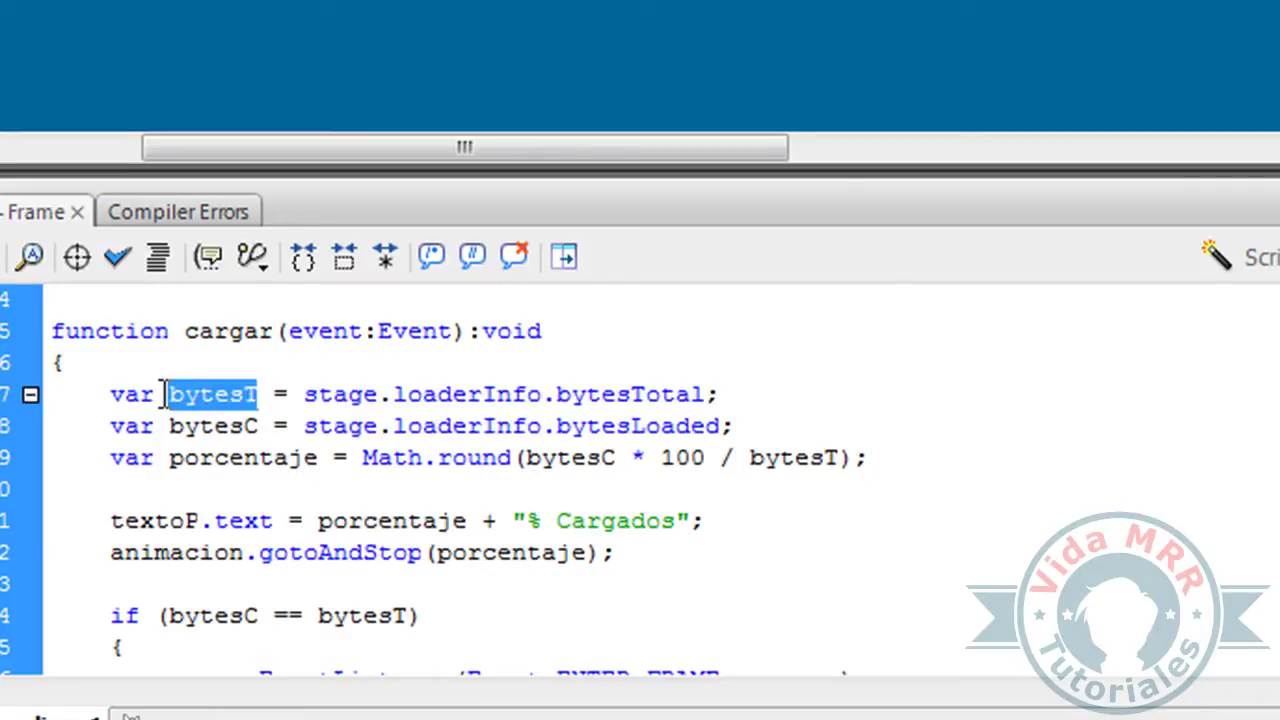
left_click(214, 390)
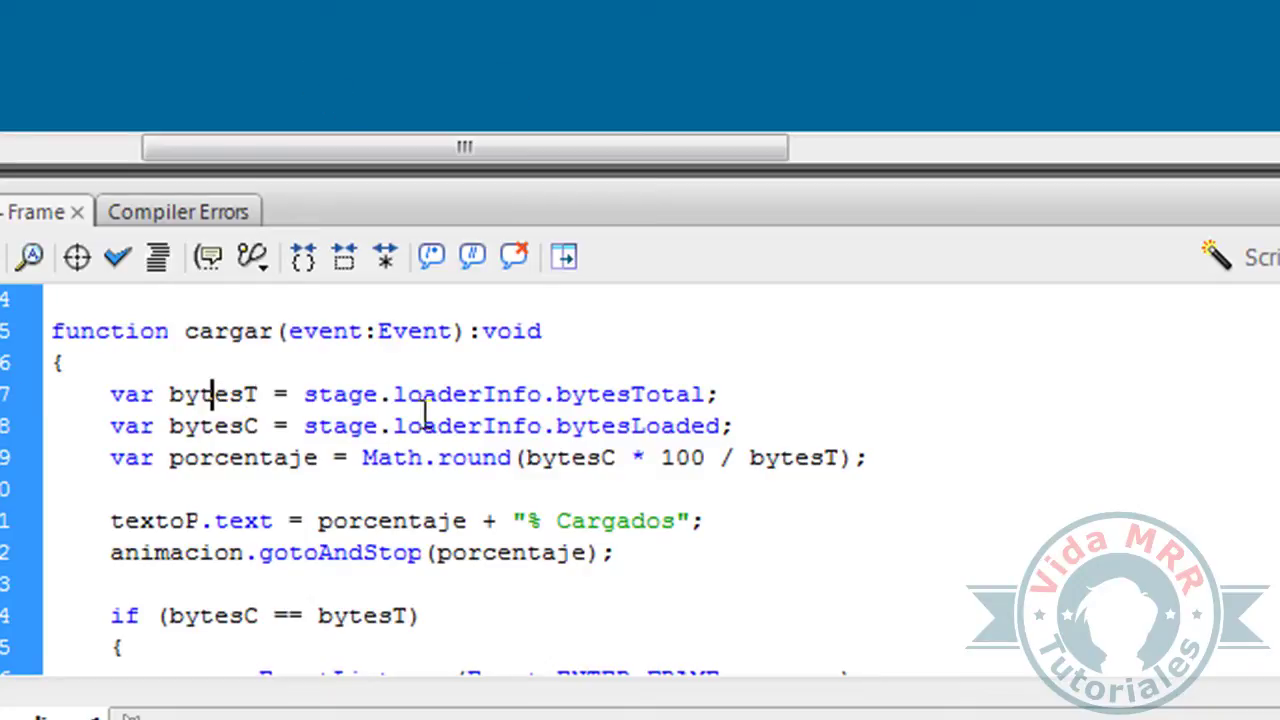
left_click_drag(303, 394, 551, 401)
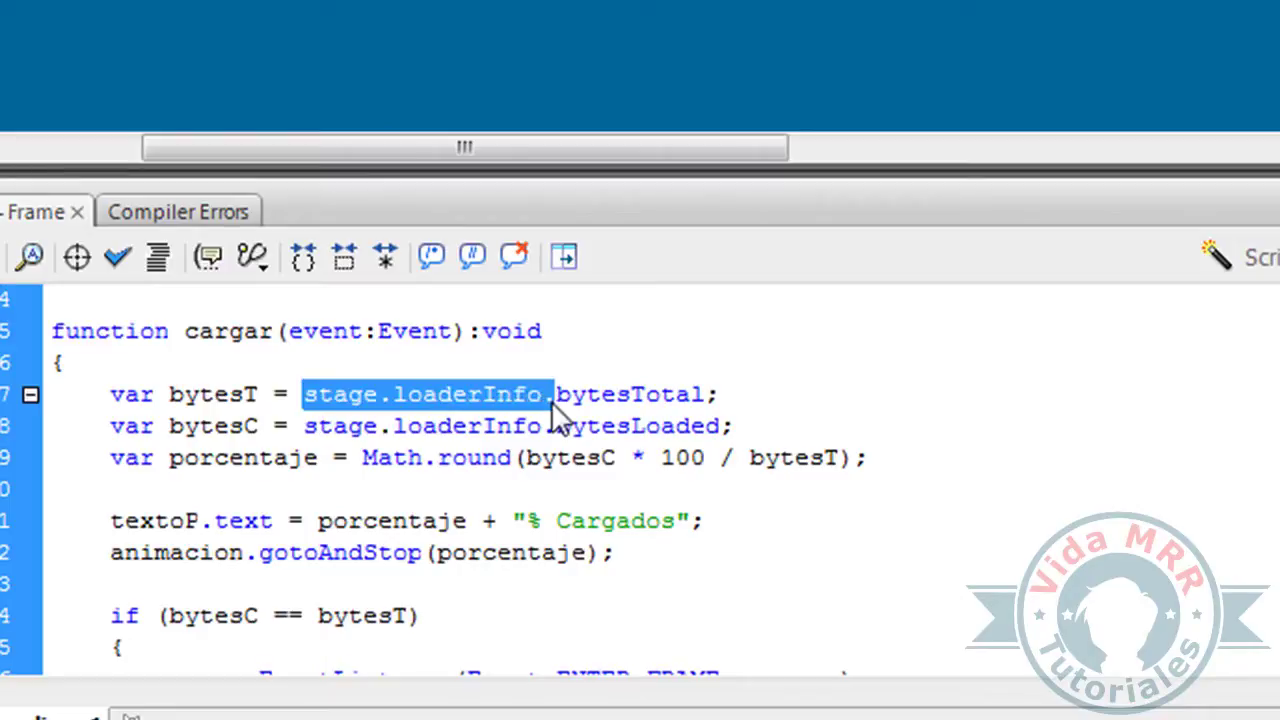
left_click(554, 396)
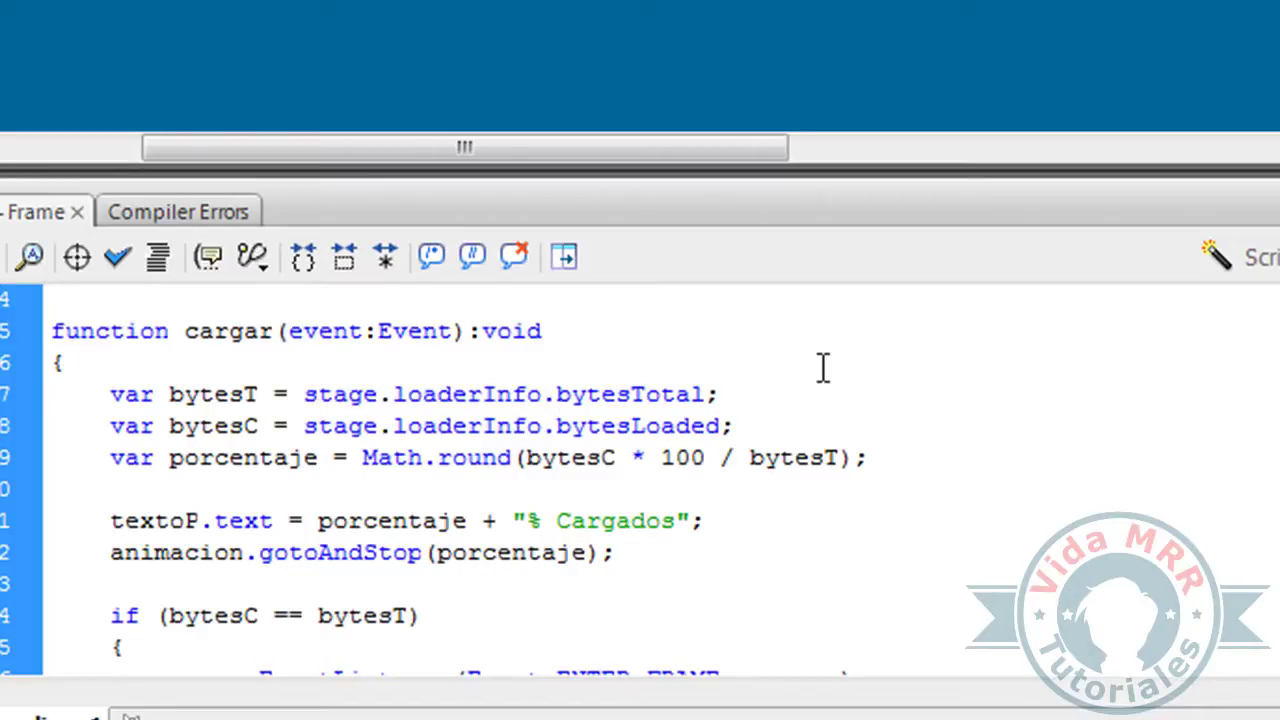
Examine the porcentaje calculation, including Math.round and the expression bytesC * 100 / bytesT.
scroll(785, 362, "down", 1)
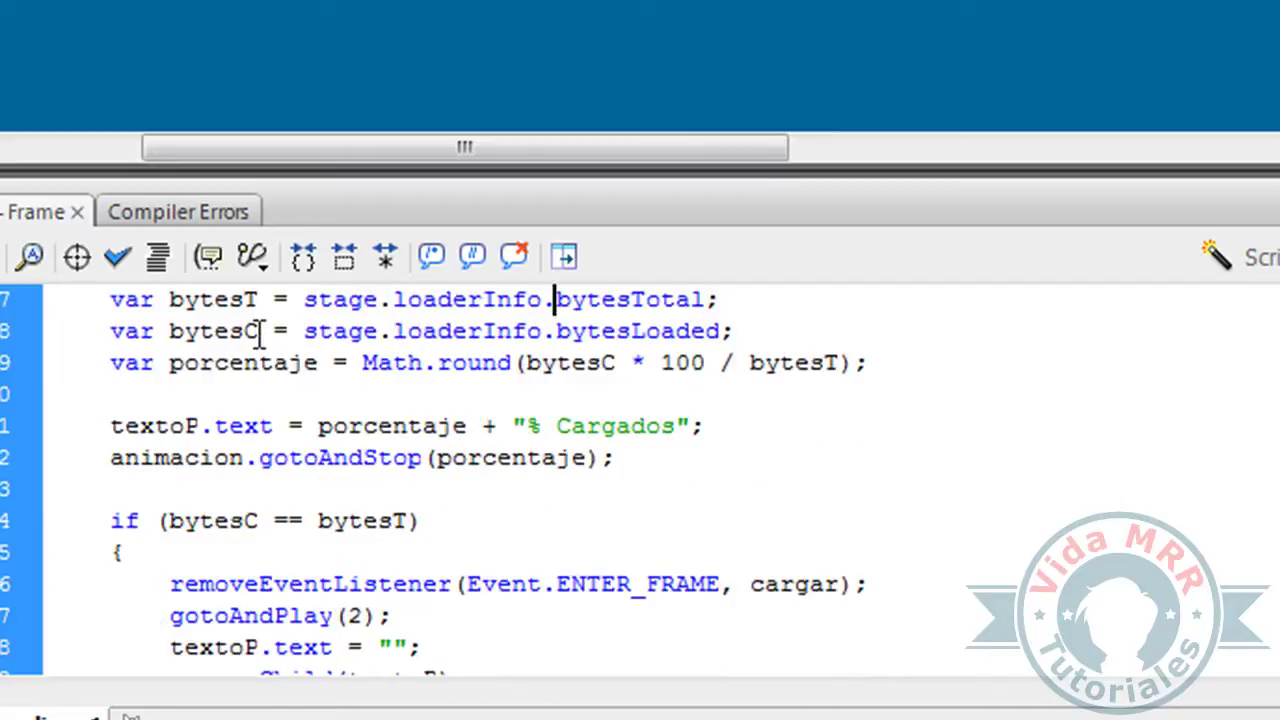
scroll(445, 6, "down", 1)
scroll(445, 6, "up", 1)
left_click_drag(366, 363, 507, 363)
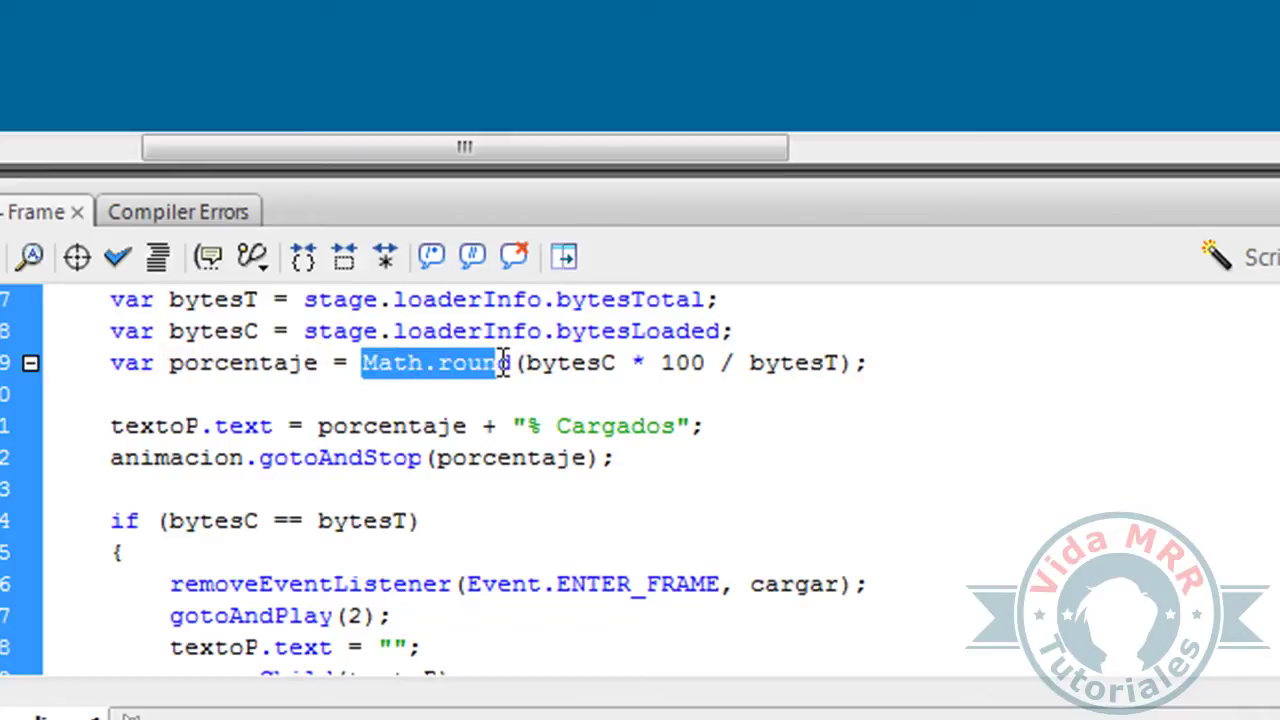
left_click(508, 363)
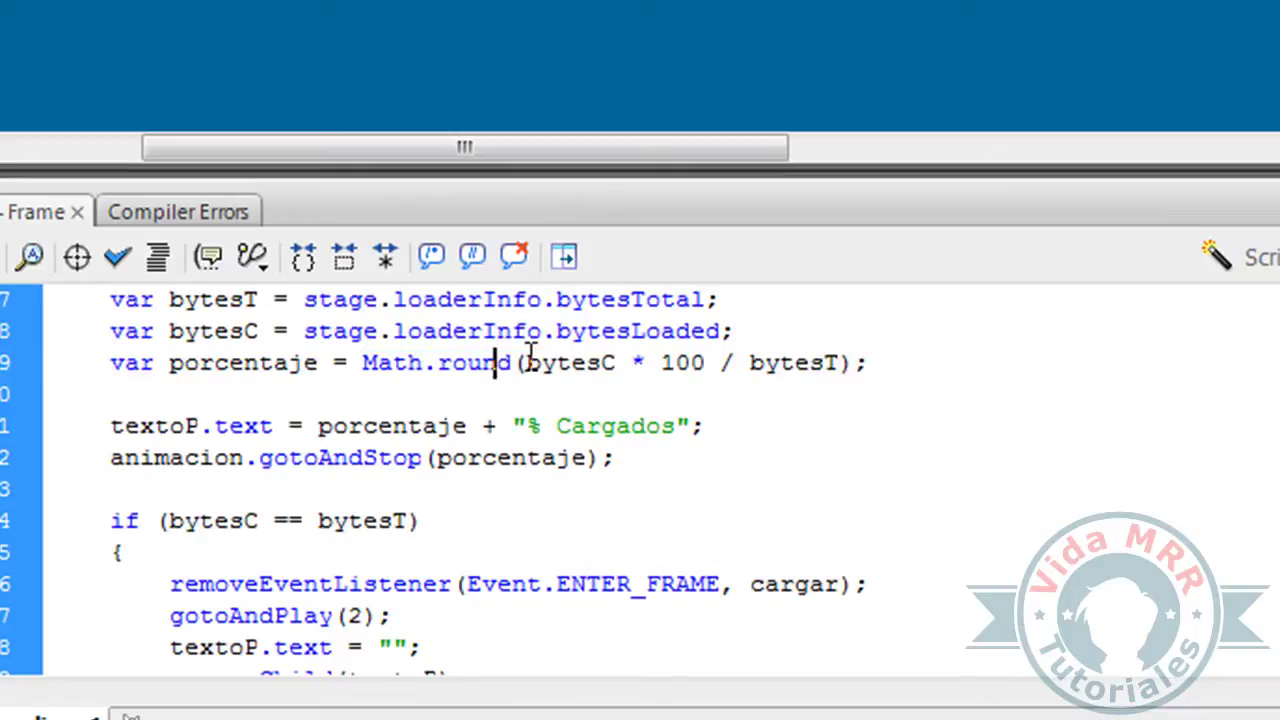
left_click_drag(524, 363, 830, 363)
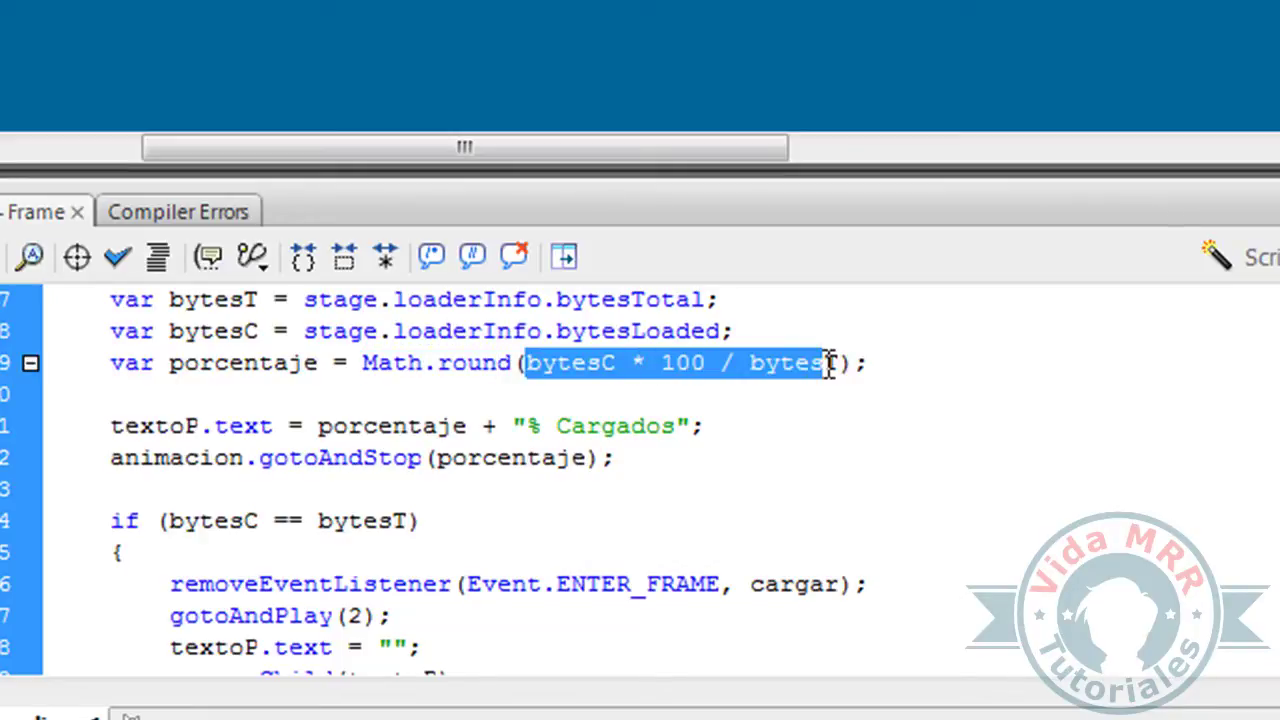
left_click(826, 363)
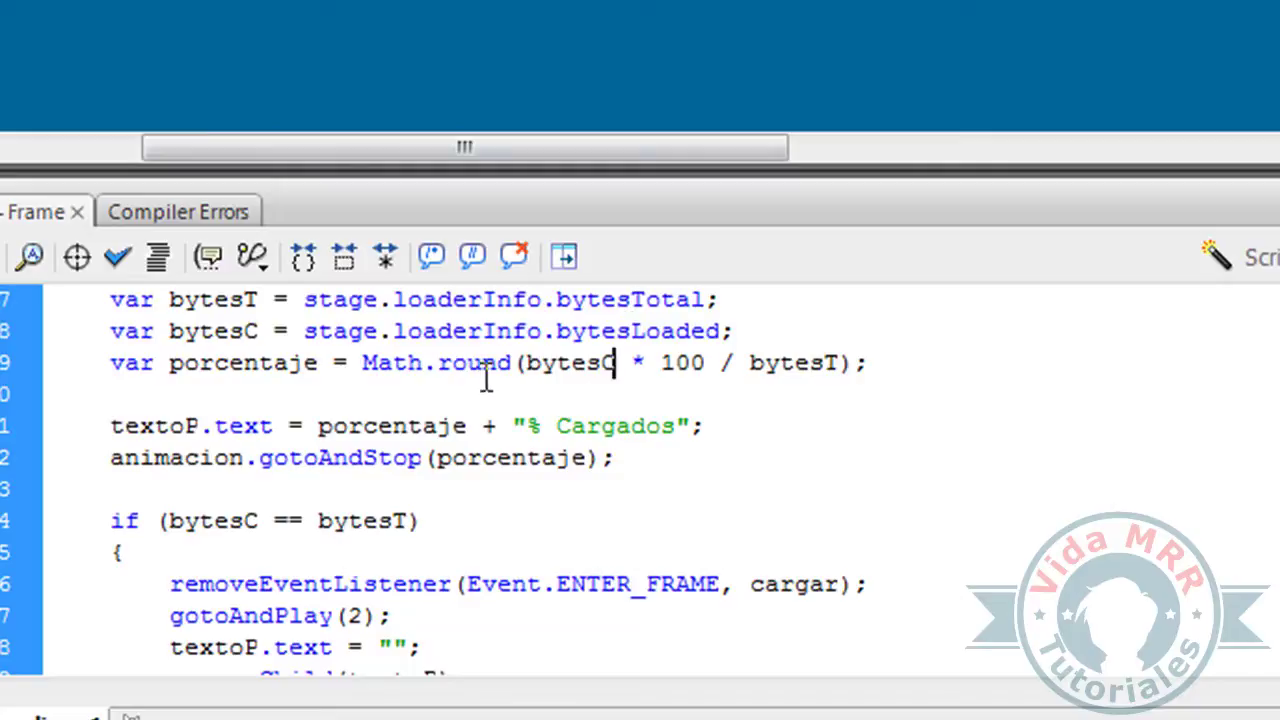
left_click_drag(512, 363, 360, 360)
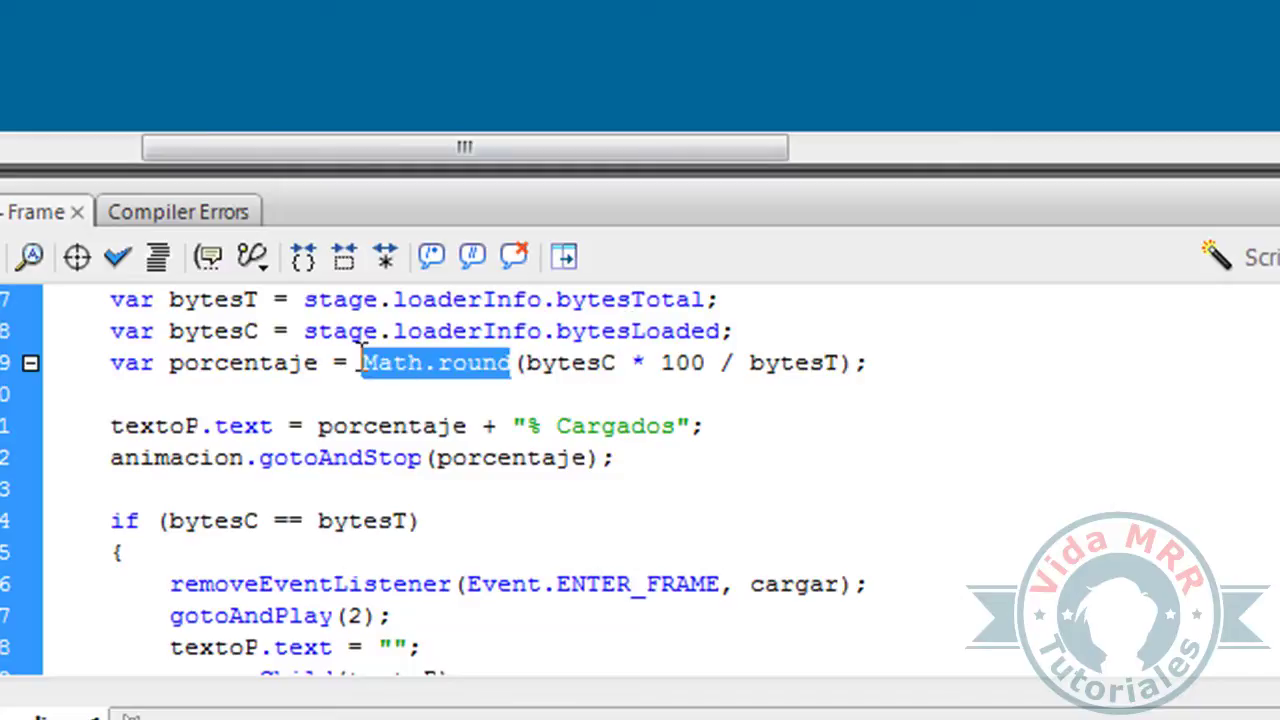
left_click(362, 358)
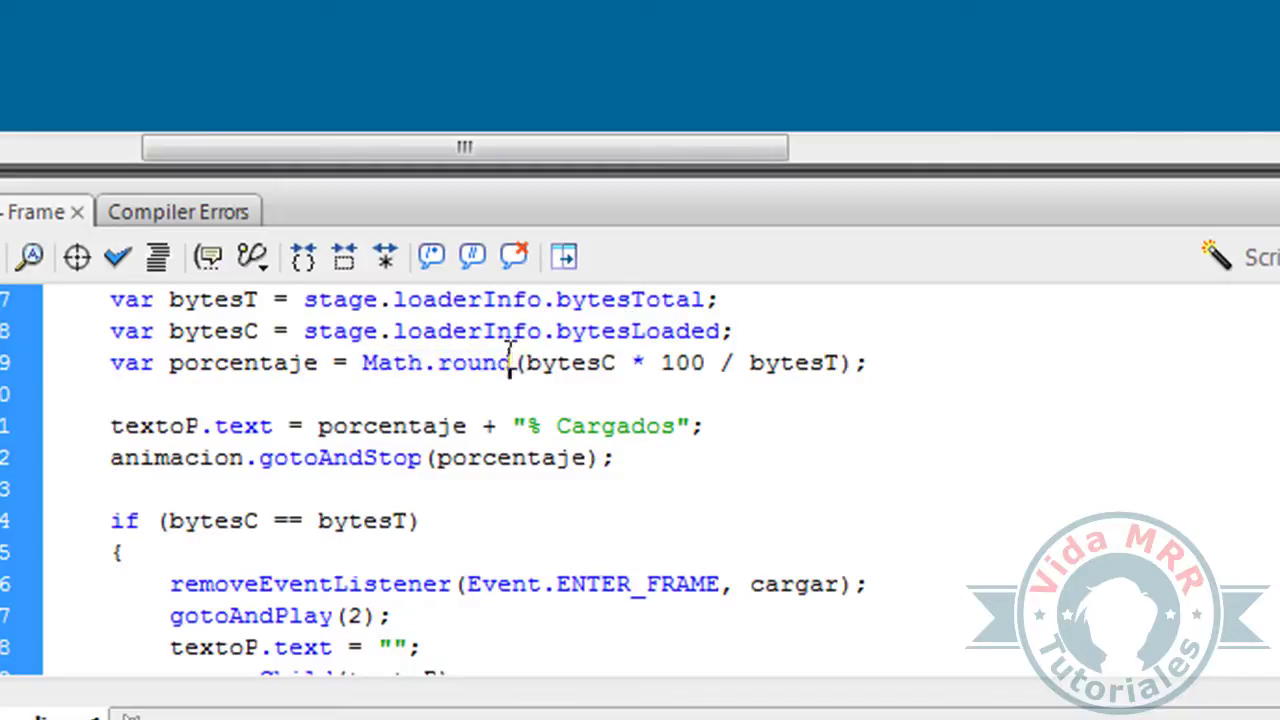
scroll(514, 337, "down", 1)
scroll(514, 337, "up", 1)
scroll(246, 397, "down", 1)
scroll(246, 397, "up", 1)
scroll(246, 397, "down", 1)
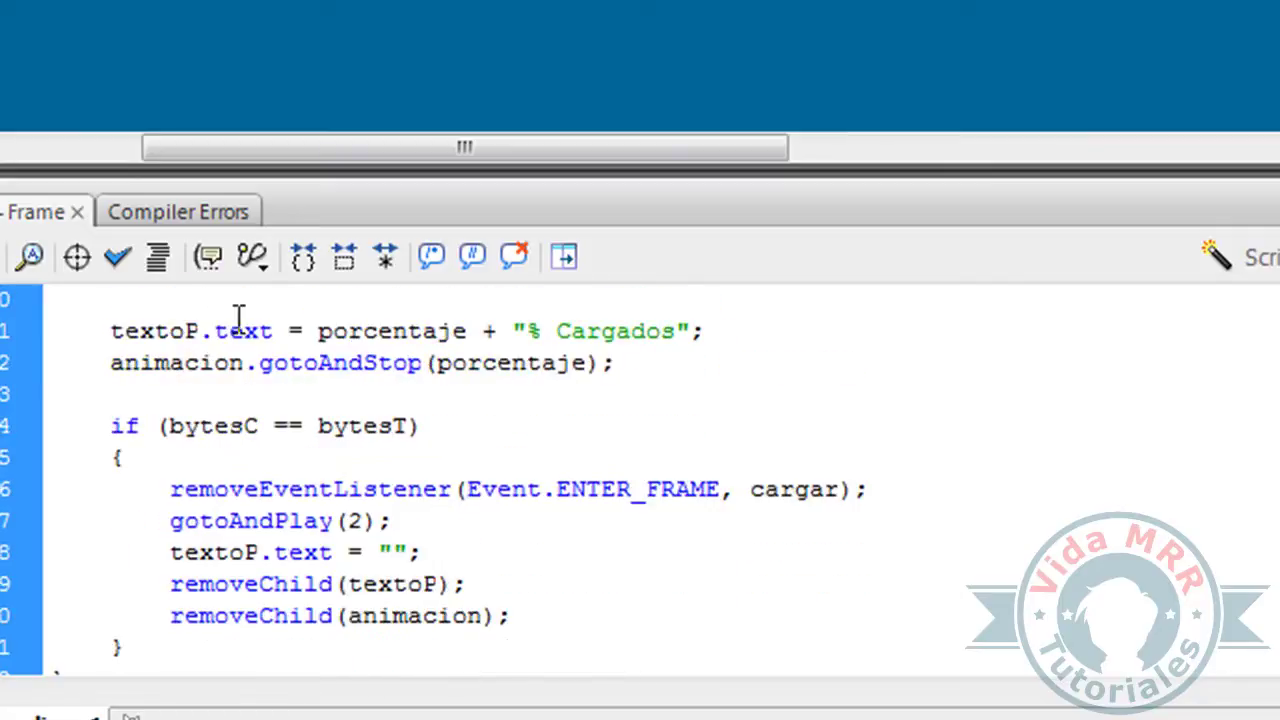
Compare the textoP reference in the script with the properties of the dynamic text field below the animation.
left_click_drag(110, 331, 206, 331)
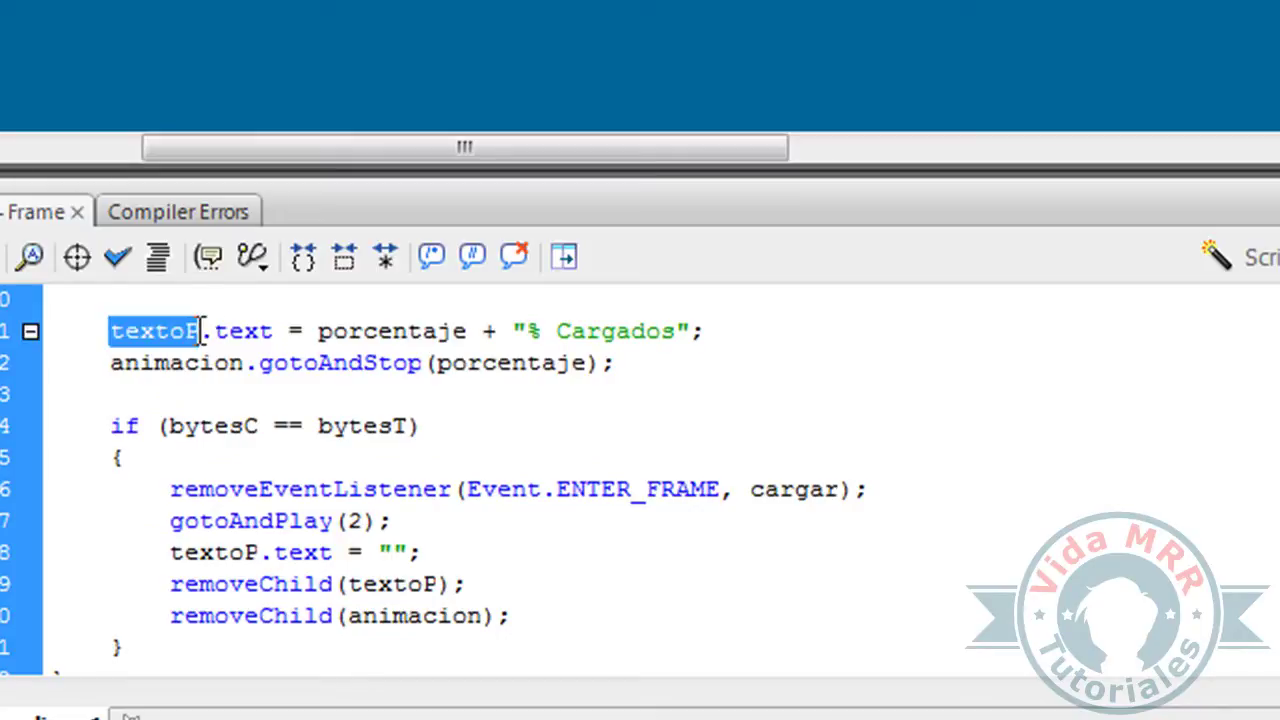
left_click(194, 329)
left_click(209, 304)
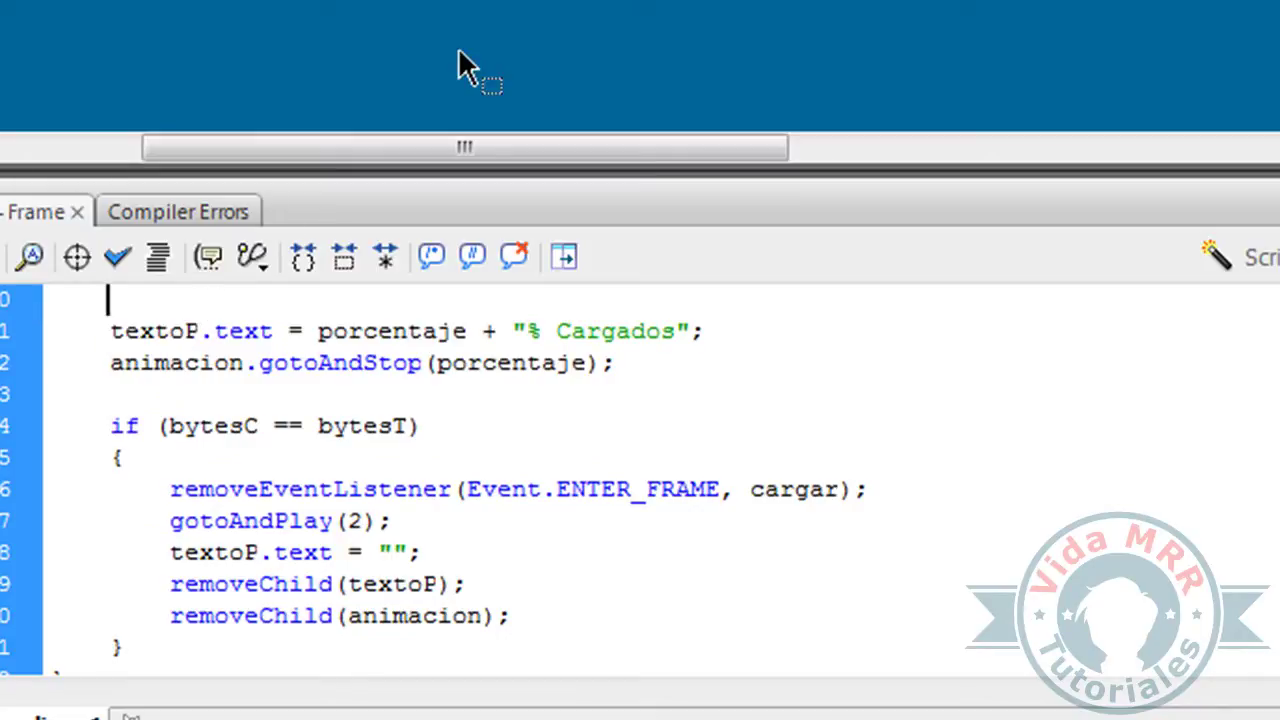
left_click(468, 43)
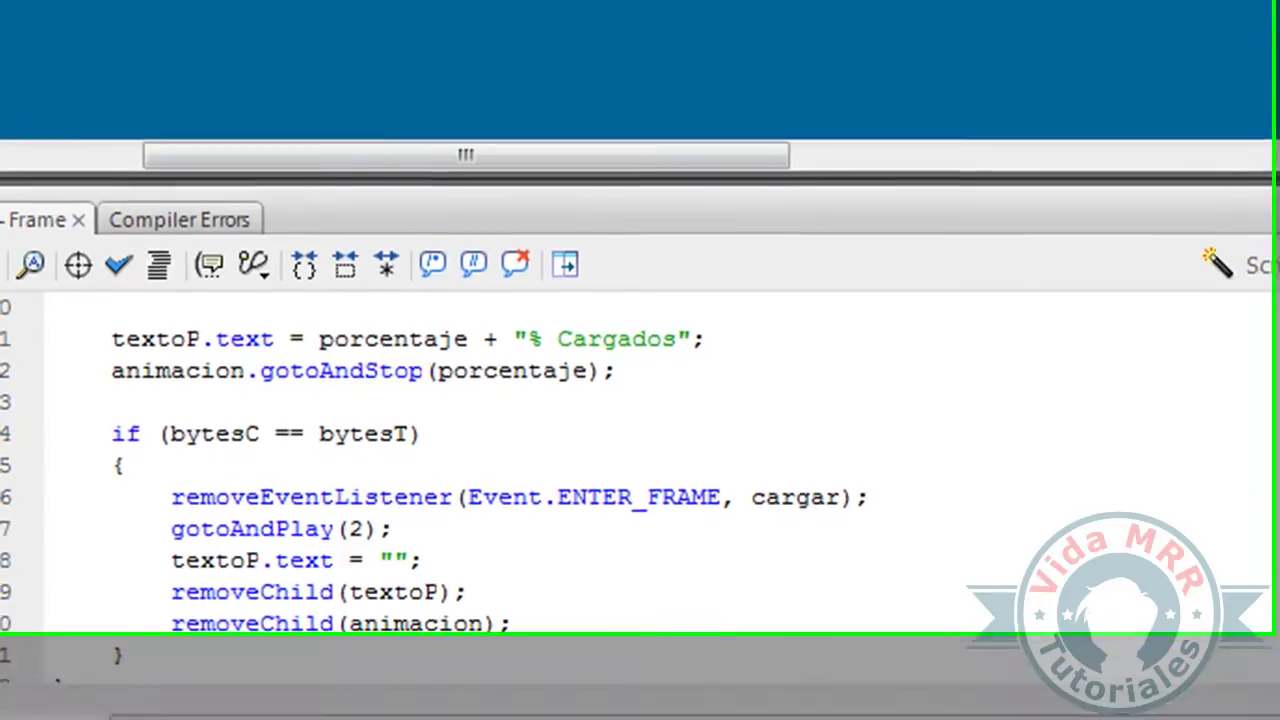
left_click(420, 29)
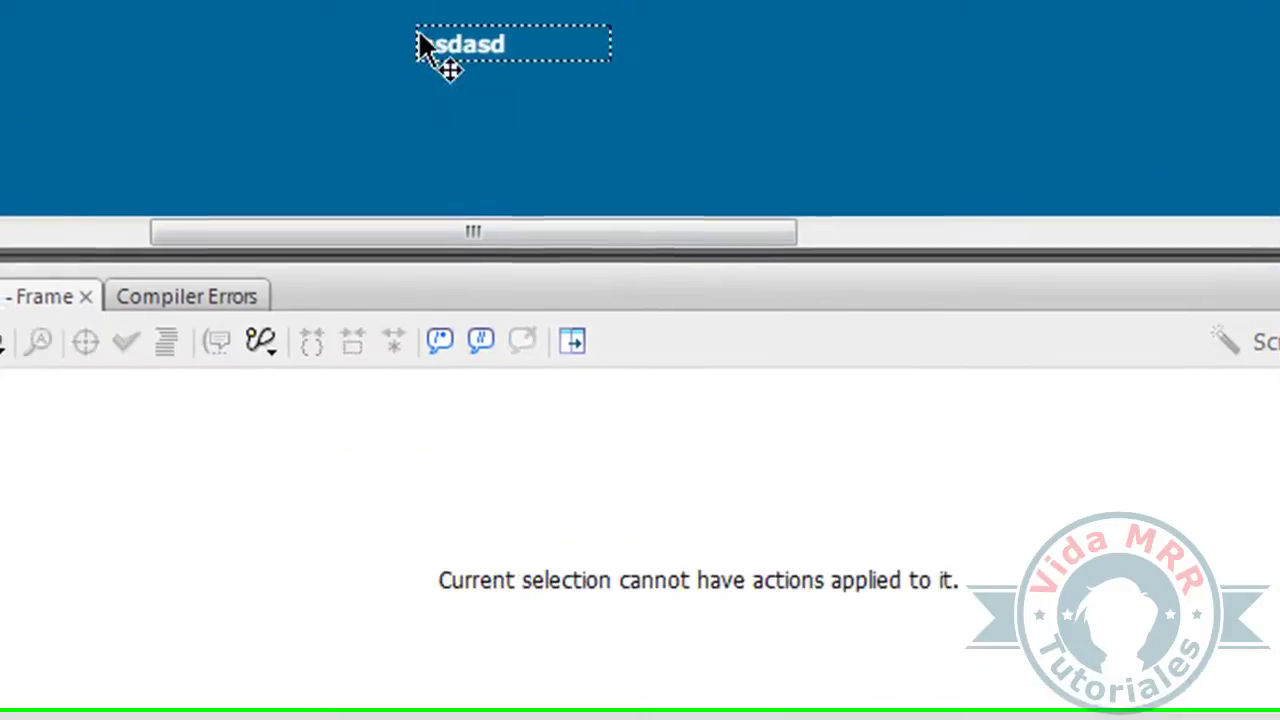
key("ctrl+F3")
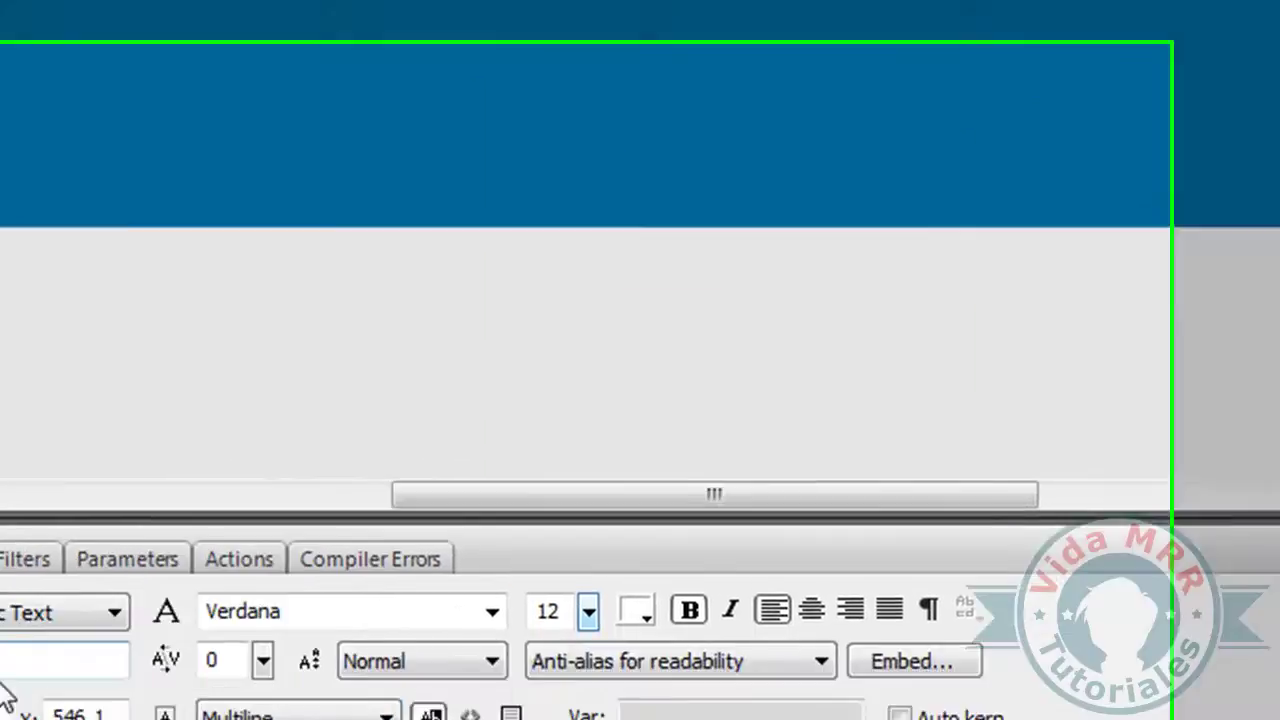
left_click(340, 515)
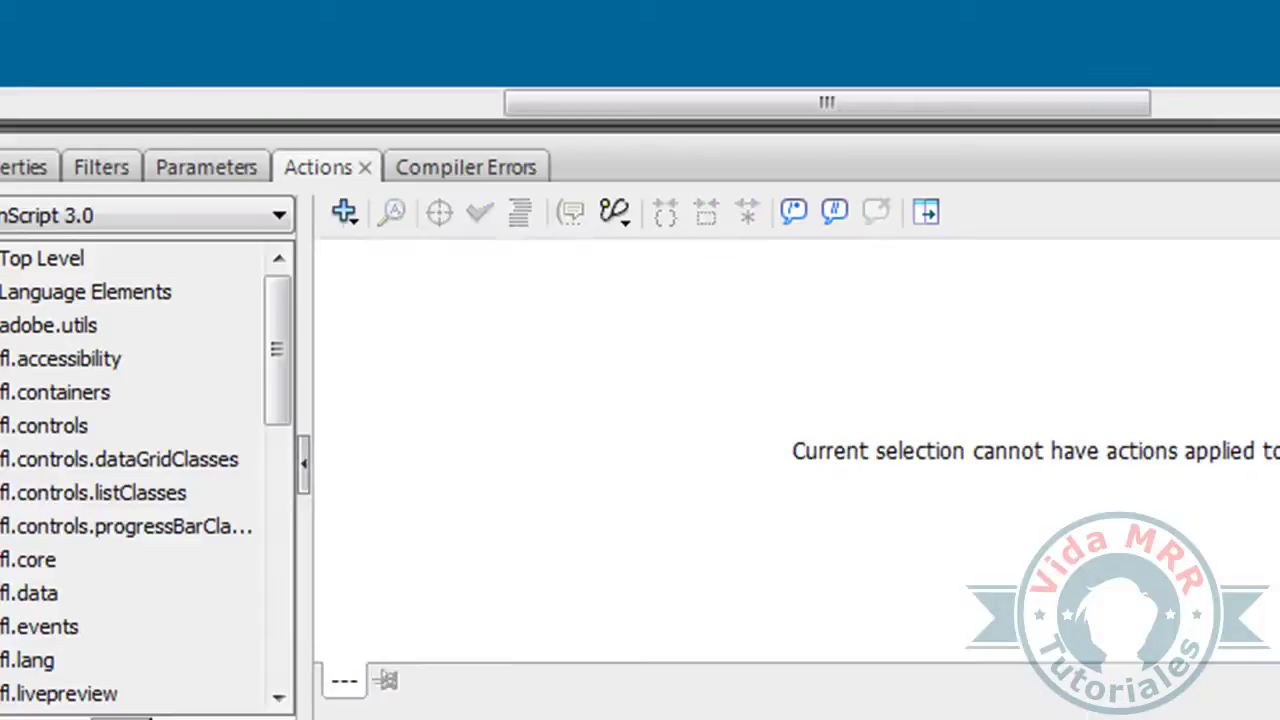
Reopen the codigo frame script and examine how textoP.text combines porcentaje with "% Cargados".
left_click(769, 370)
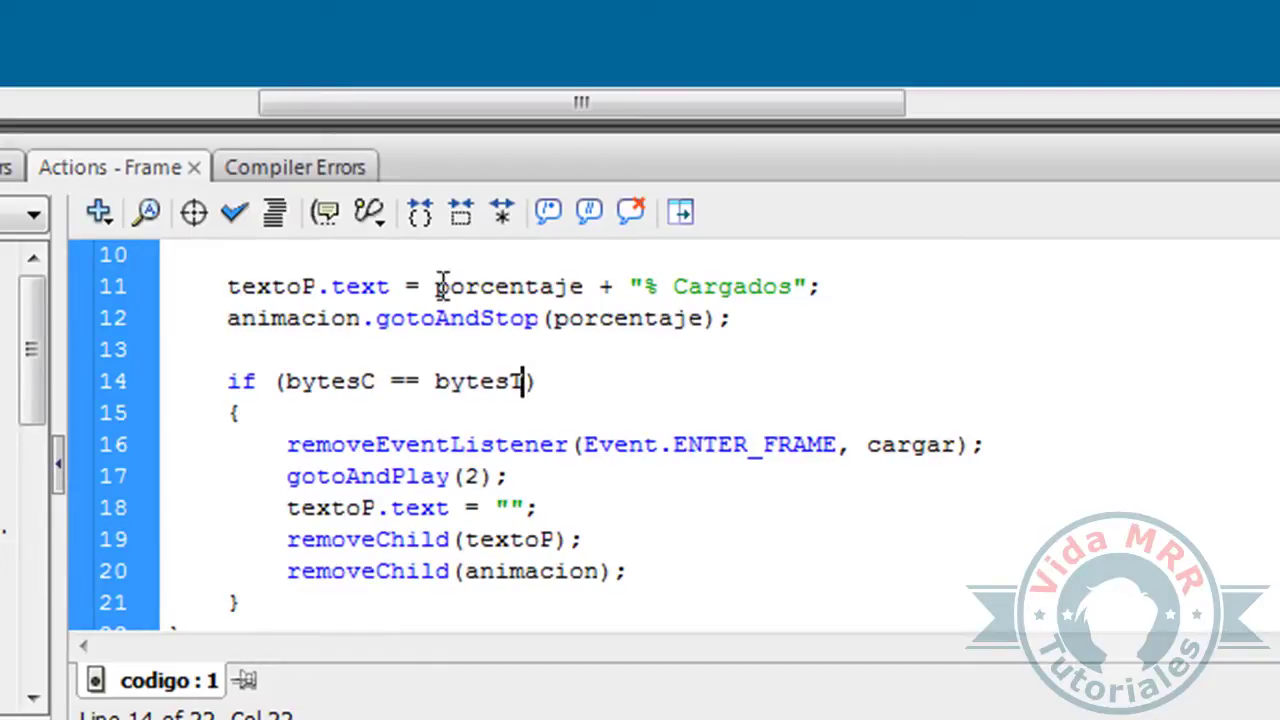
left_click_drag(434, 287, 586, 283)
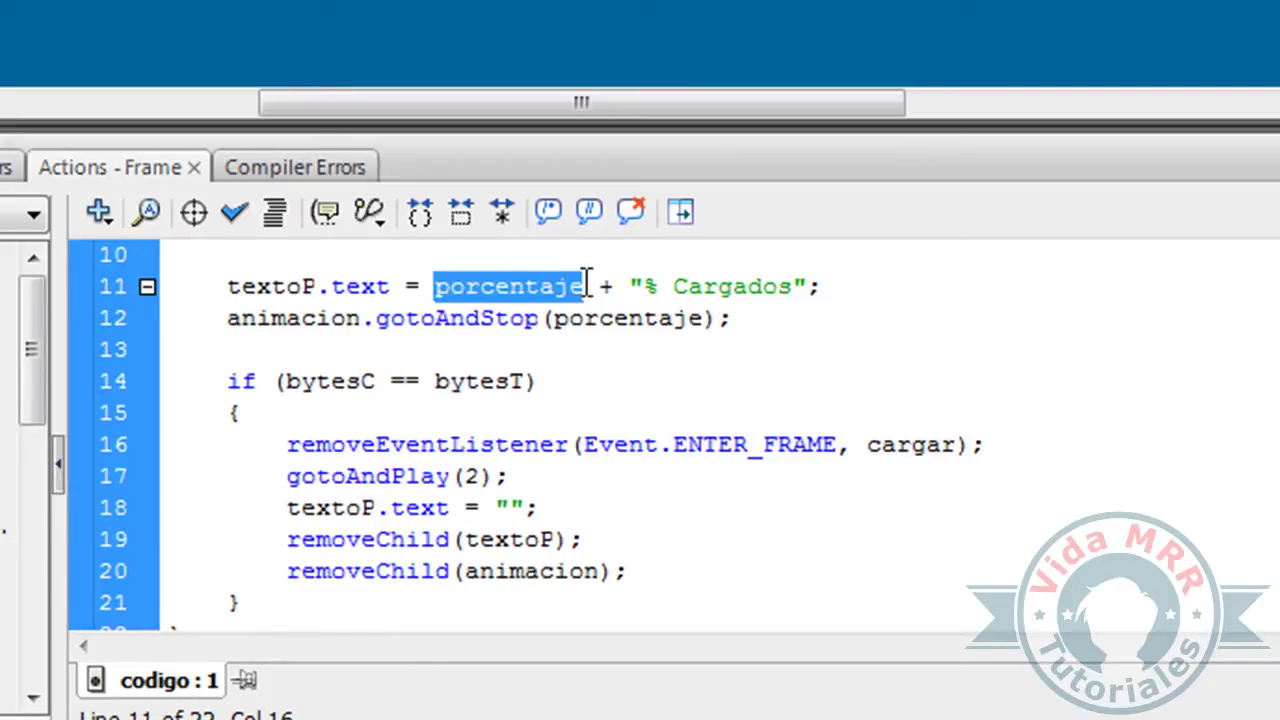
scroll(586, 283, "up", 1)
left_click(640, 381)
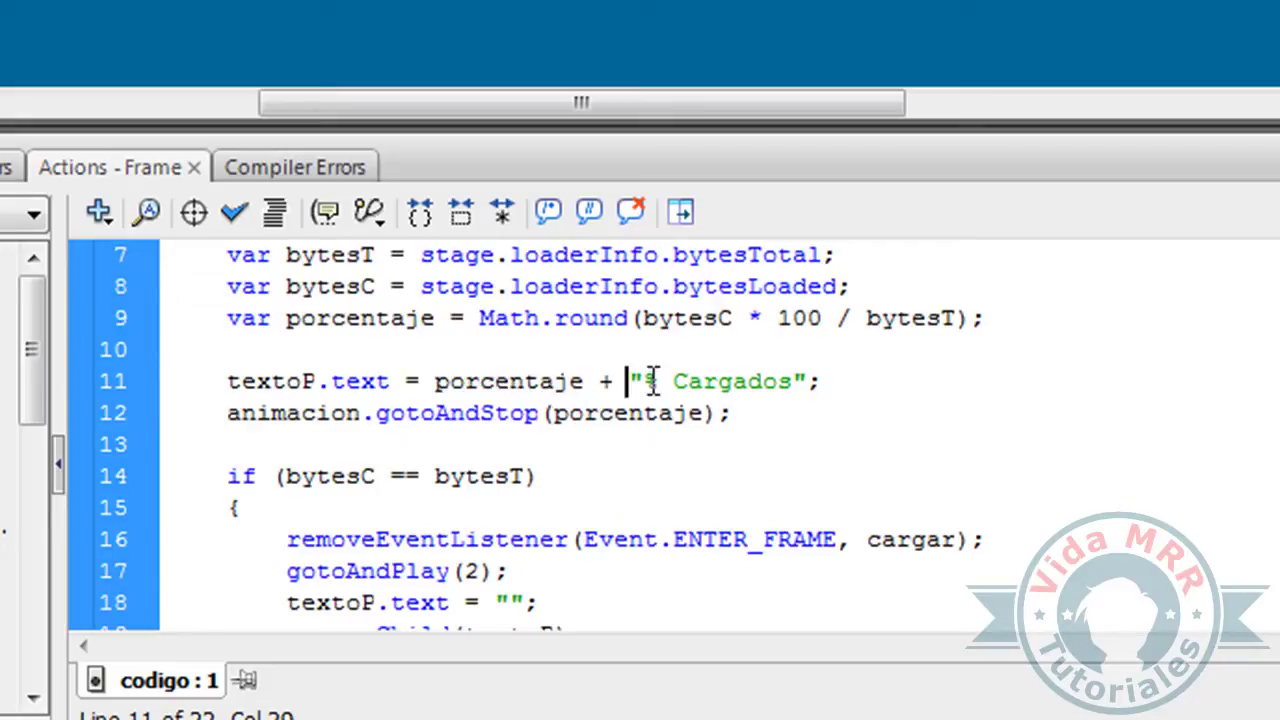
Examine the "% Cargados" string that line 11 appends to porcentaje.
left_click_drag(645, 381, 792, 398)
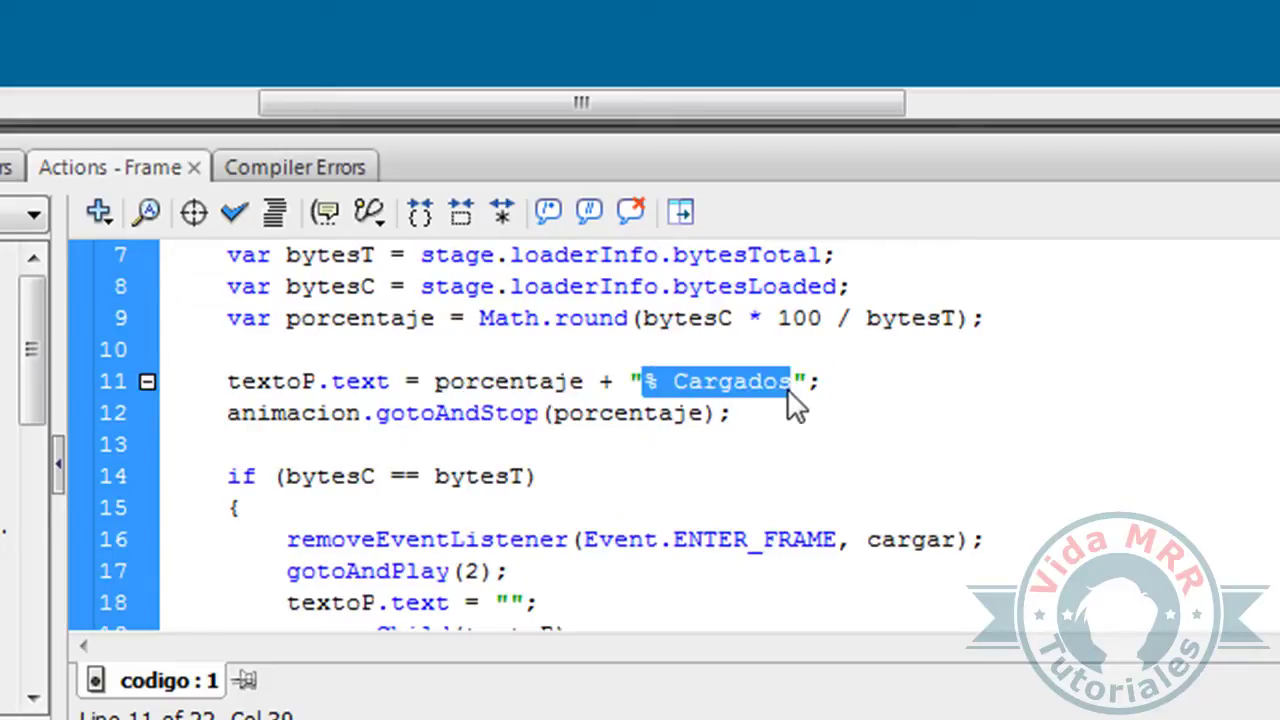
left_click(666, 382)
left_click_drag(672, 381, 785, 378)
left_click(783, 378)
scroll(785, 380, "down", 1)
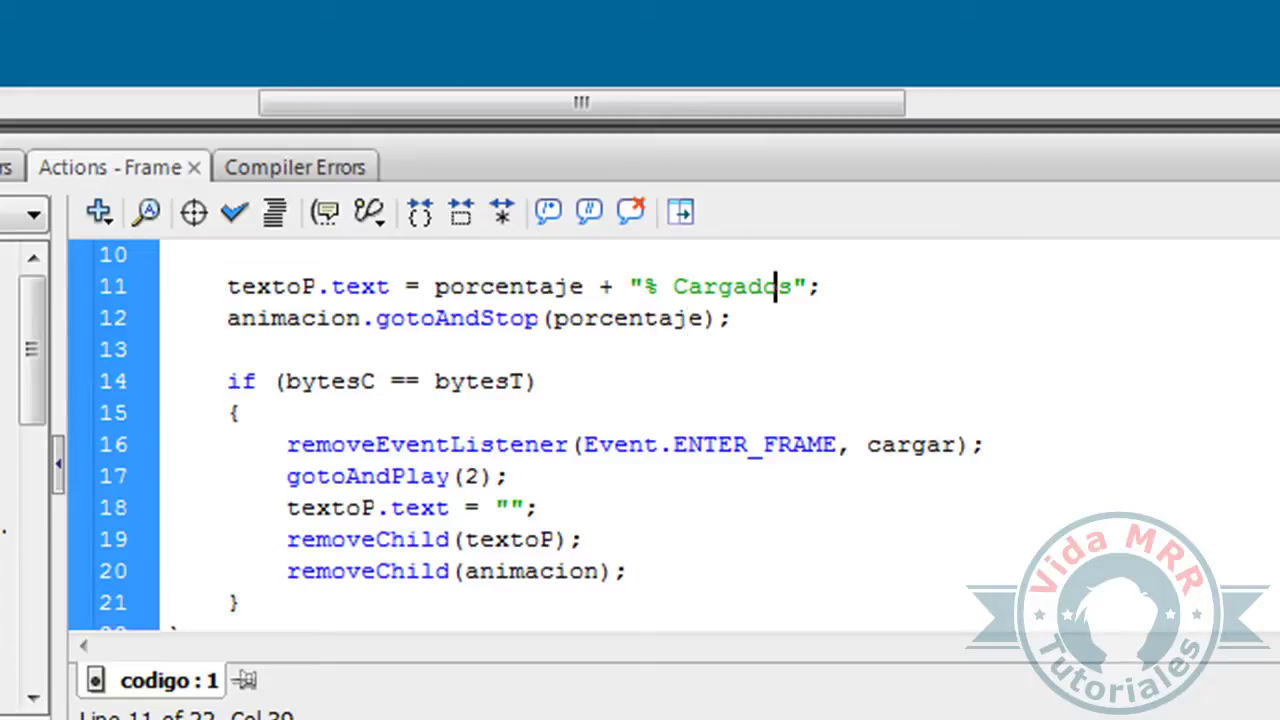
Rename the loading movie clip's instance from cargador to animacion so it matches the script.
key("ctrl+Return")
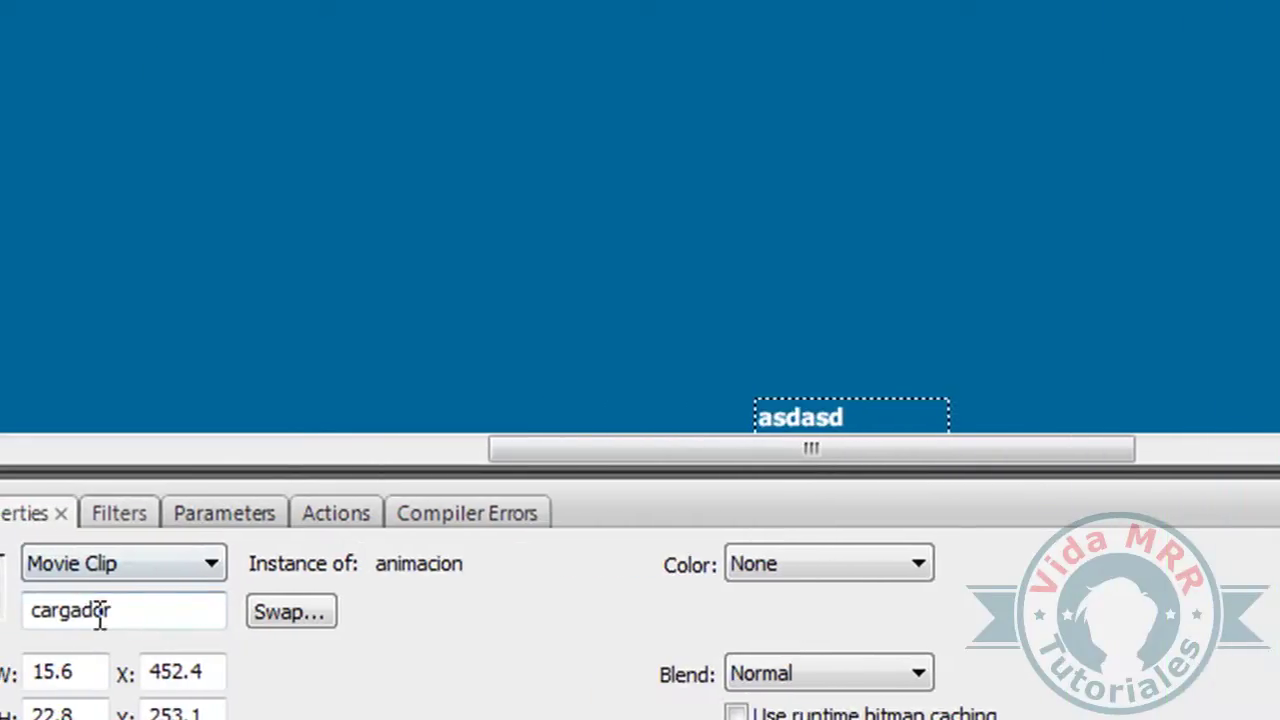
double_click(100, 608)
type("animacion")
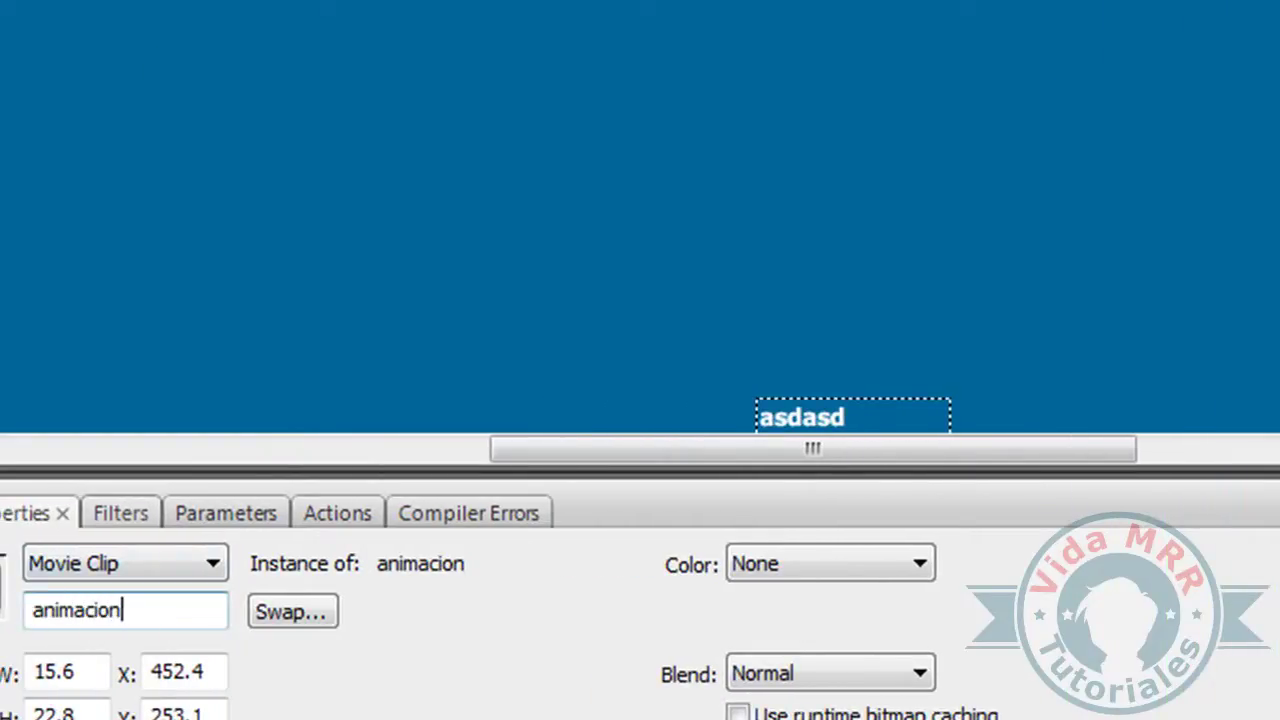
key("Return")
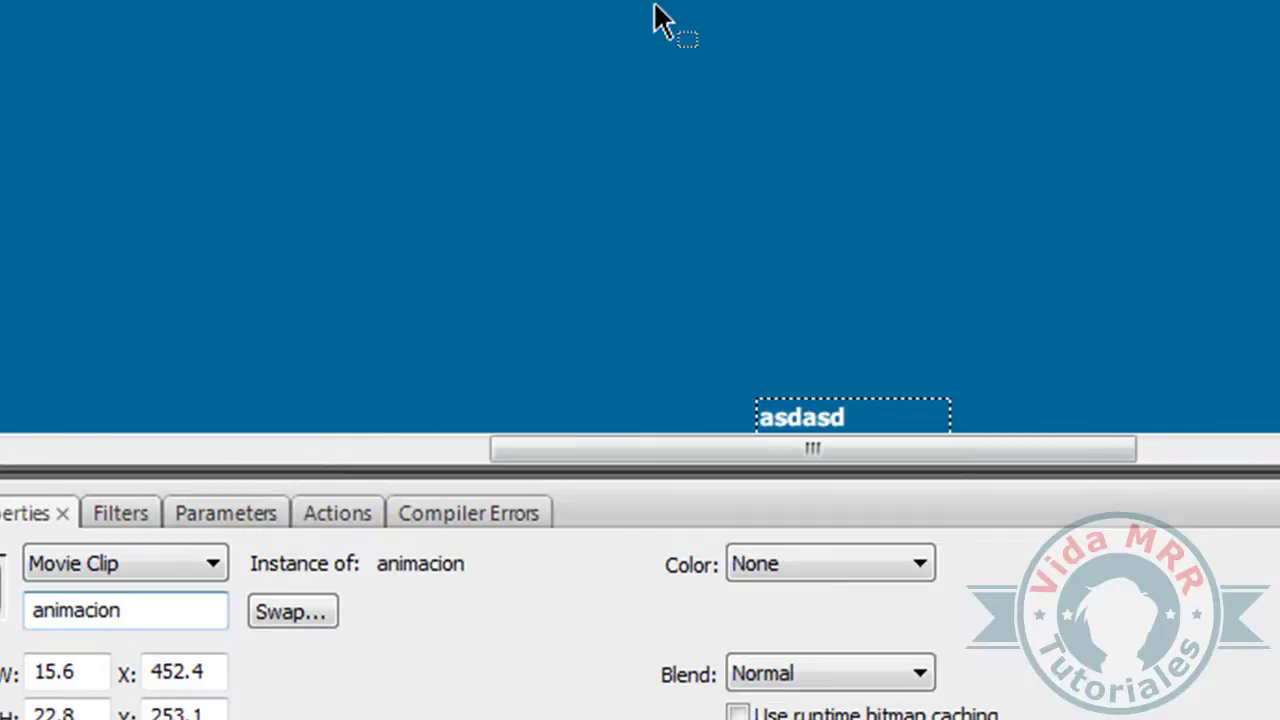
Reopen the codigo frame script and examine how animacion.gotoAndStop uses the porcentaje variable.
left_click(314, 513)
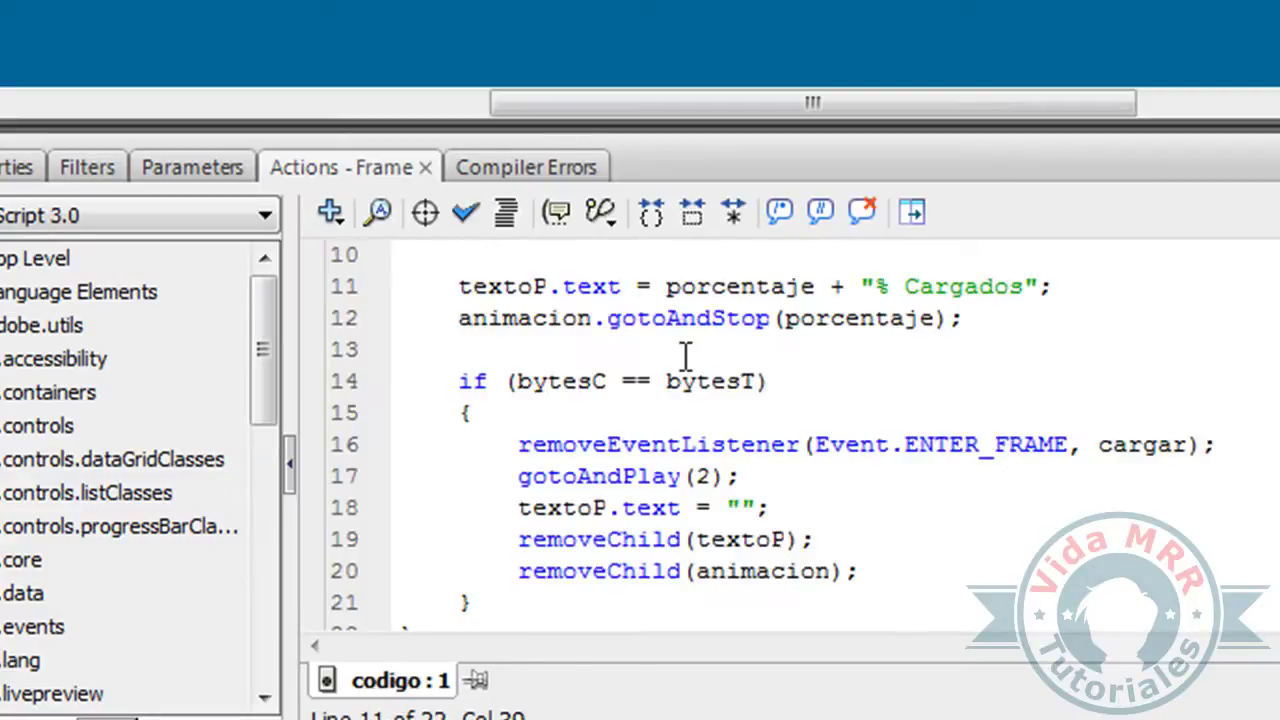
left_click(686, 355)
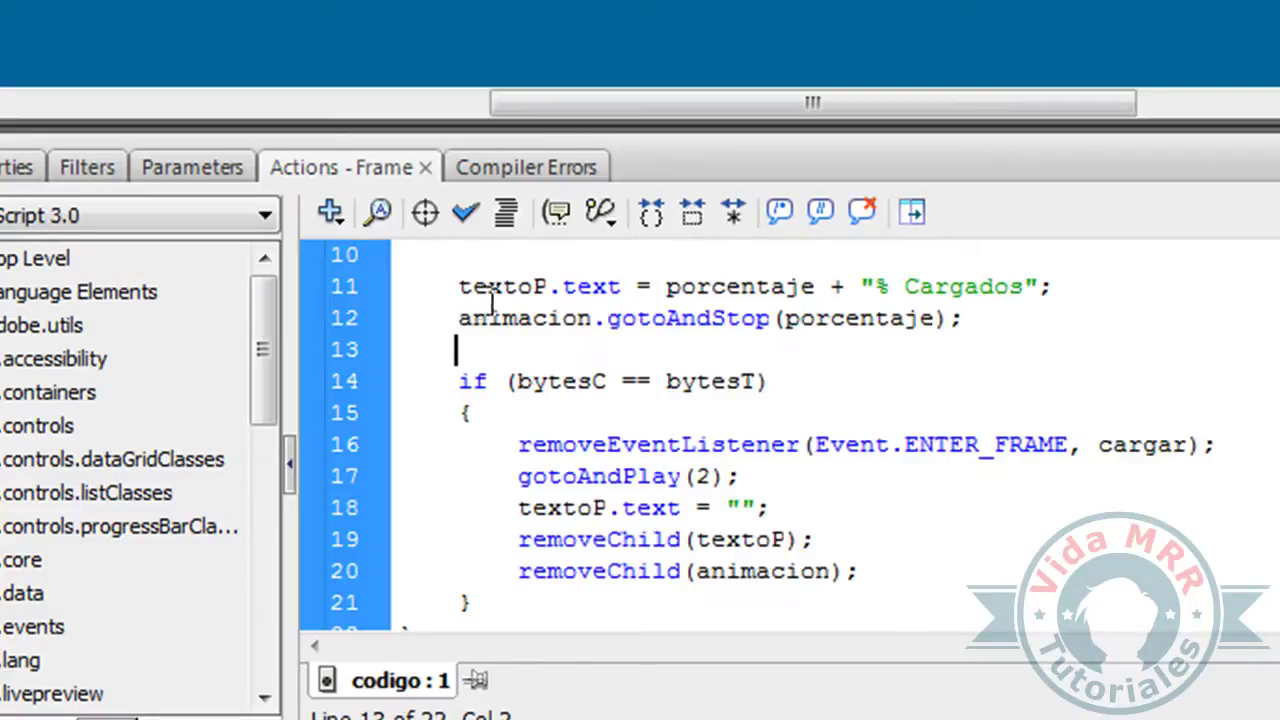
scroll(487, 305, "up", 1)
left_click_drag(786, 413, 940, 424)
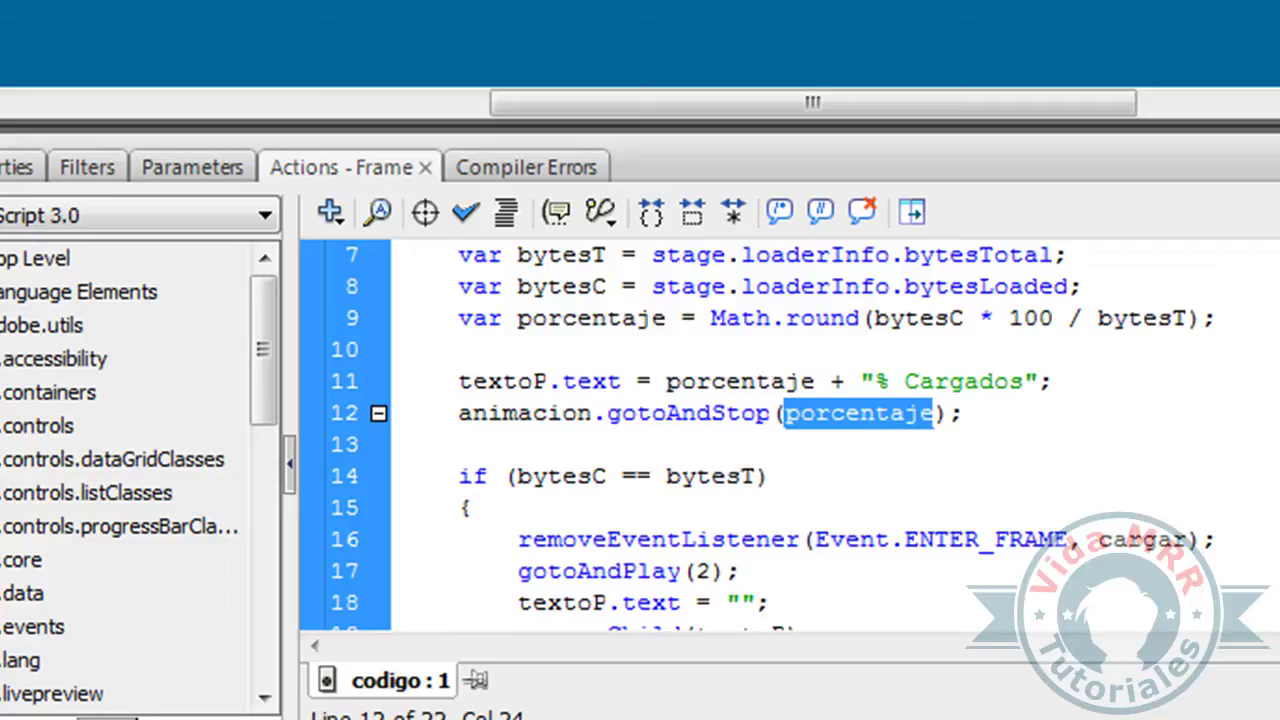
left_click(800, 350)
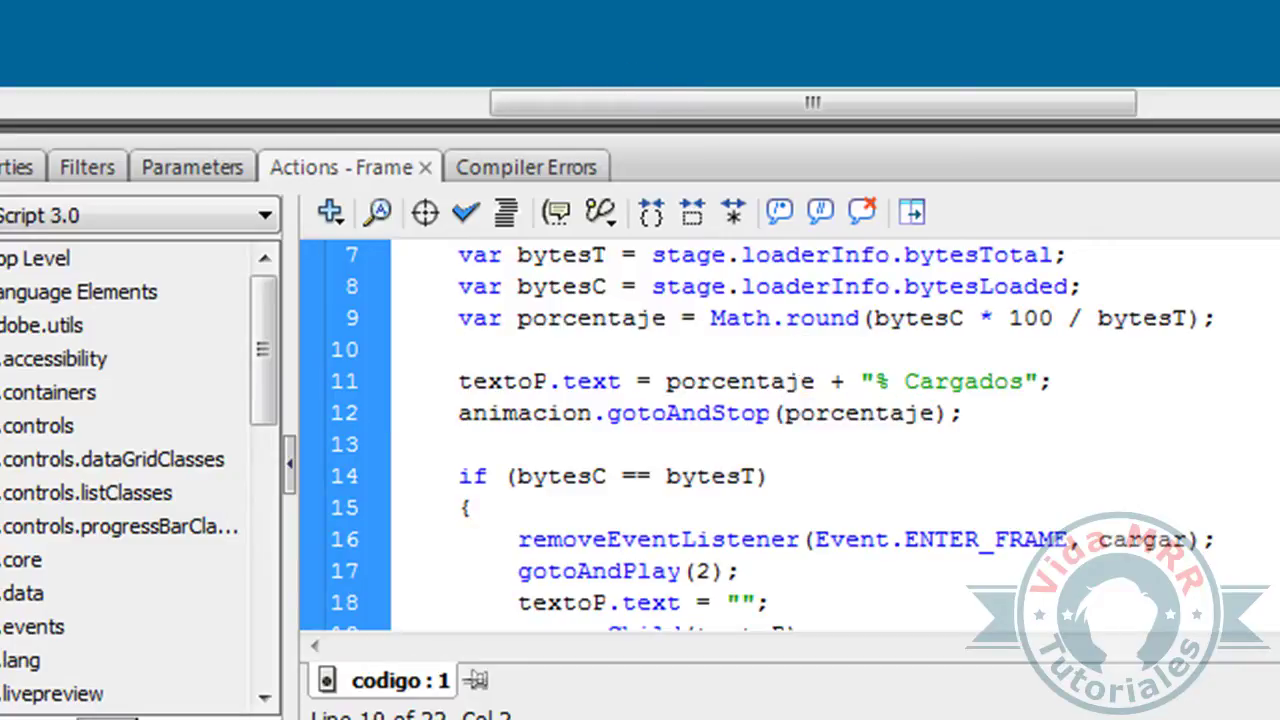
left_click(876, 381)
scroll(871, 390, "down", 1)
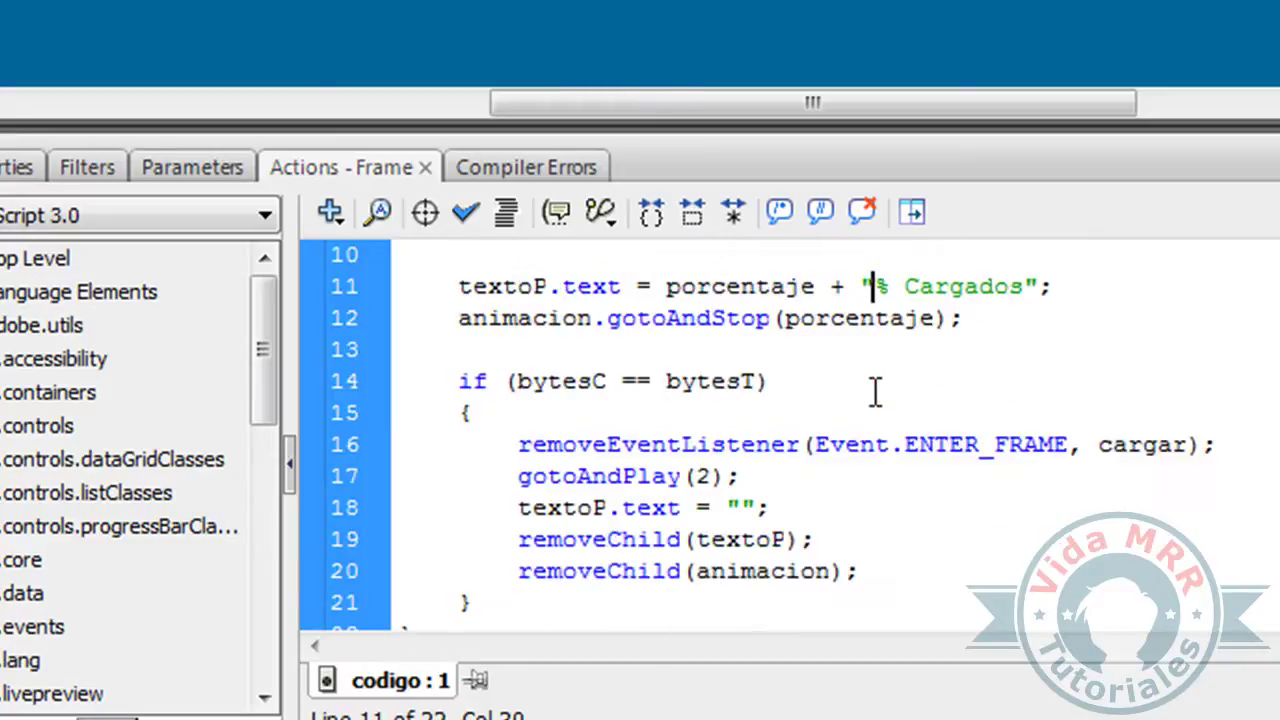
left_click(842, 343)
scroll(820, 362, "down", 1)
left_click_drag(620, 299, 752, 299)
left_click(752, 300)
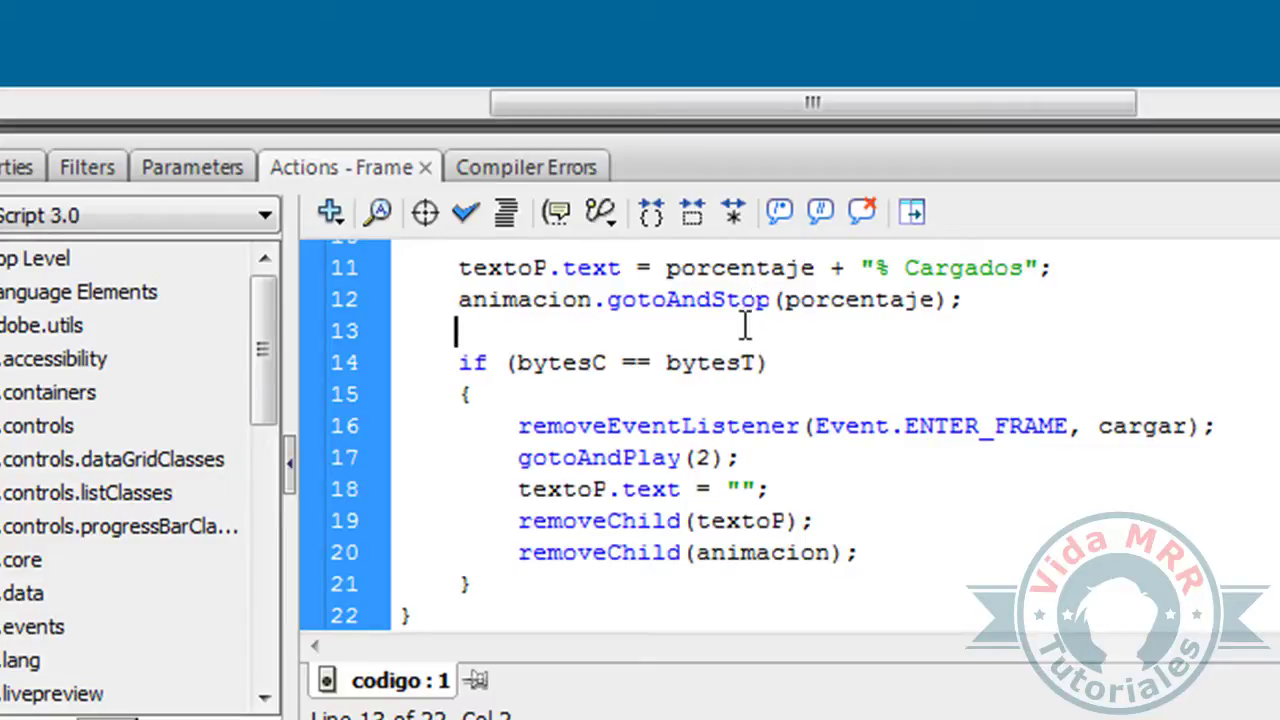
Review the if block at the end of the cargar function and its condition bytesC == bytesT.
left_click(571, 394)
left_click_drag(458, 362, 553, 585)
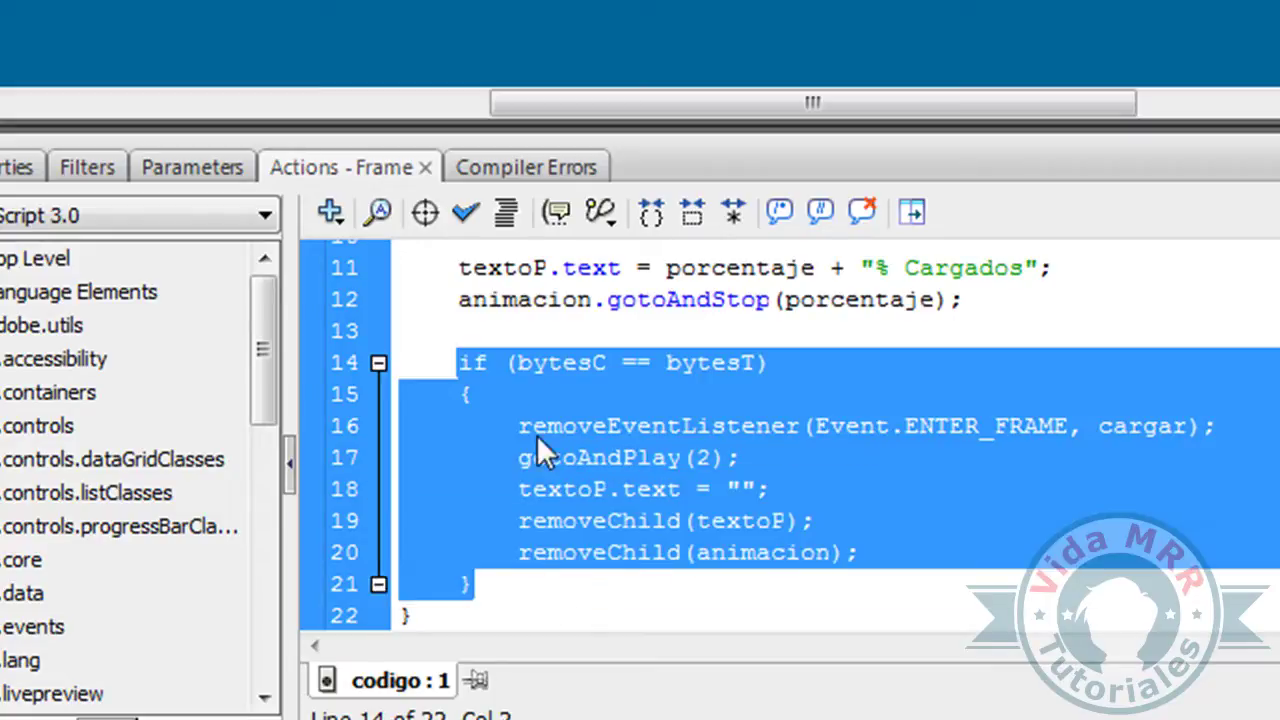
left_click(528, 362)
left_click_drag(513, 362, 756, 362)
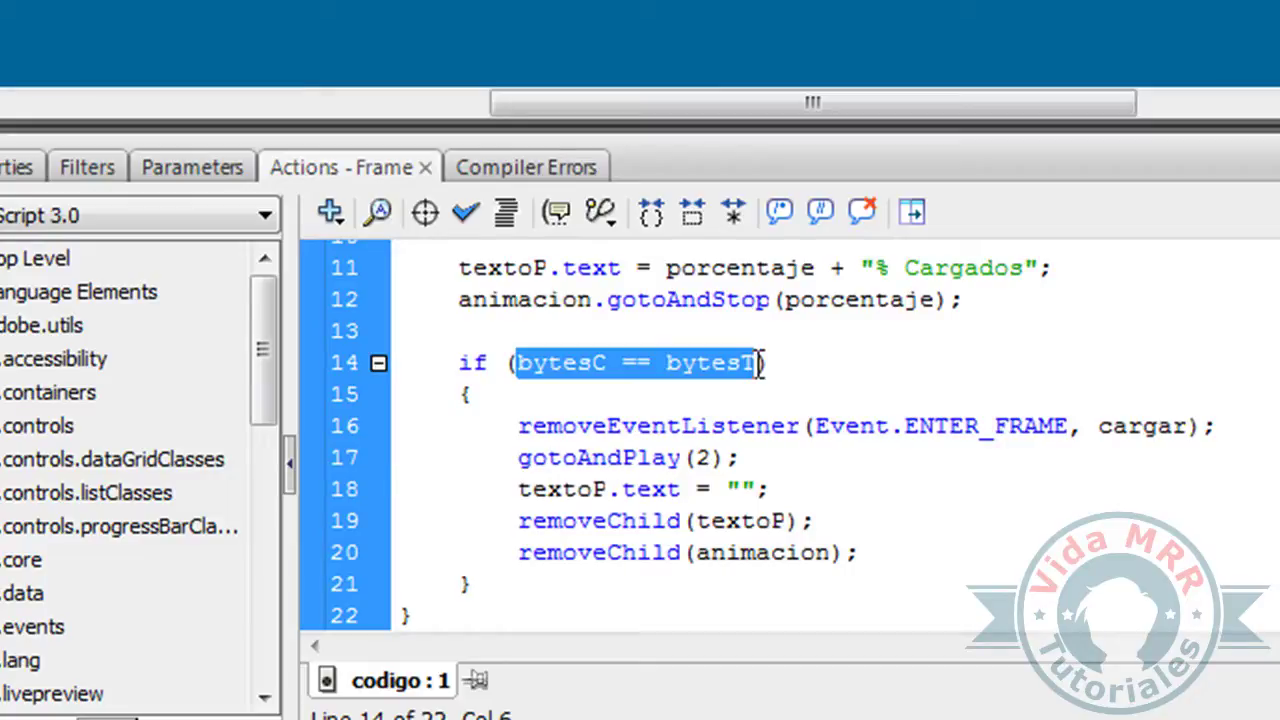
left_click(760, 363)
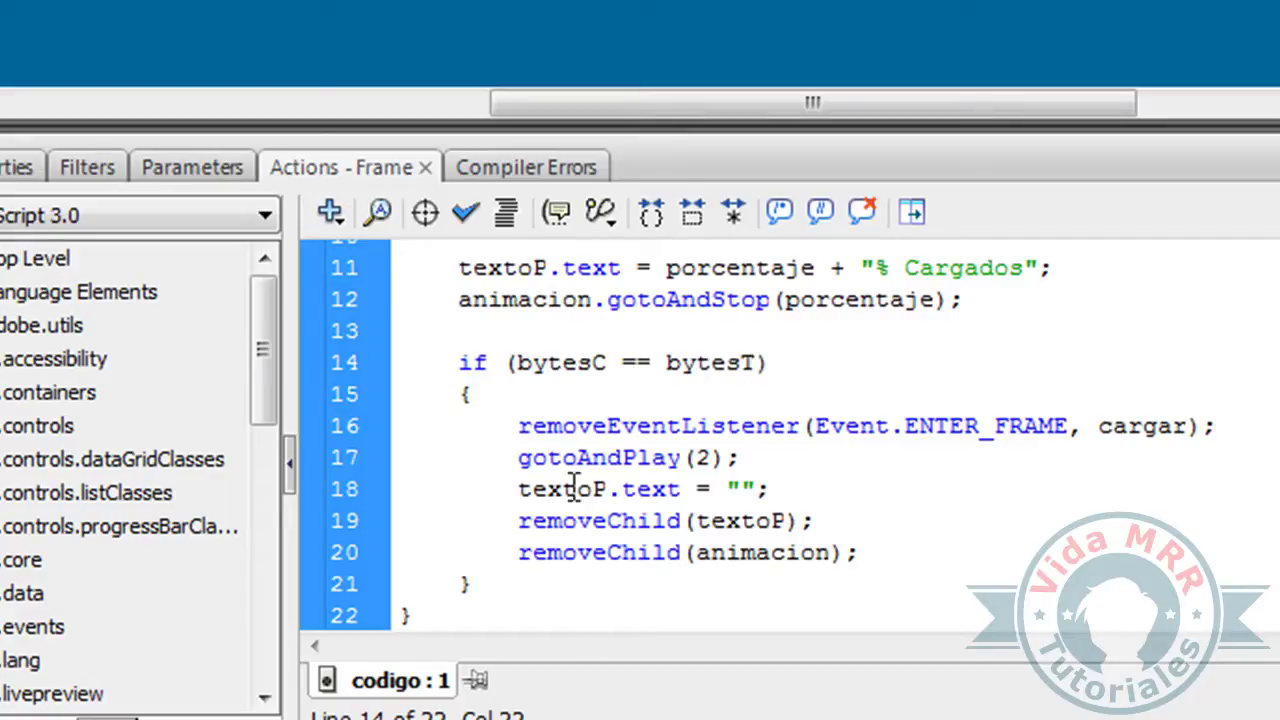
Compare the removeEventListener call for cargar inside the if block with the addEventListener call at the script's start.
left_click_drag(515, 426, 795, 415)
double_click(797, 415)
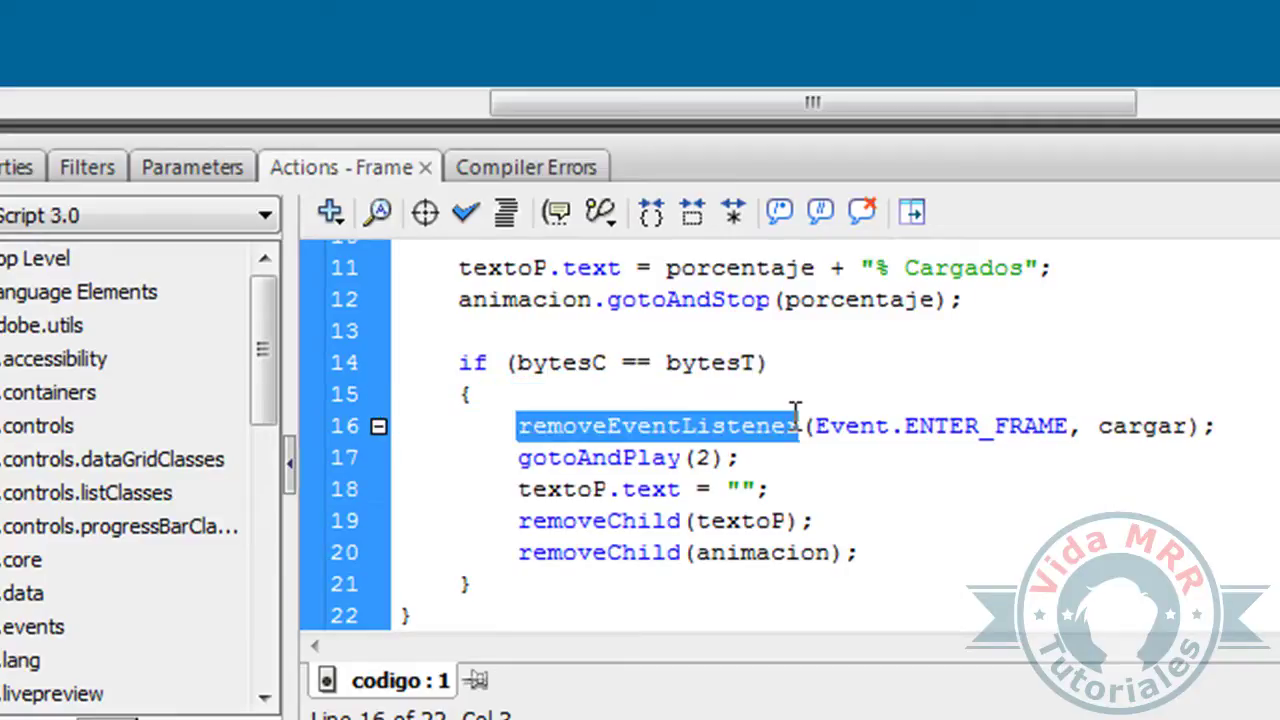
left_click(803, 420)
scroll(786, 410, "up", 3)
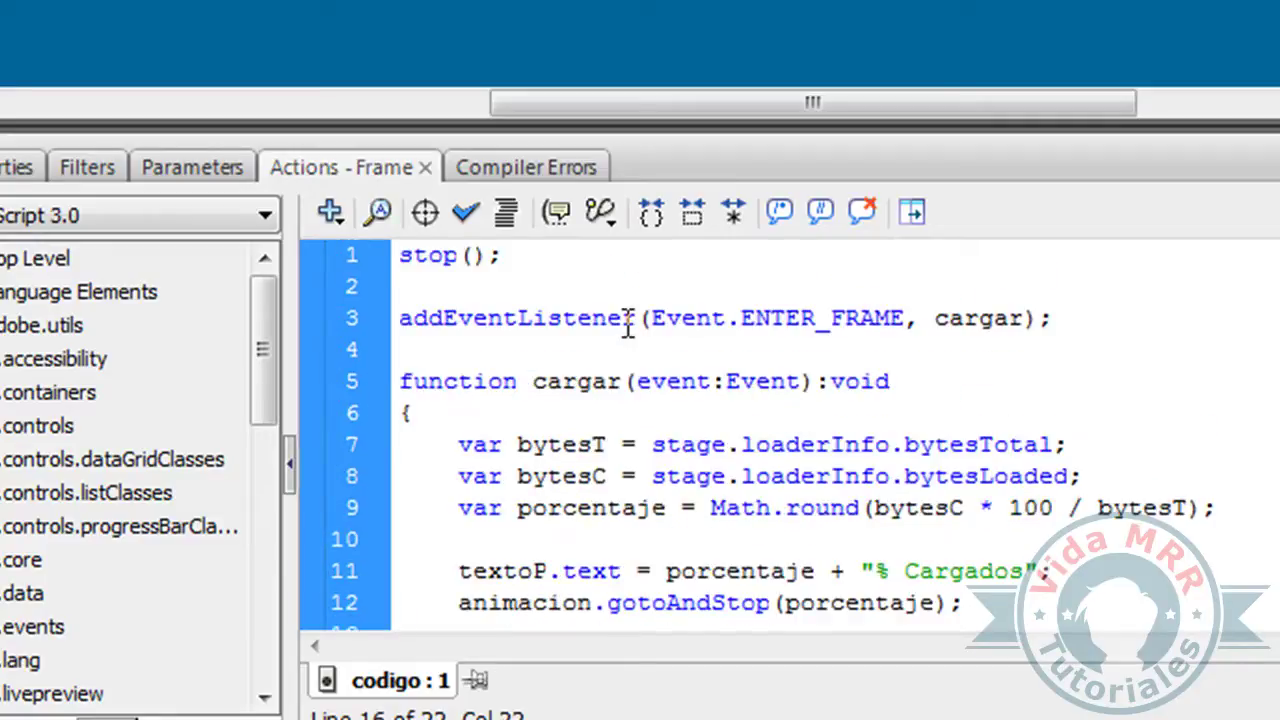
scroll(628, 325, "down", 3)
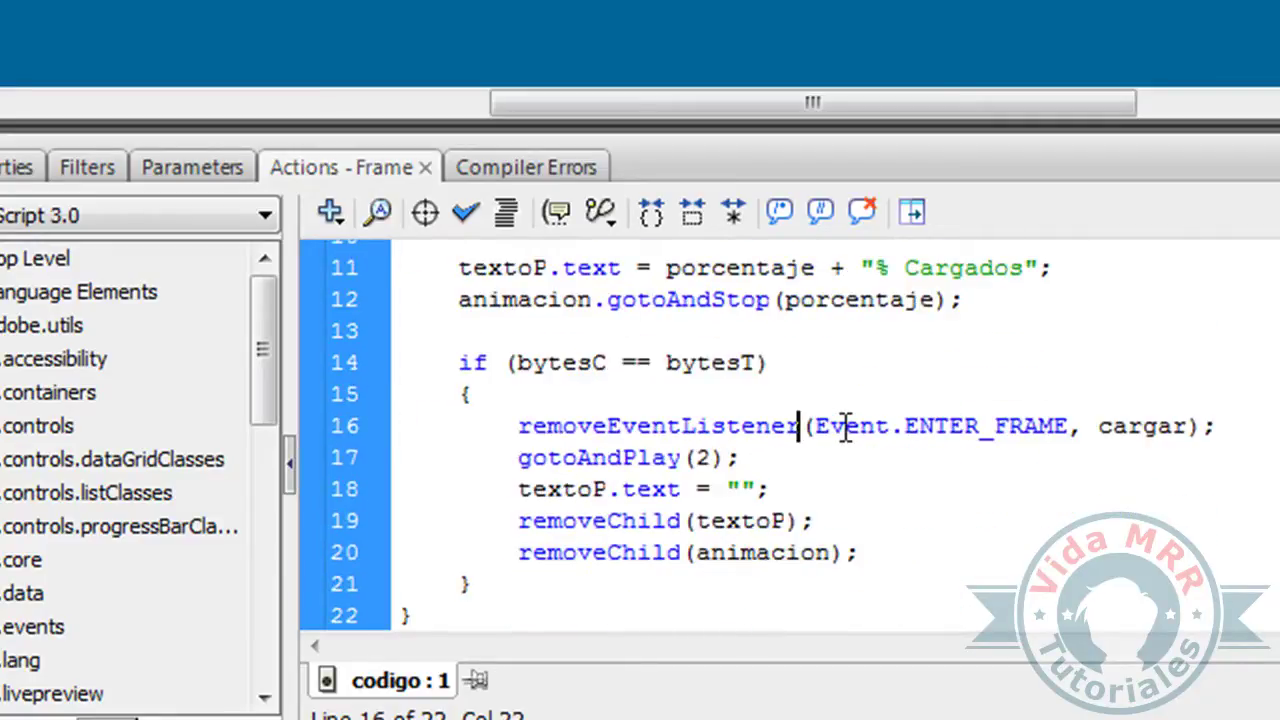
double_click(1110, 428)
left_click(868, 458)
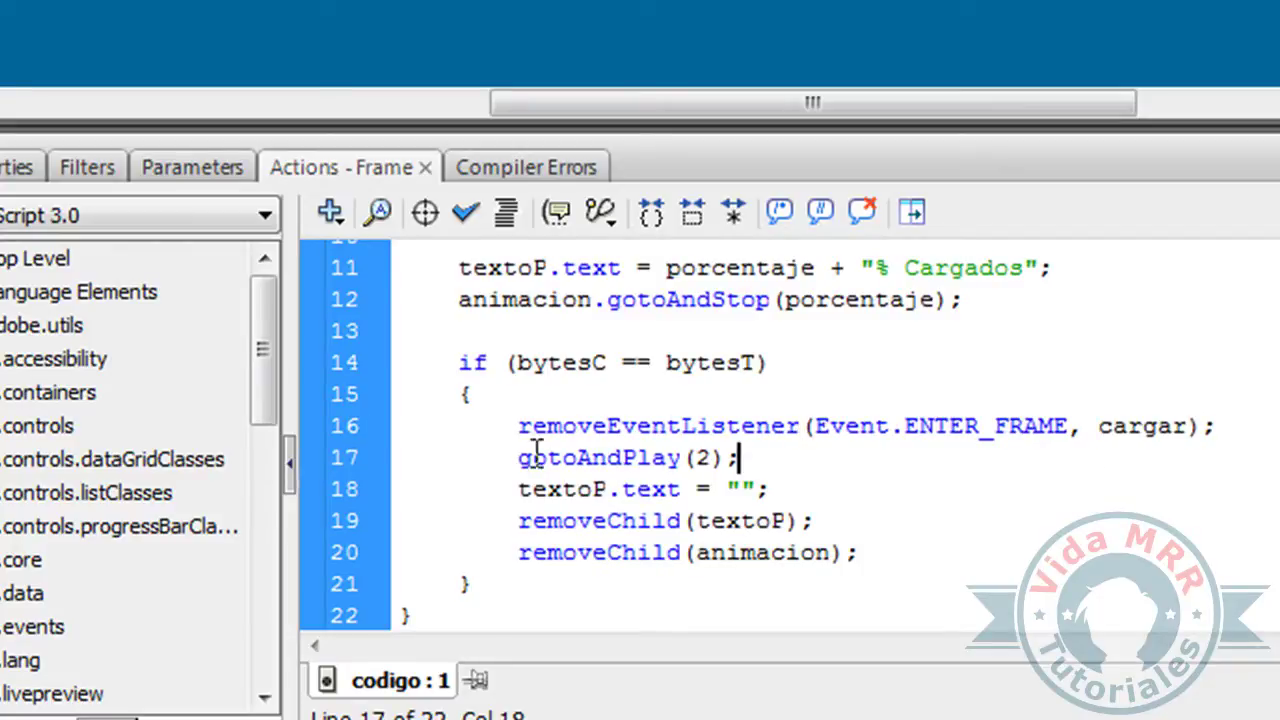
Examine gotoAndPlay(2), the emptying of textoP.text, and the removeChild calls for textoP and animacion.
left_click_drag(518, 458, 727, 452)
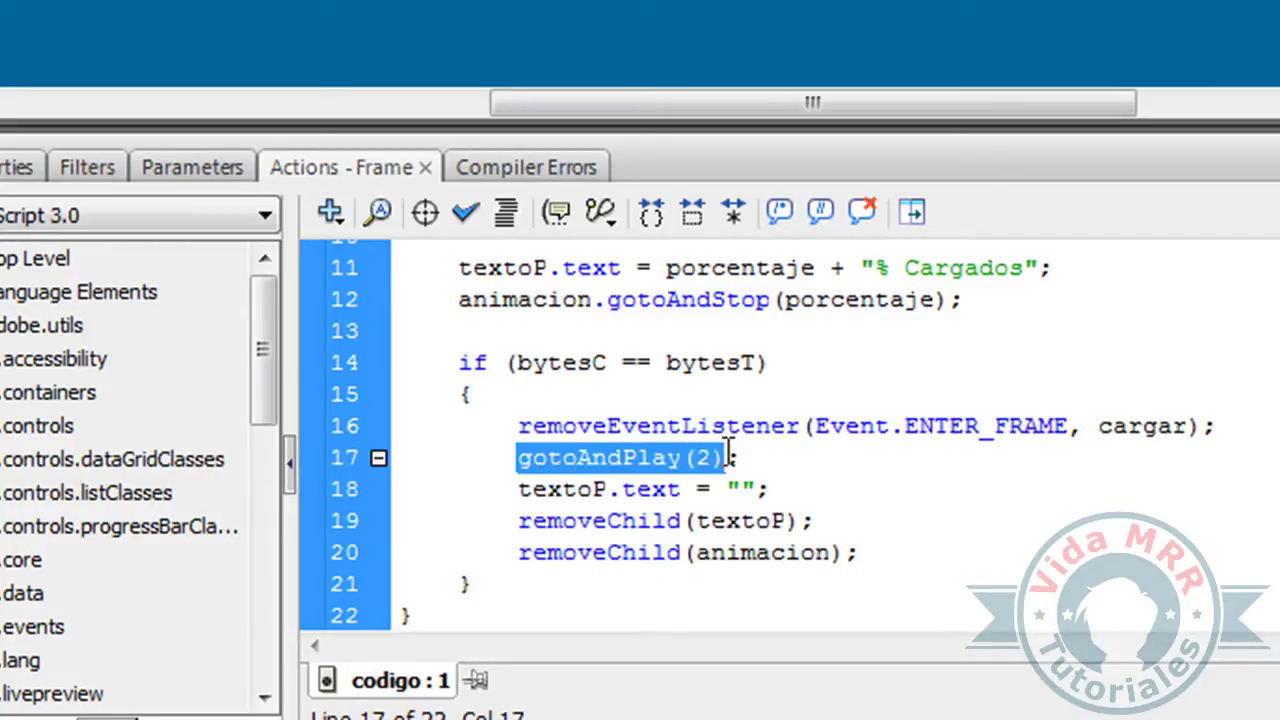
left_click(722, 456)
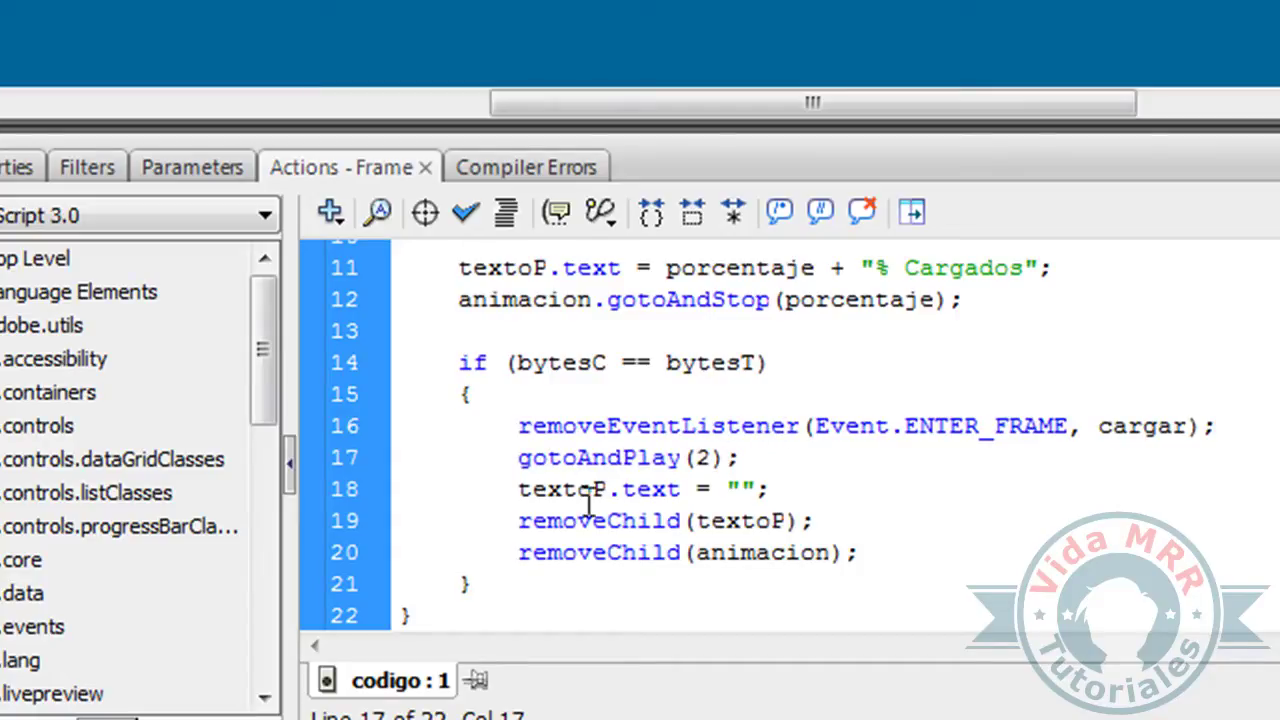
left_click(740, 489)
left_click(775, 489)
left_click_drag(521, 519, 808, 522)
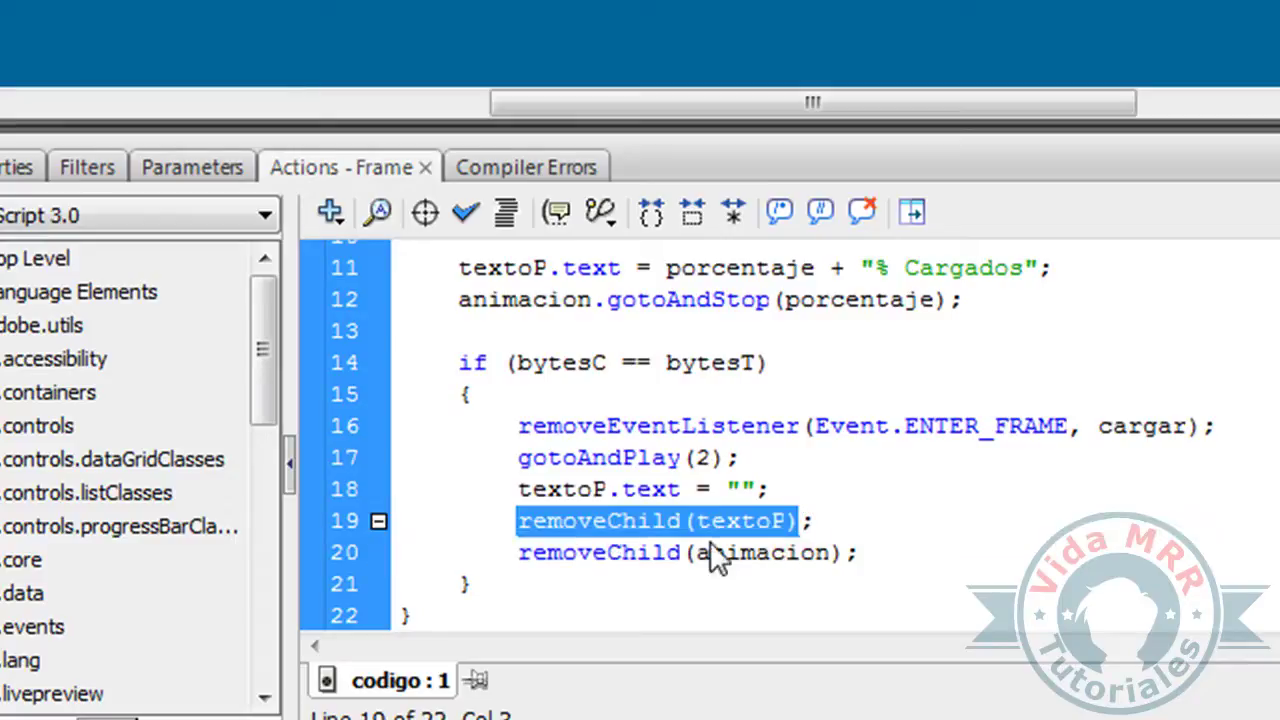
left_click_drag(520, 552, 845, 540)
left_click(845, 542)
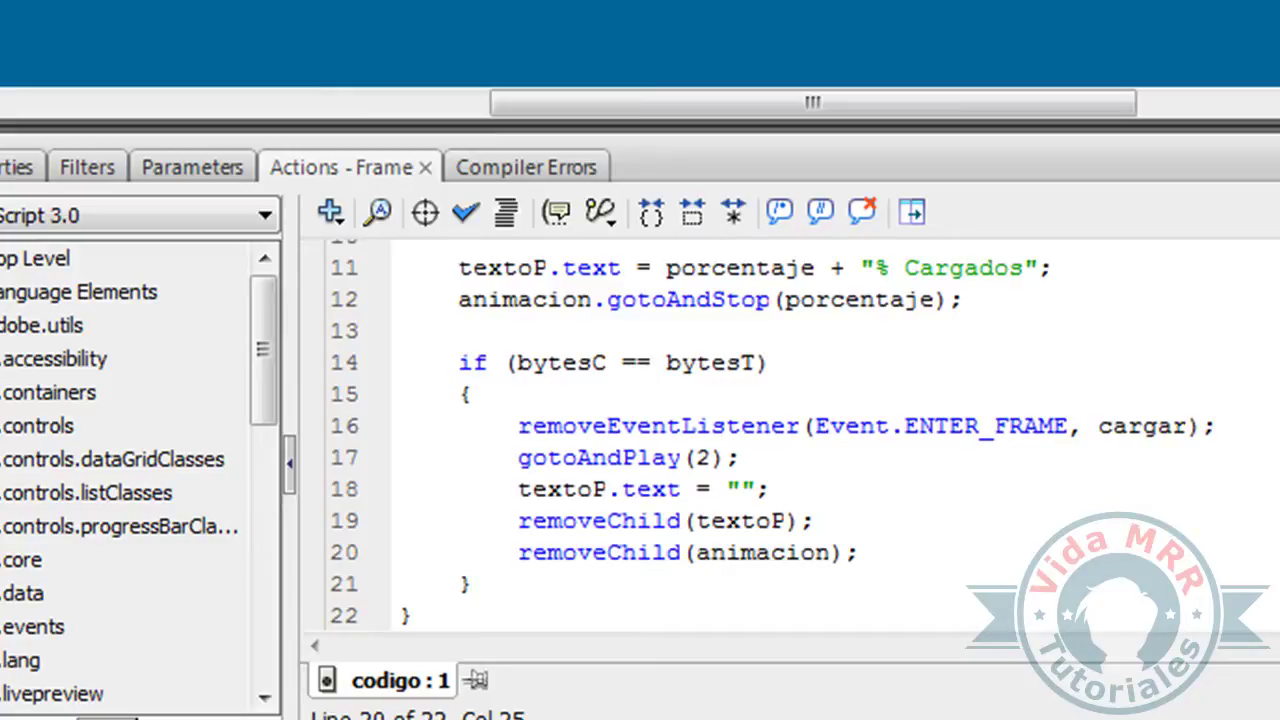
Collapse the script editor, lock the cargas layer and insert a blank keyframe at frame 2 of the fondo layer.
left_click(285, 168)
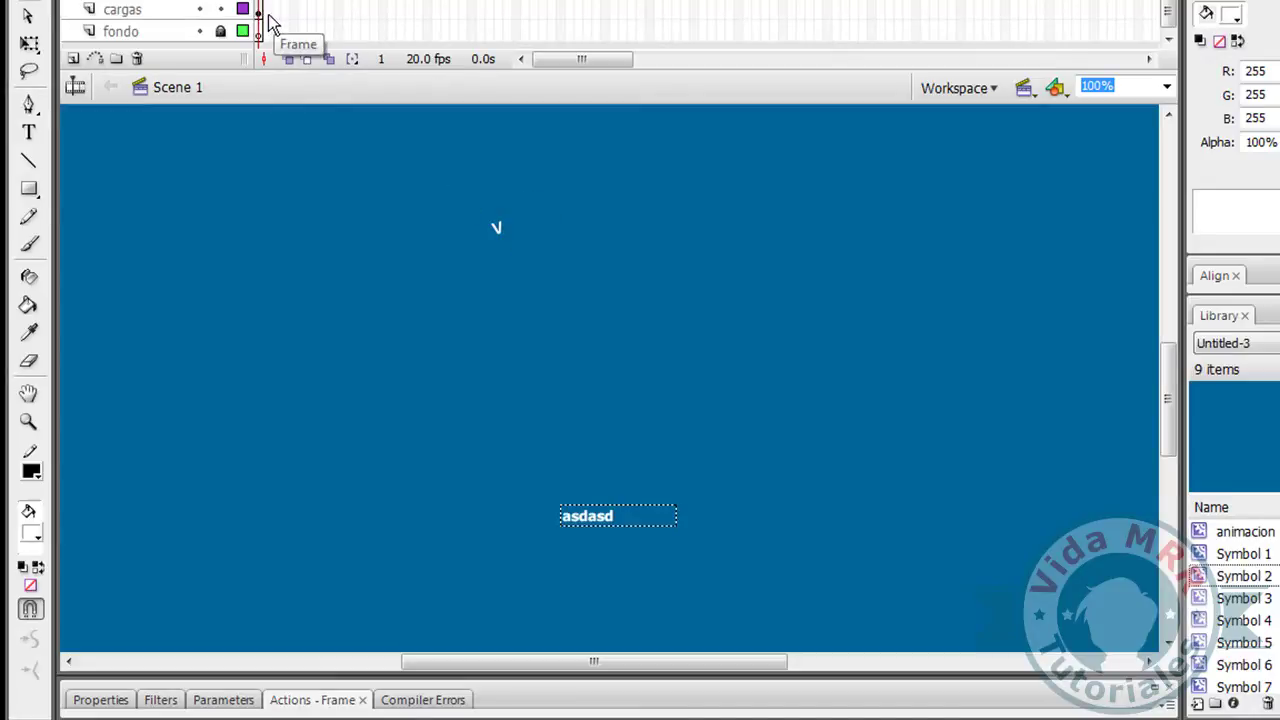
left_click(220, 9)
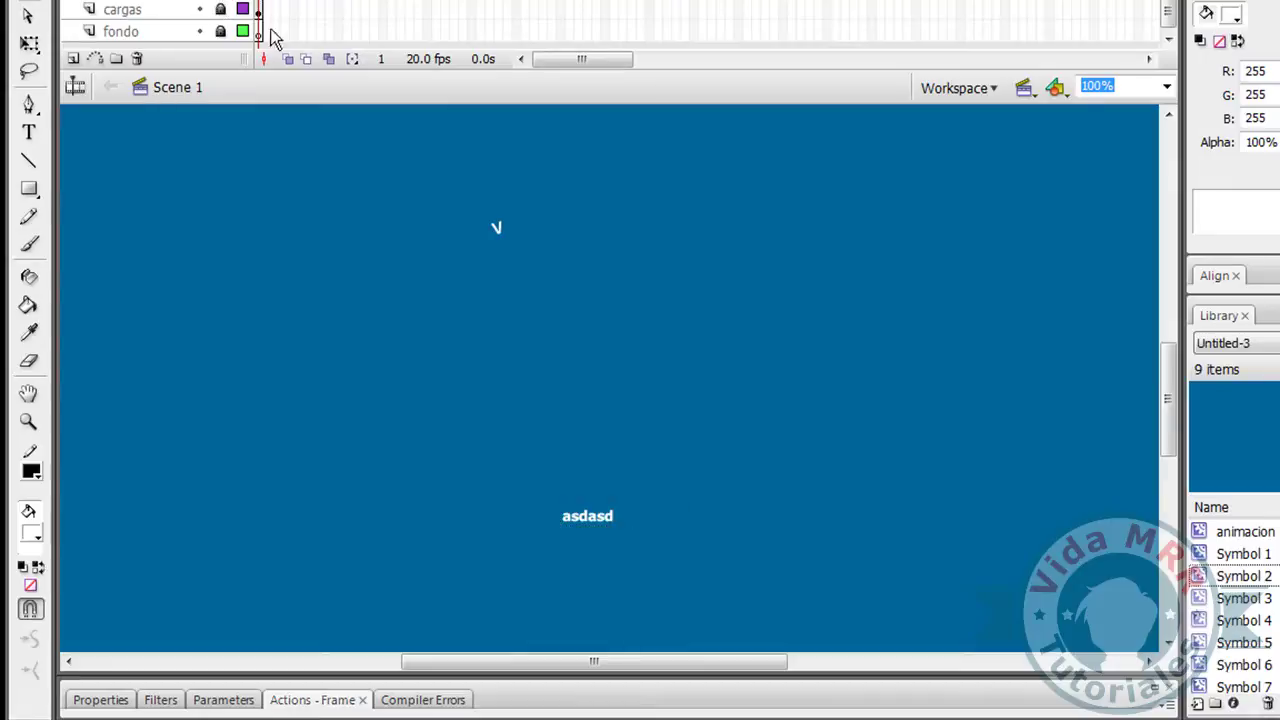
left_click(258, 31)
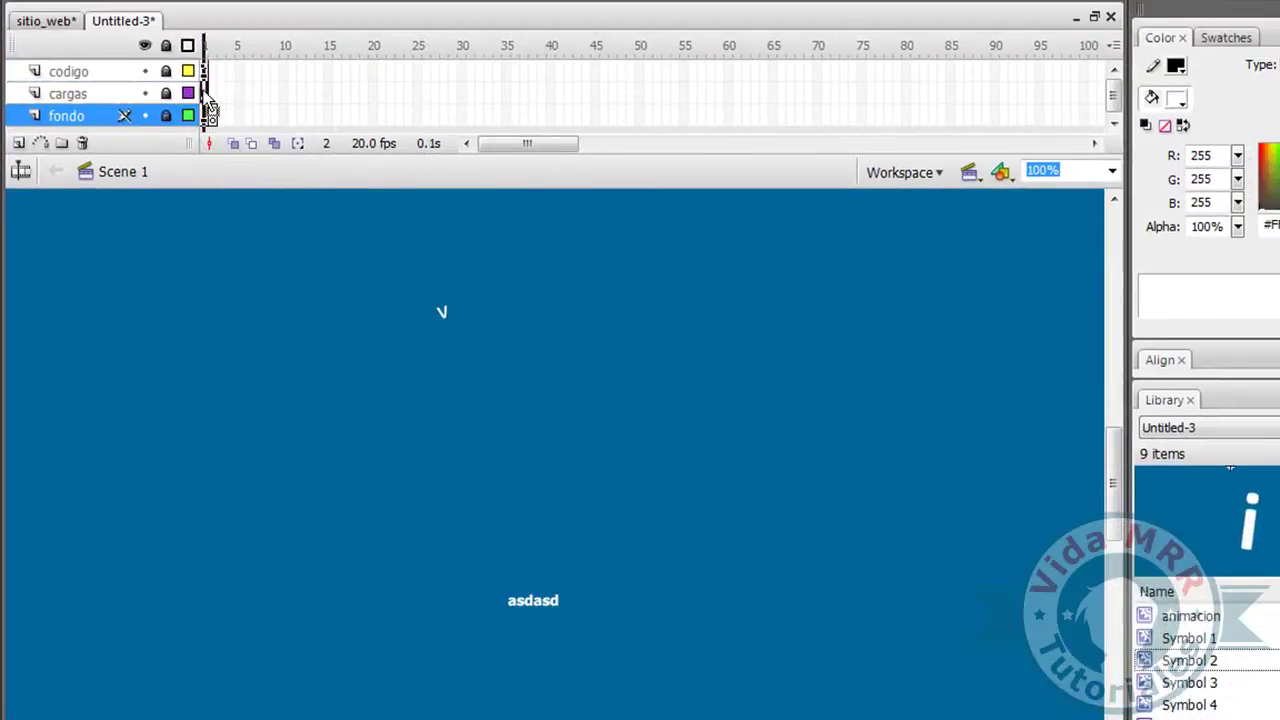
left_click(229, 21)
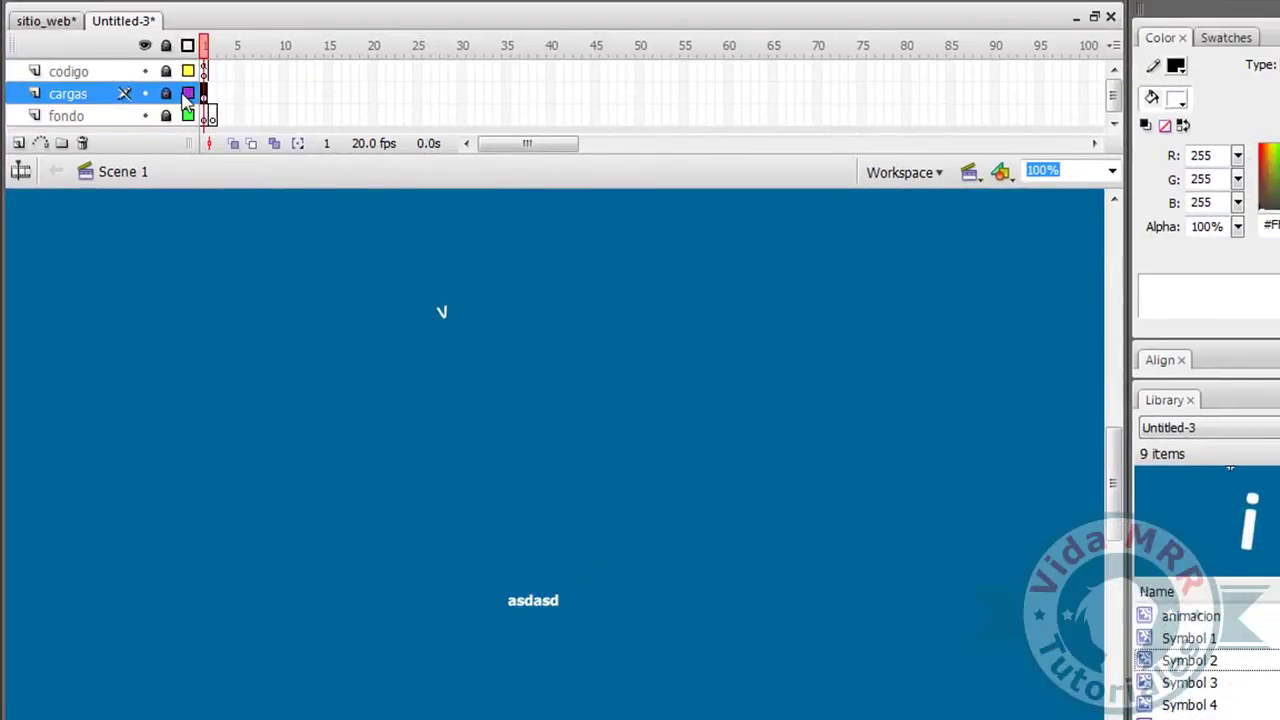
left_click(285, 94)
key("F5")
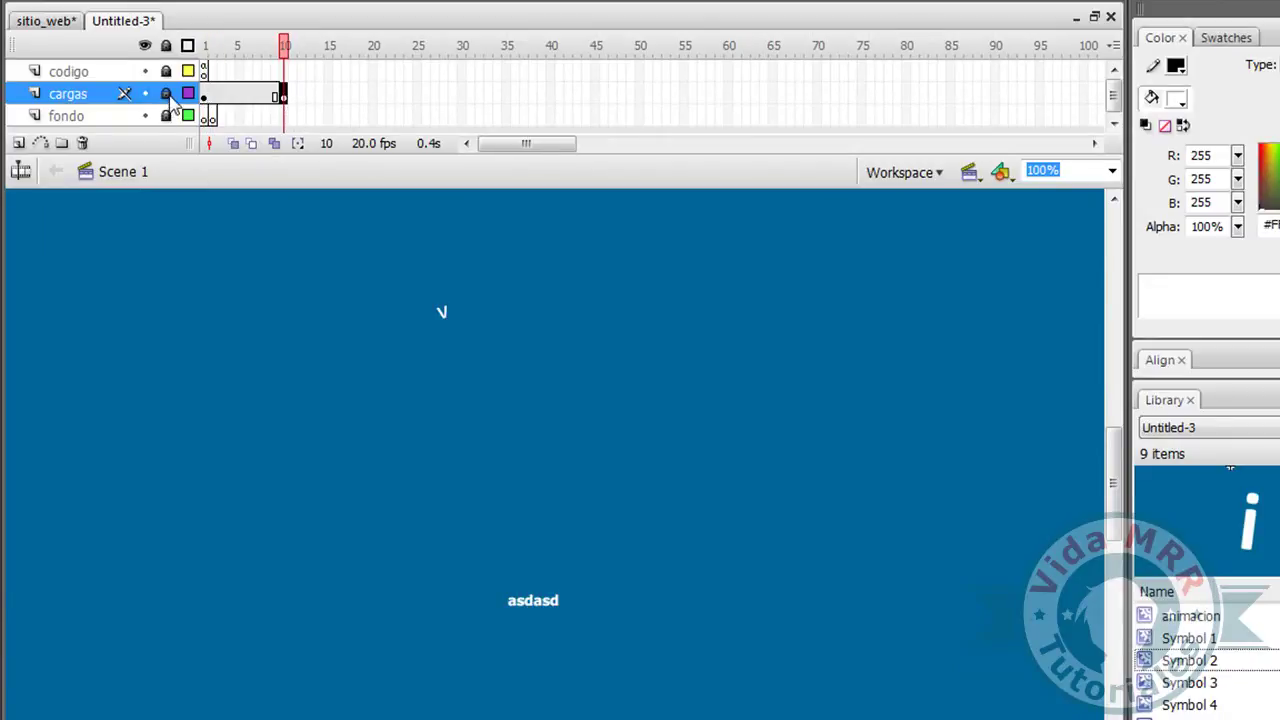
key("ctrl+z")
Extend the cargas layer to frame 10 with regular frames.
left_click(285, 94)
right_click(277, 94)
left_click(322, 166)
Unlock the fondo layer at its frame 2 and display the rulers around the whole stage.
left_click(212, 118)
left_click(294, 244)
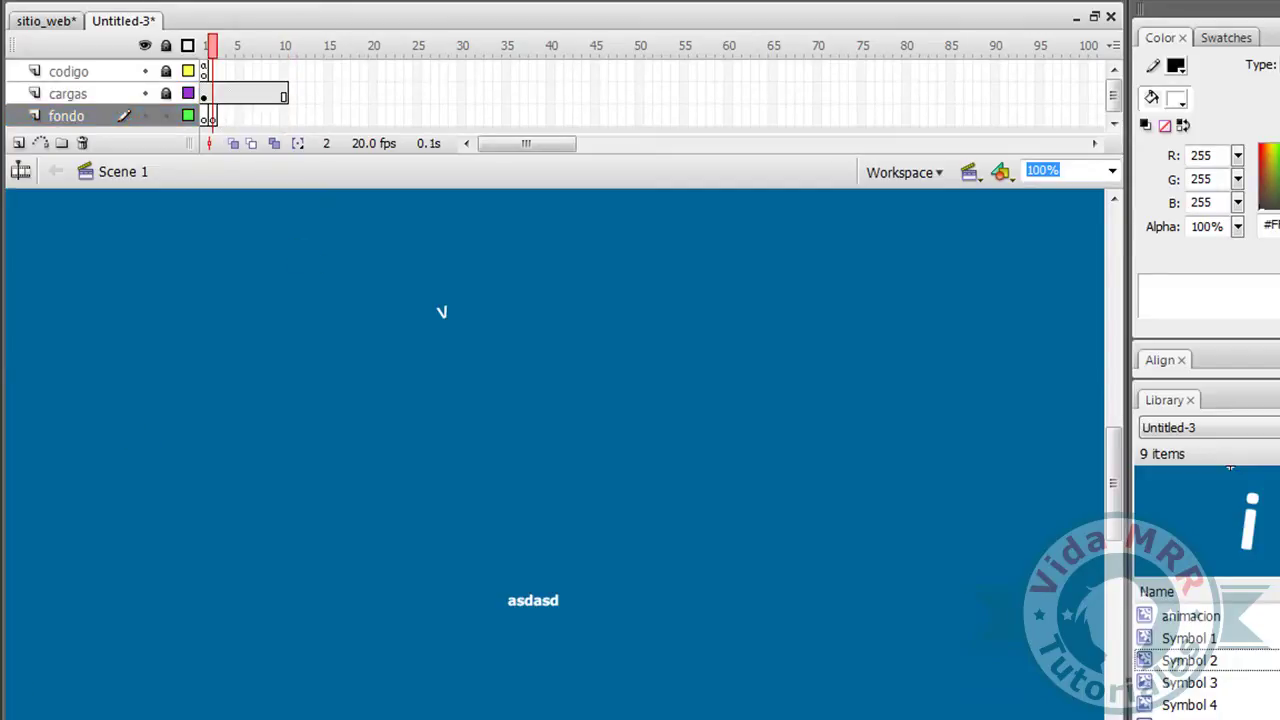
left_click(577, 449, "alt")
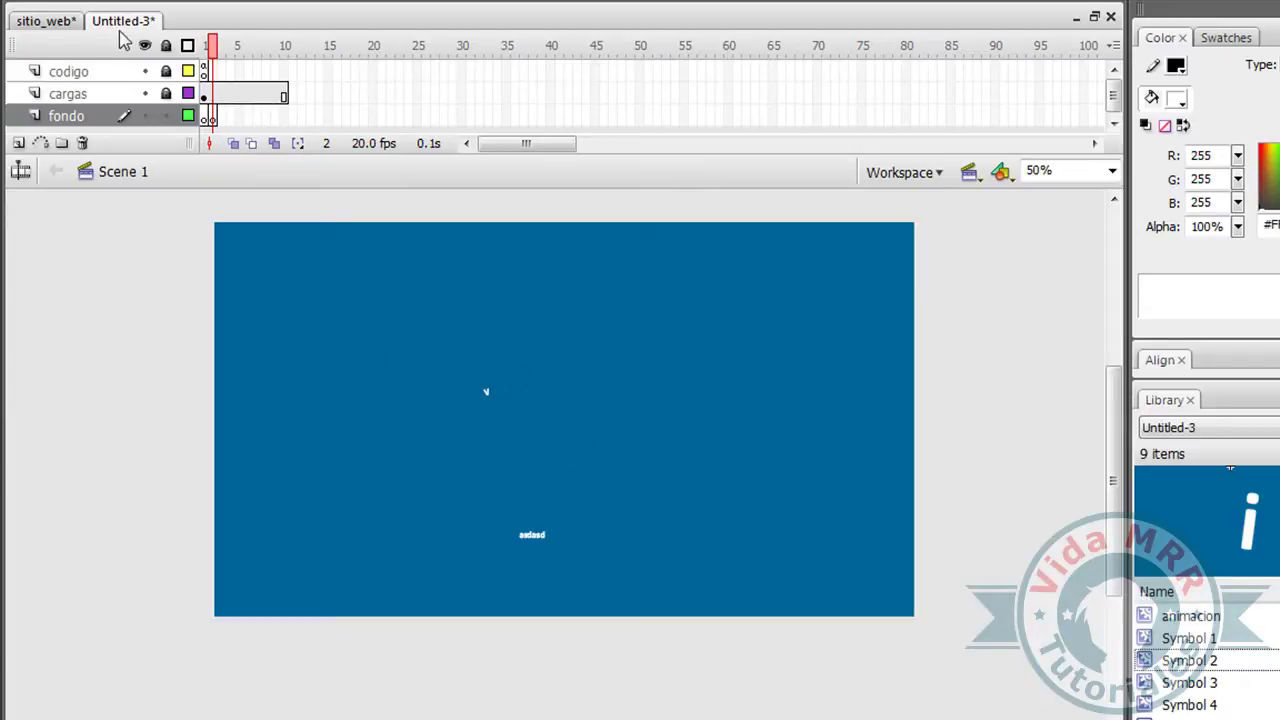
left_click(85, 2)
mouse_move(42, 2)
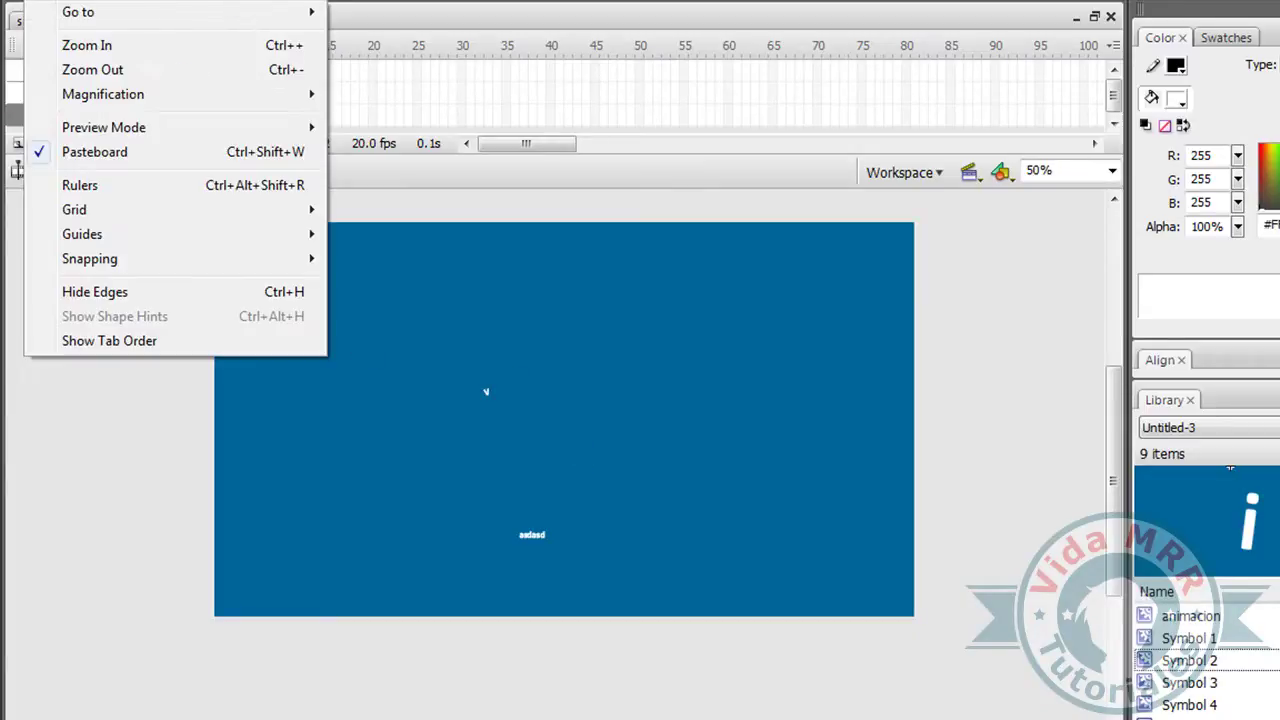
left_click(82, 186)
Place two vertical and two horizontal guides along the four edges of the stage.
left_click_drag(14, 282, 232, 302)
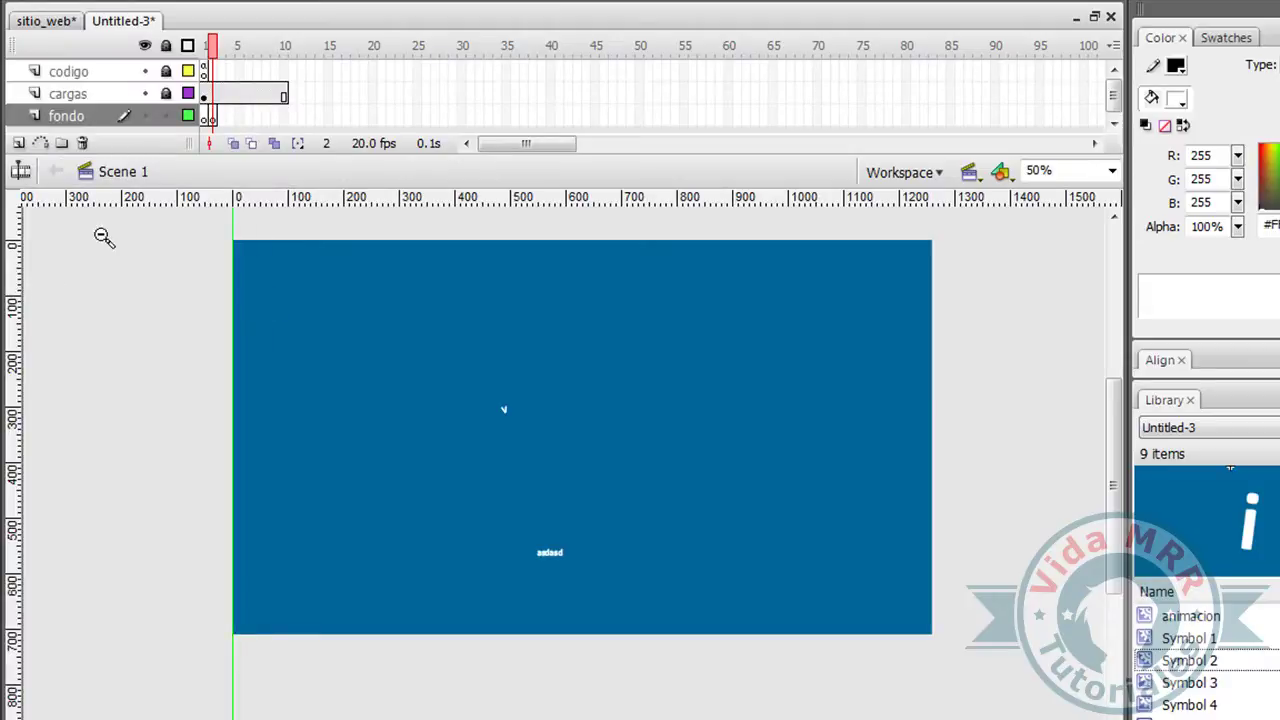
left_click_drag(20, 289, 931, 292)
left_click_drag(745, 249, 742, 244)
left_click_drag(686, 200, 657, 632)
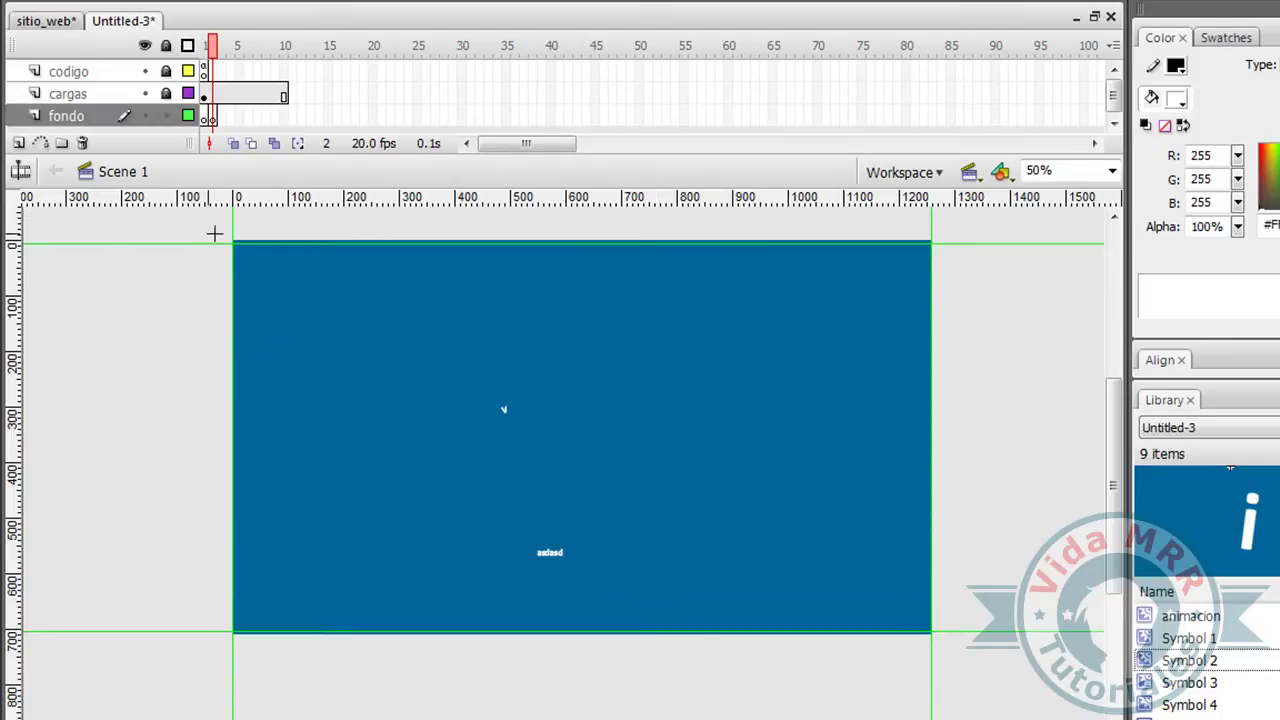
Draw a white rectangle extending slightly beyond all four guides on frame 2 of fondo, and delete its black outline.
mouse_move(214, 226)
left_mouse_down()
mouse_move(586, 443)
mouse_move(938, 600)
mouse_move(946, 648)
left_mouse_up()
double_click(336, 304)
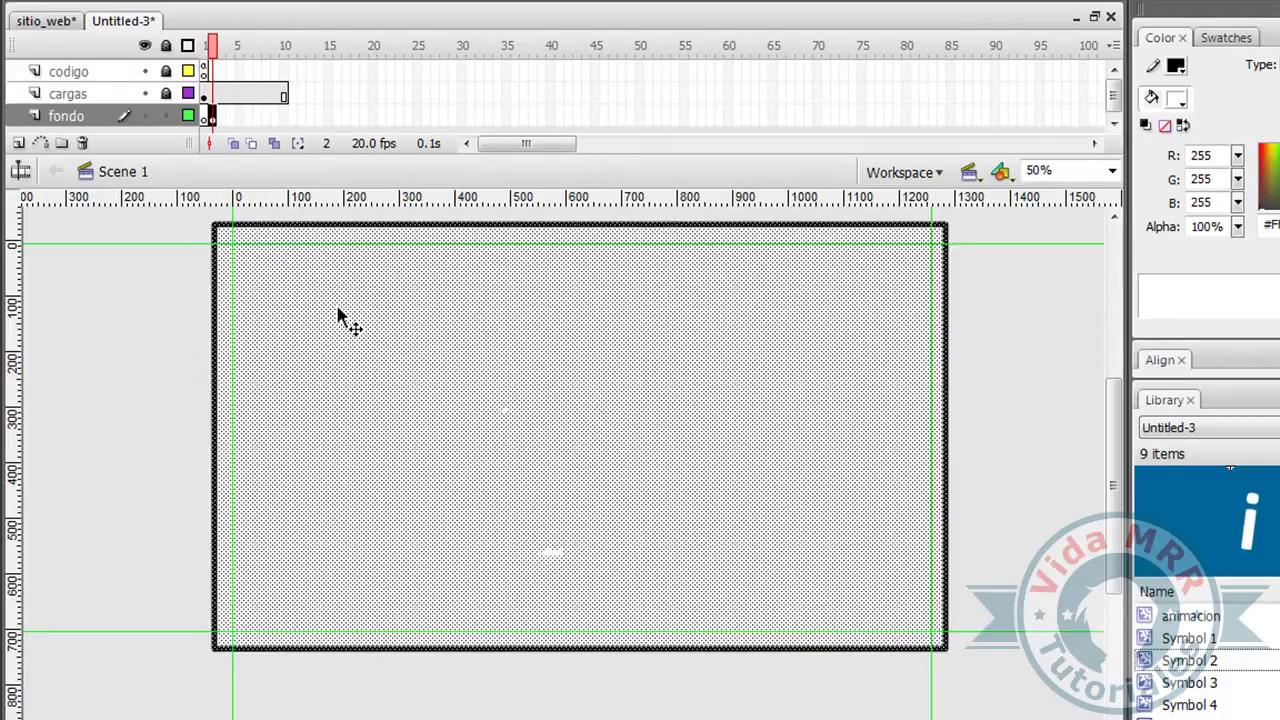
left_click(191, 363)
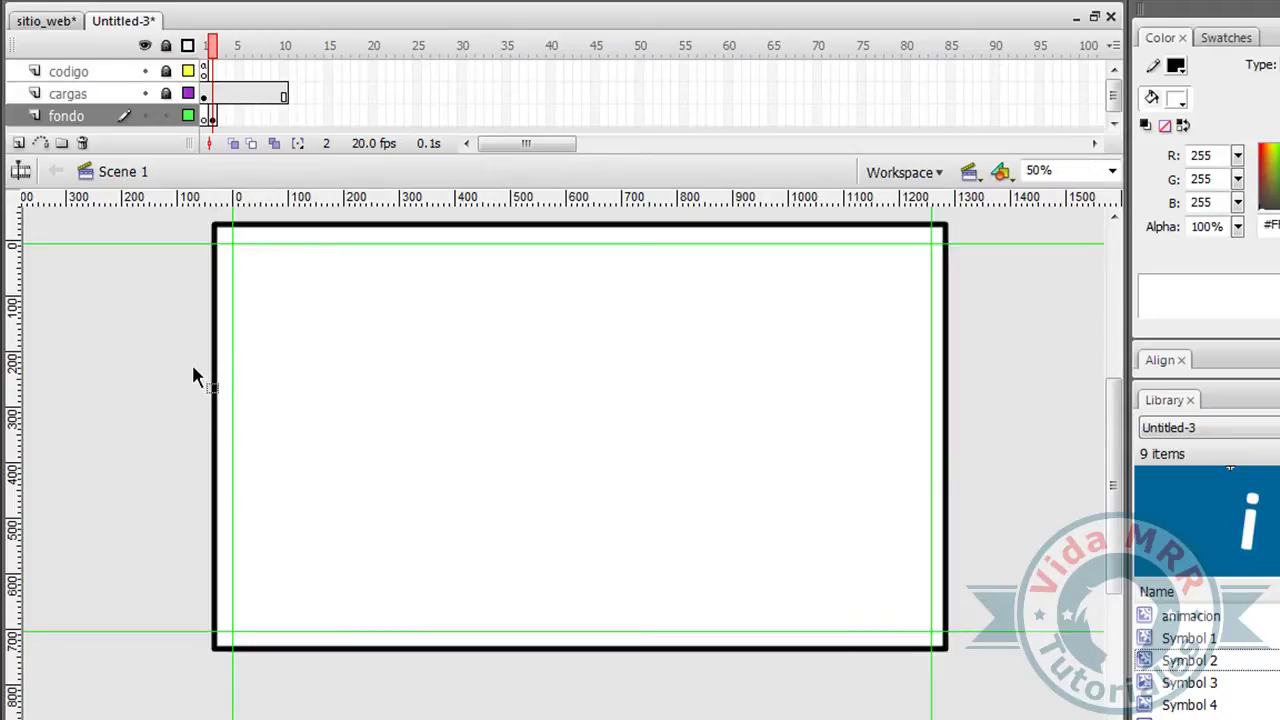
double_click(216, 378)
key("Delete")
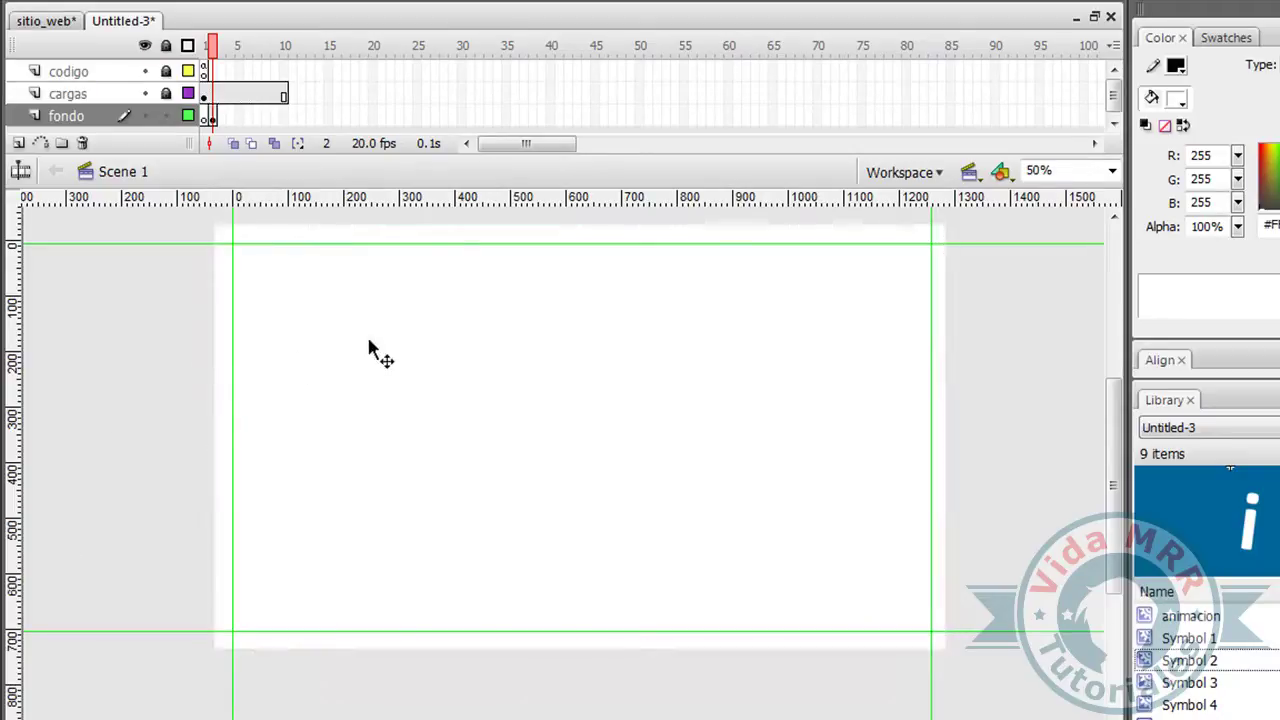
Fill the background rectangle with a radial gradient running from light blue #4EA6FE at the centre to #006699 at the edge.
left_click(323, 347)
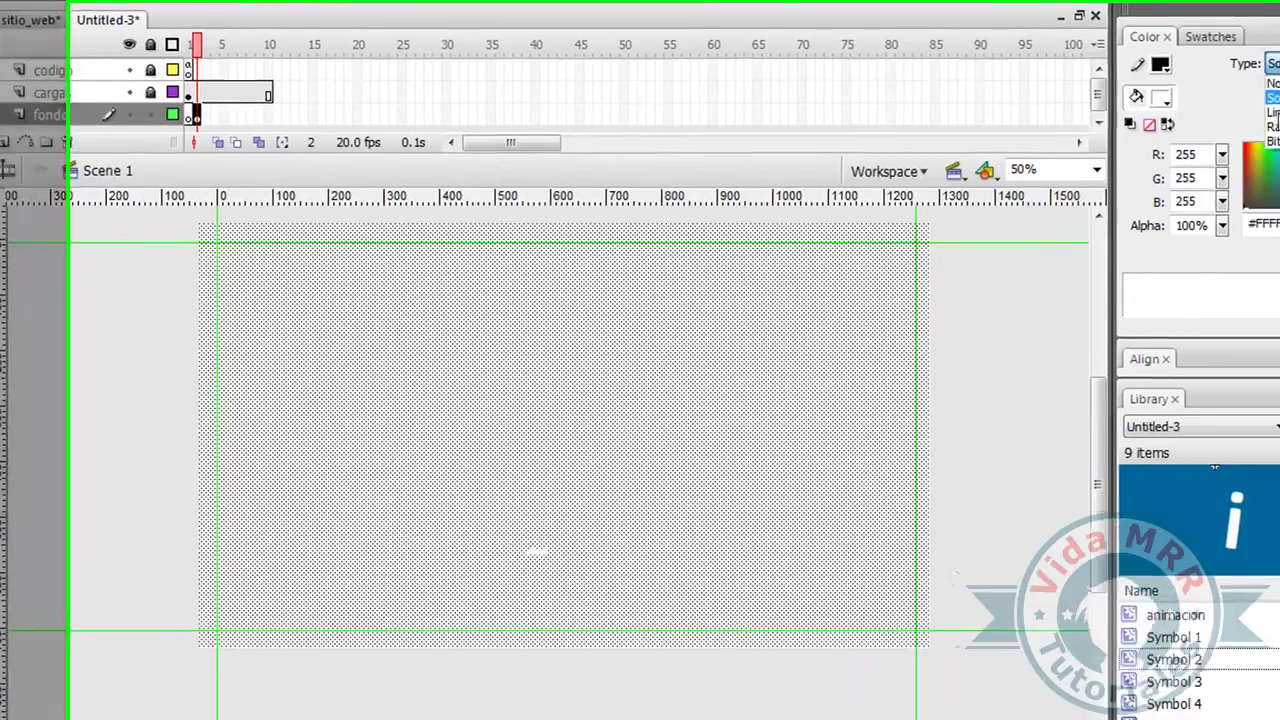
left_click(1230, 58)
left_click(1215, 120)
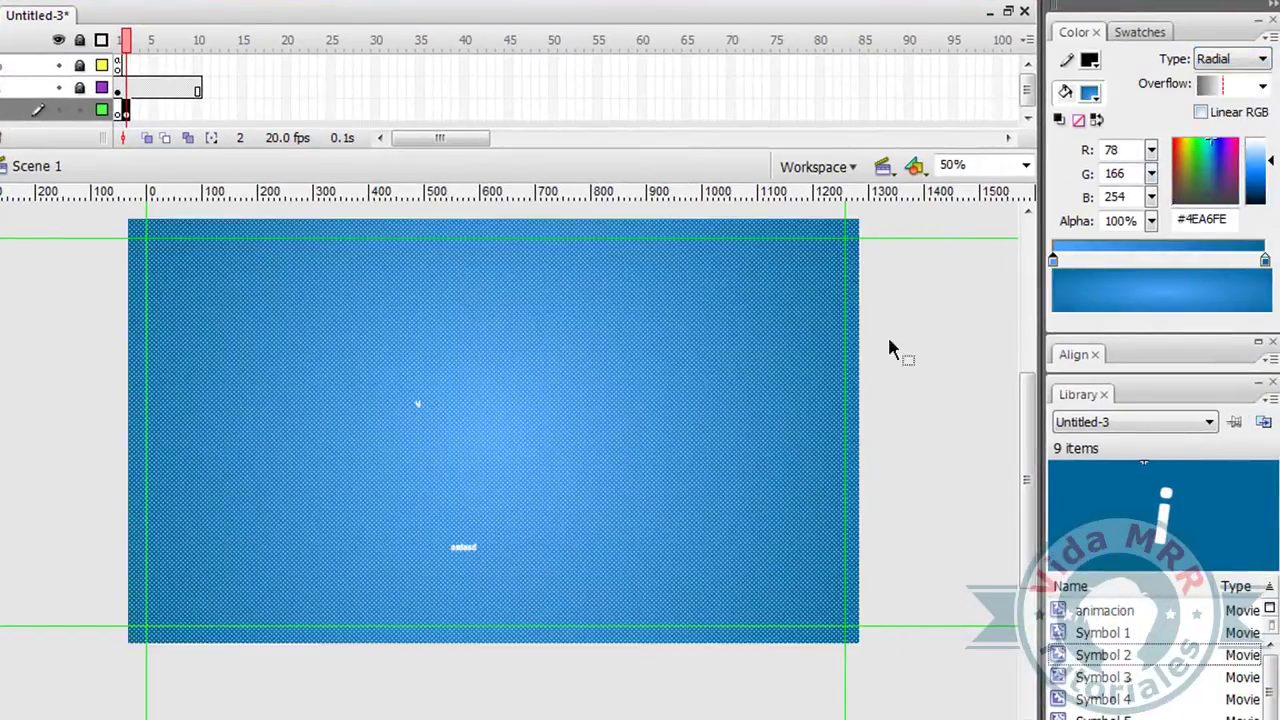
double_click(1265, 262)
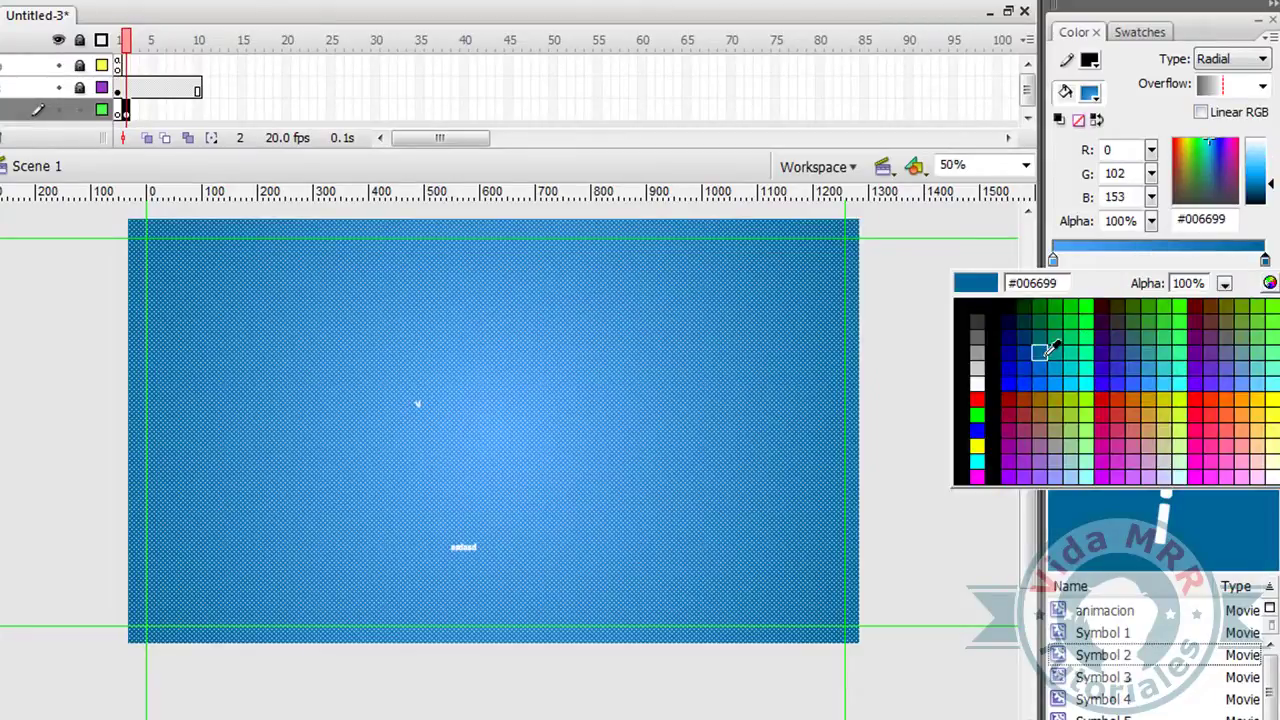
left_click(1041, 353)
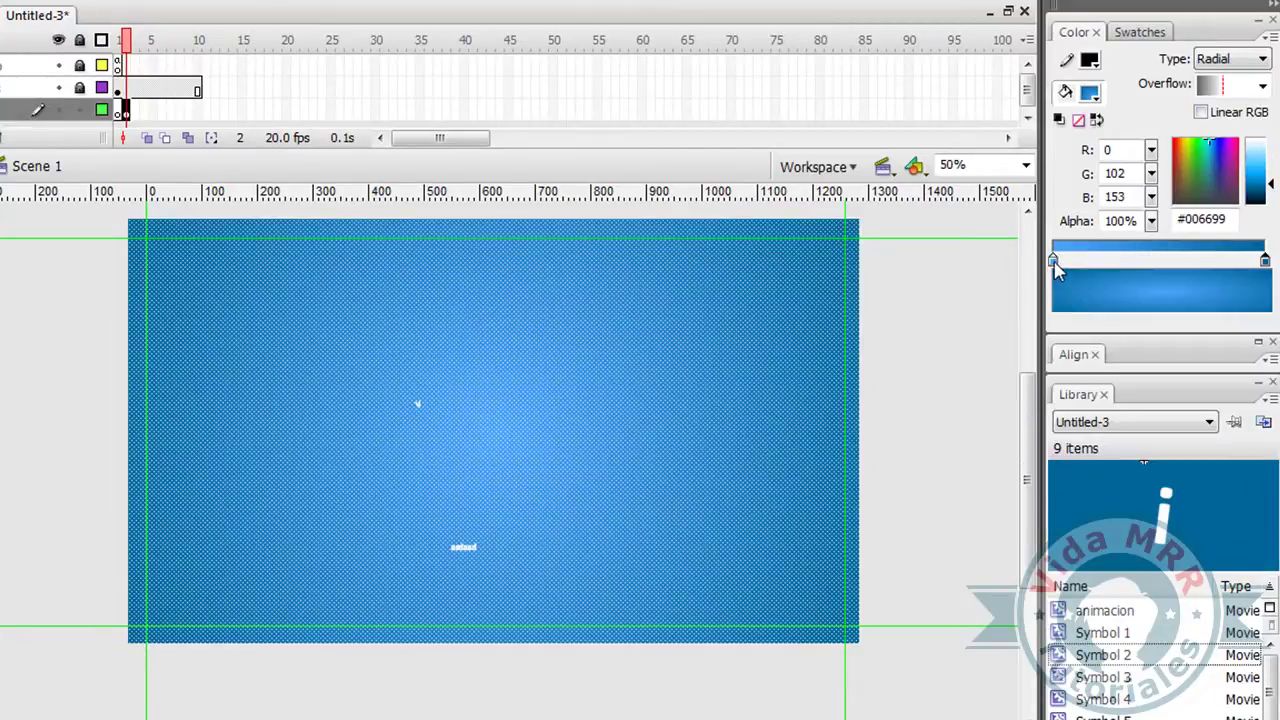
left_click(889, 333)
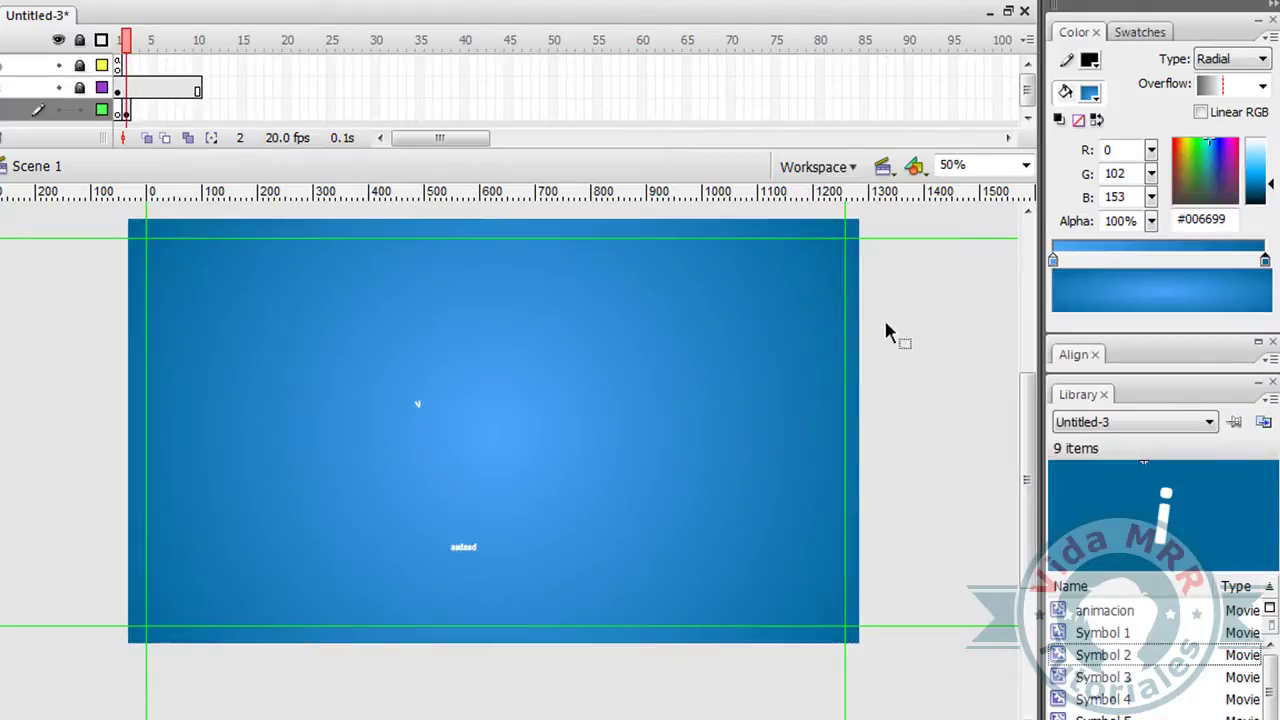
Convert the gradient rectangle to a graphic symbol named fondo.
left_click(352, 391)
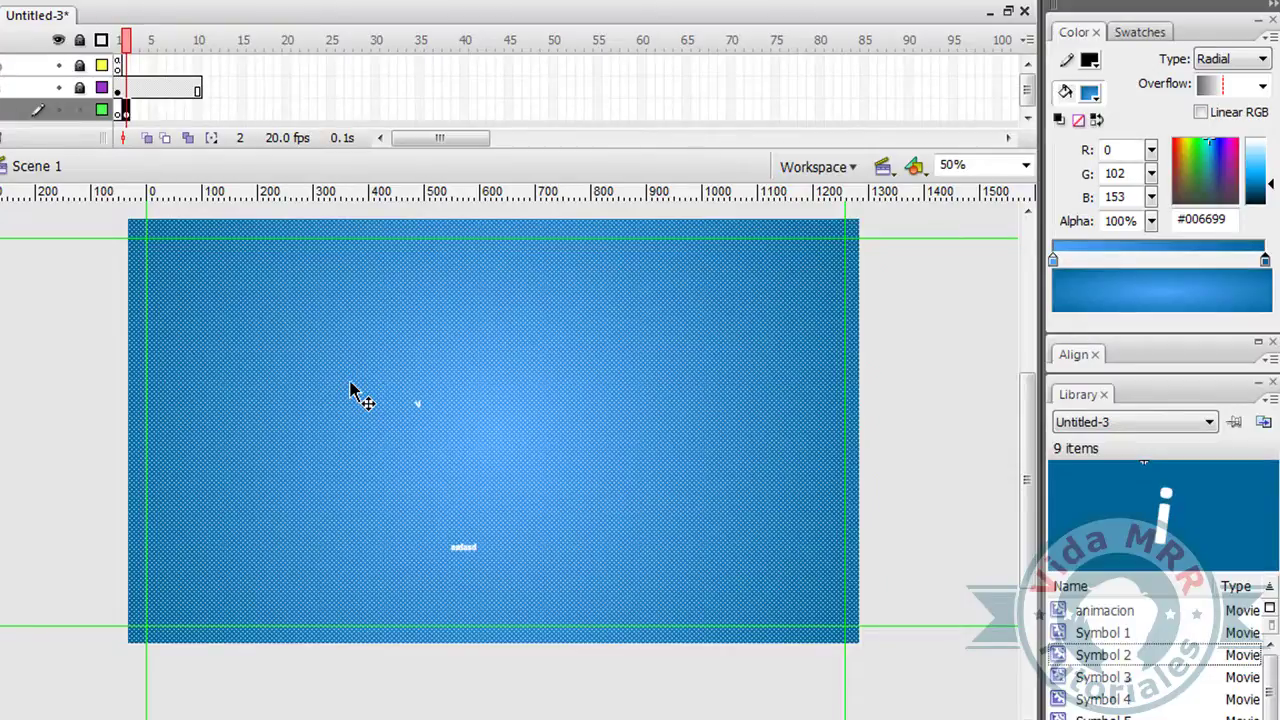
key("F8")
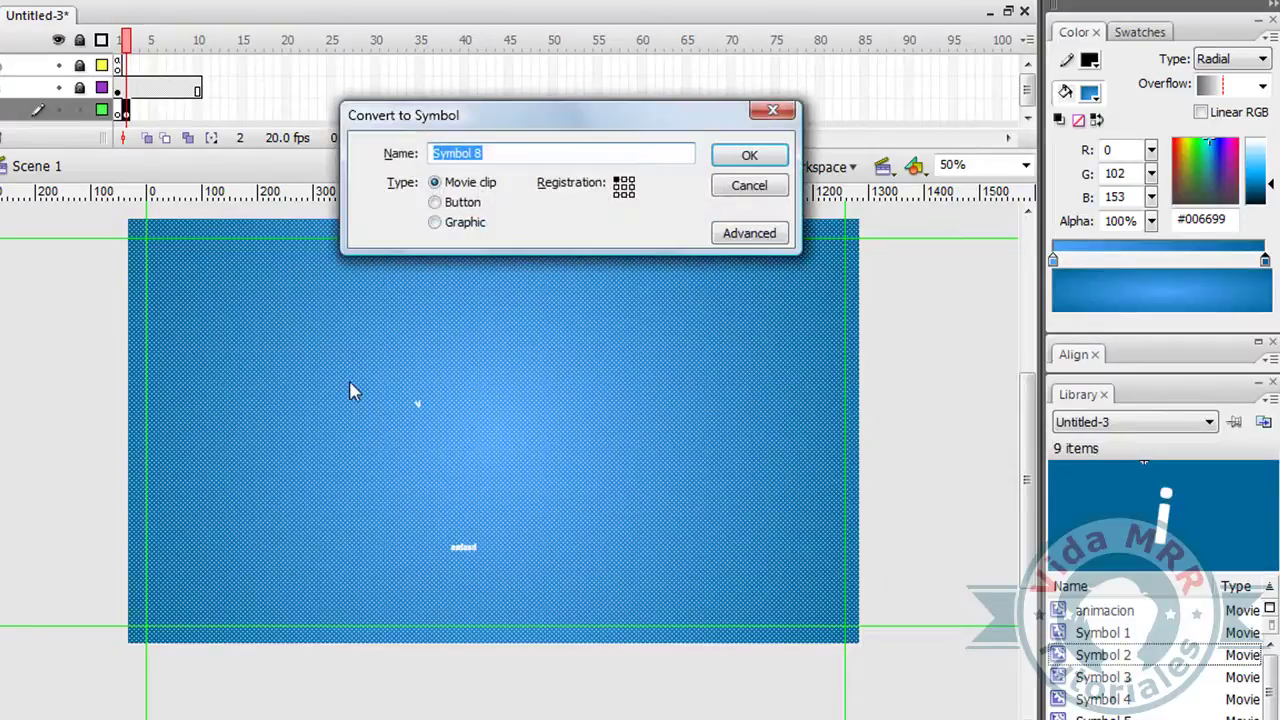
left_click(437, 222)
left_click_drag(490, 158, 393, 148)
type("fondo")
key("Return")
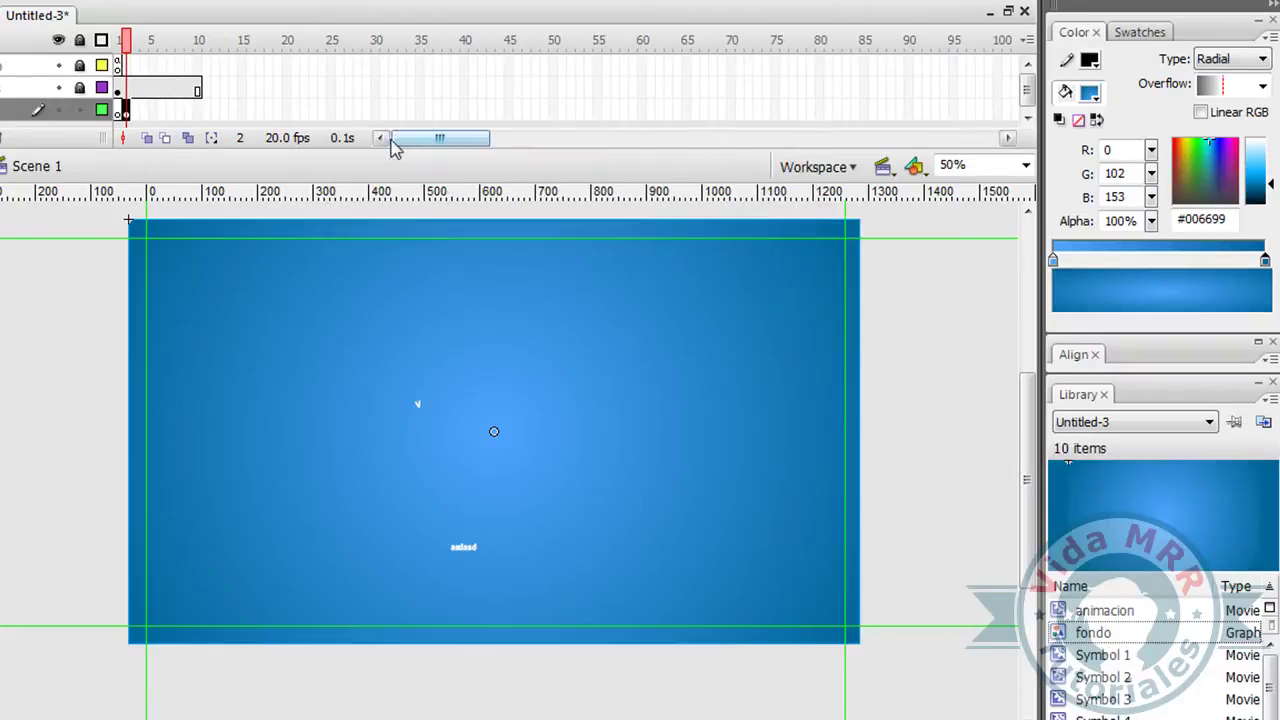
Insert a keyframe at frame 15 of the fondo layer.
left_click(126, 111)
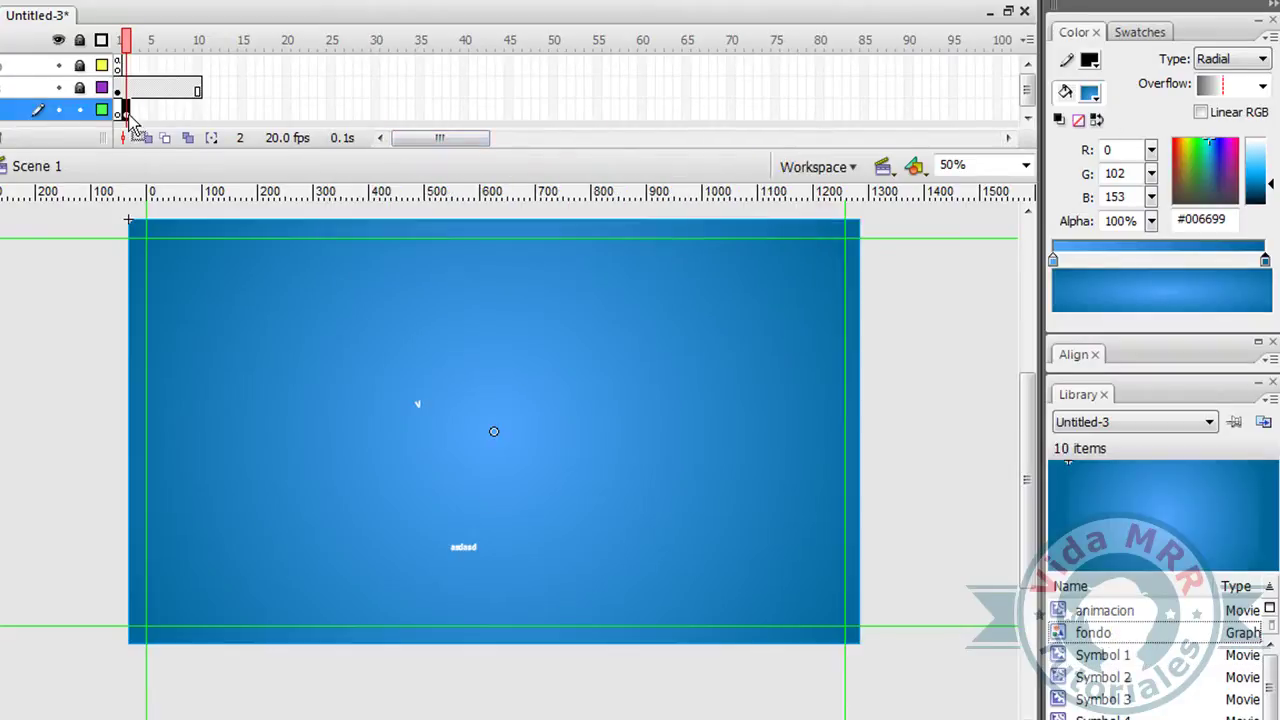
left_click(242, 113)
key("F6")
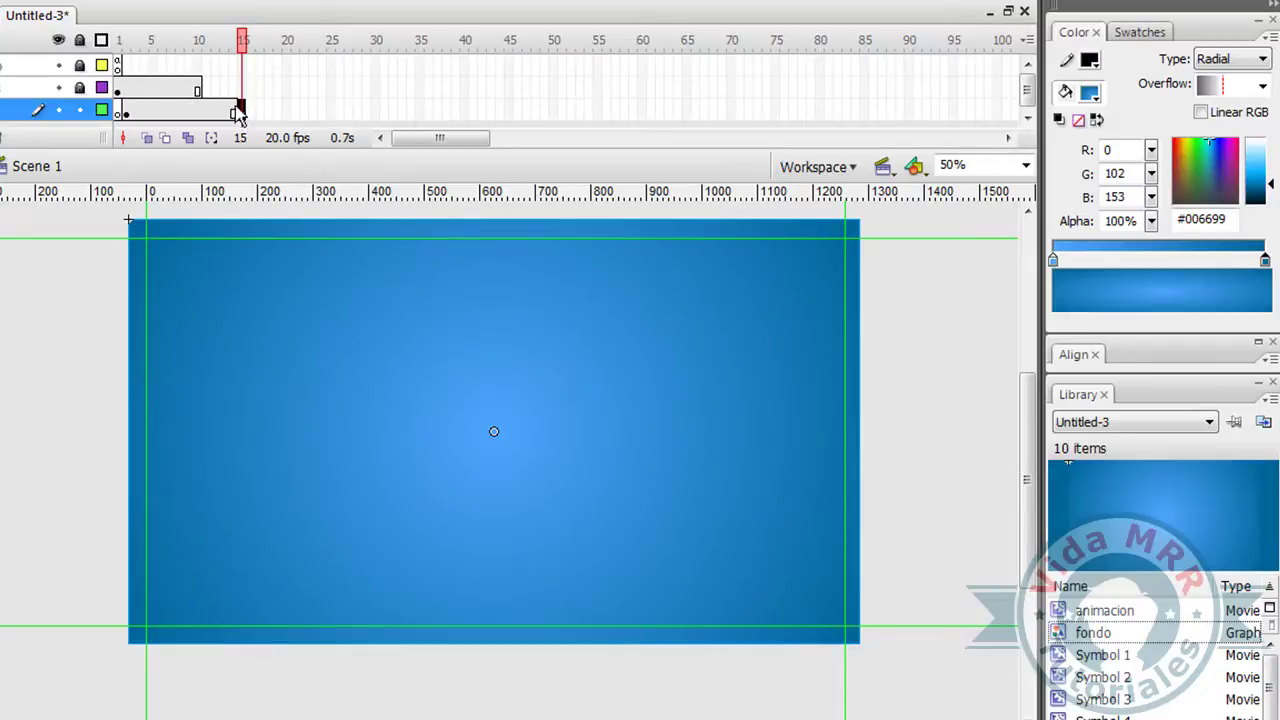
Set the colour effect of the fondo instance on frame 2 to Alpha 0%.
left_click(126, 113)
left_click(230, 293)
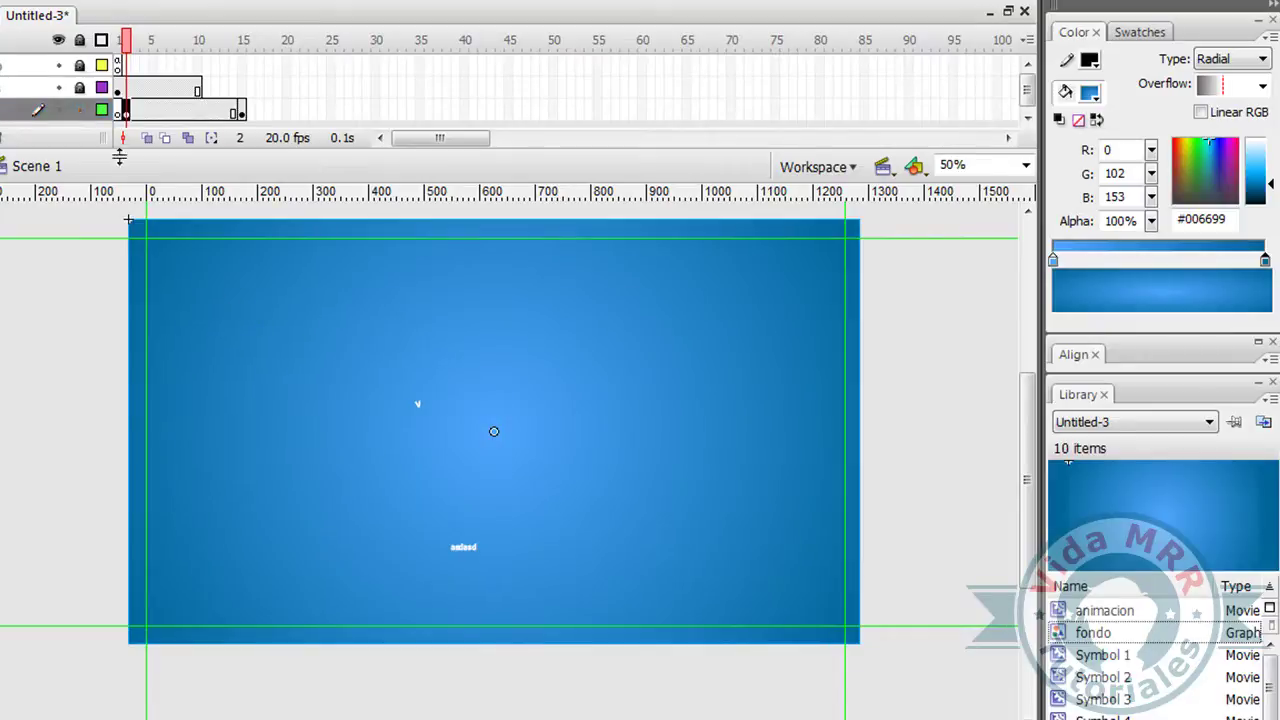
key("ctrl+F3")
left_click(466, 689)
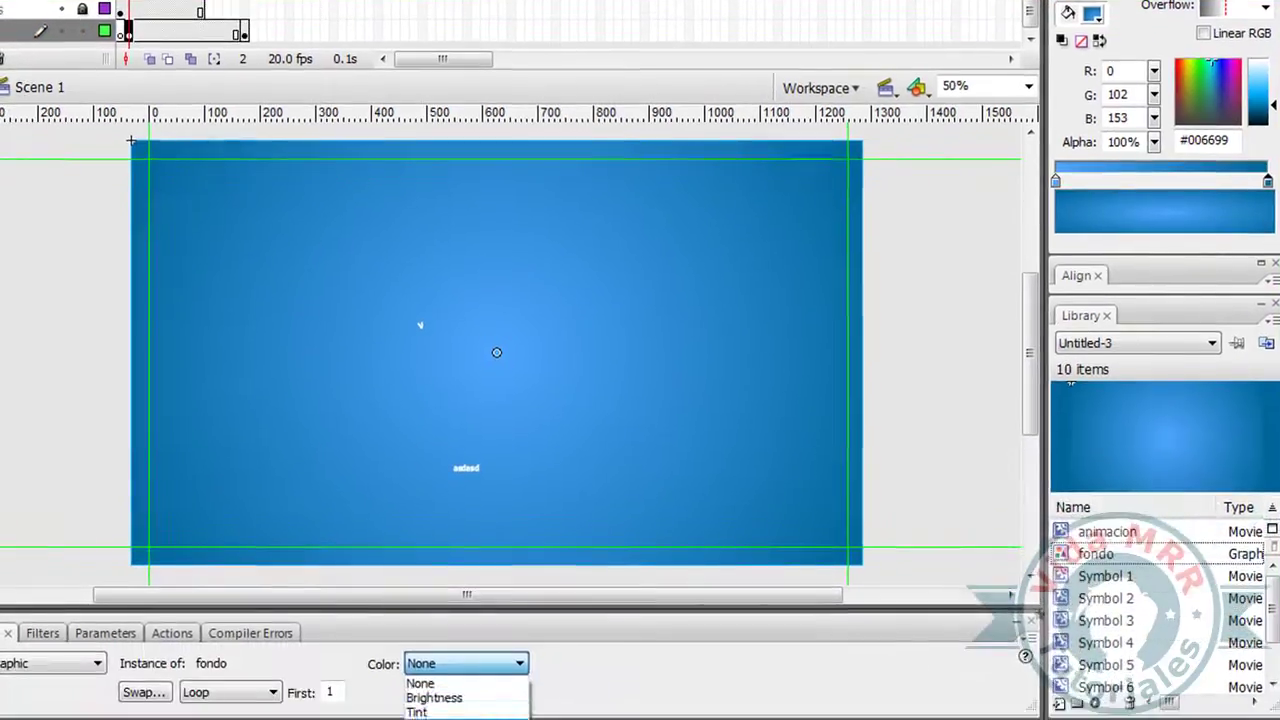
left_click(430, 719)
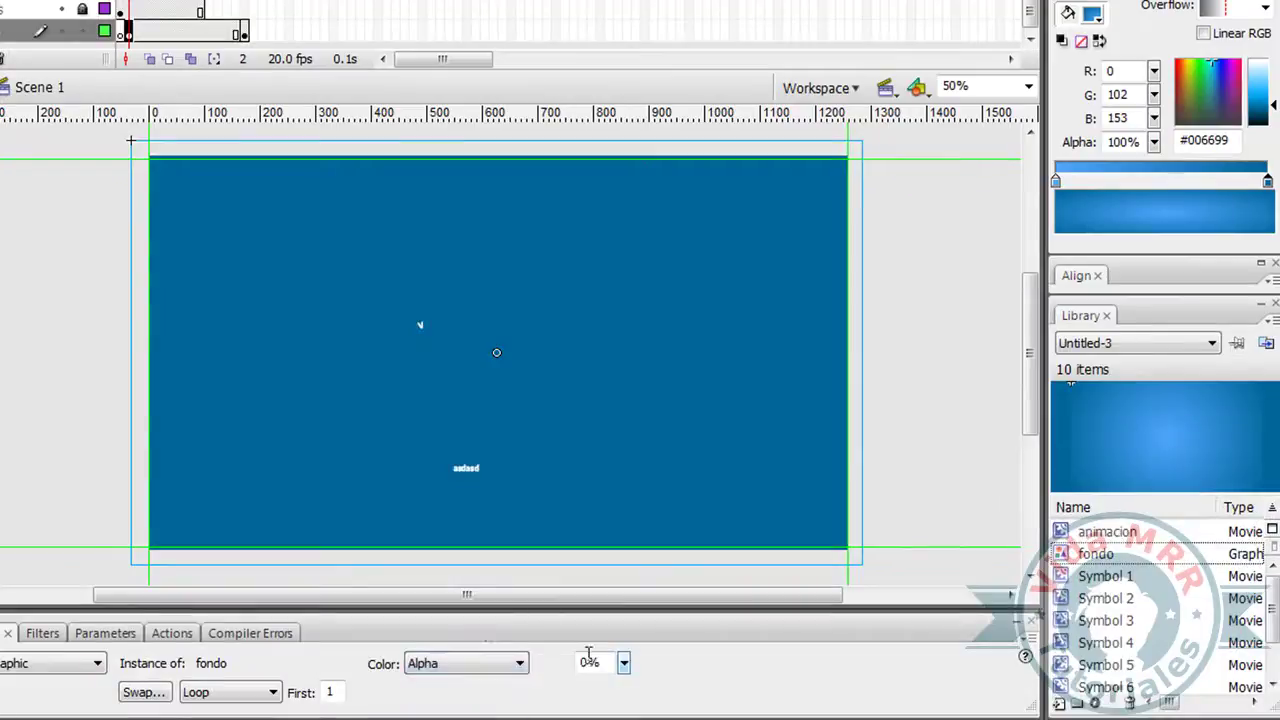
Create a motion tween between frames 2 and 15 of the fondo layer and play the fade-in from frame 2.
left_click(190, 34)
right_click(190, 34)
left_click(212, 55)
left_click(128, 32)
key("Return")
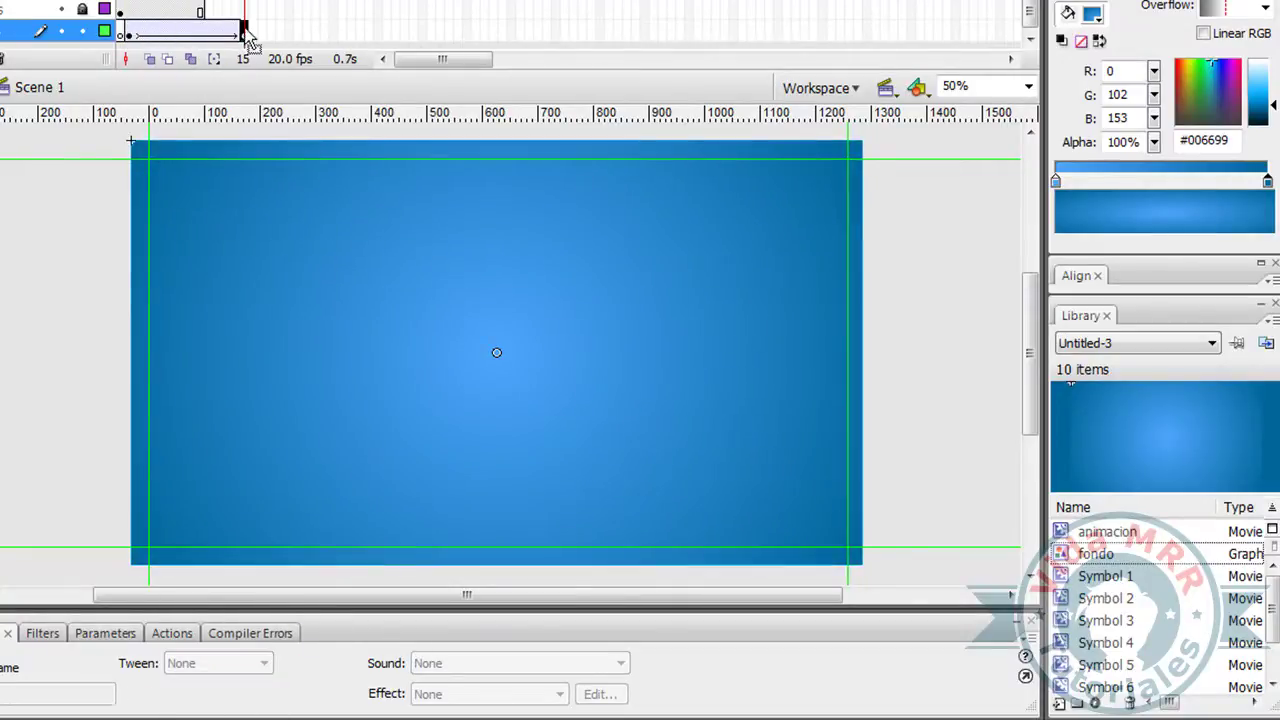
Move the tween's end keyframe to frame 20 and extend the fondo layer to frame 100 with regular frames.
left_click(244, 34)
left_click_drag(289, 37, 286, 38)
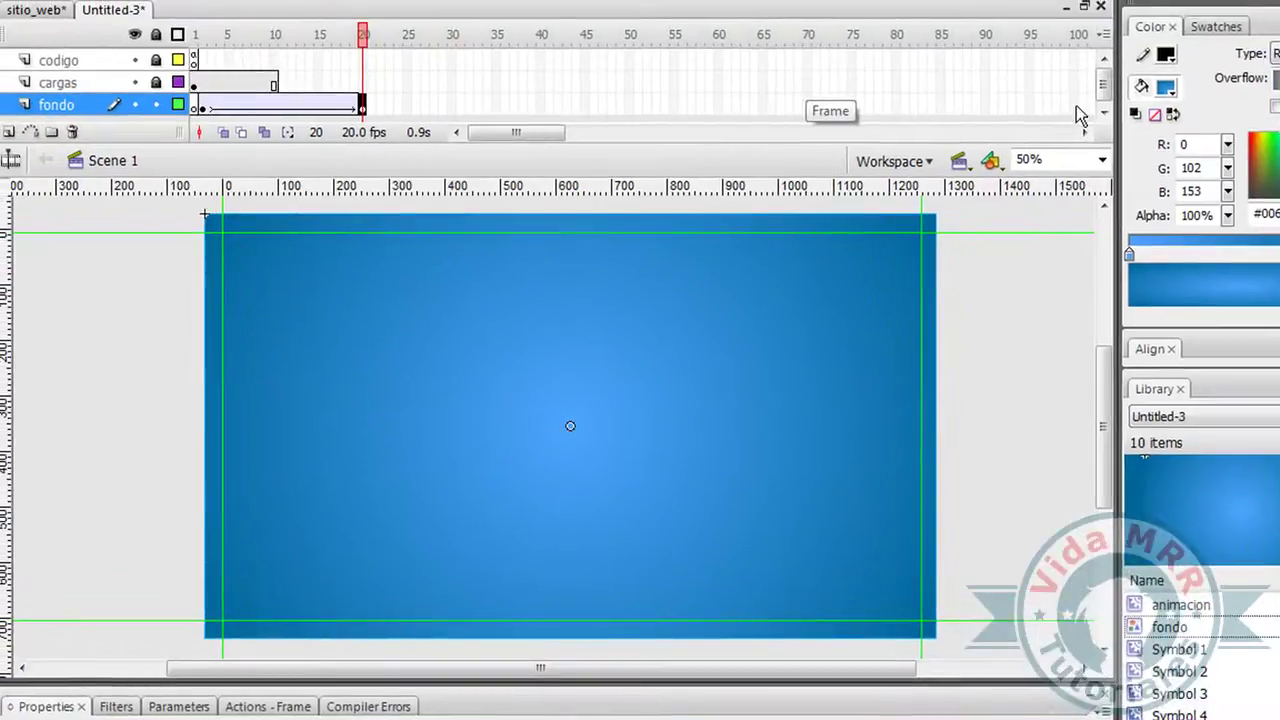
right_click(1076, 105)
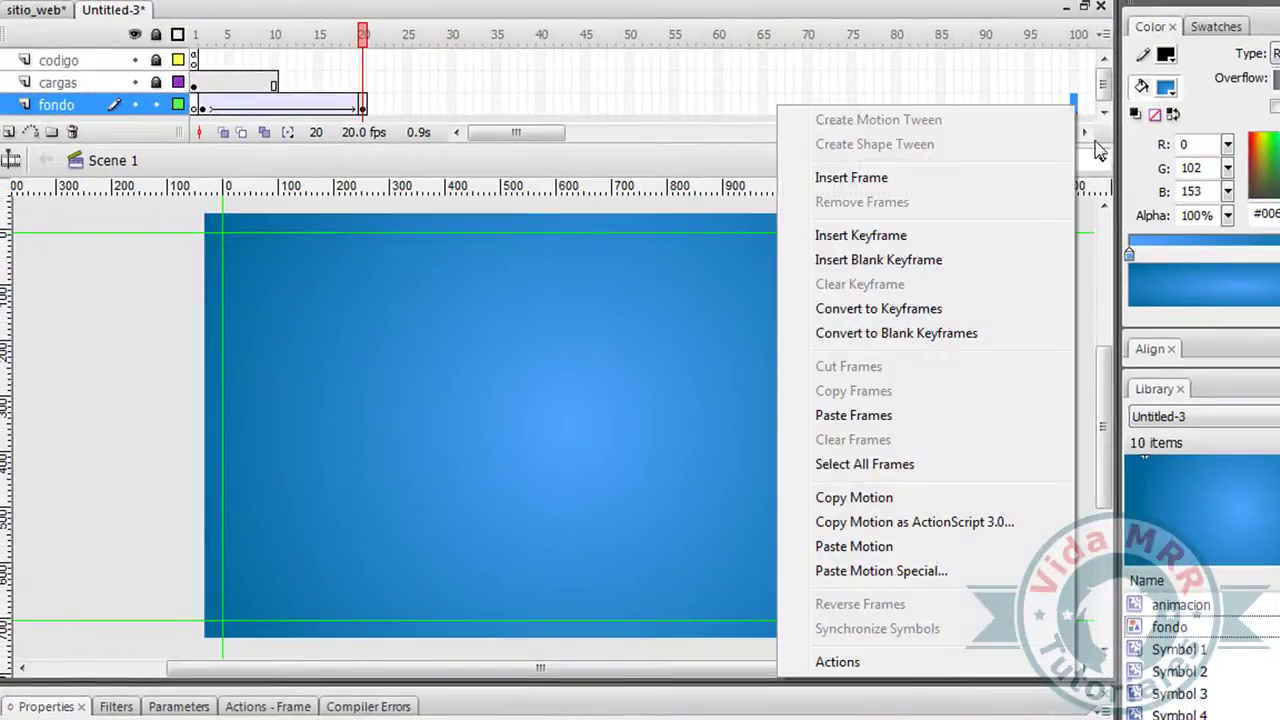
left_click(1046, 175)
Publish a preview of the movie to check the preloader and background fade-in.
left_click_drag(320, 88, 549, 84)
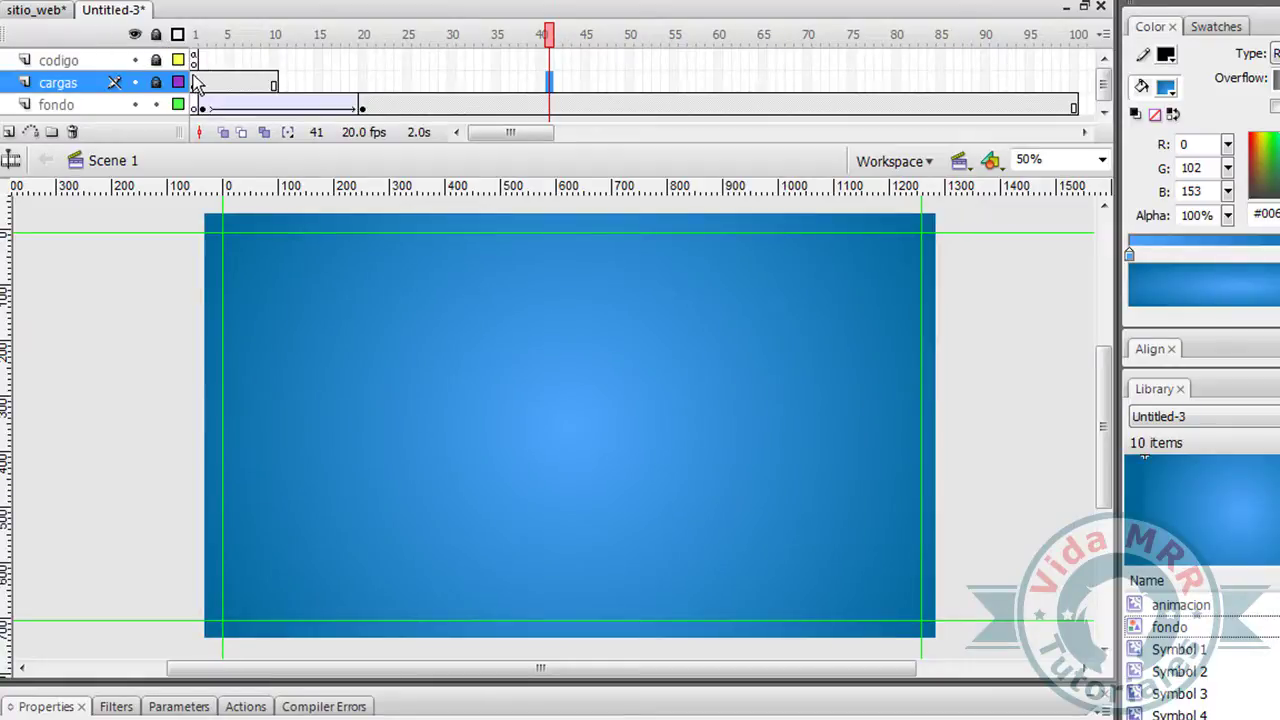
left_click(8, 2)
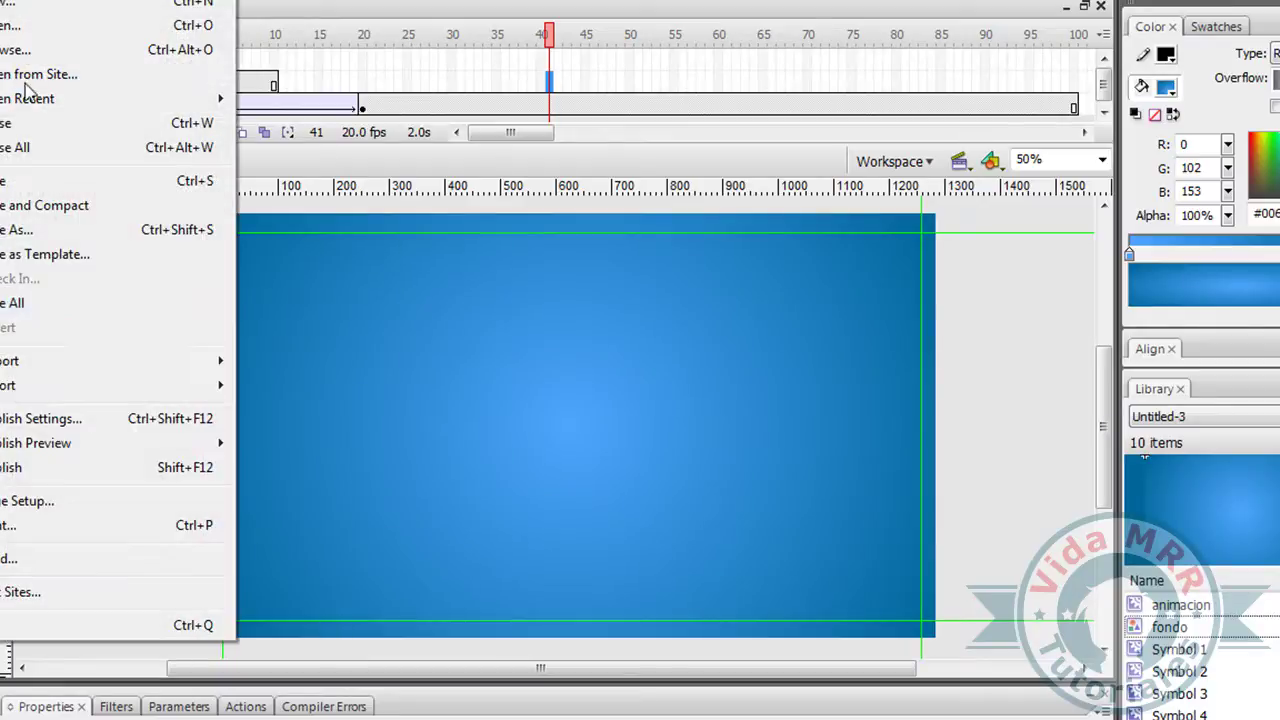
mouse_move(132, 447)
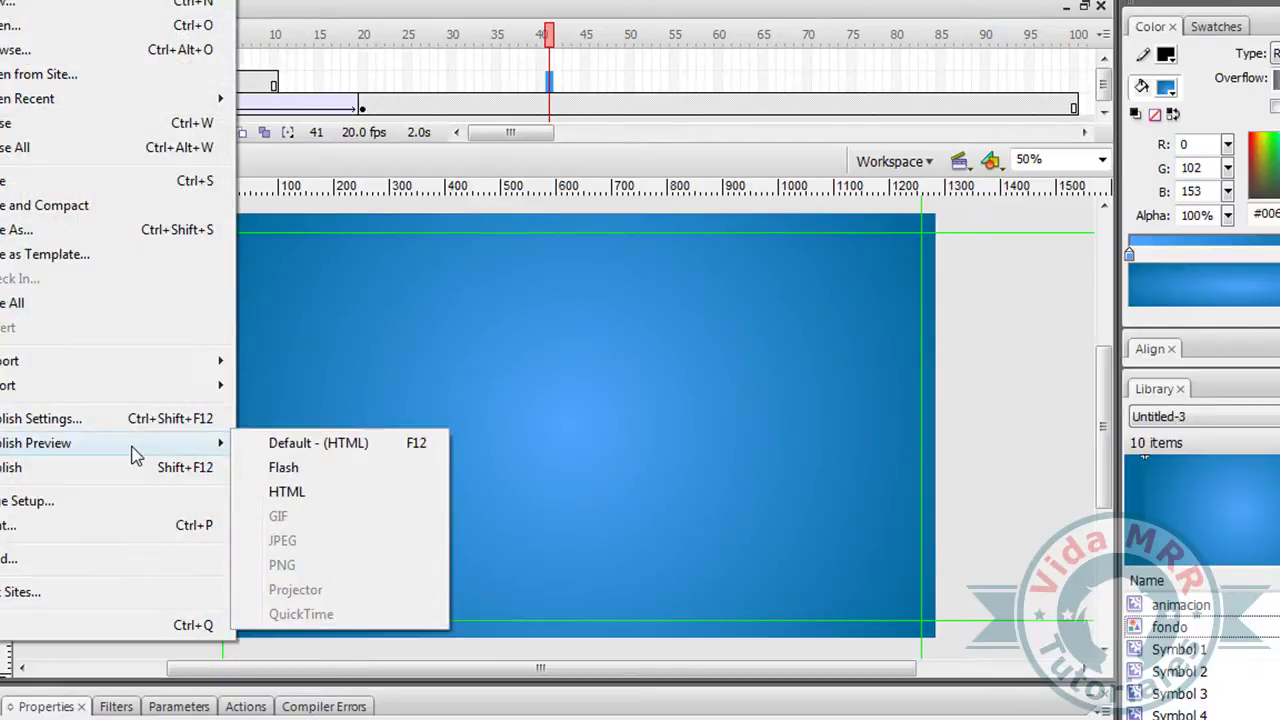
left_click(339, 463)
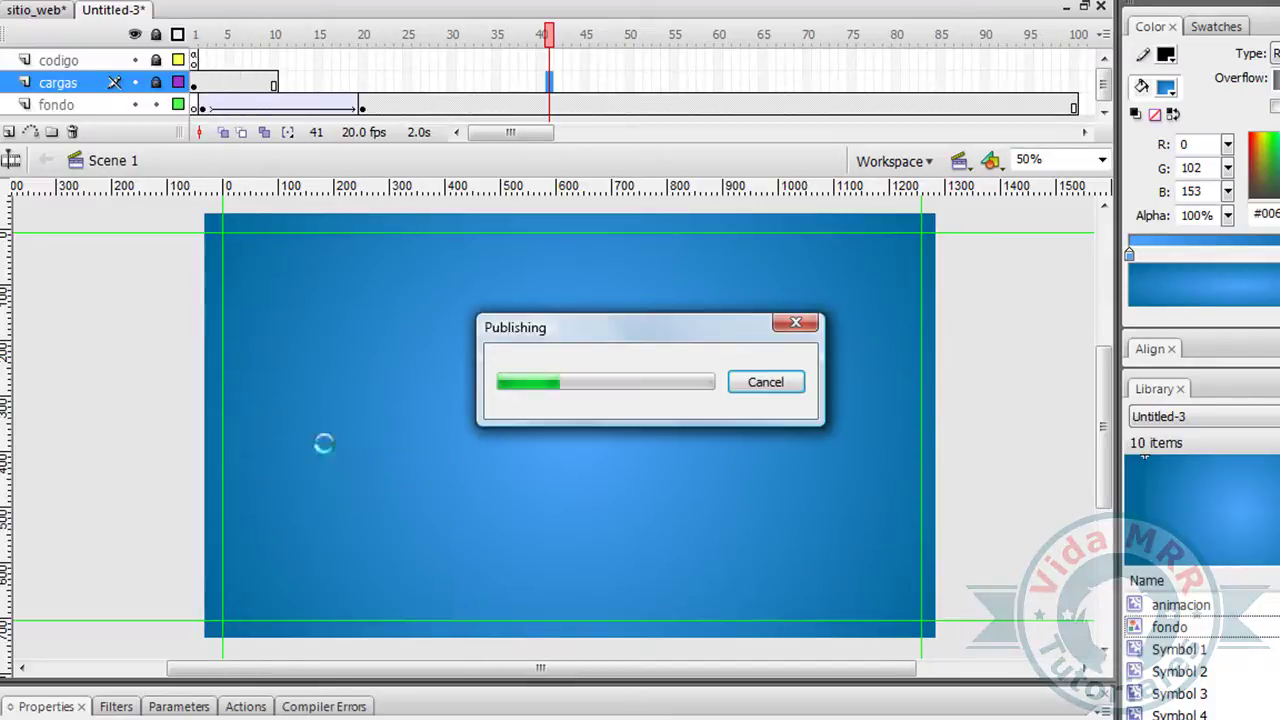